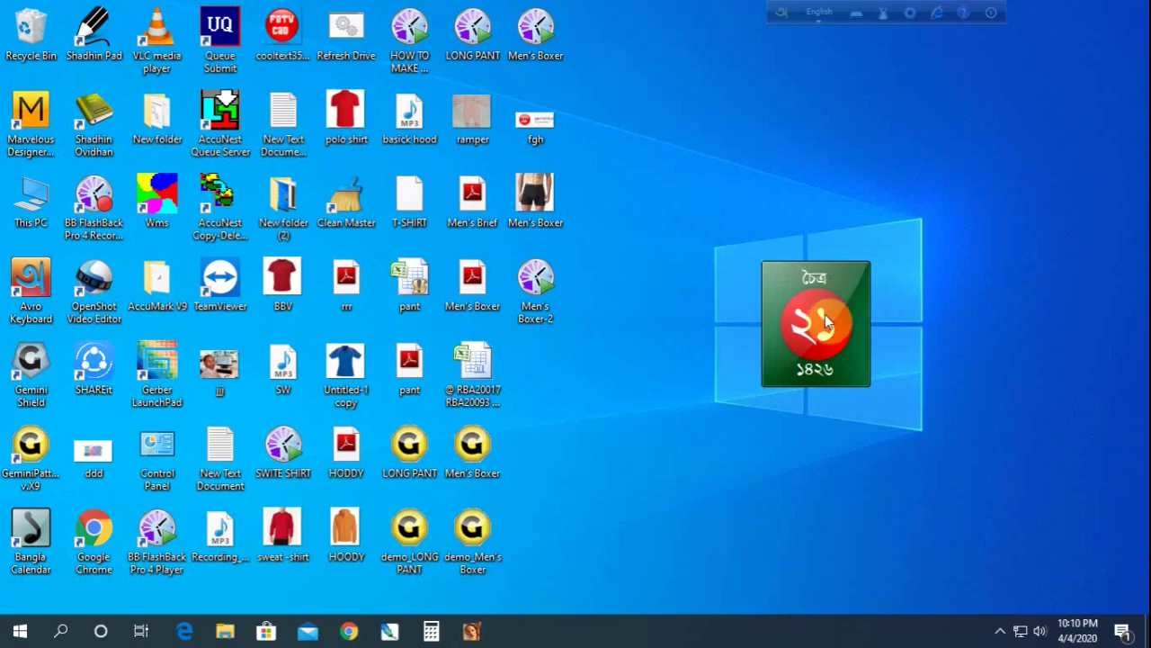
Step: Refresh the Windows desktop six times from its right-click menu
right_click(632, 220)
click(652, 258)
right_click(632, 218)
click(643, 260)
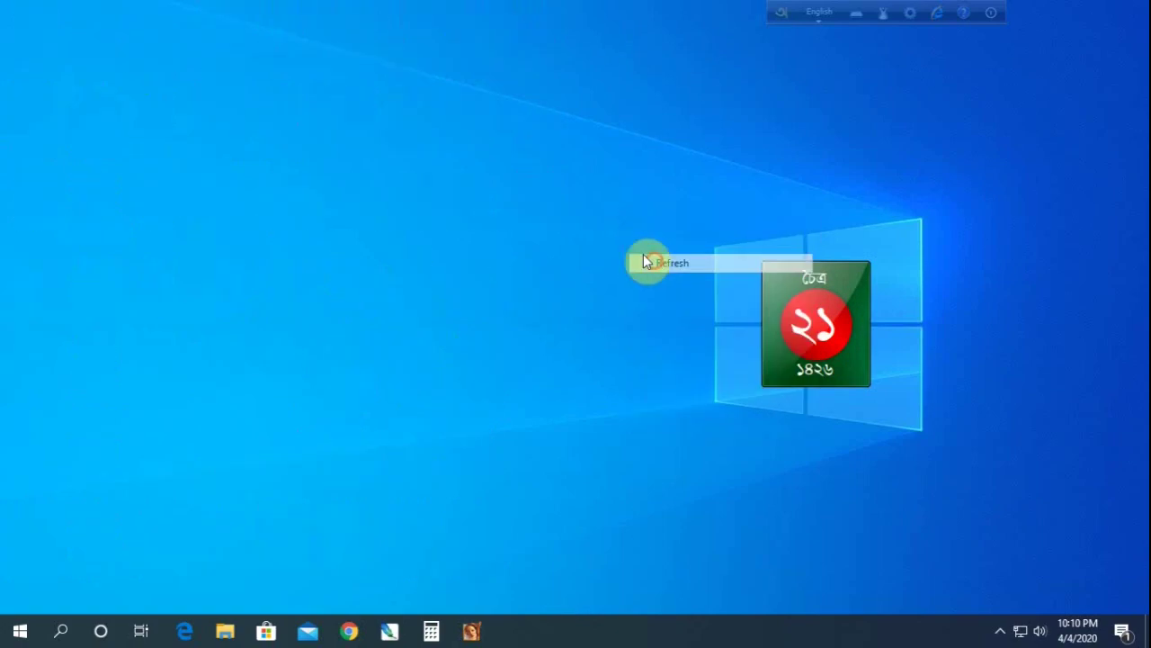
right_click(643, 255)
click(646, 301)
right_click(624, 245)
click(650, 292)
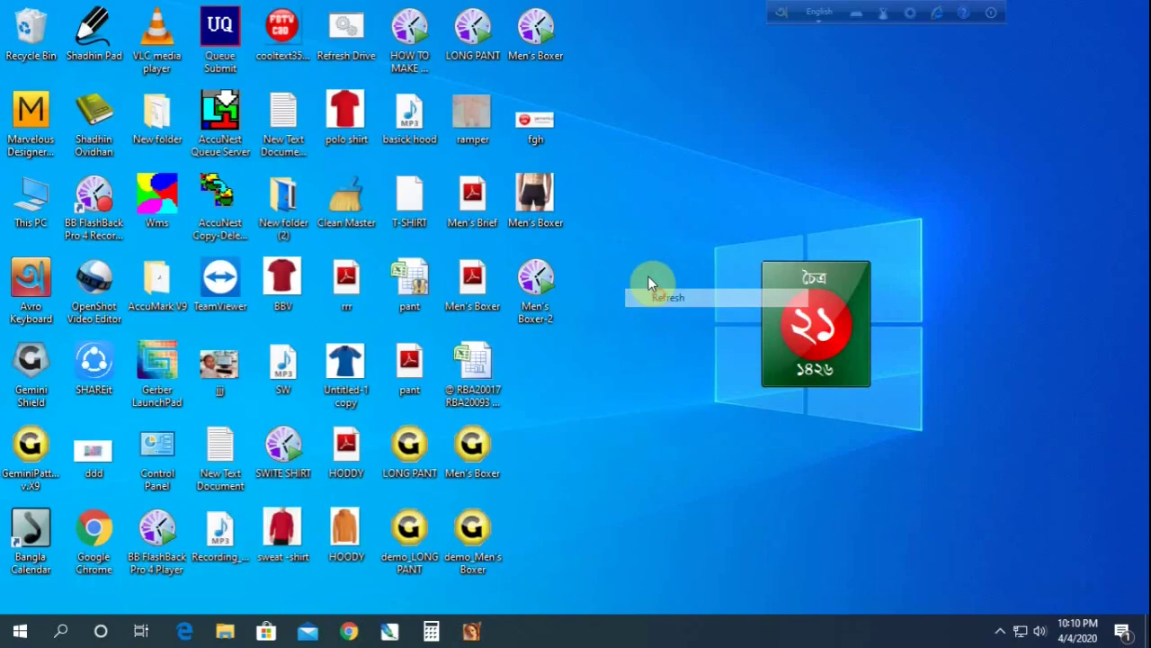
right_click(633, 244)
click(674, 290)
right_click(670, 293)
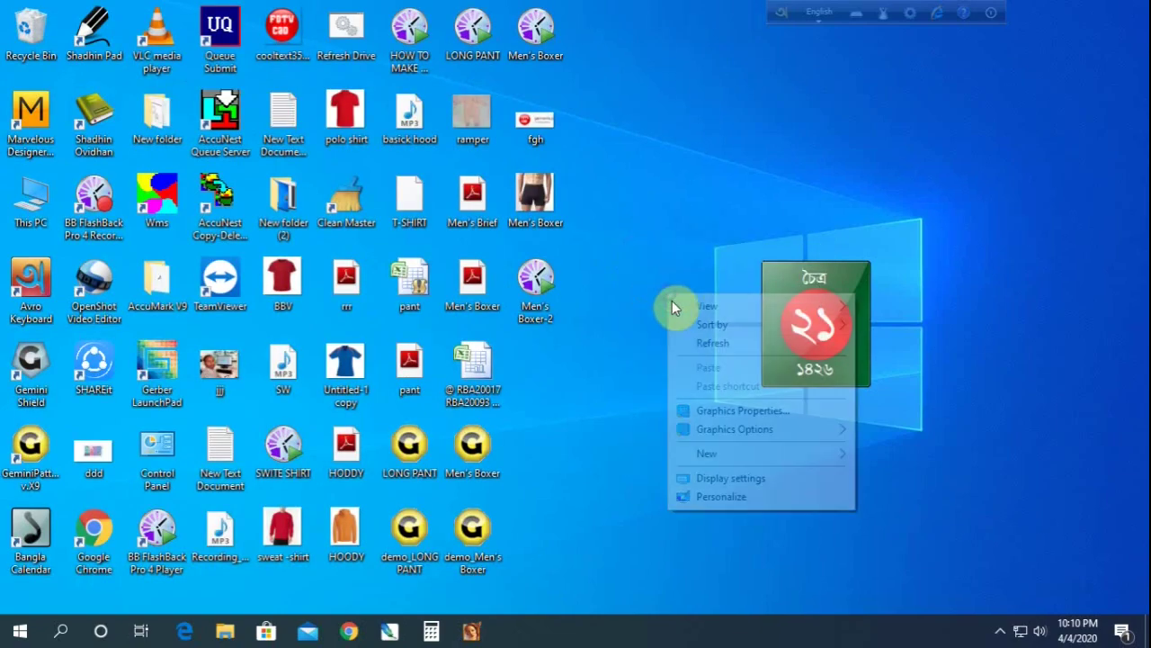
click(701, 346)
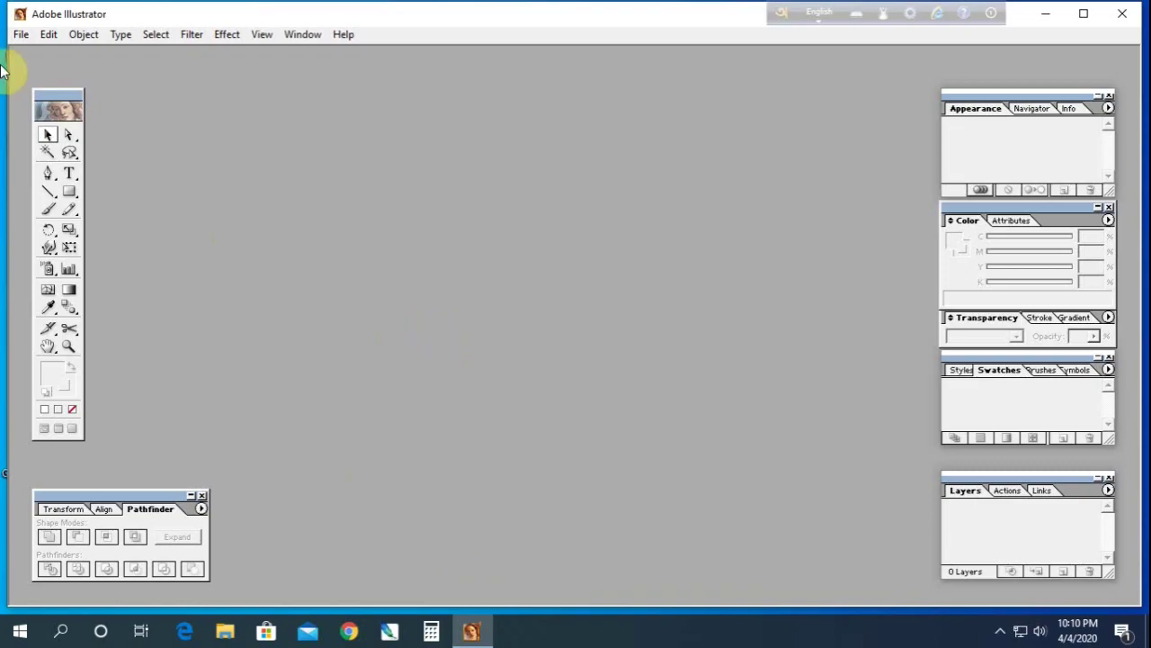
Step: Create a new A4 document, Untitled-1, in points with CMYK colour
click(16, 36)
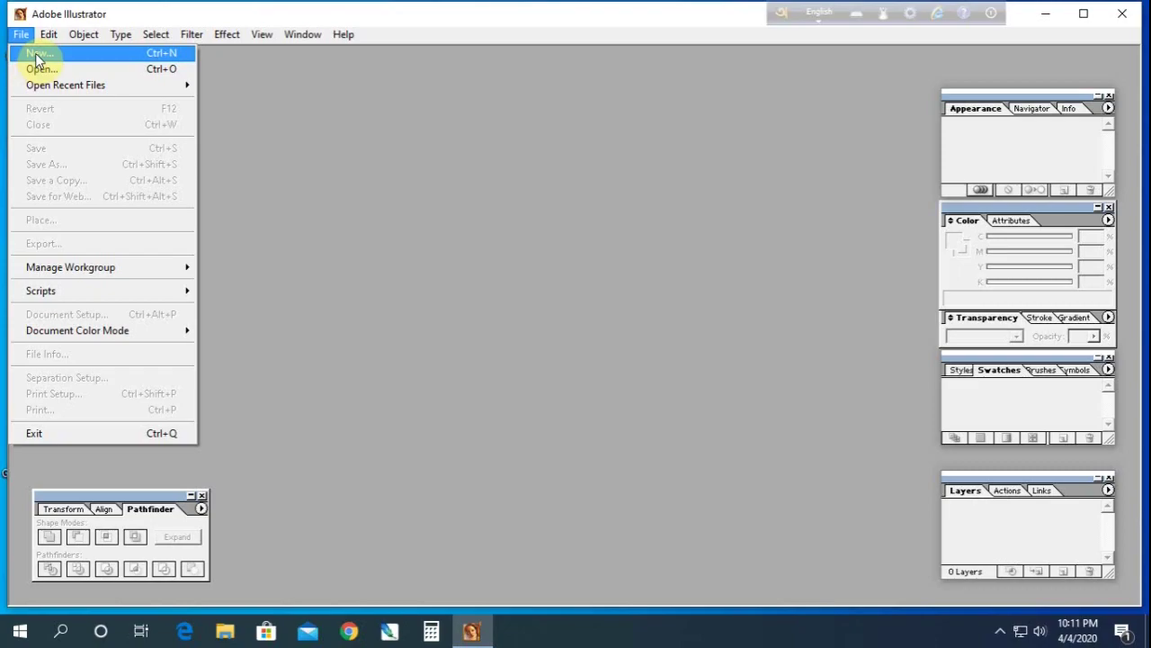
click(36, 56)
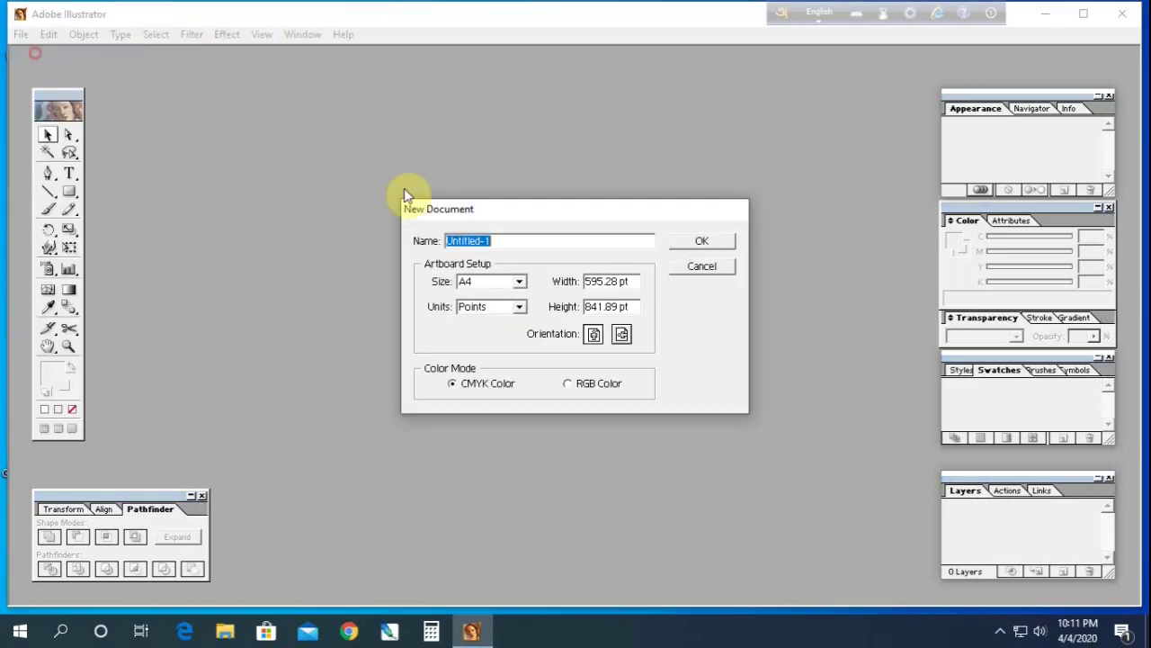
click(522, 283)
click(561, 221)
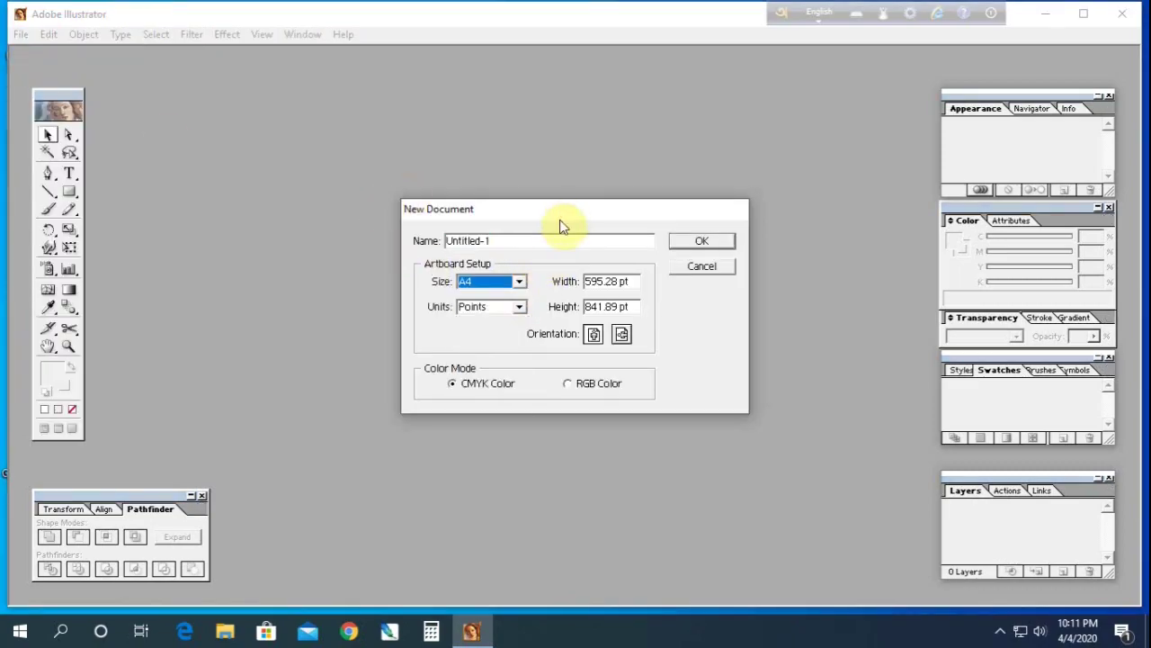
click(519, 283)
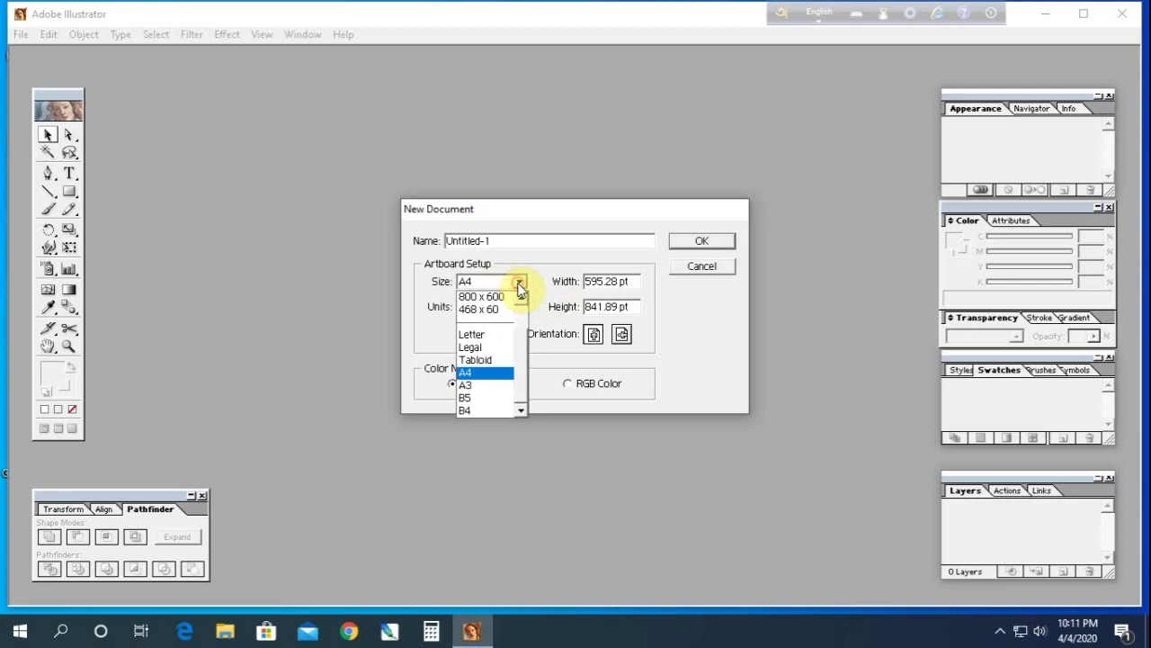
click(564, 213)
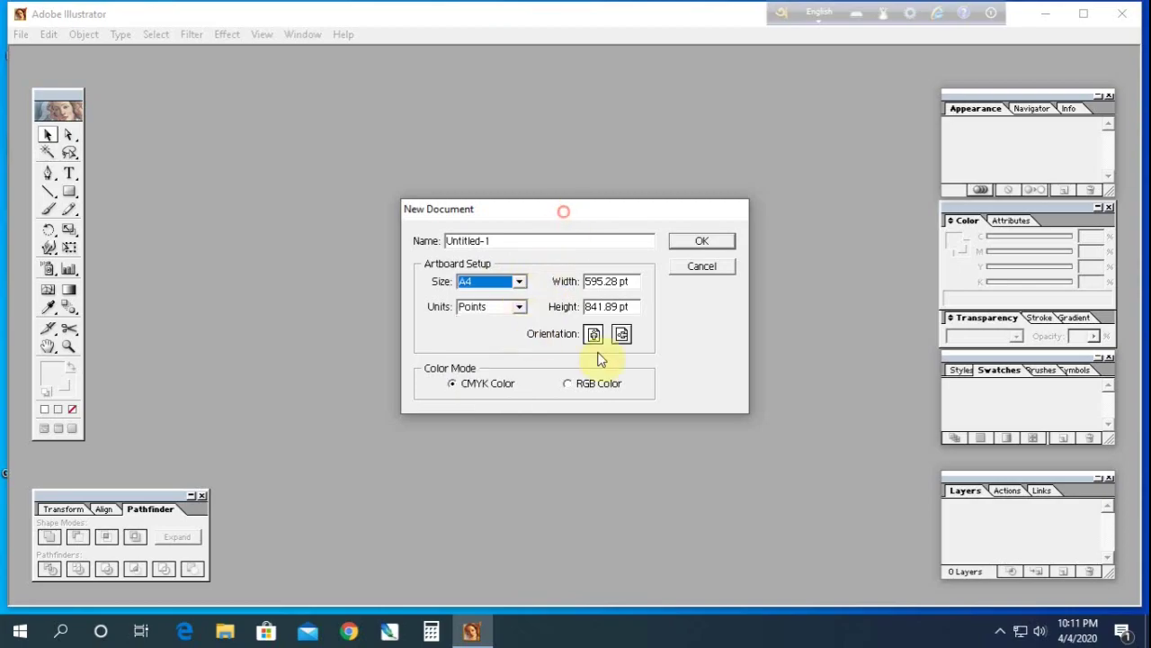
click(687, 247)
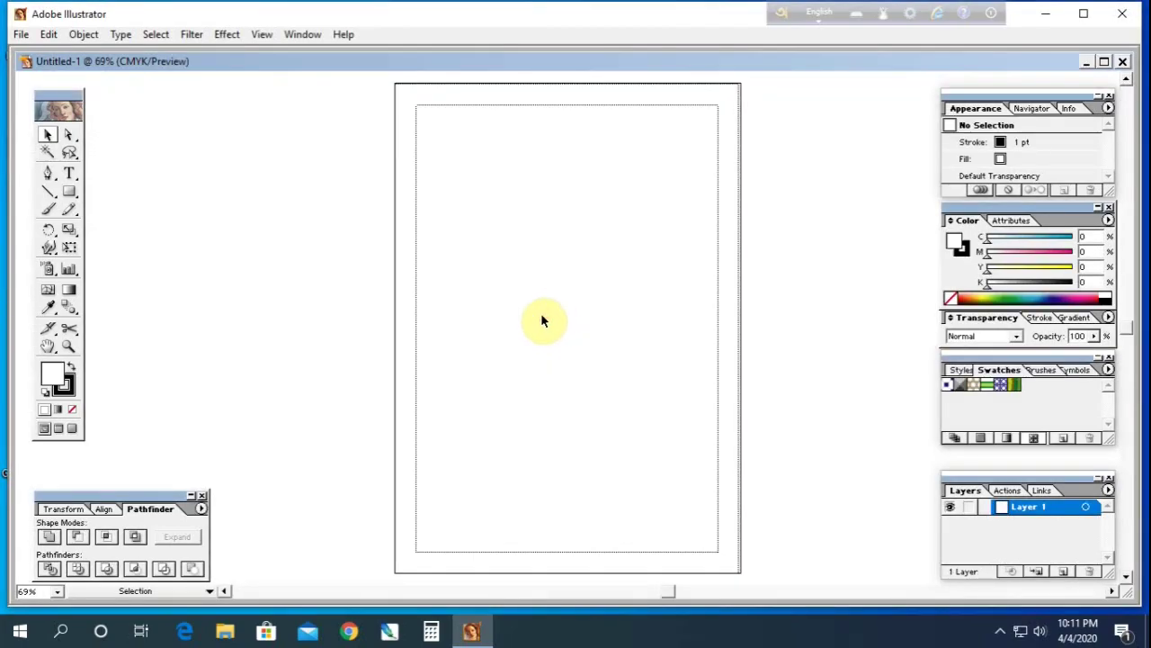
Step: Pan the canvas and place the first Pen anchor near the top of the artboard
drag(543, 321, 822, 347)
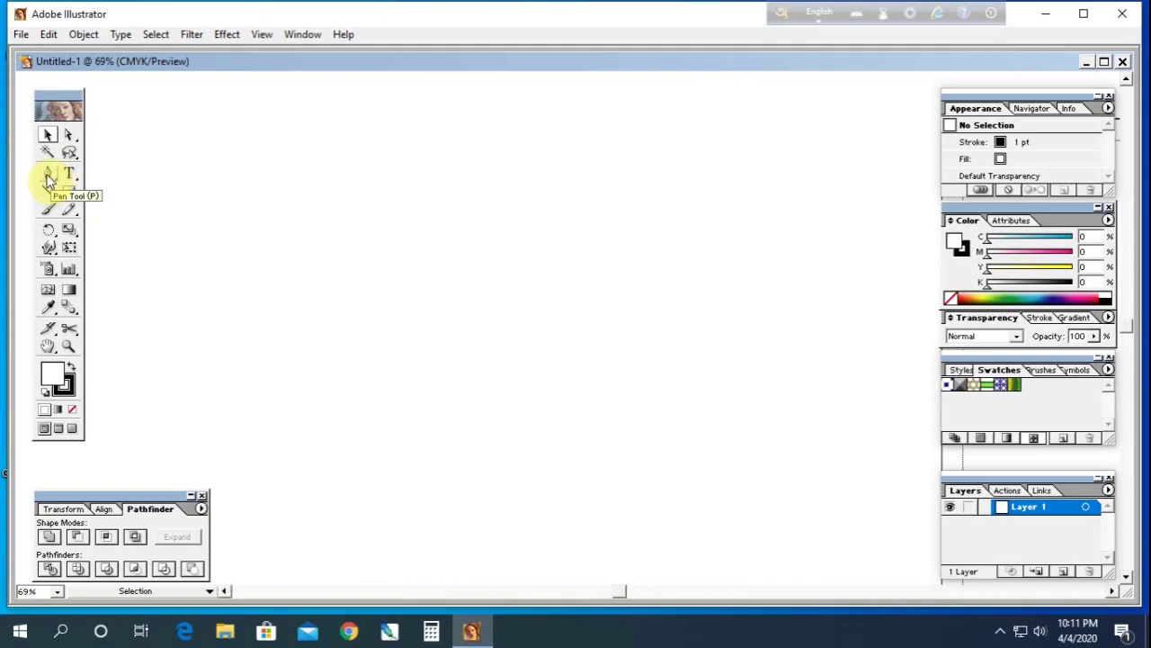
click(48, 177)
click(449, 163)
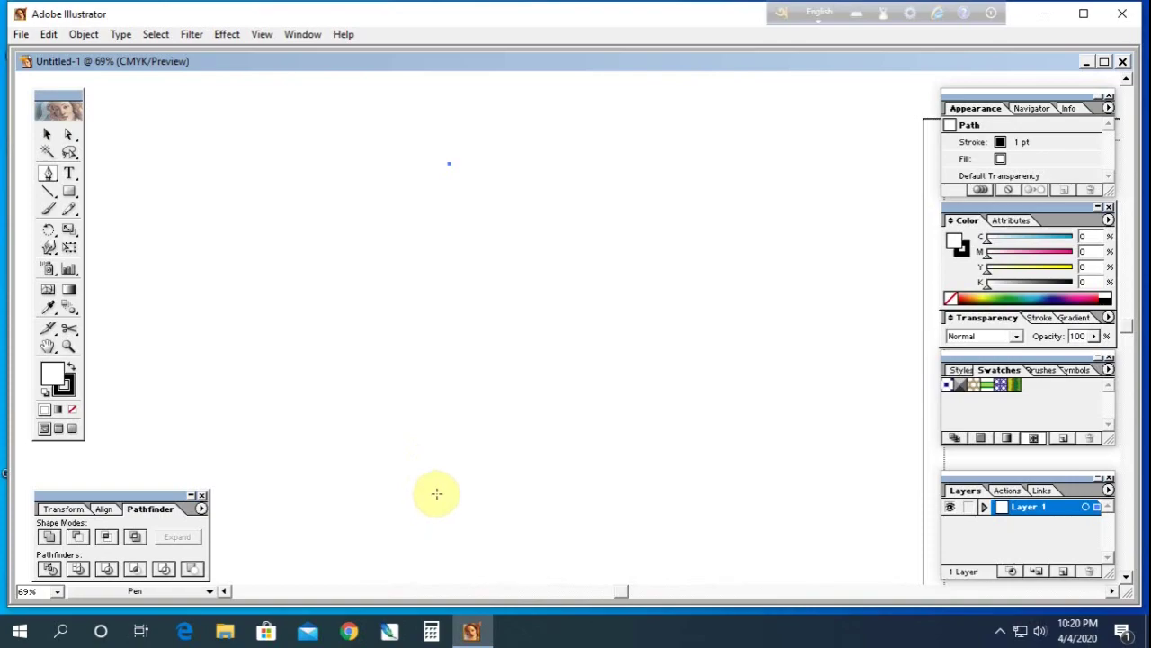
Step: Draw the straight centre line, hem line and side seam of the half bodice
shift+click(440, 490)
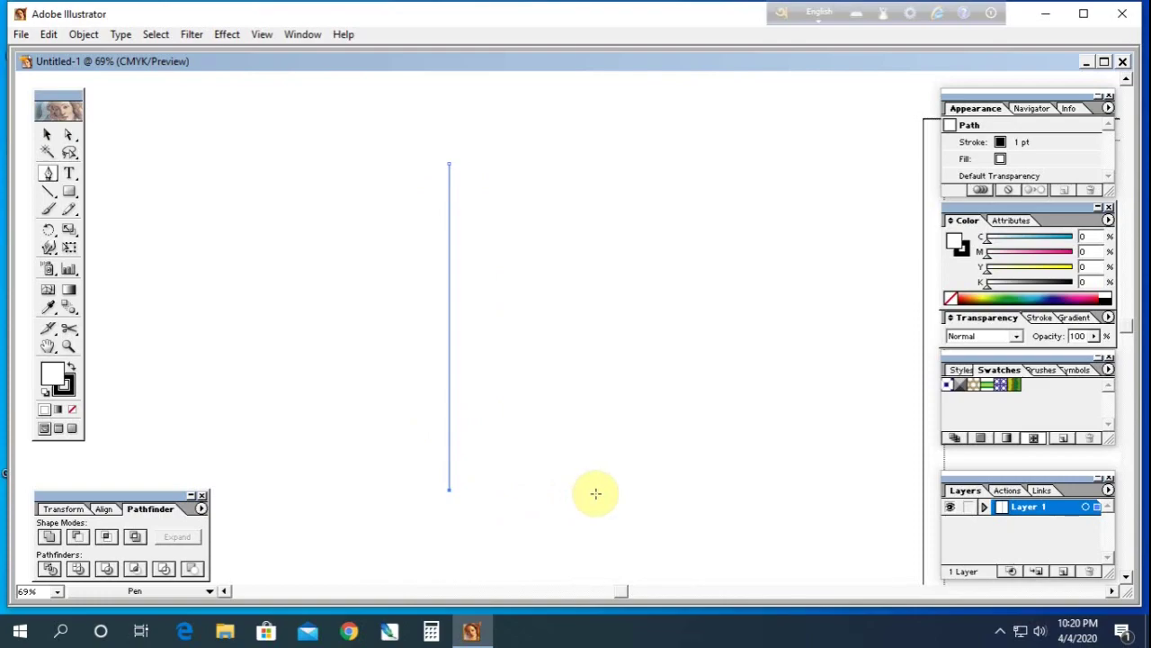
click(595, 490)
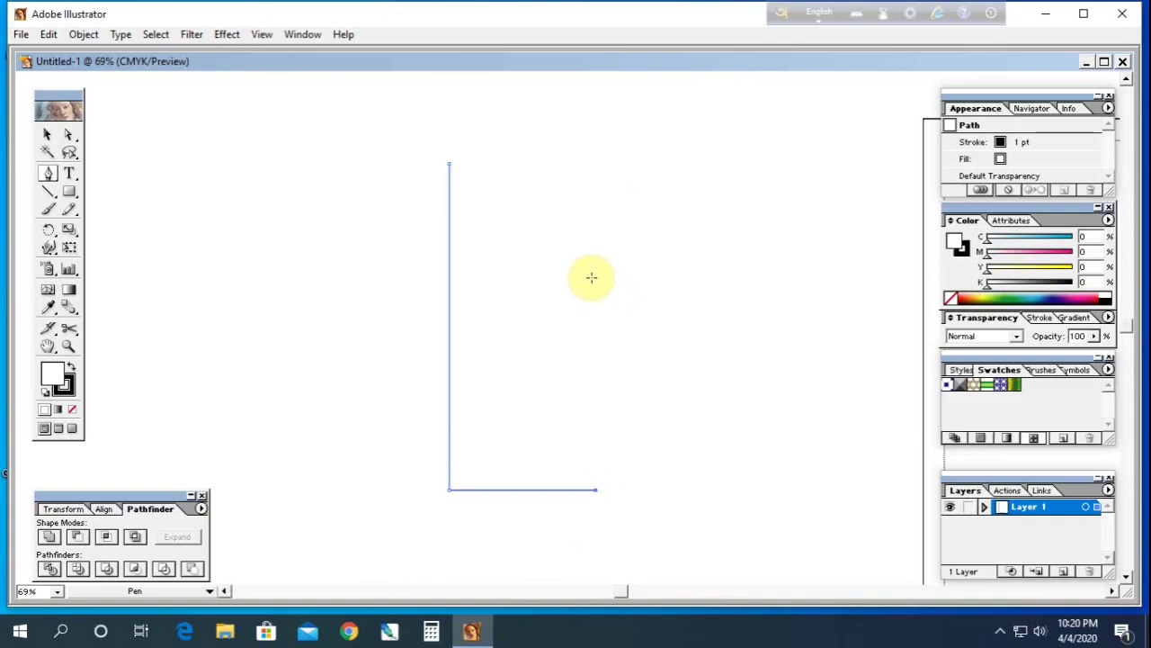
click(597, 277)
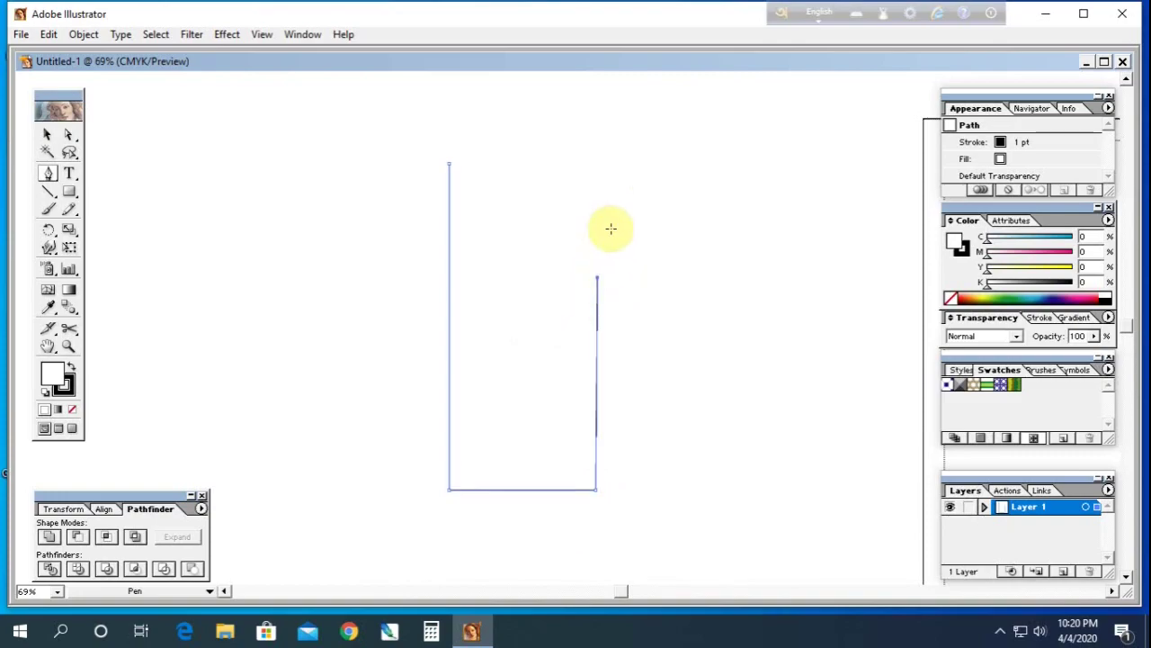
Step: Add the curved armhole, sloping shoulder and curved neckline to close the outline, then deselect
mouse_move(573, 175)
mouse_down()
mouse_move(594, 90)
mouse_move(581, 153)
mouse_move(590, 142)
mouse_up()
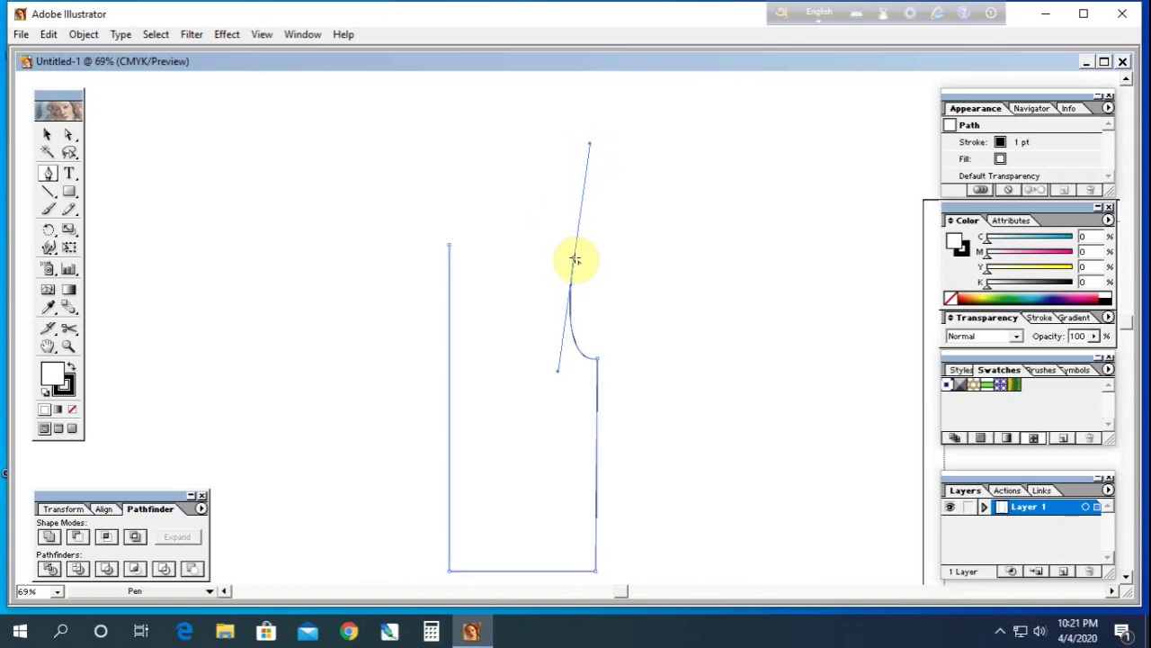
click(574, 259)
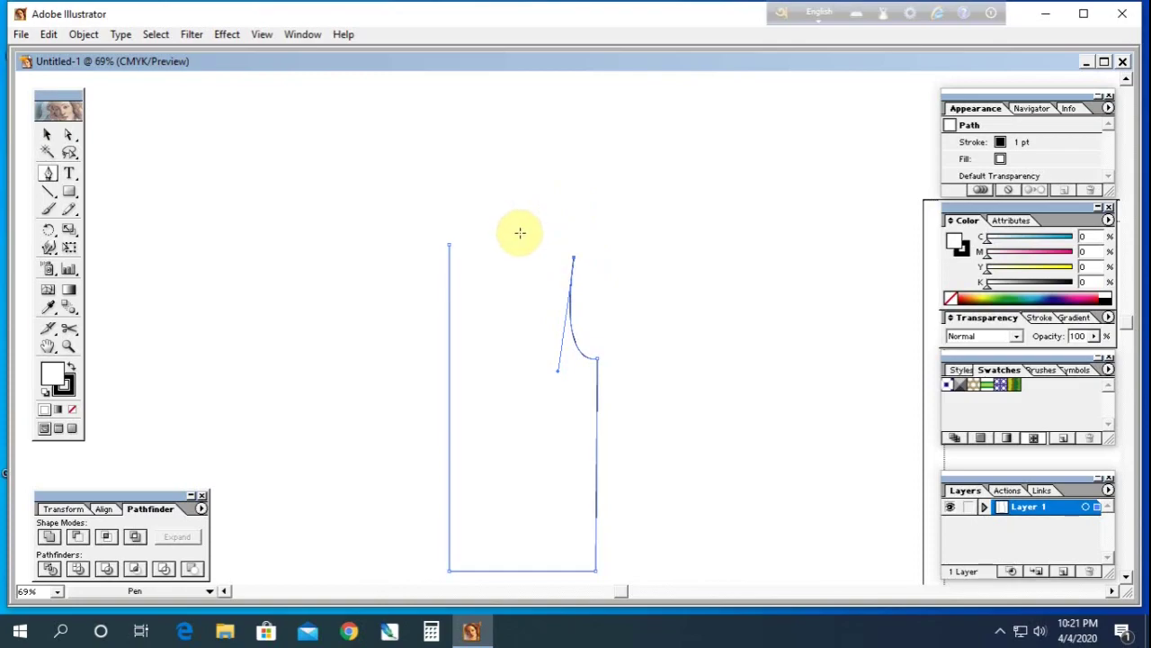
click(520, 234)
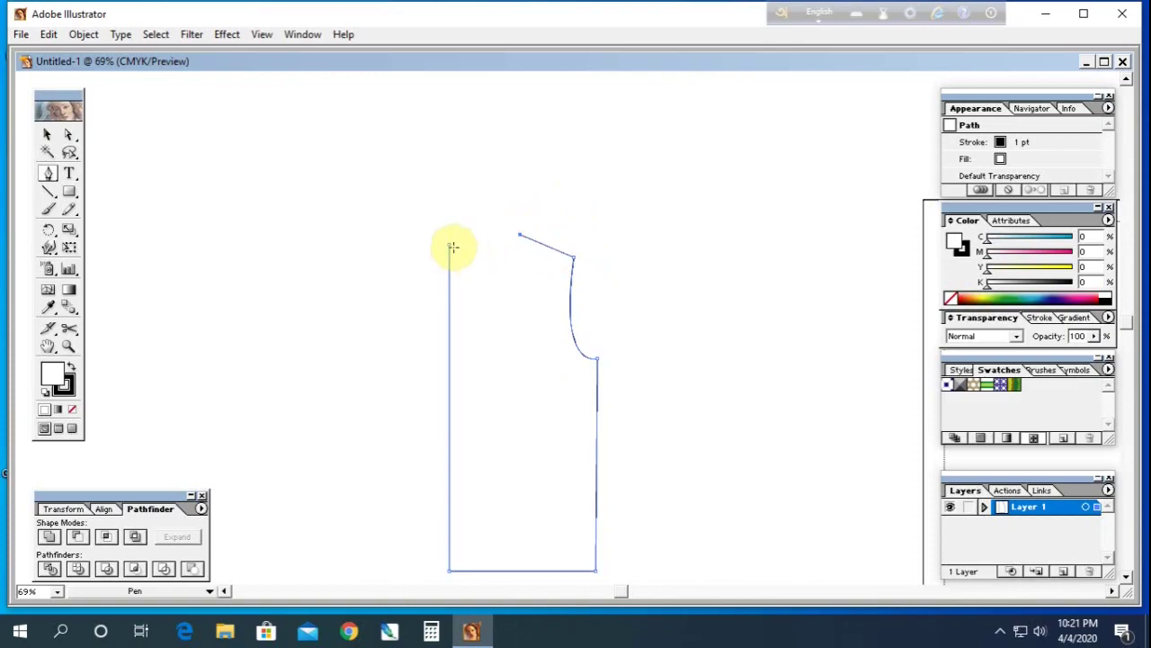
drag(447, 245, 377, 246)
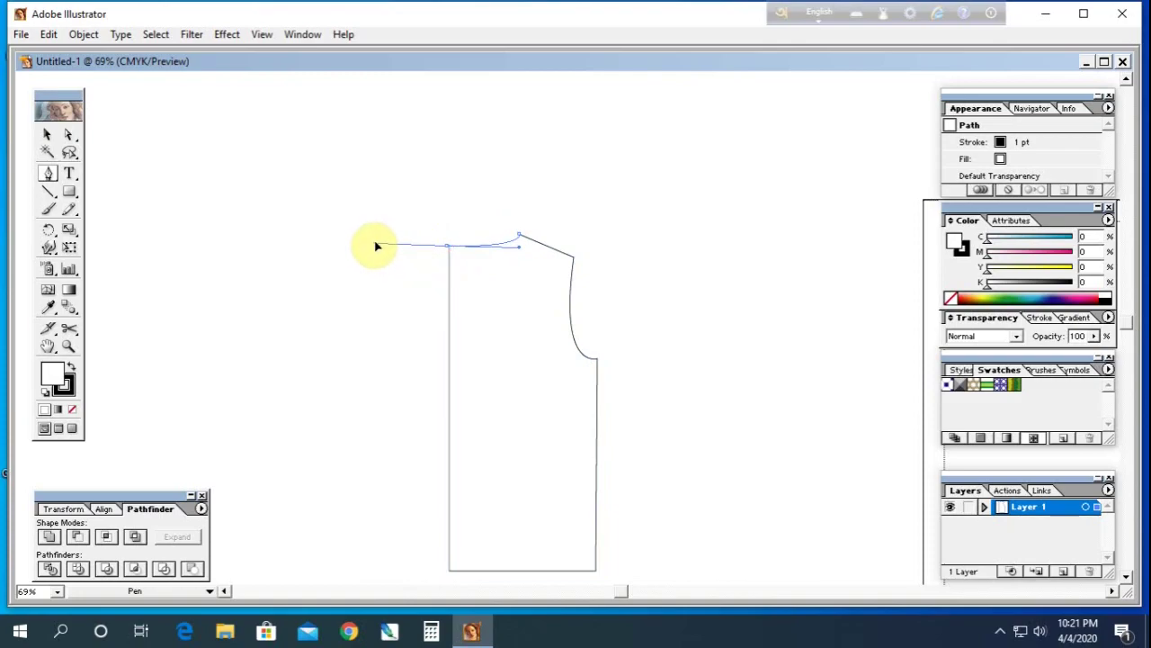
click(68, 133)
click(318, 205)
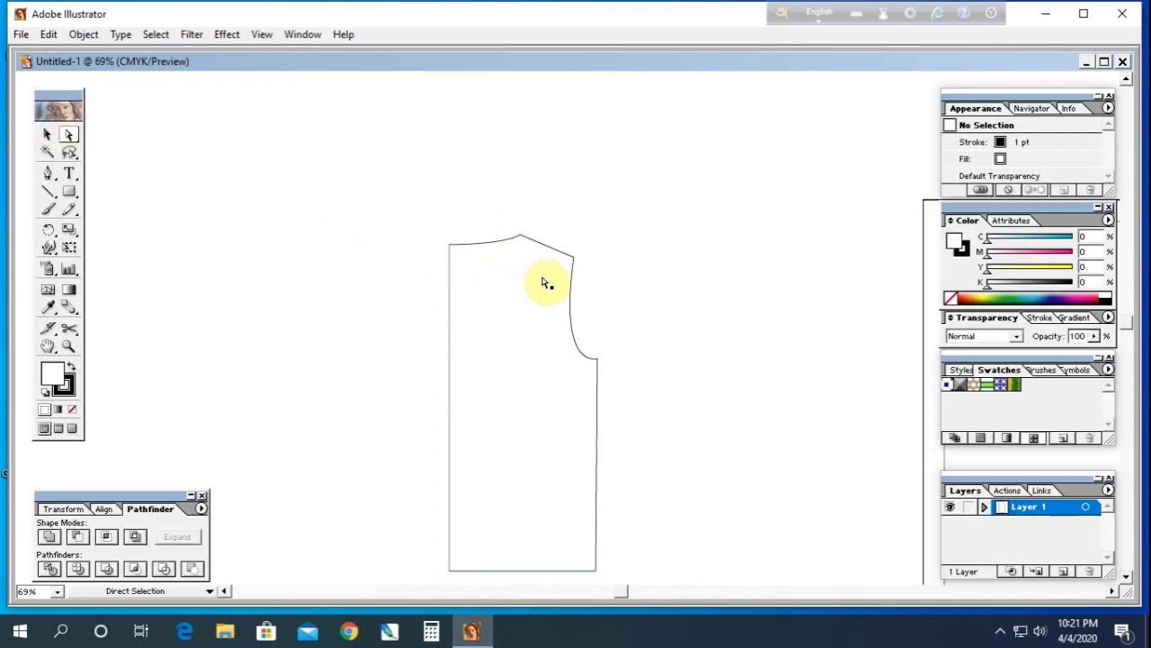
Step: Zoom in and reshape the bodice neckline into a deeper curve
click(505, 240)
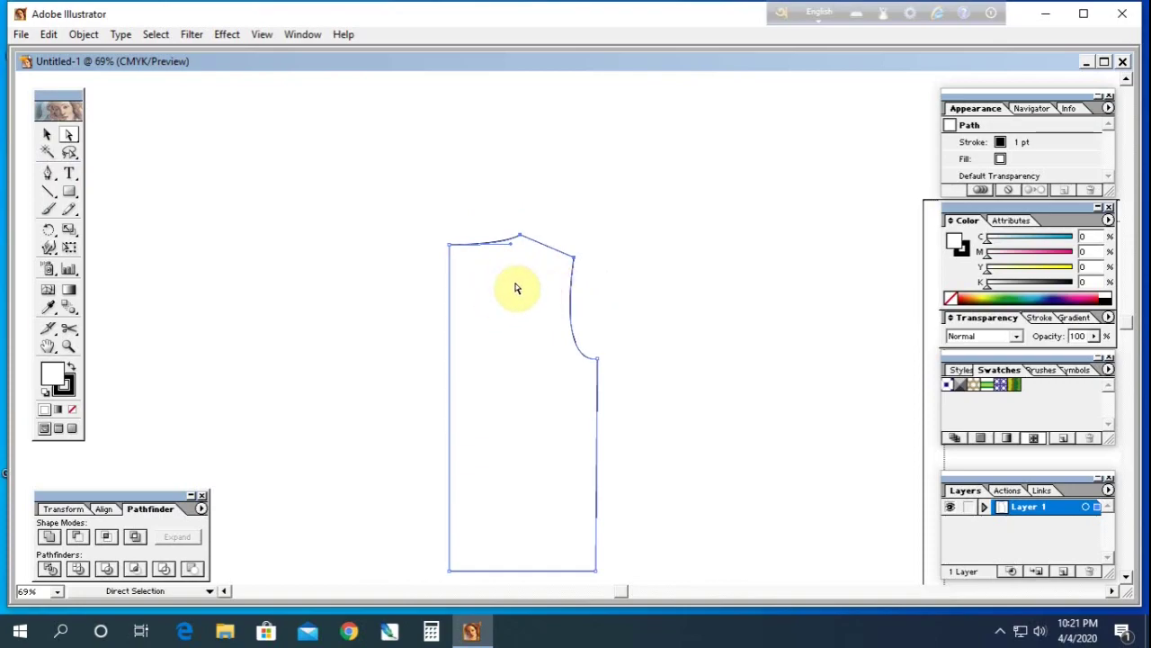
drag(423, 225, 464, 282)
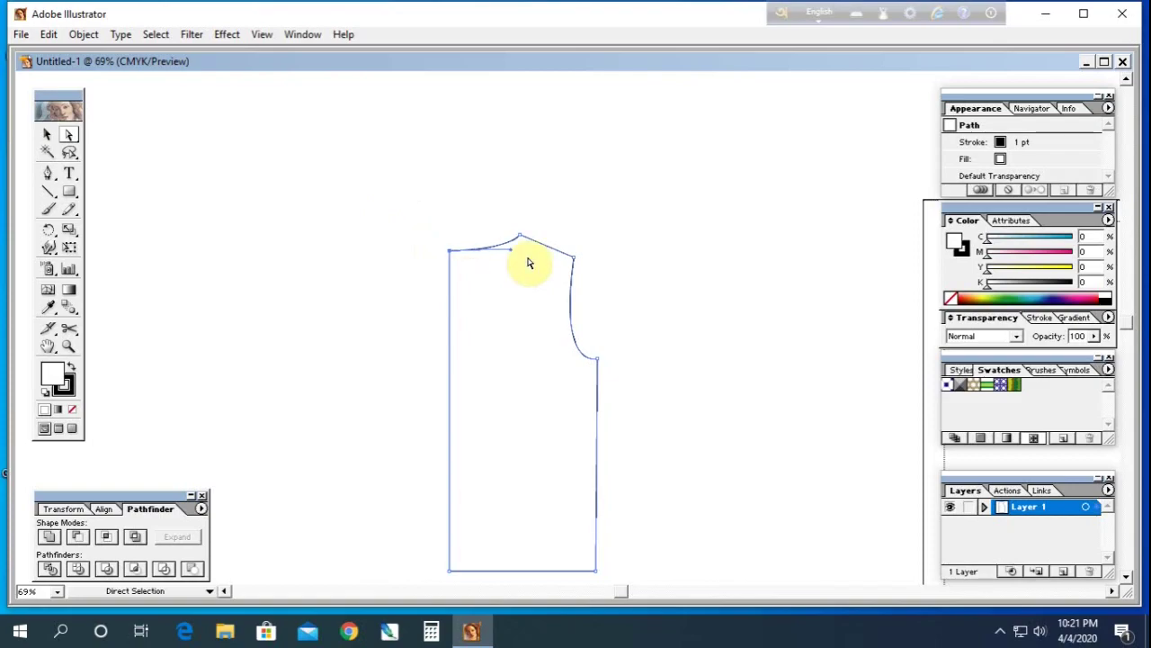
drag(419, 203, 665, 315)
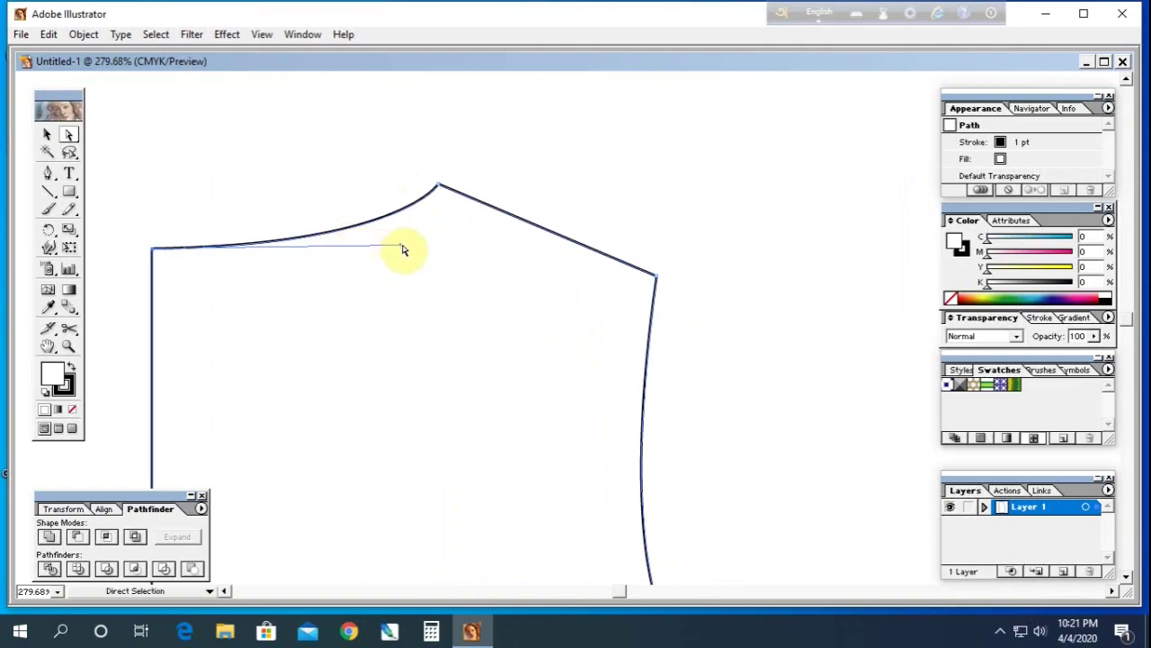
drag(402, 250, 419, 250)
click(337, 146)
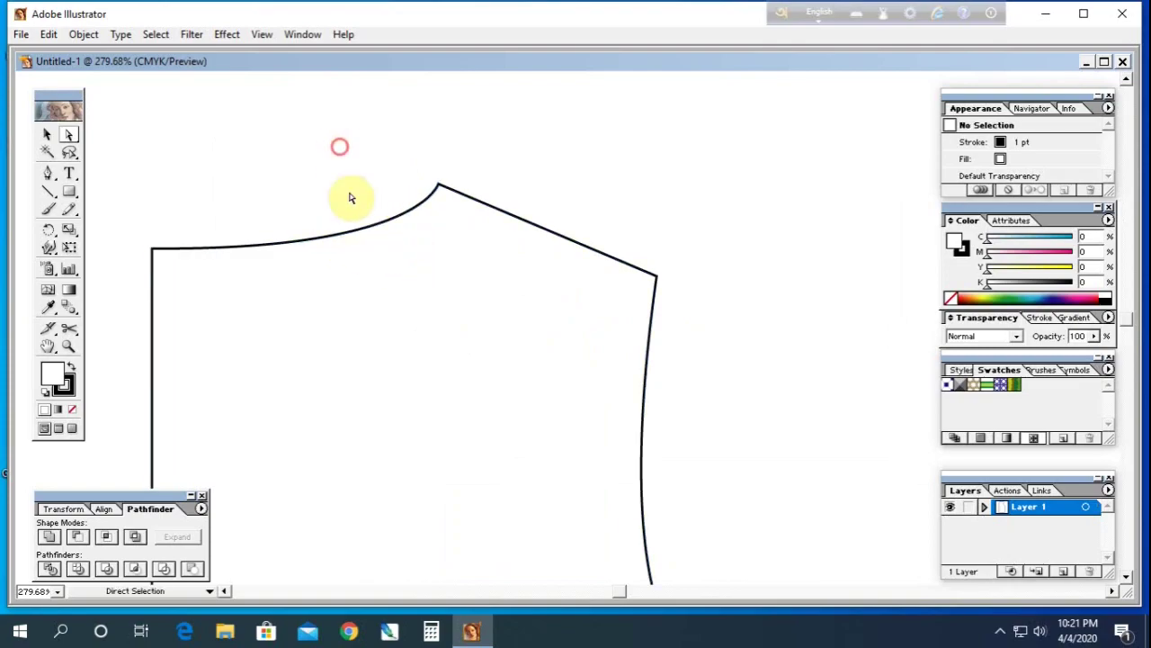
Step: Nudge the shoulder point left and deepen the armhole scoop, then reselect the outline
drag(408, 393, 470, 297)
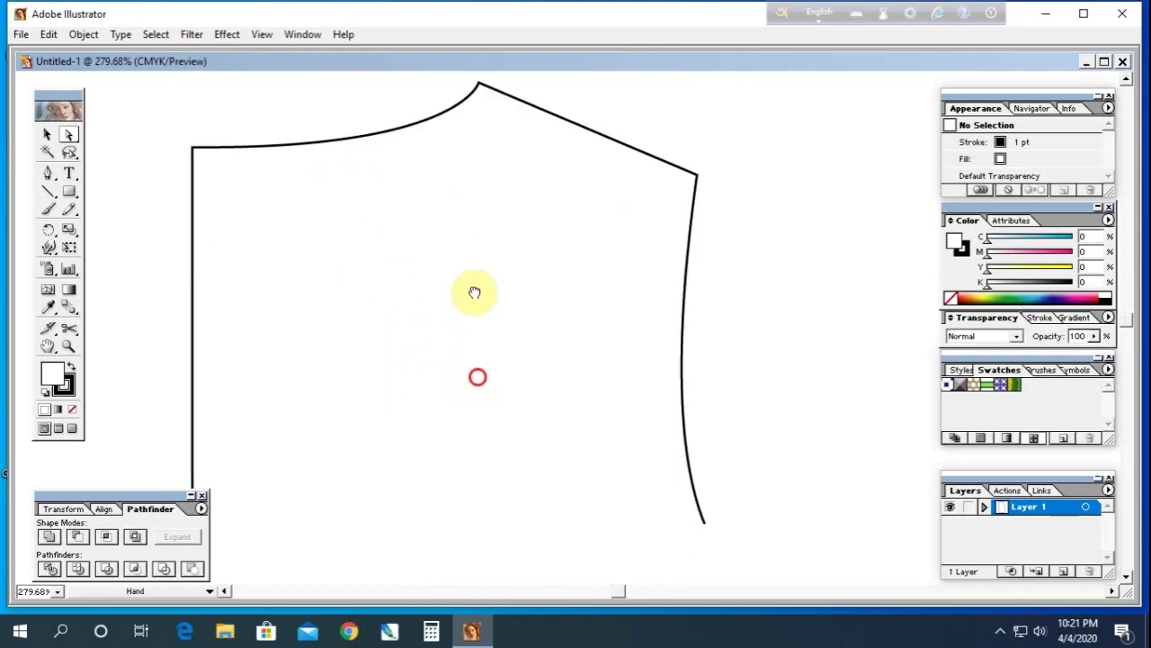
drag(522, 330, 482, 322)
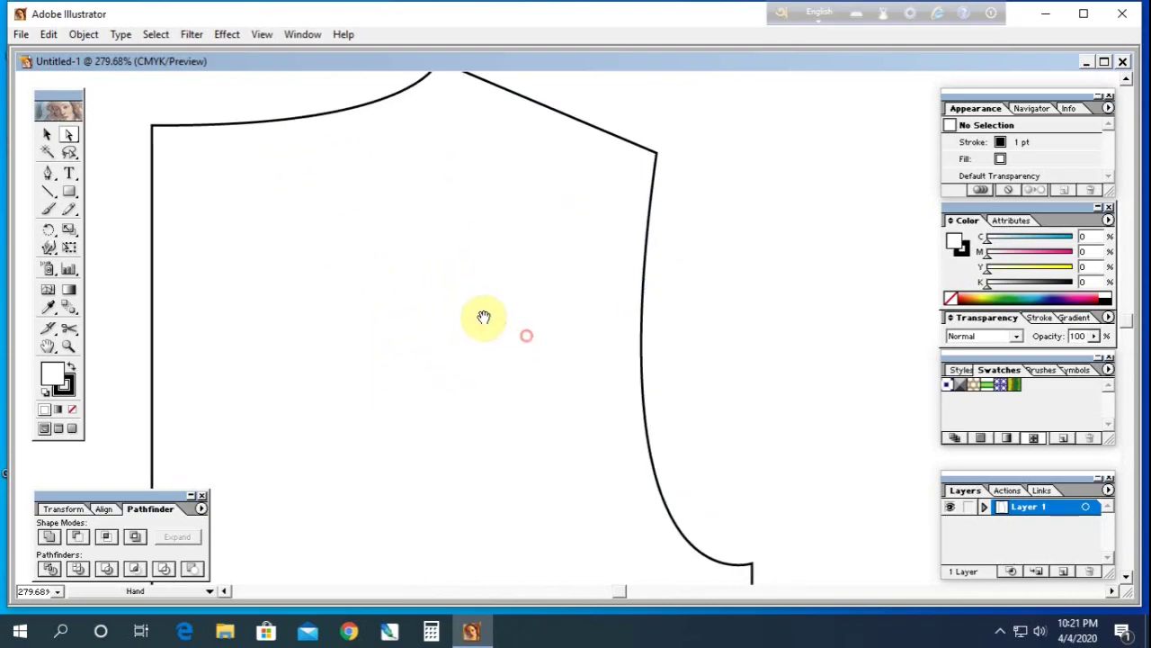
key(ctrl+1)
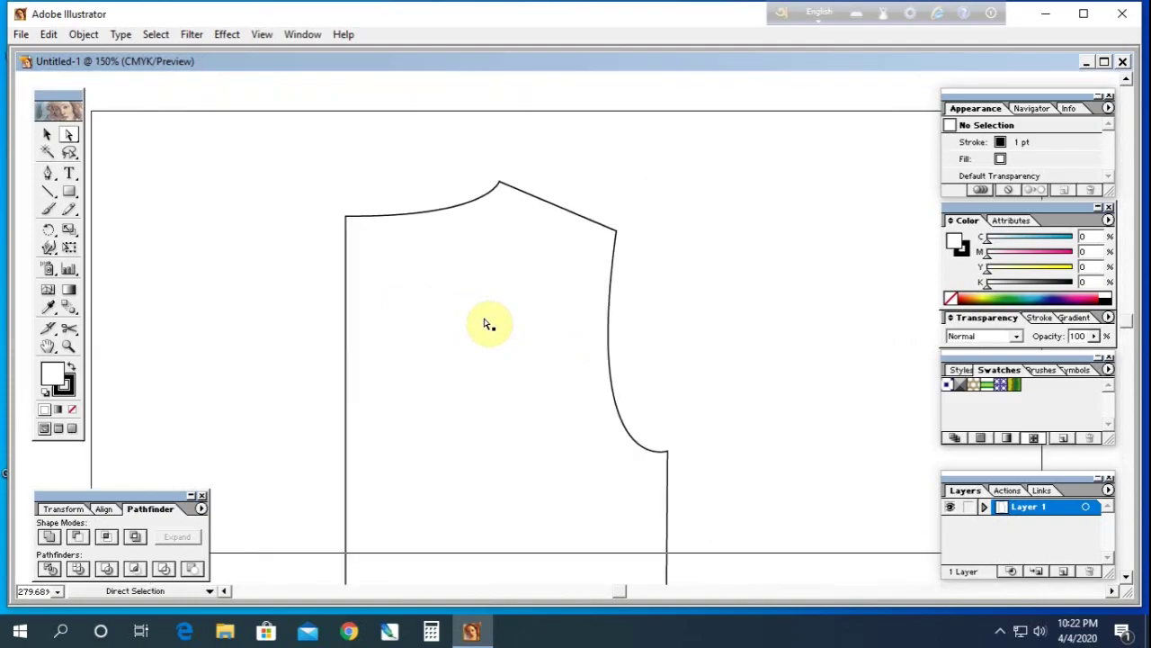
drag(524, 381, 482, 277)
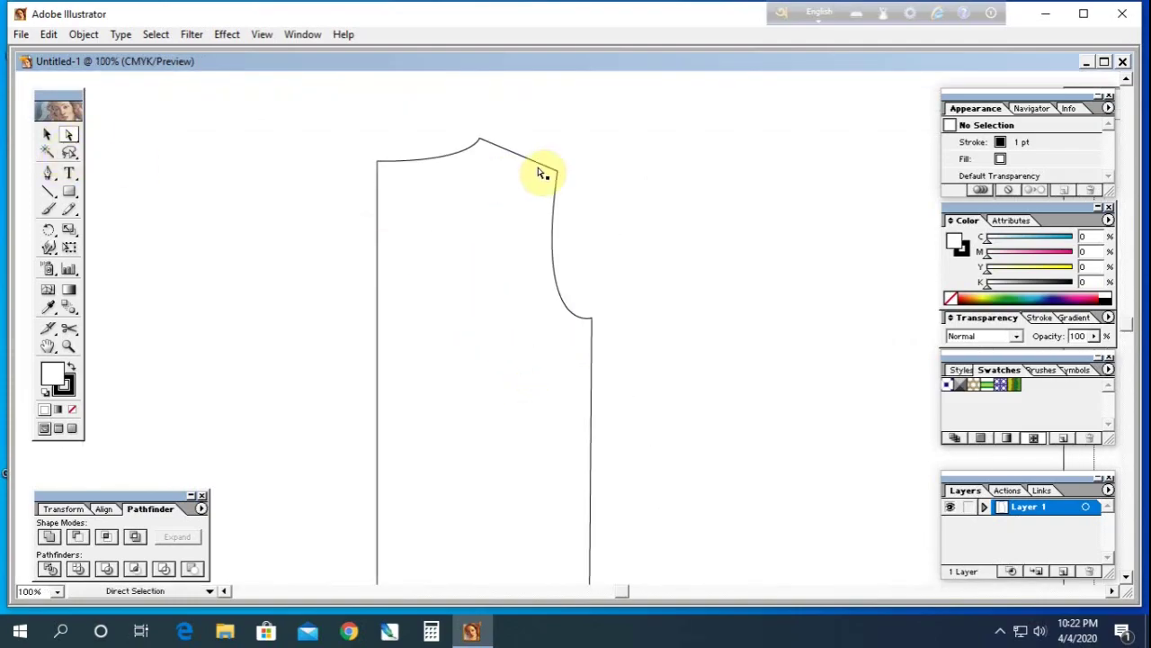
drag(567, 154, 516, 203)
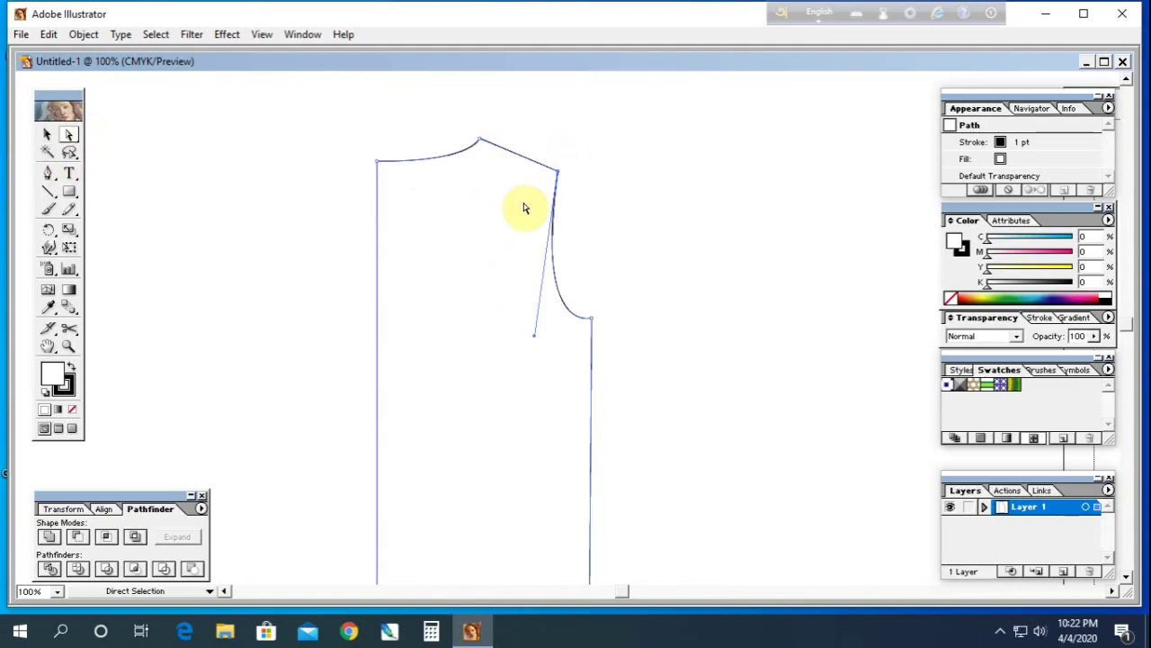
key(Left)
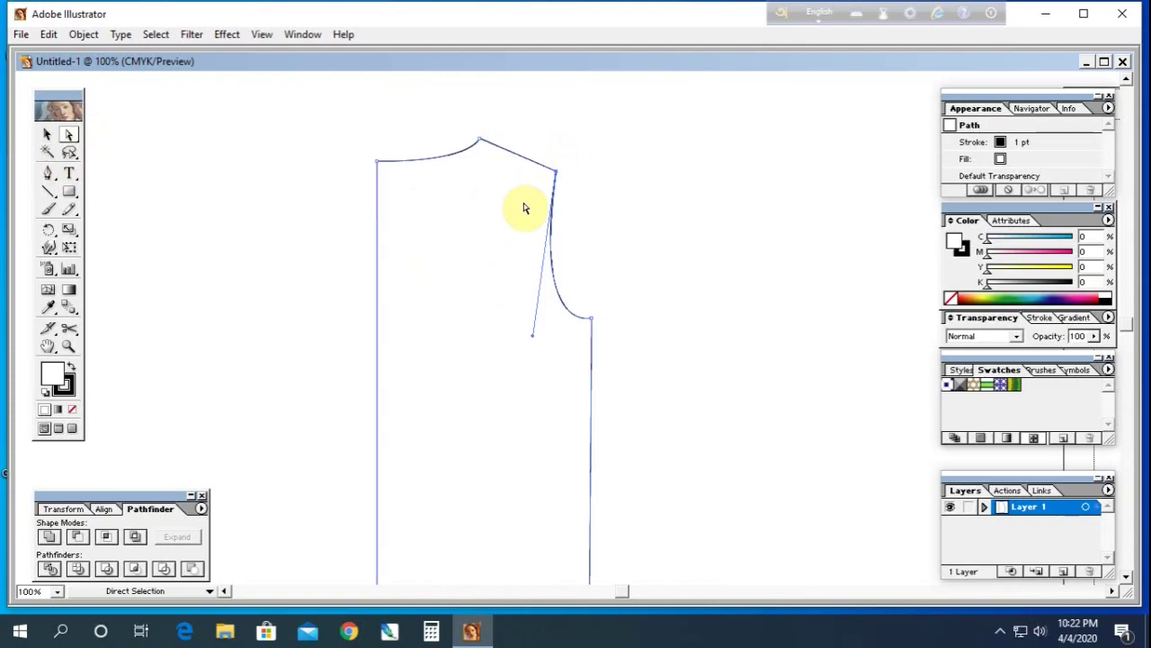
drag(532, 337, 525, 326)
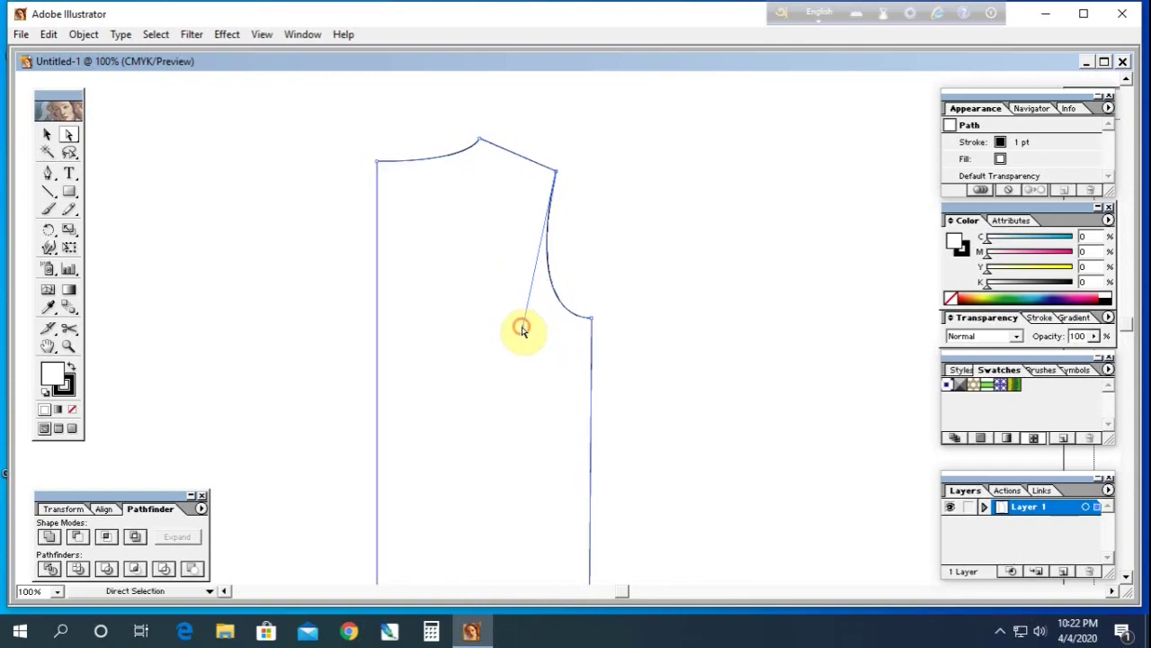
click(710, 290)
click(634, 307)
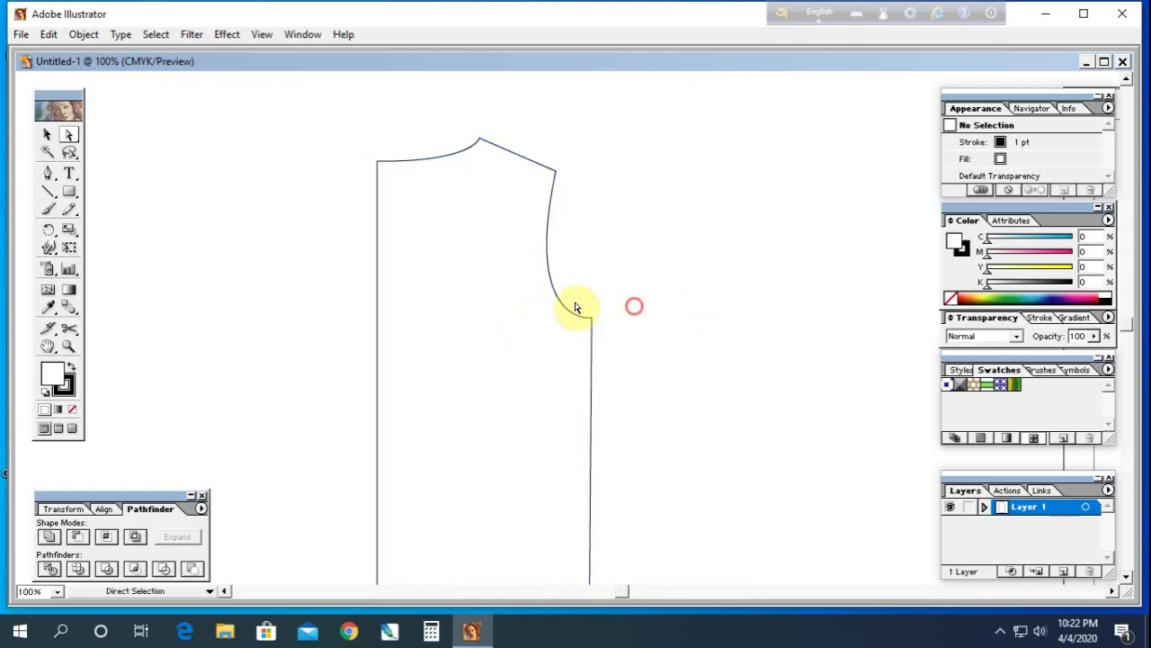
click(497, 272)
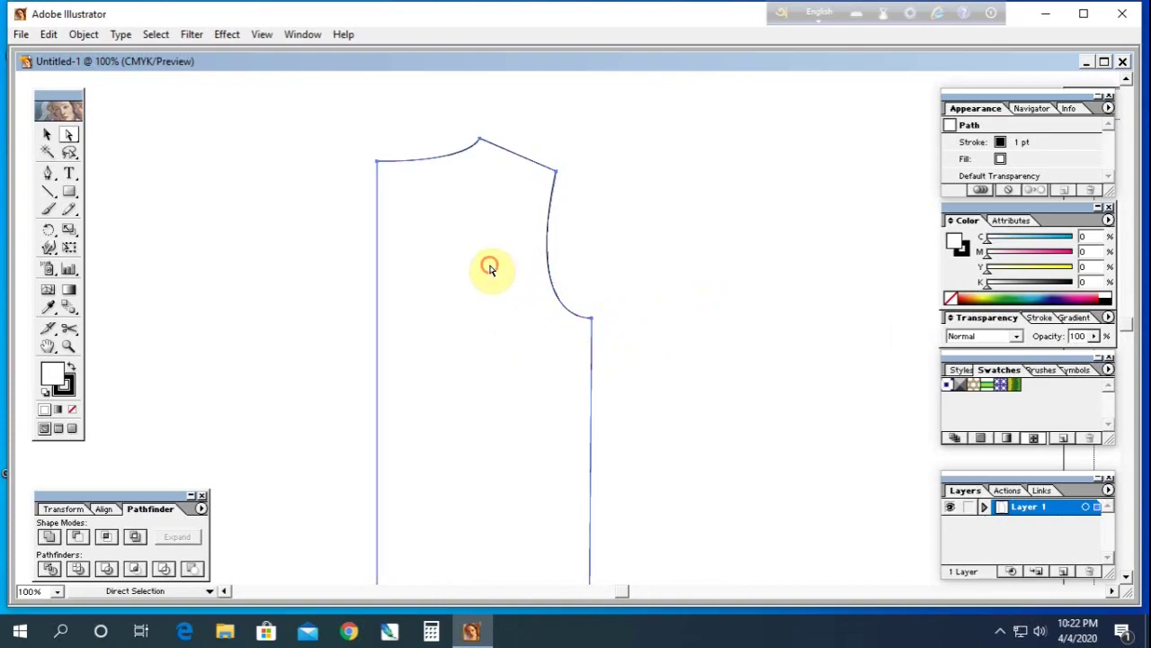
click(458, 342)
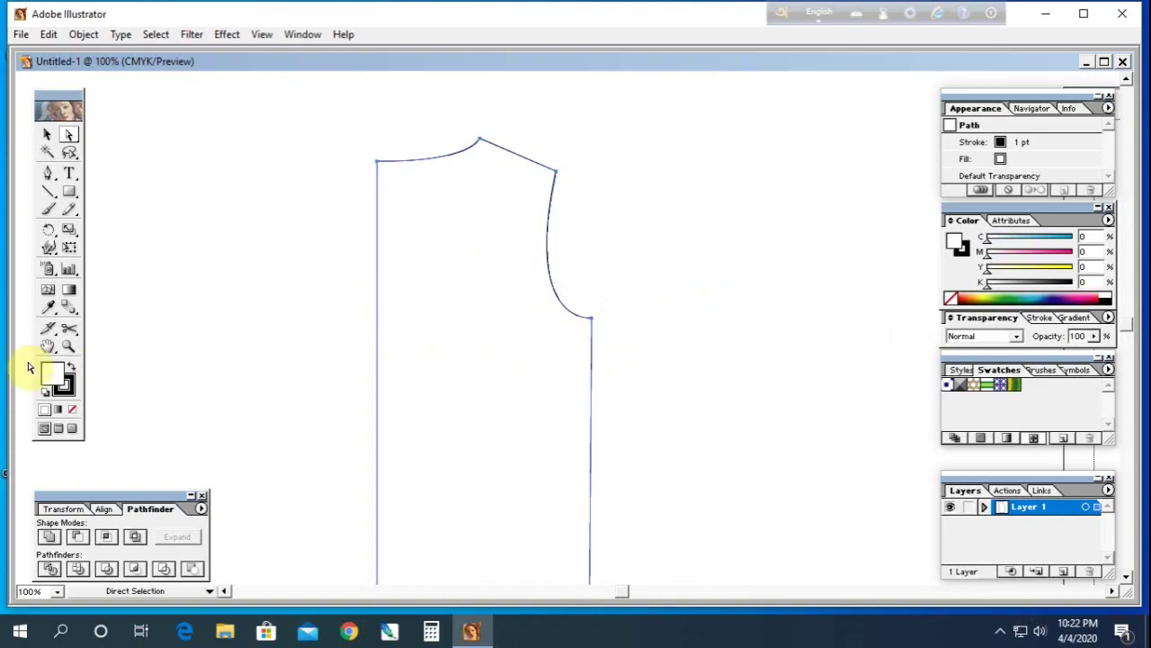
Step: Fill the bodice with teal green (C 84.71, M 0, Y 55.69, K 0), replacing a trial blue
drag(473, 401, 479, 378)
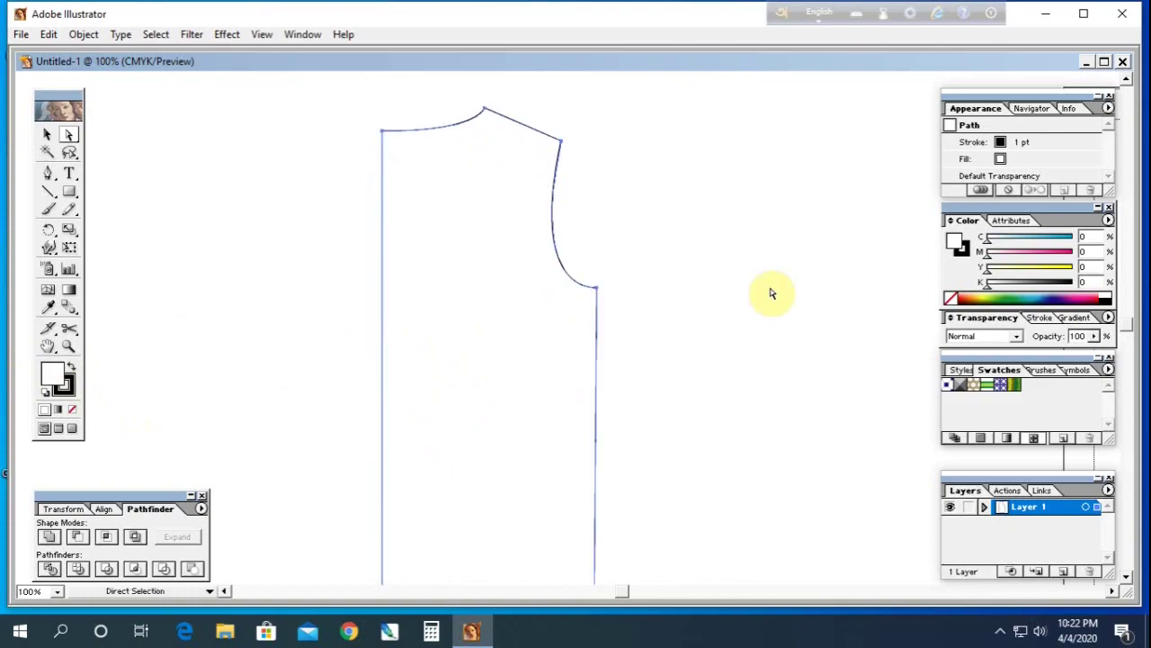
click(1046, 293)
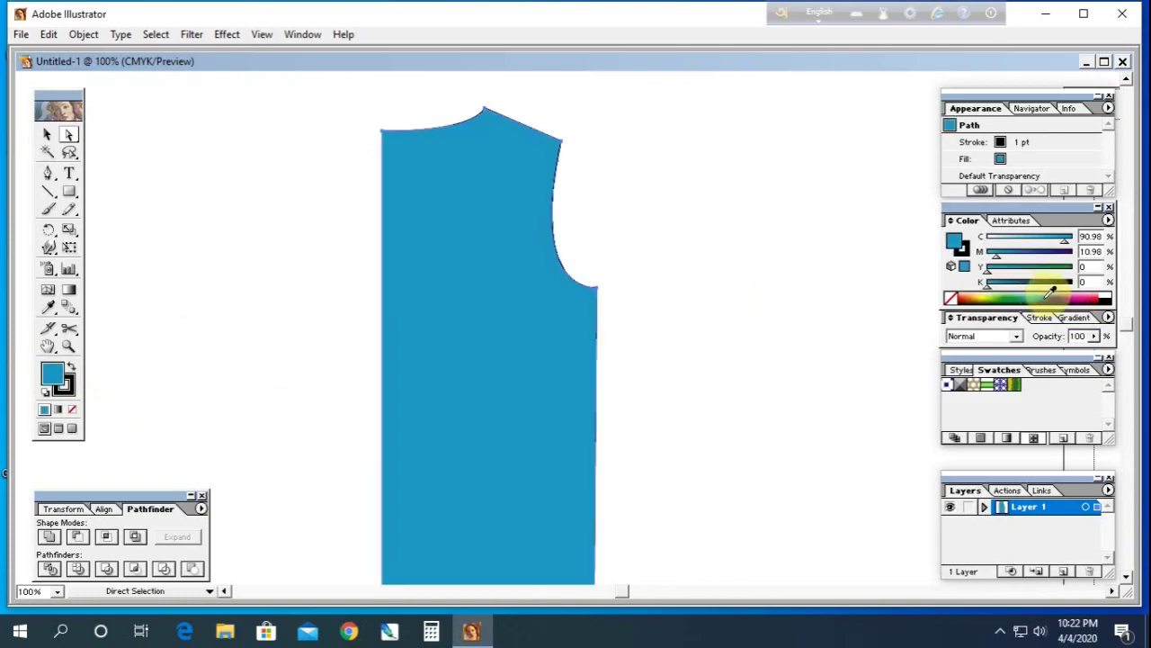
click(1023, 292)
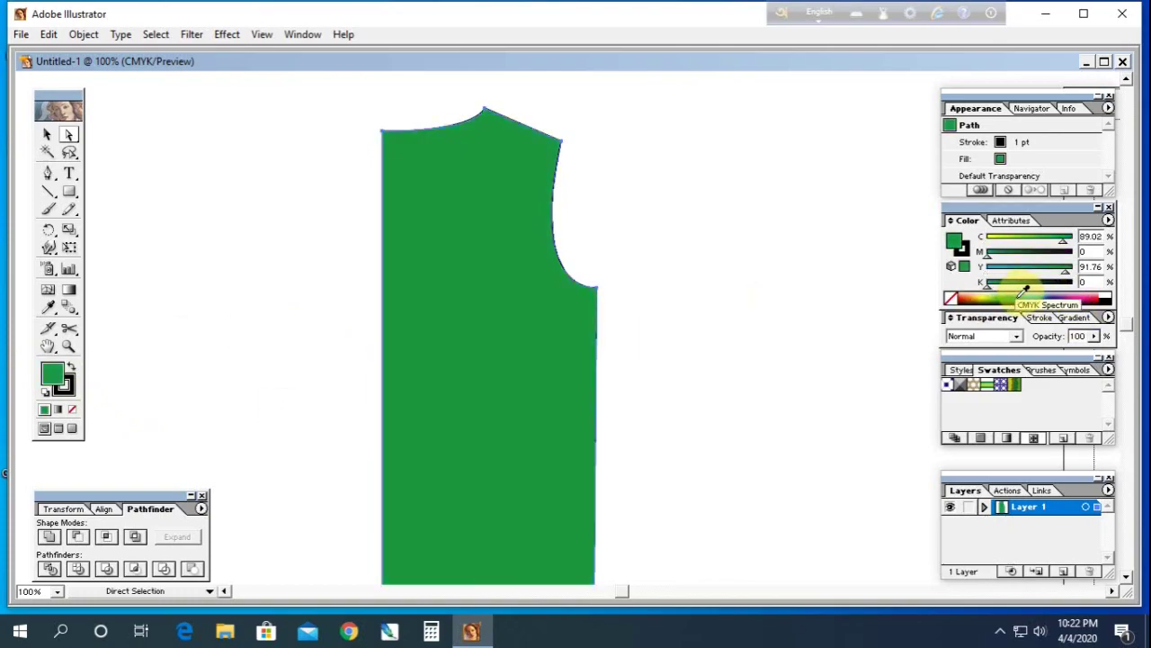
click(1026, 293)
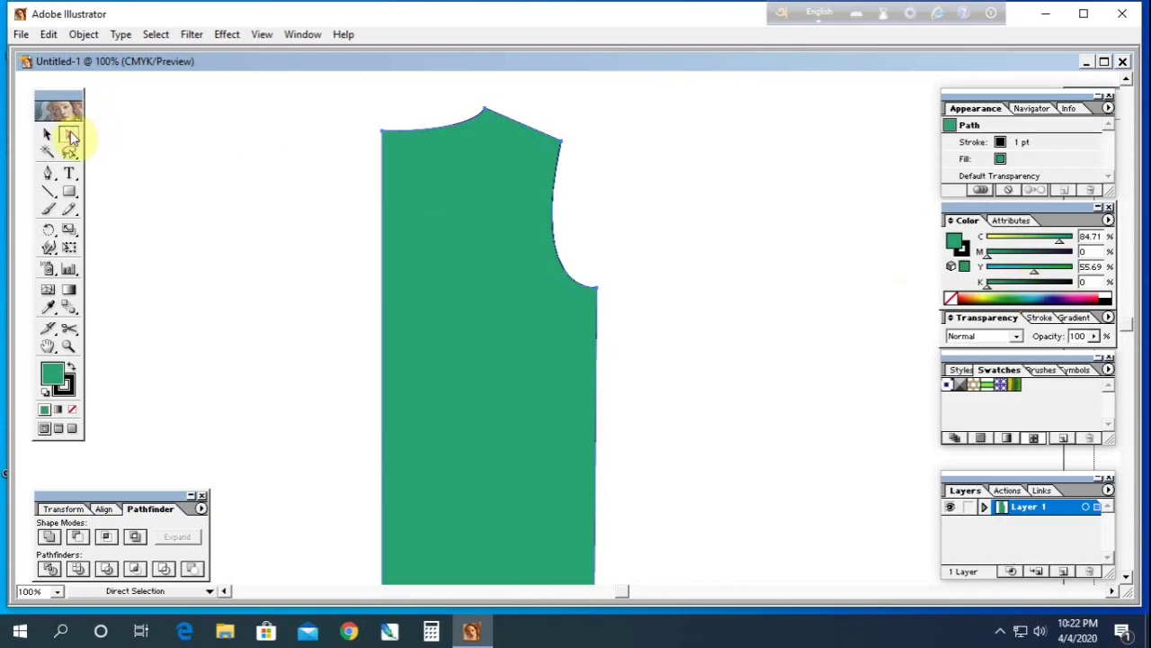
click(317, 212)
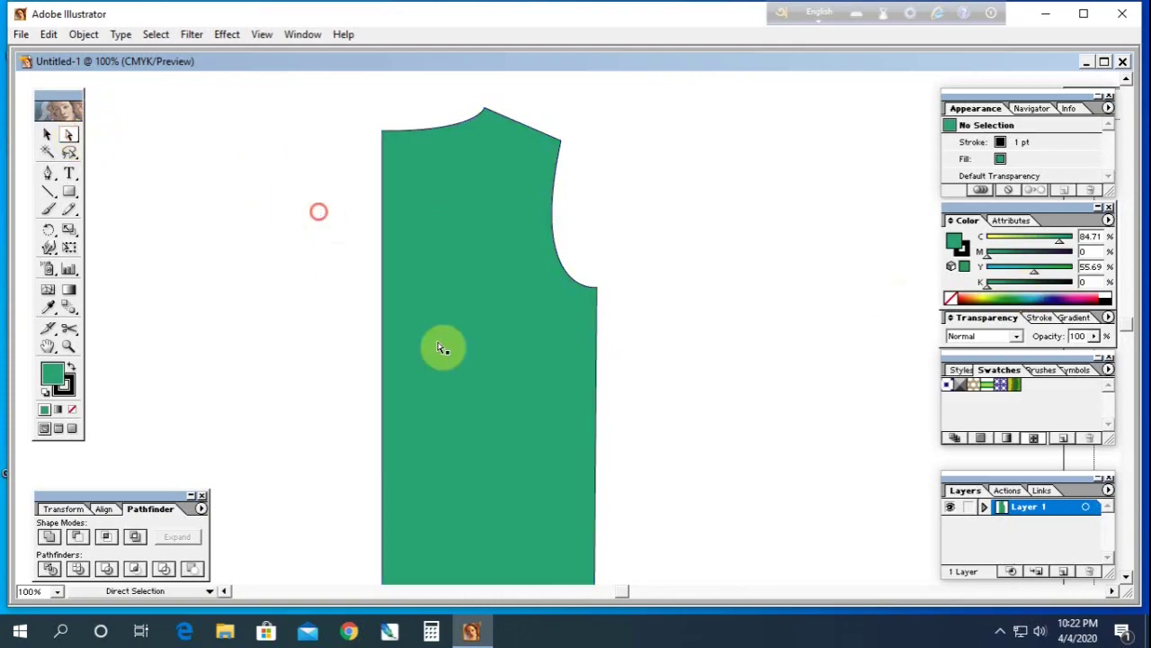
click(566, 376)
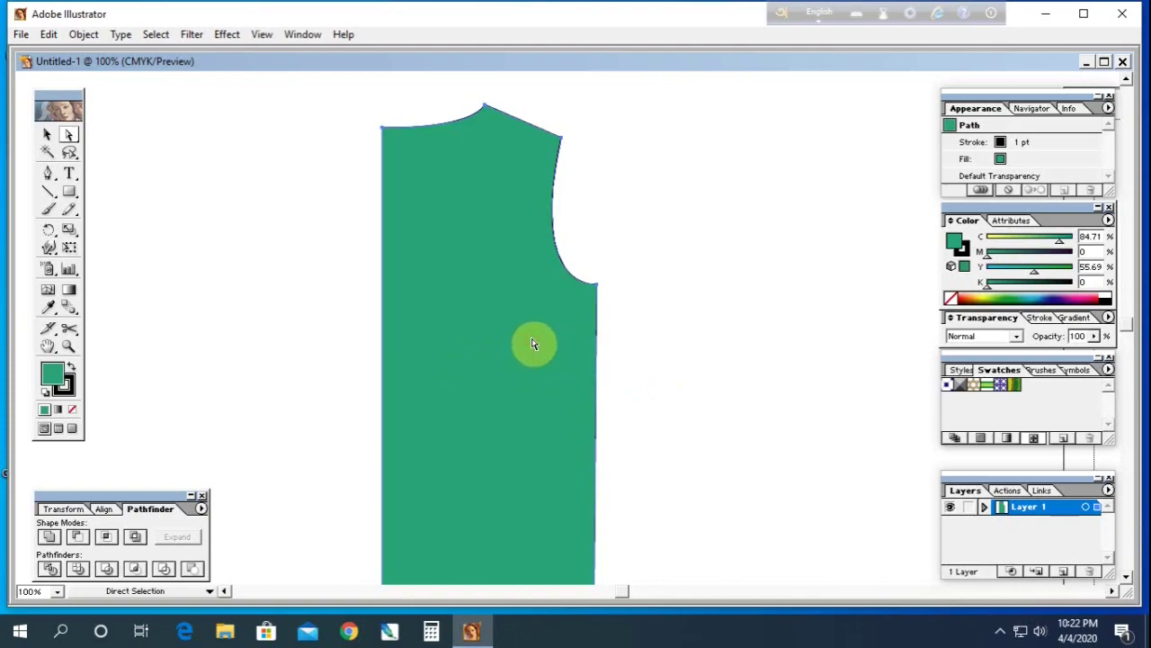
Step: Alt-drag a copy of the half bodice and reflect it across a vertical 90° axis
alt+drag(533, 344, 693, 367)
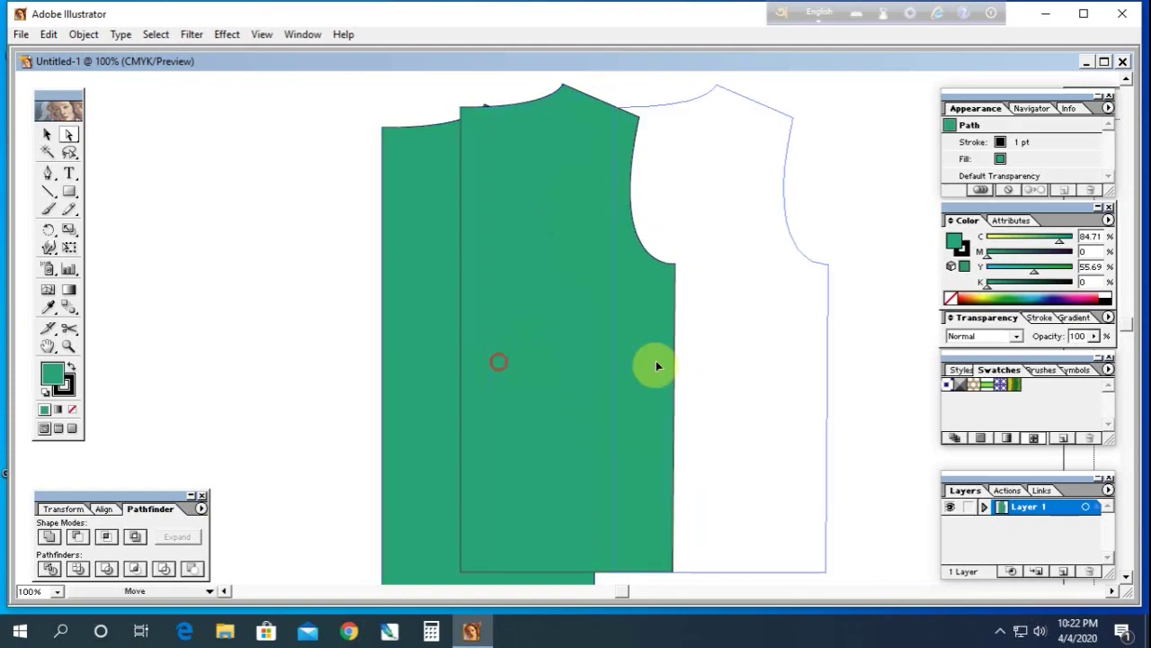
right_click(693, 367)
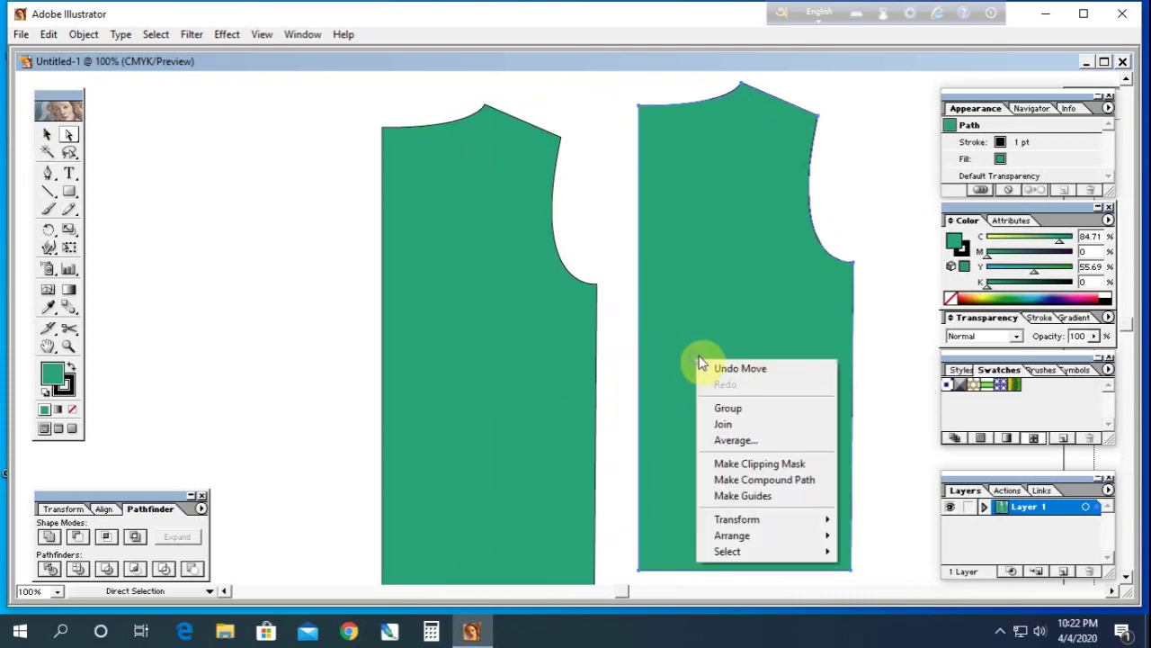
mouse_move(737, 519)
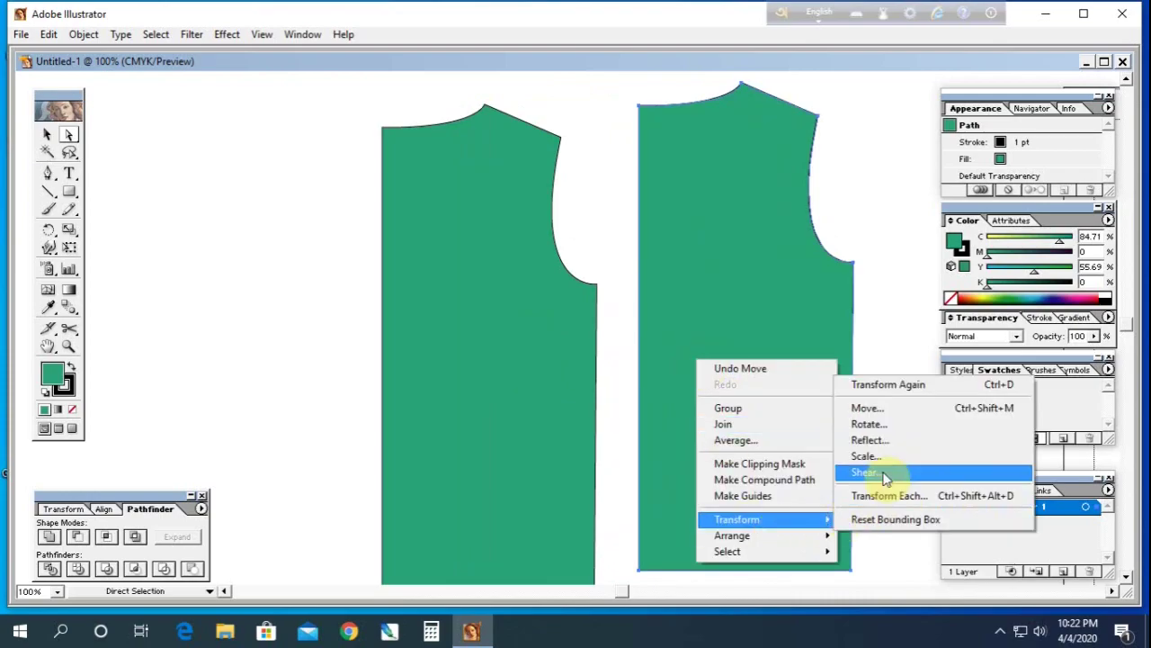
click(866, 439)
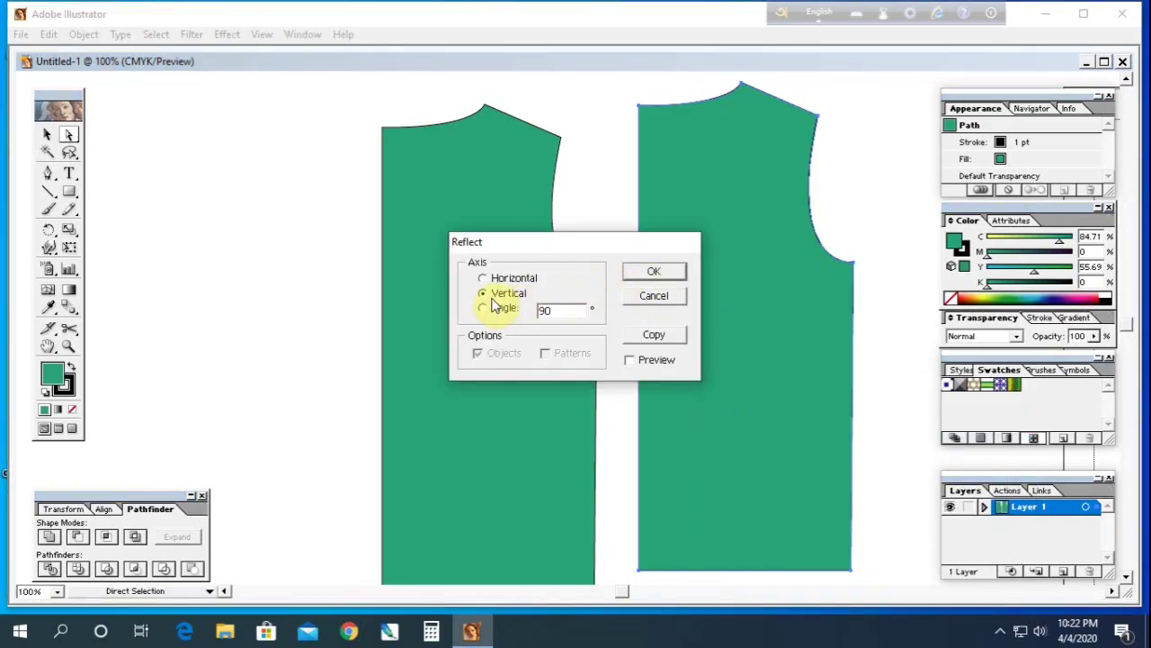
click(631, 359)
click(654, 271)
Step: Position the mirrored copy against the original along the centre seam
mouse_move(766, 335)
mouse_down()
mouse_move(309, 334)
mouse_move(517, 306)
mouse_up()
click(646, 256)
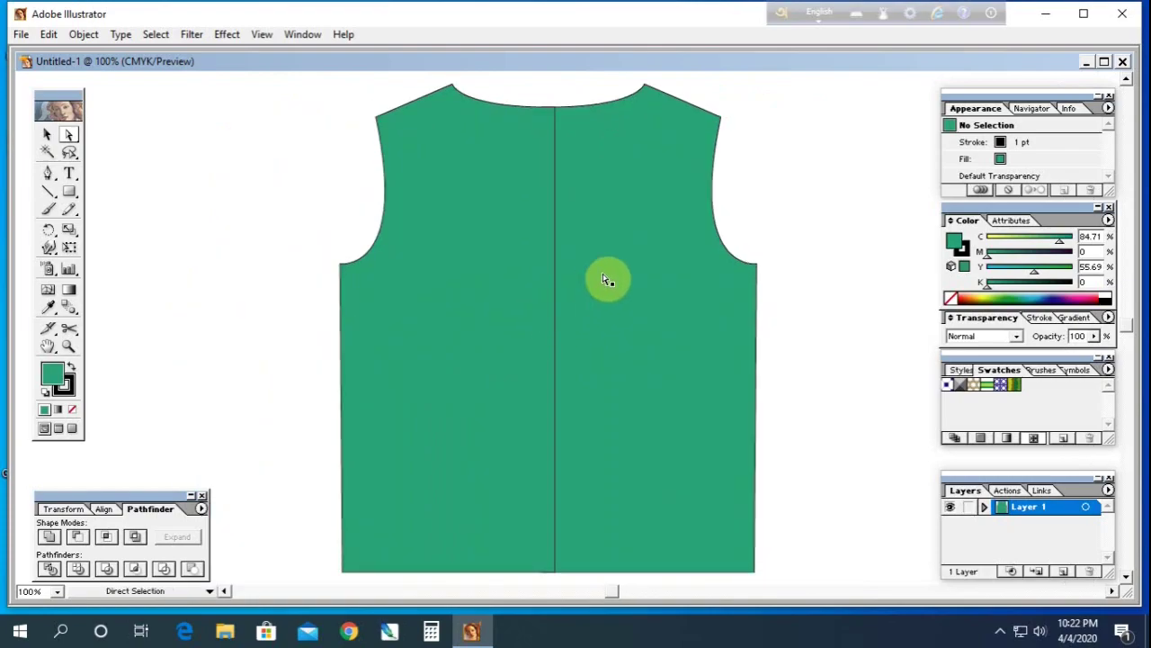
drag(472, 227, 489, 226)
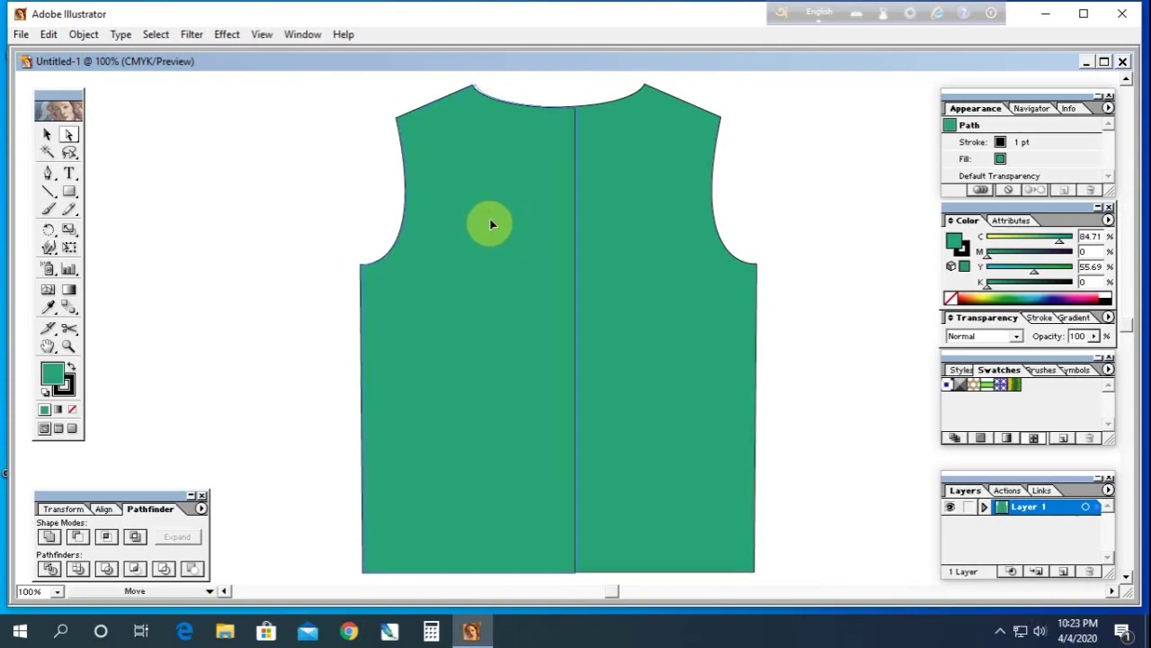
Step: Zoom in on the neckline and drag the left half away from the right half
click(302, 190)
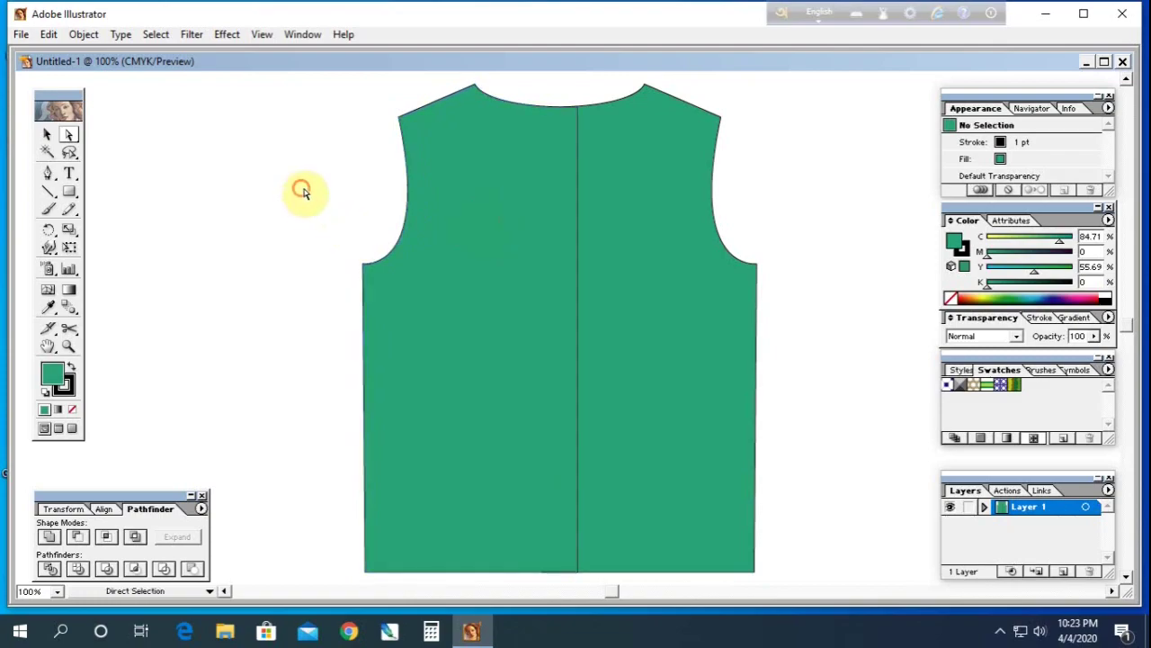
key(z)
click(588, 143)
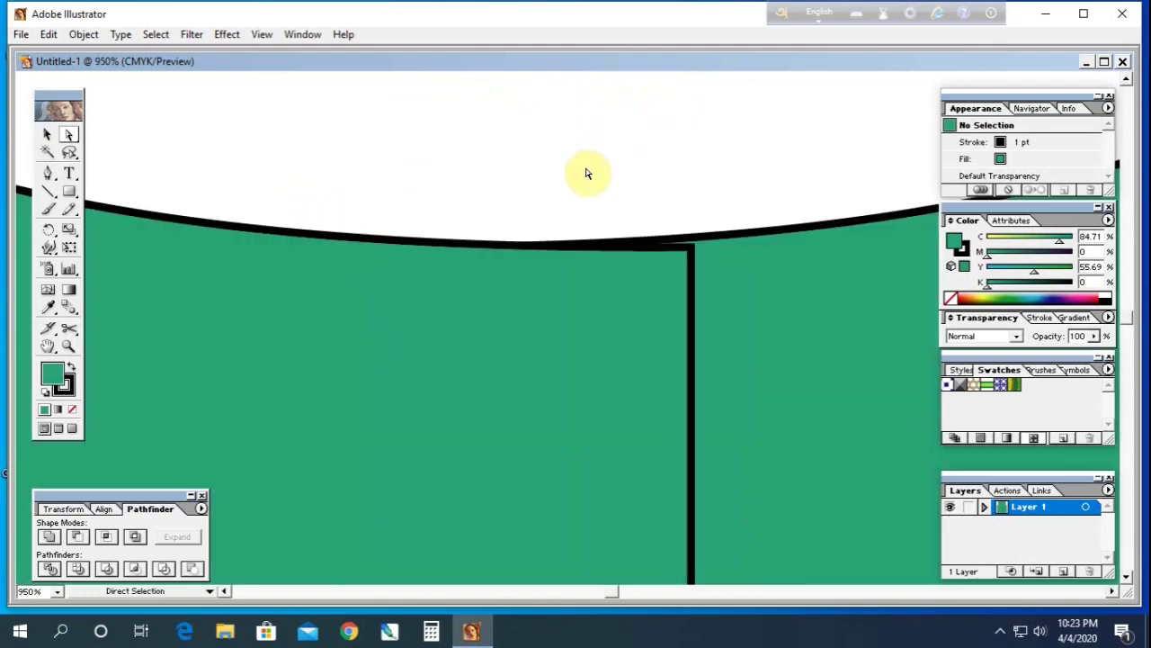
key(ctrl+minus)
key(ctrl+minus)
key(ctrl+minus)
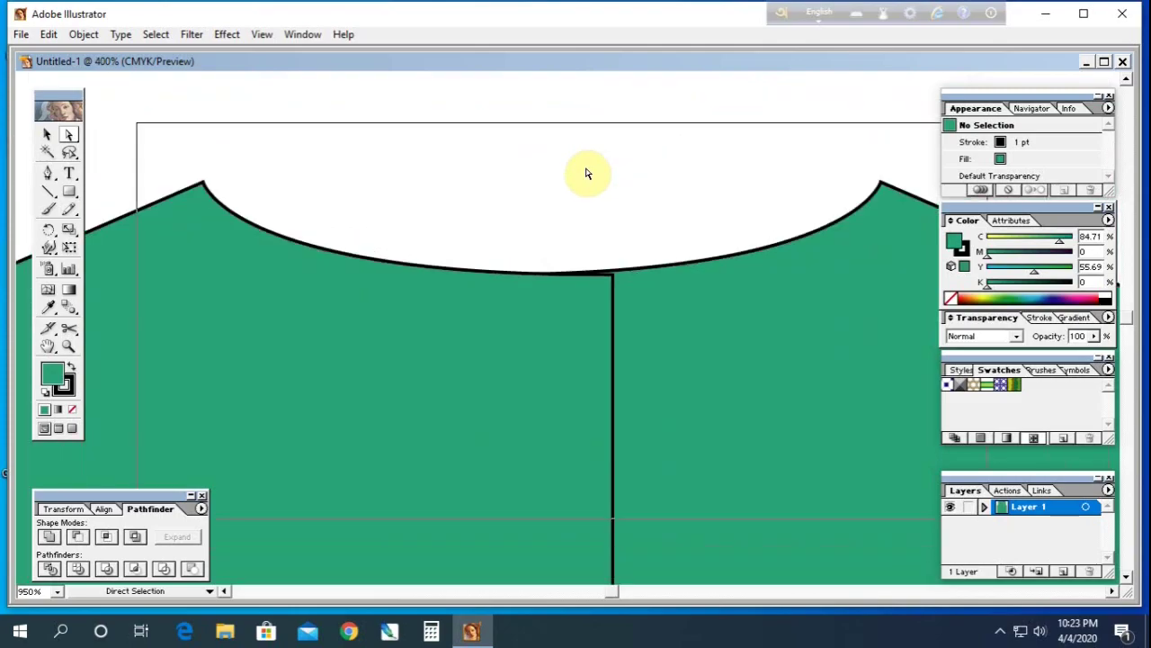
key(ctrl+minus)
key(ctrl+minus)
key(ctrl+minus)
drag(517, 434, 440, 307)
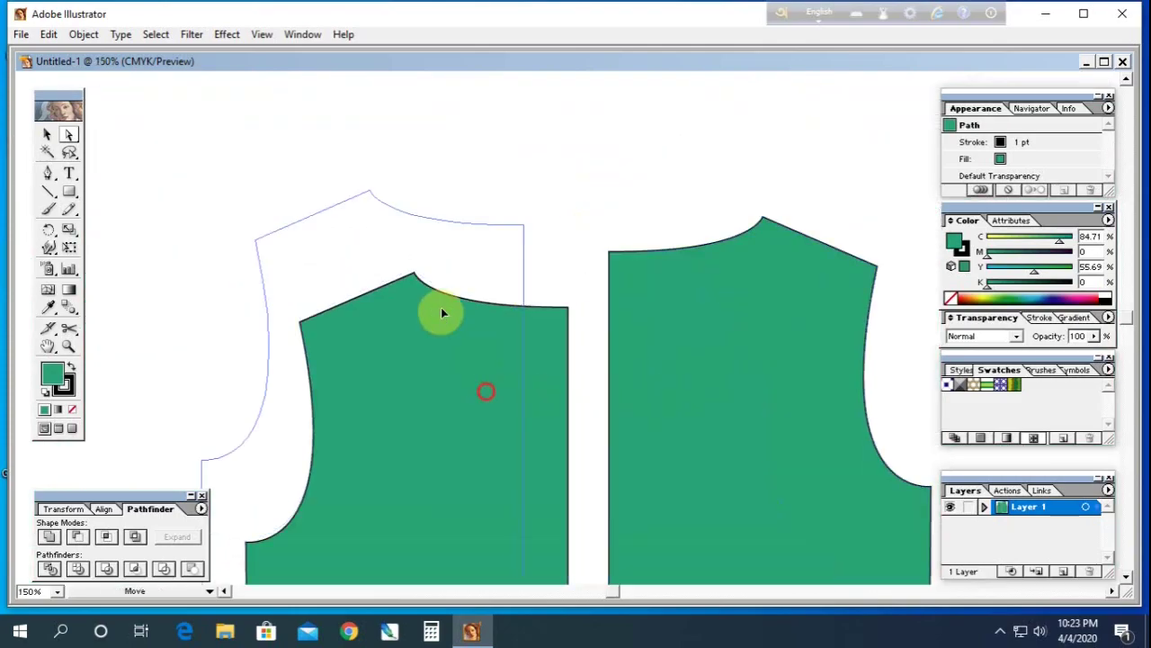
click(69, 135)
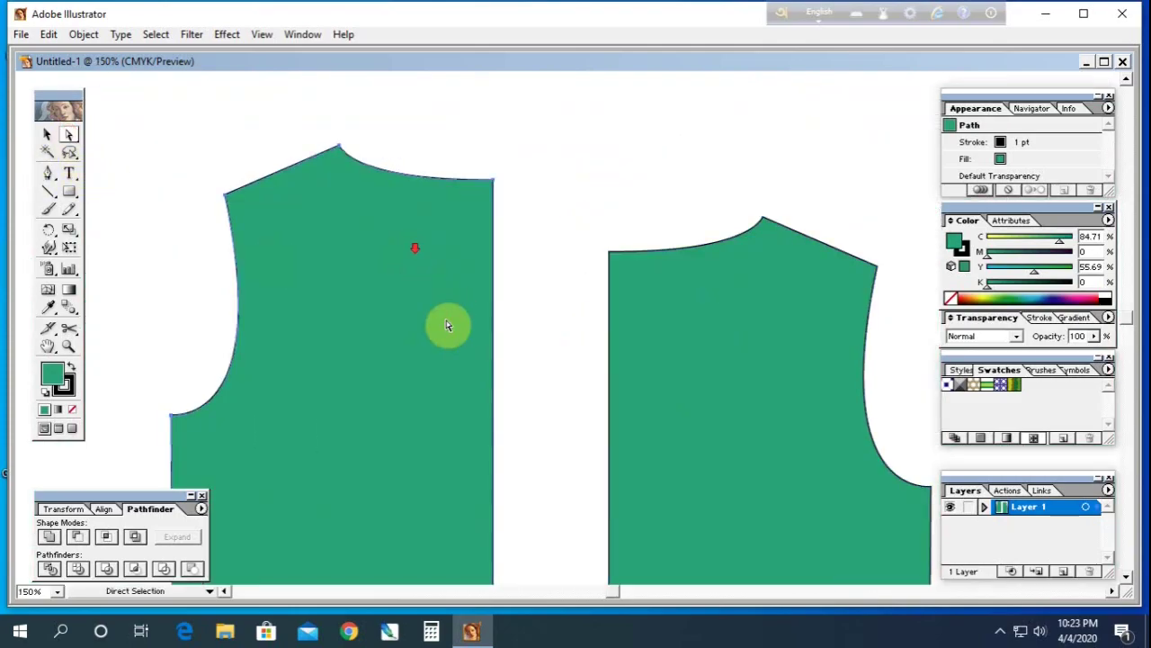
key(ctrl+minus)
key(ctrl+minus)
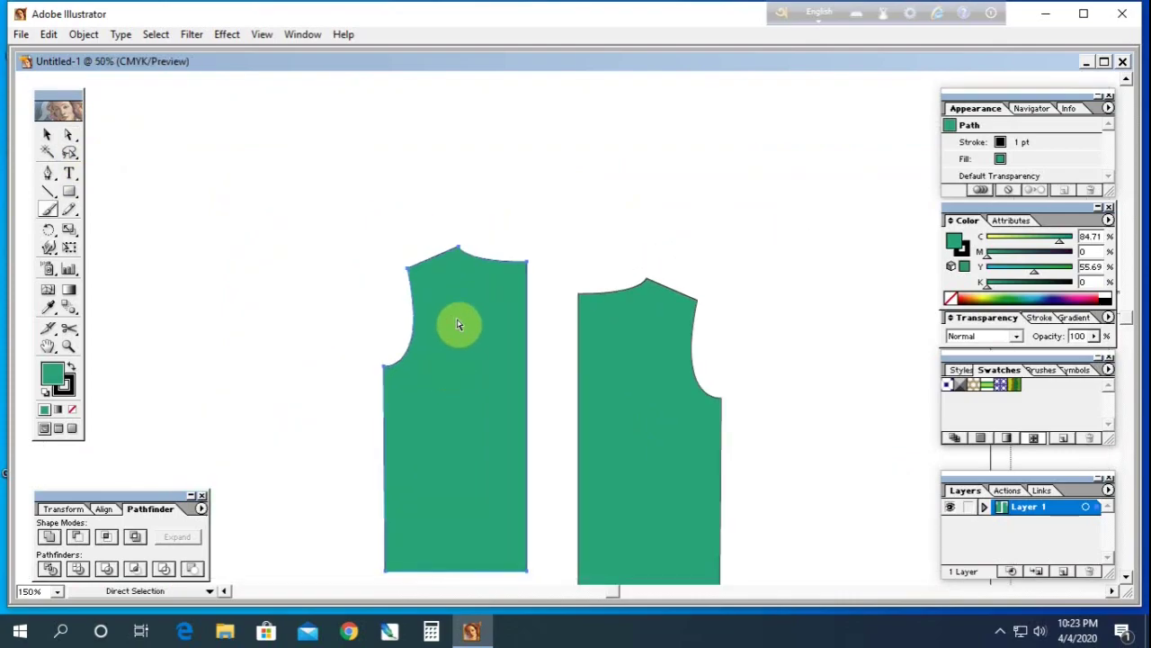
key(ctrl+minus)
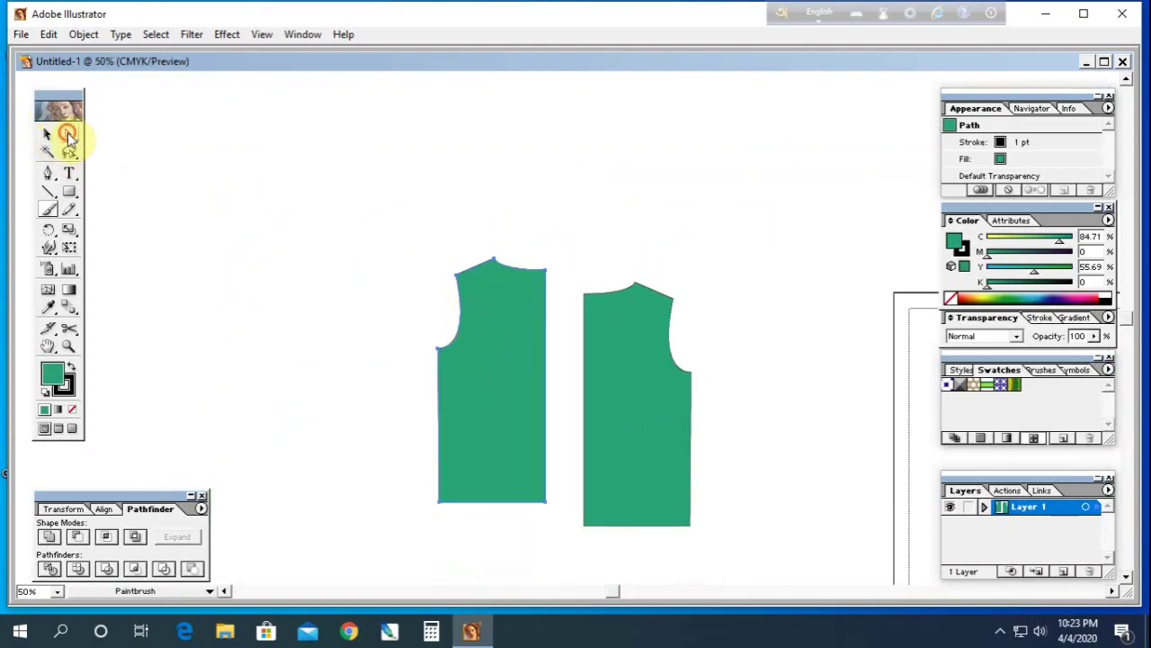
Step: Select the right half's centre-edge points and nudge them slightly right
click(68, 135)
drag(533, 255, 555, 530)
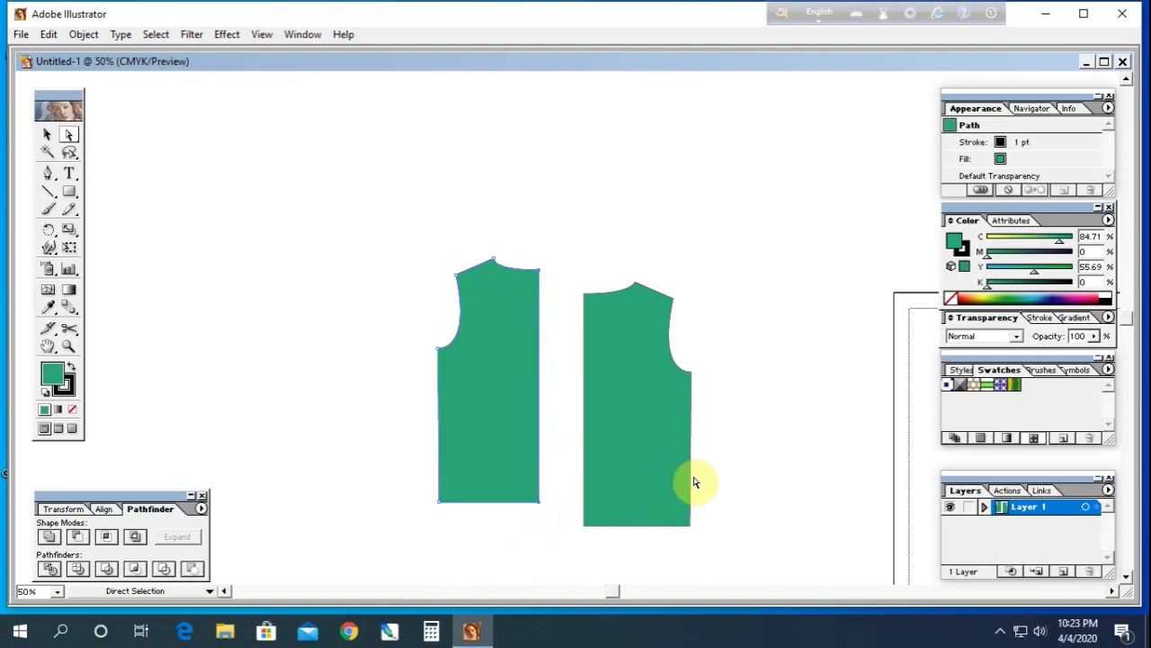
drag(557, 272, 600, 550)
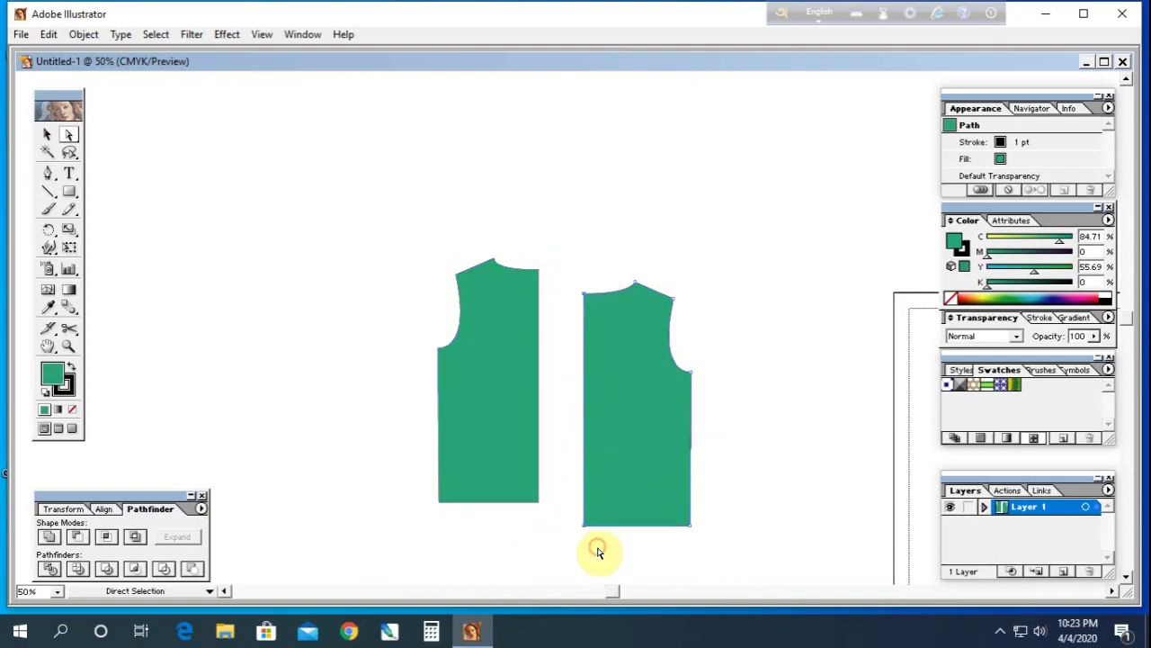
key(Right)
key(Right)
key(Right)
key(Right)
key(Right)
key(Right)
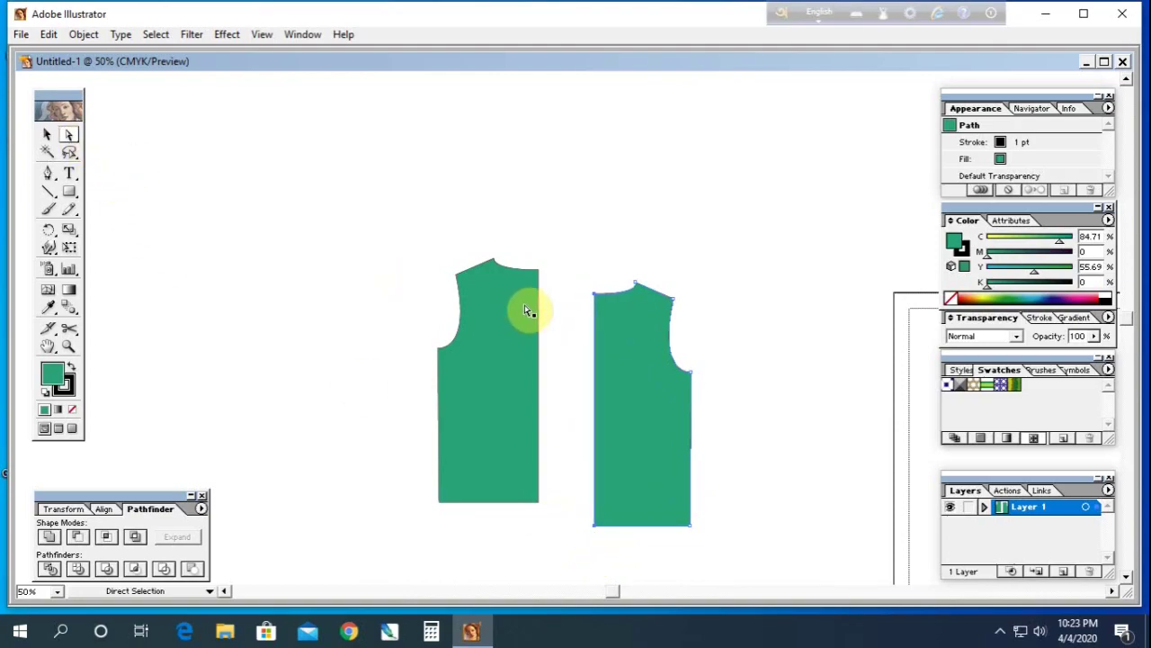
click(48, 134)
click(388, 359)
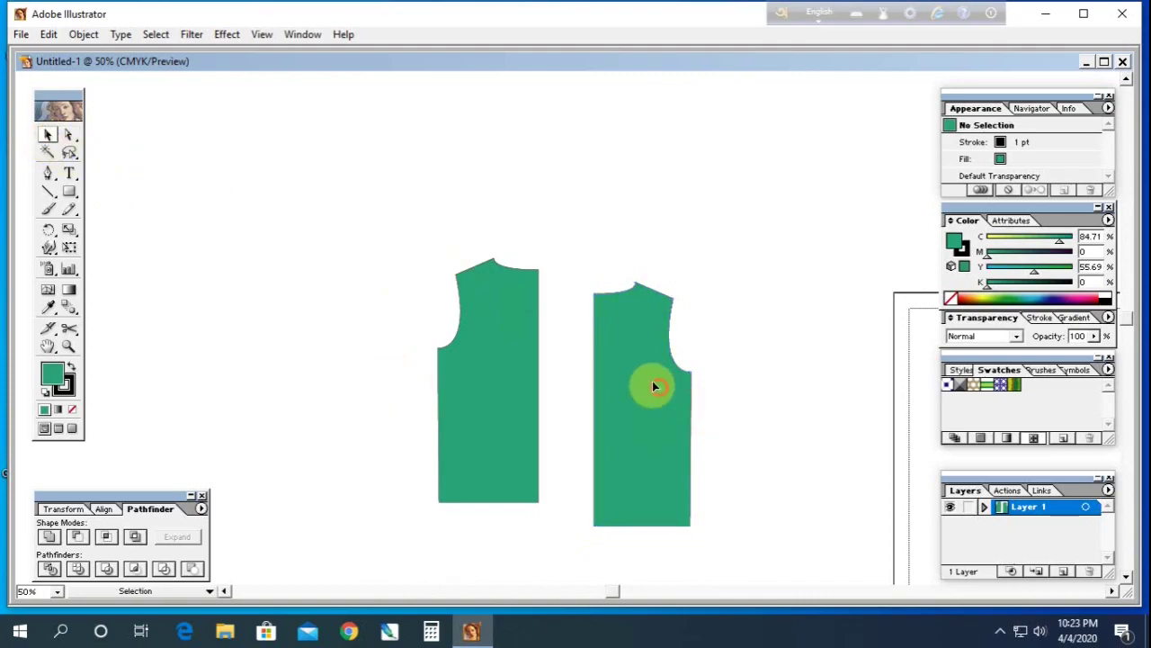
Step: Move the right half toward the left half and zoom in on the neckline
mouse_move(654, 387)
mouse_down()
mouse_move(540, 343)
mouse_move(764, 473)
mouse_up()
key(z)
alt+click(746, 399)
key(v)
click(826, 209)
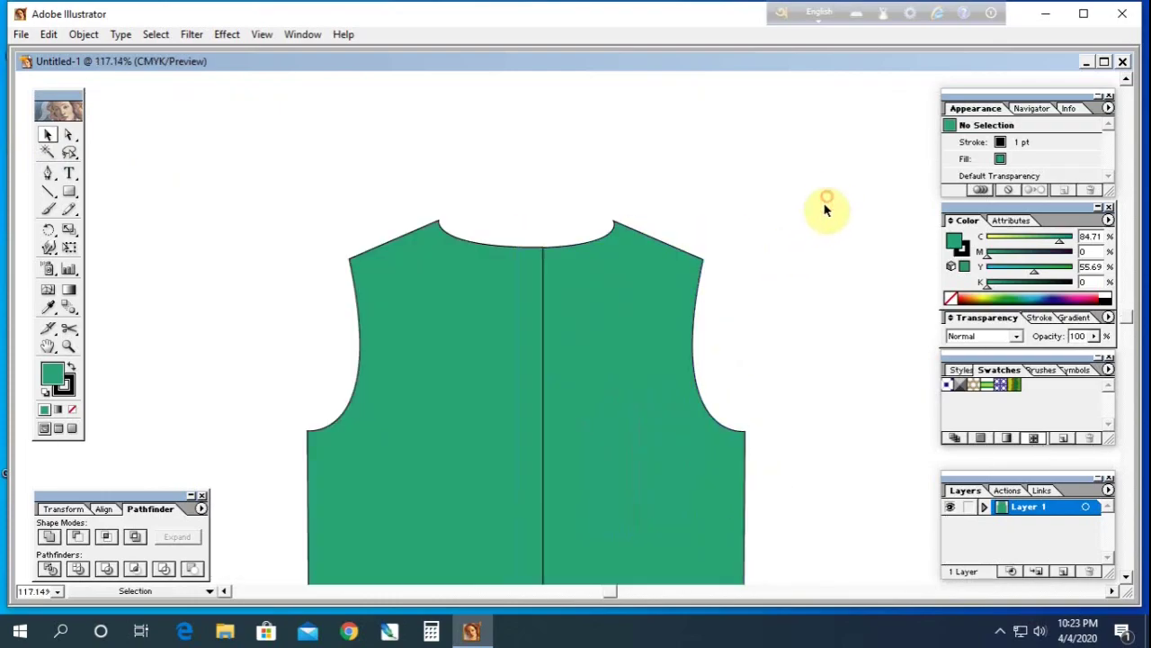
key(ctrl+space)
drag(507, 206, 550, 303)
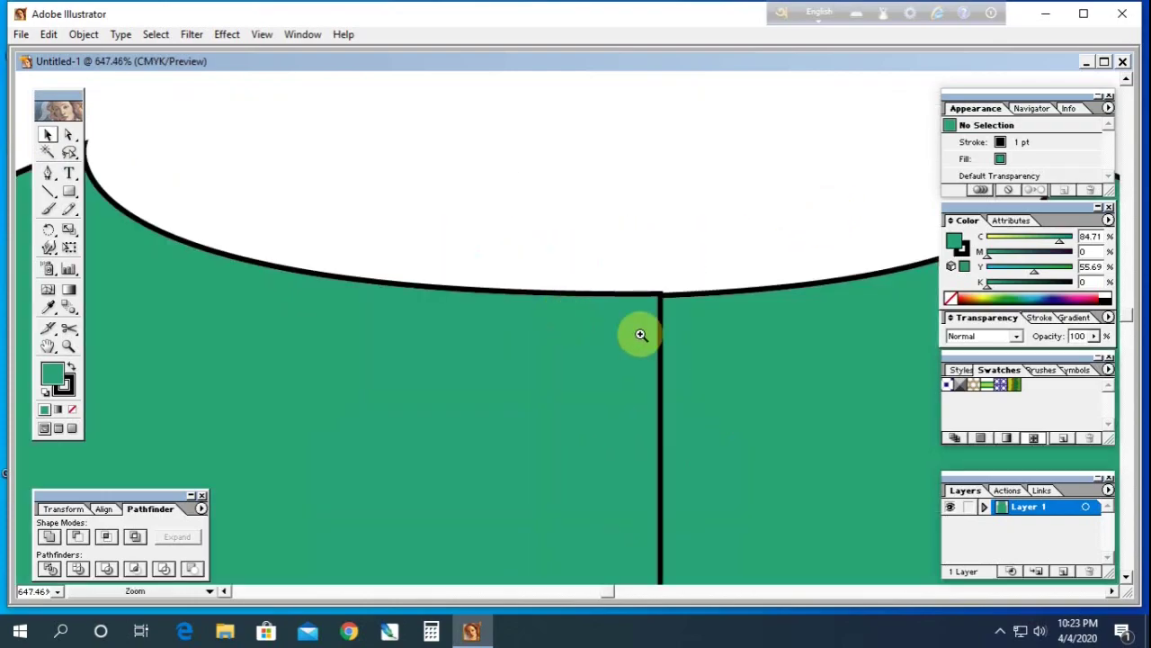
click(706, 333)
click(461, 199)
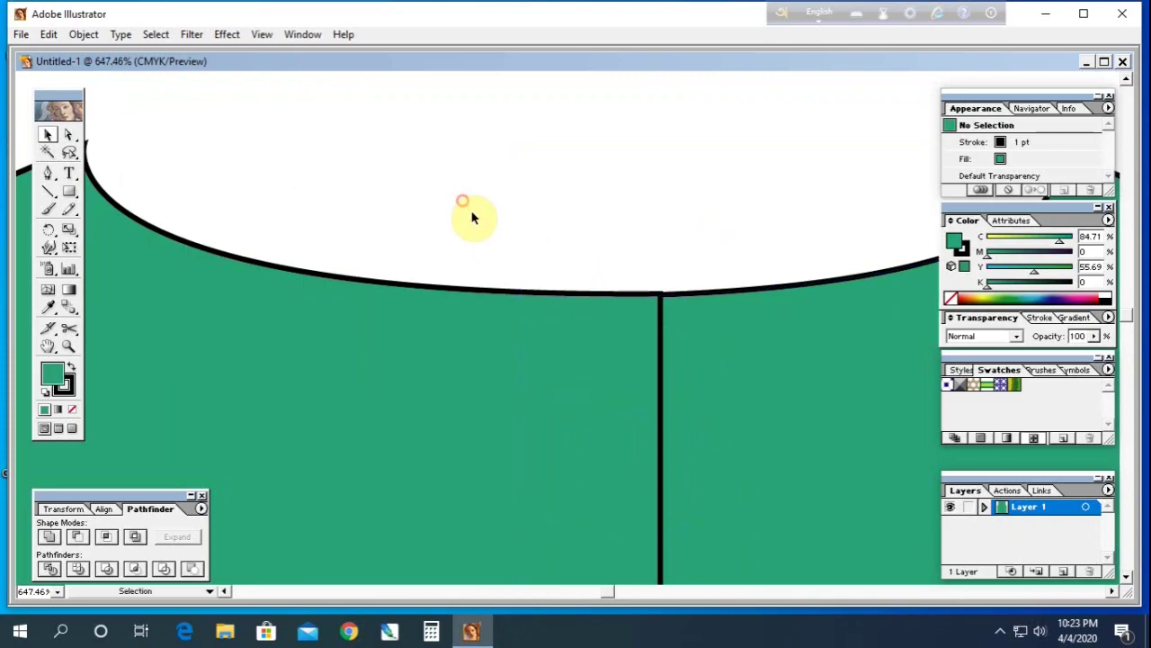
key(ctrl+minus)
key(ctrl+minus)
key(ctrl+minus)
key(ctrl+minus)
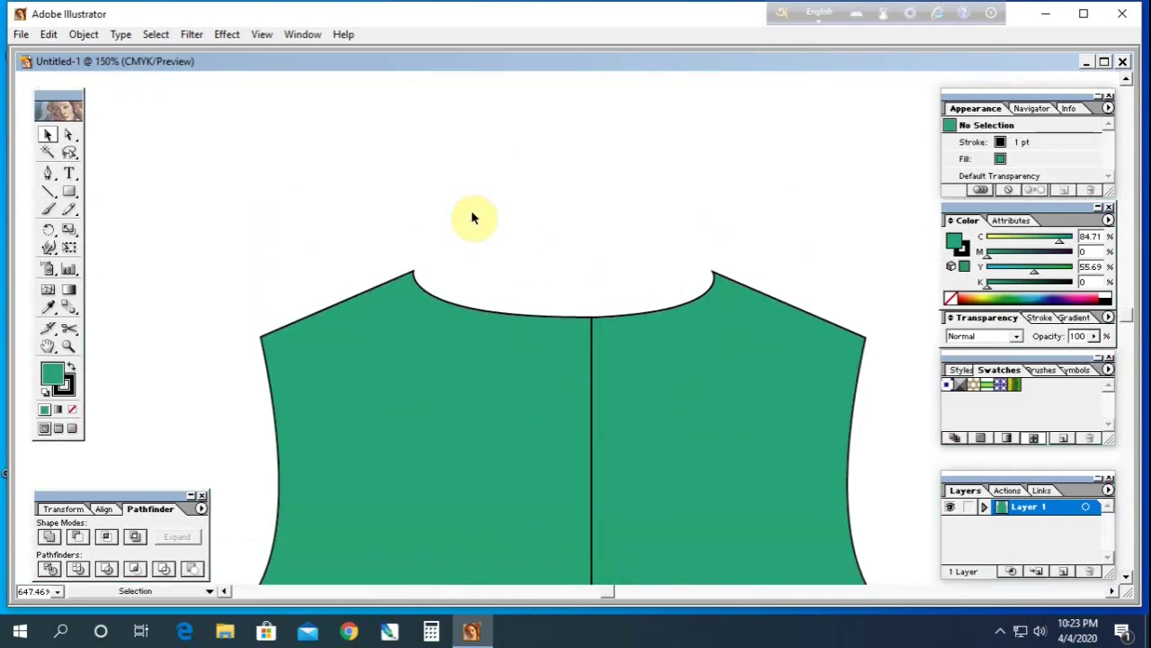
key(ctrl+minus)
key(ctrl+space)
drag(532, 261, 660, 424)
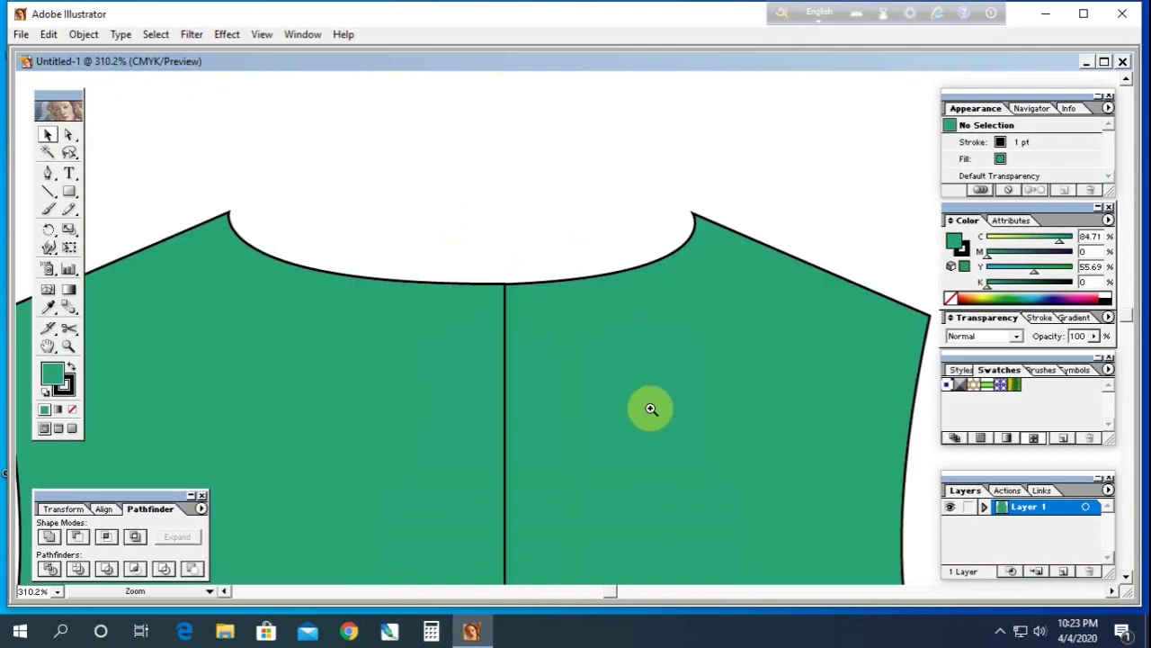
Step: Shift the right half's neckline path and nudge the left half right to meet it
click(68, 134)
click(507, 281)
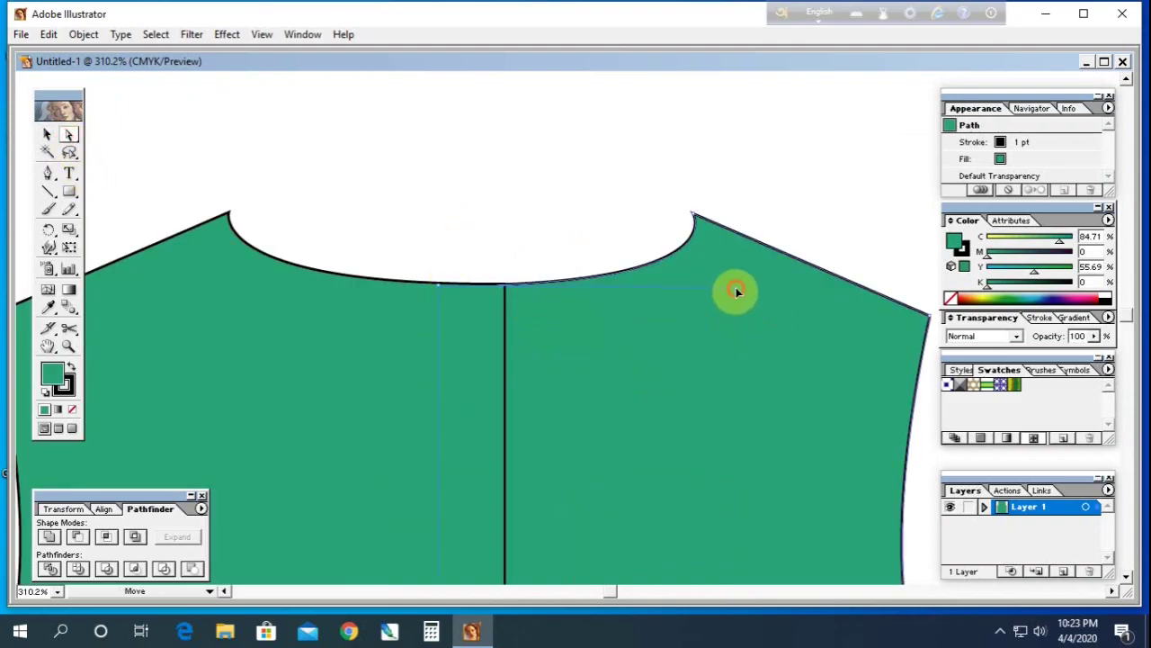
drag(736, 289, 695, 290)
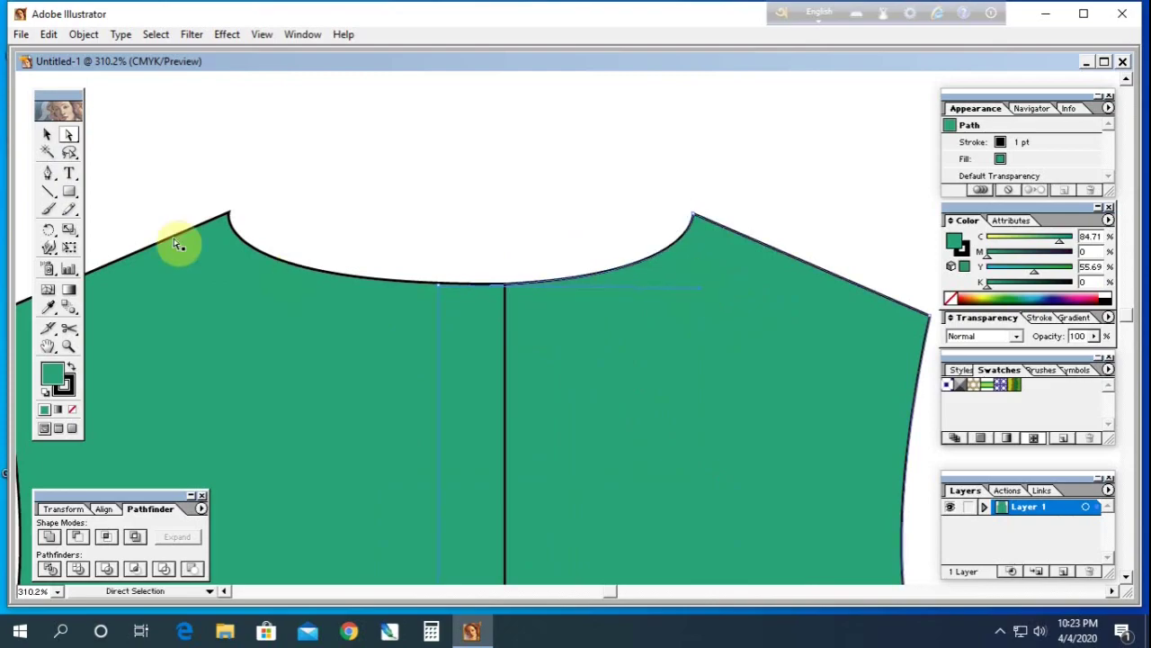
click(306, 274)
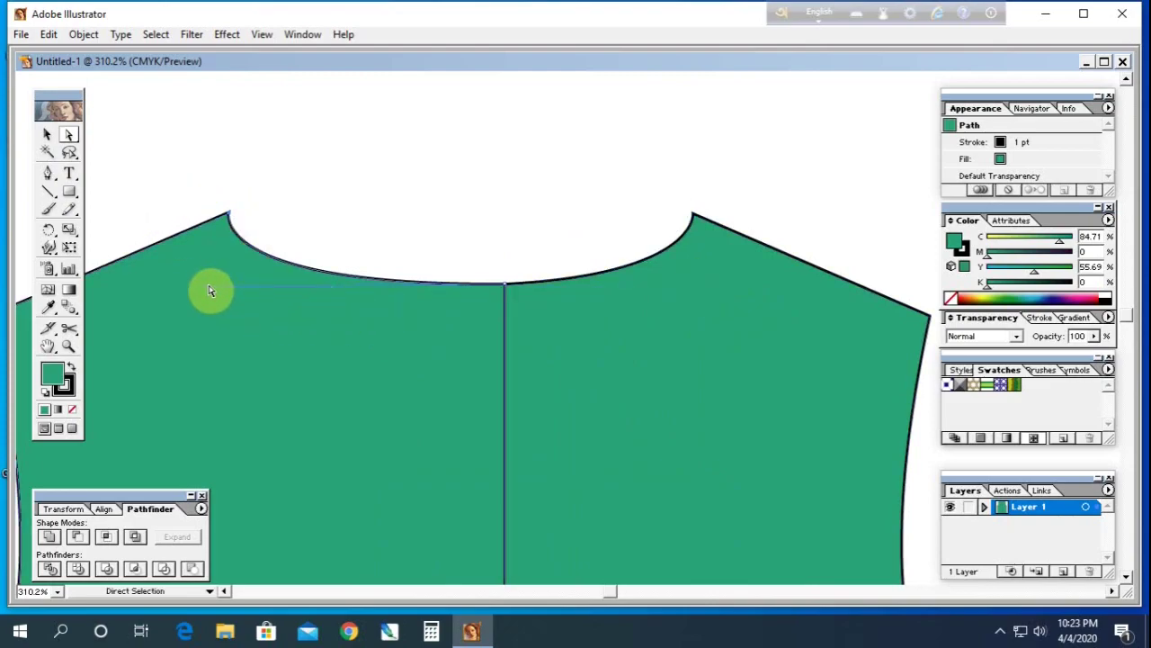
drag(219, 288, 246, 288)
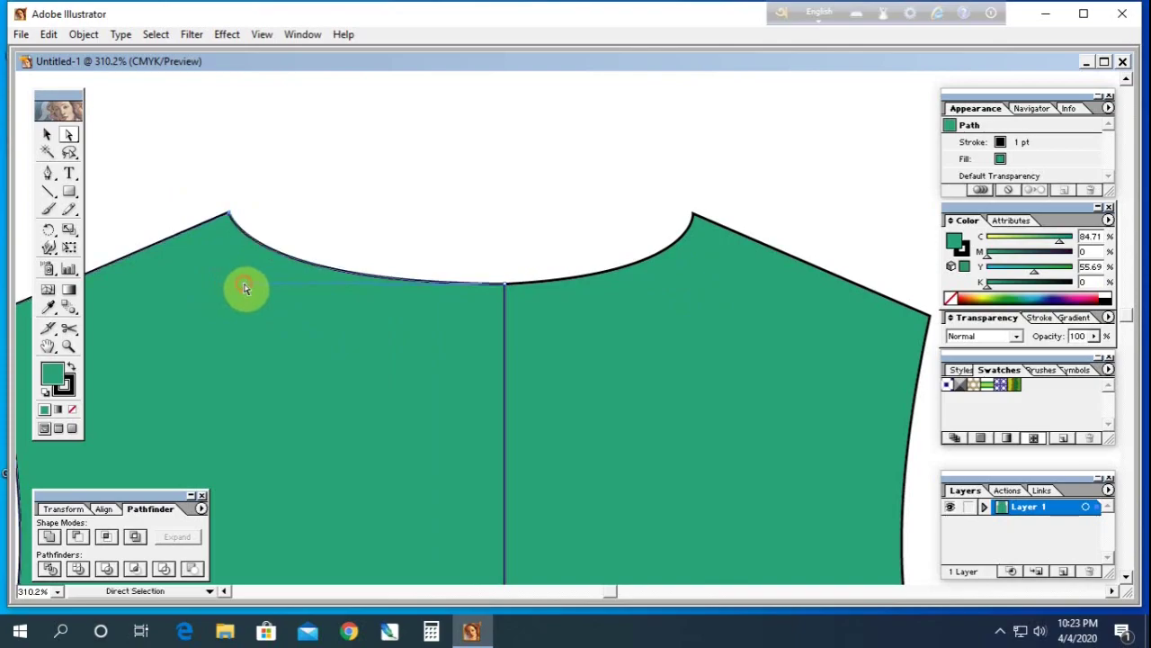
click(428, 160)
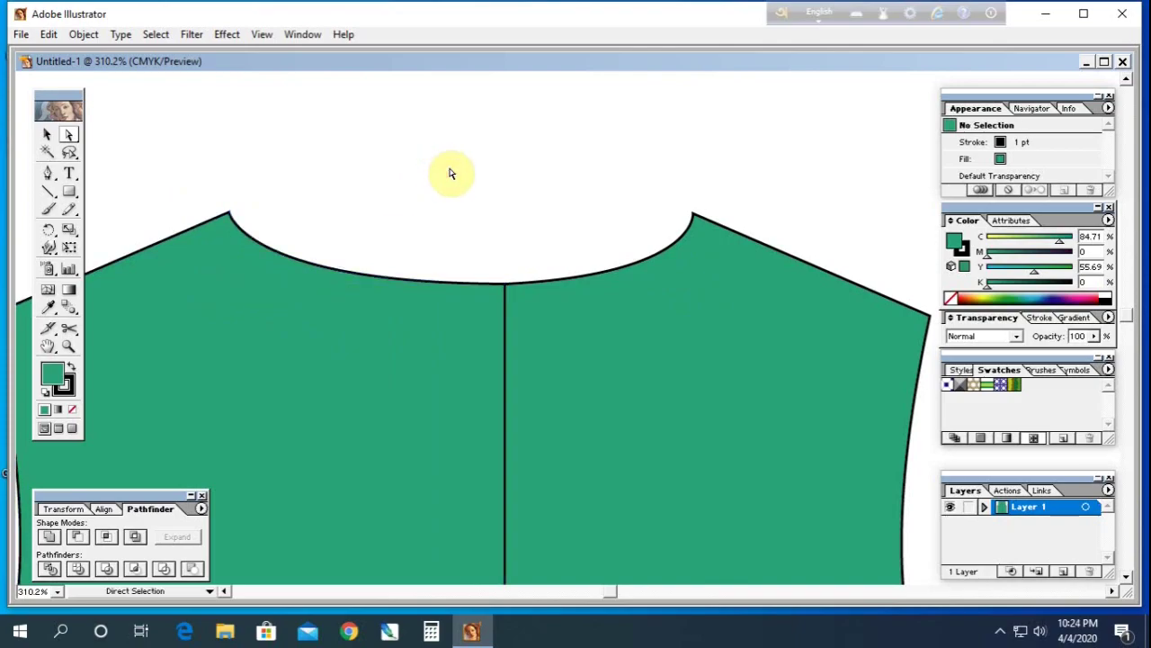
key(ctrl+minus)
key(ctrl+minus)
key(ctrl+minus)
key(ctrl+minus)
key(ctrl+minus)
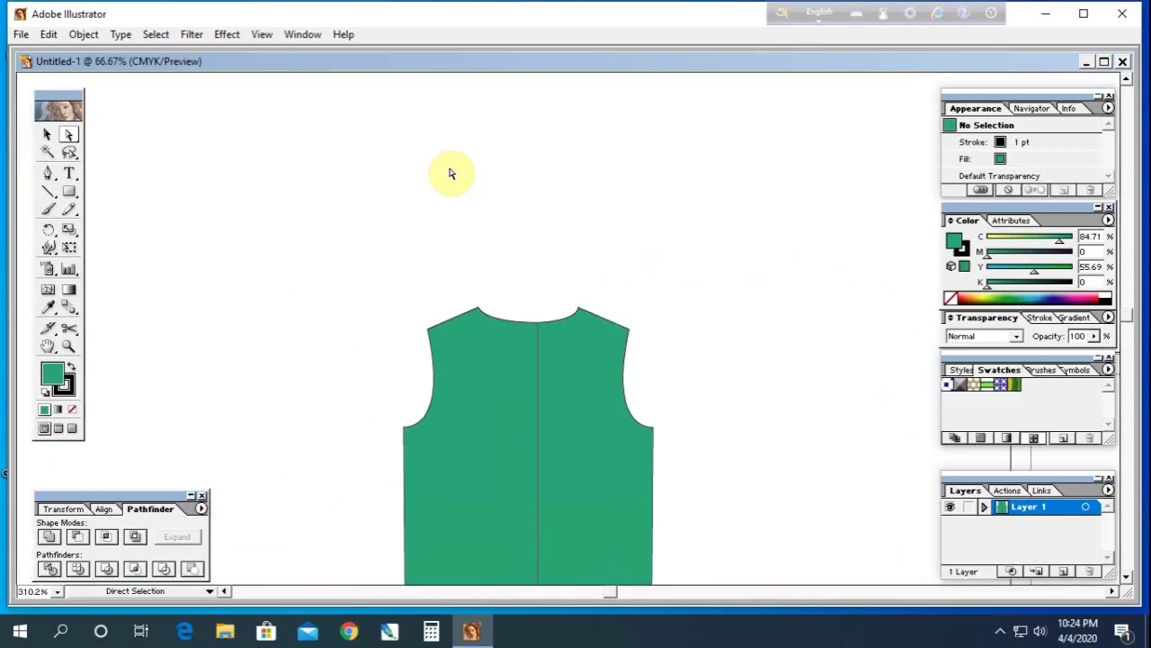
key(ctrl+minus)
Step: Merge both vest halves into one shape with Pathfinder's Add to shape area
drag(400, 263, 673, 583)
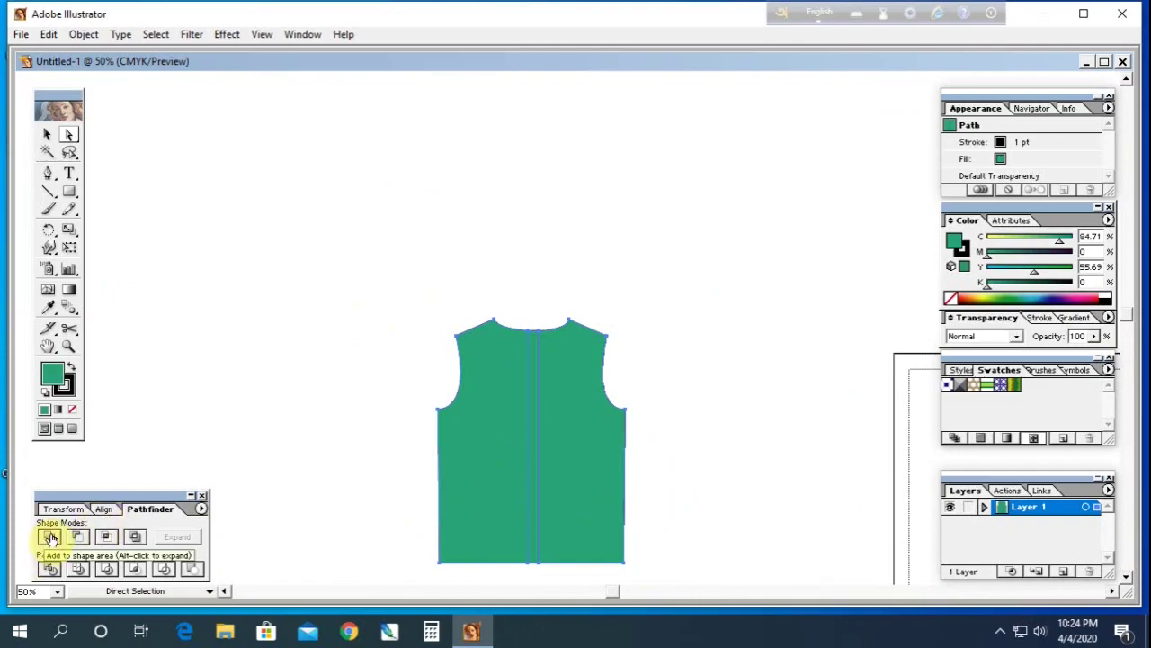
click(51, 537)
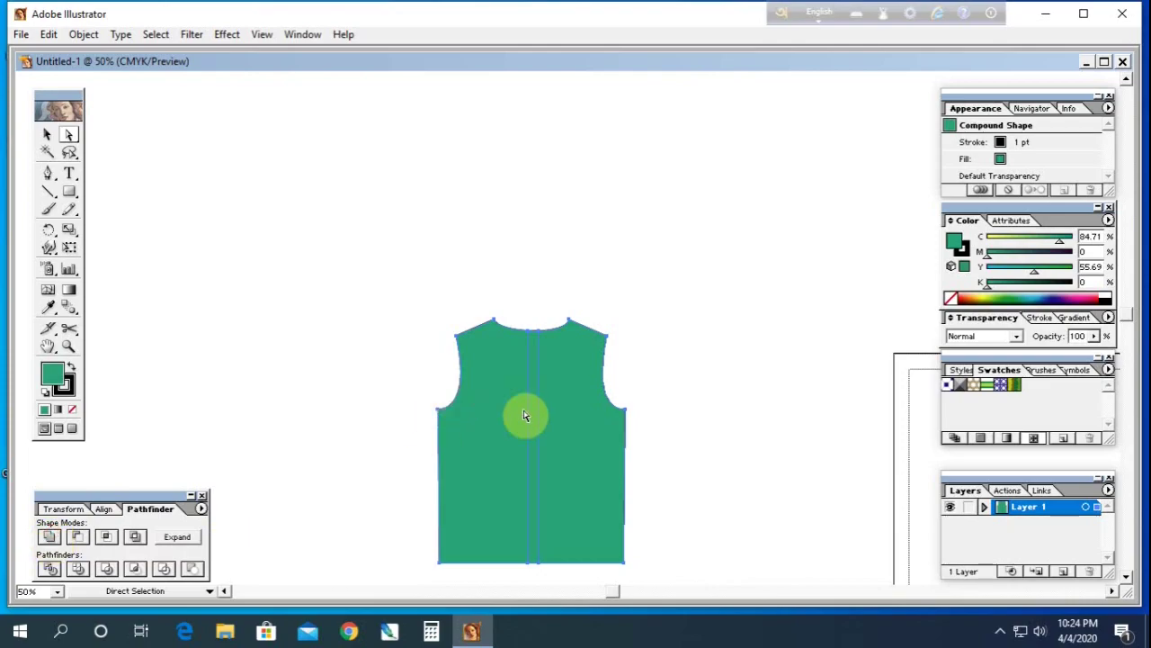
click(372, 254)
Step: Undo a stray pasted copy of a half and zoom out to the whole page
scroll(526, 439, down, 3)
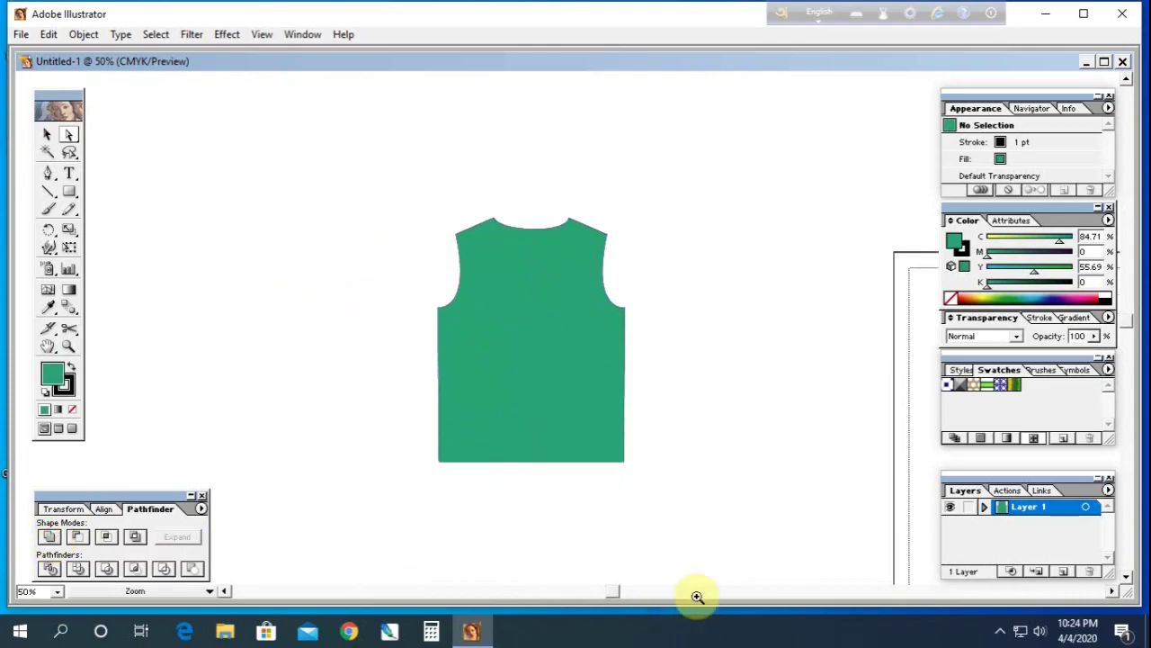
ctrl+click(638, 408)
drag(596, 249, 524, 375)
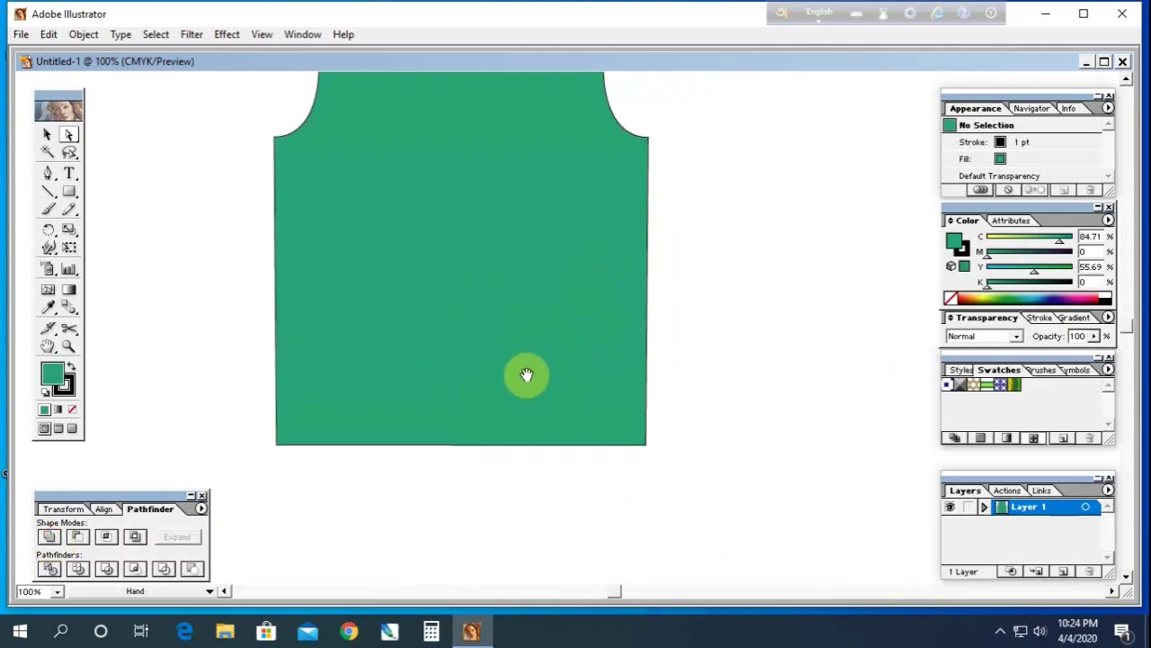
drag(552, 232, 550, 333)
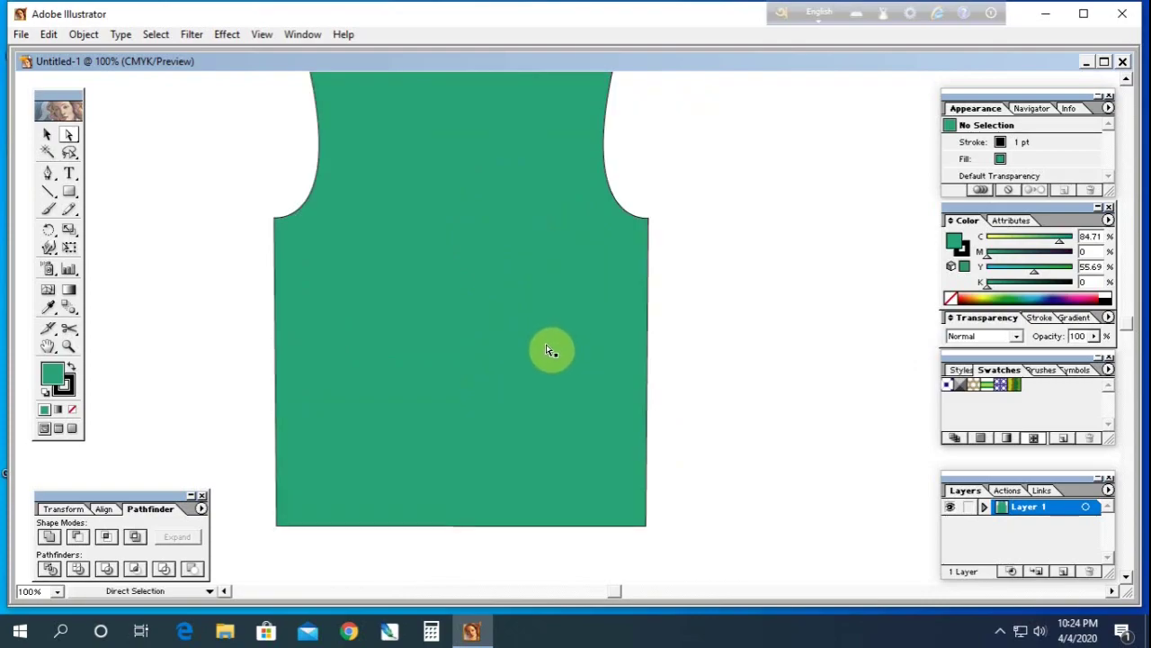
key(ctrl+v)
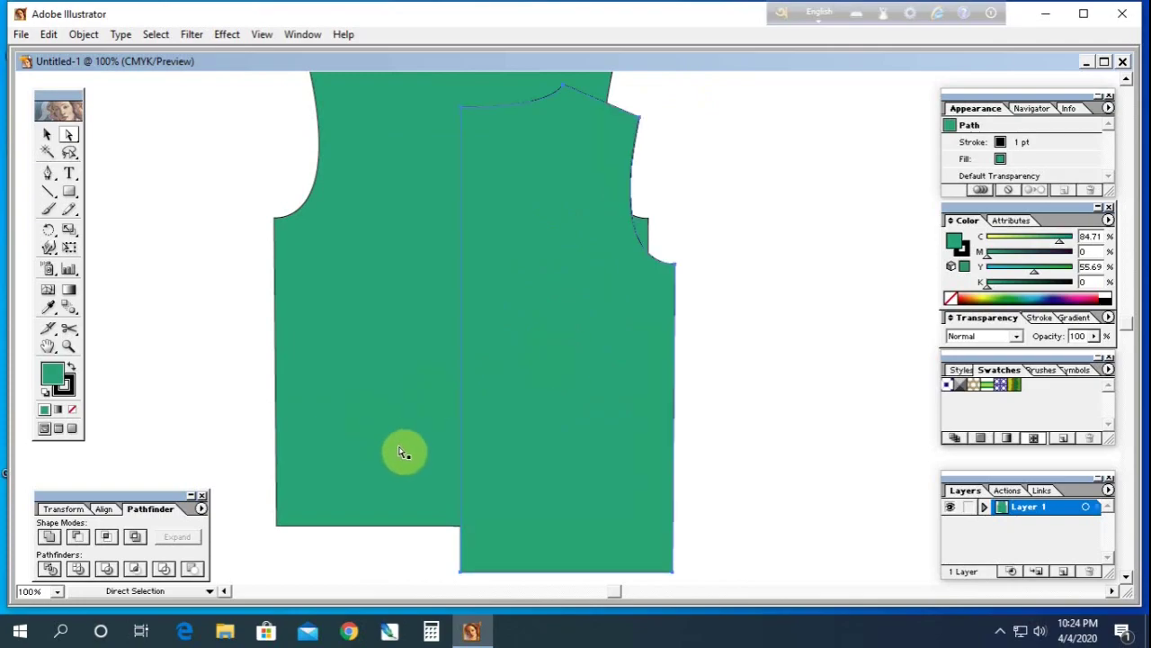
key(ctrl+z)
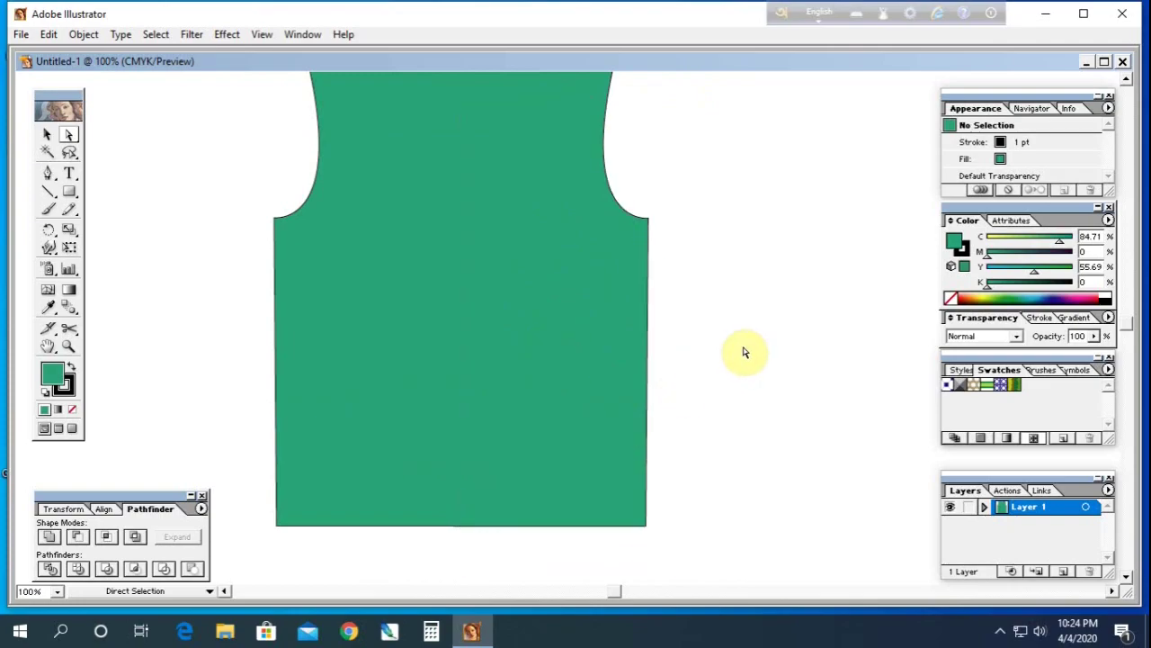
key(ctrl+minus)
key(ctrl+minus)
key(ctrl+minus)
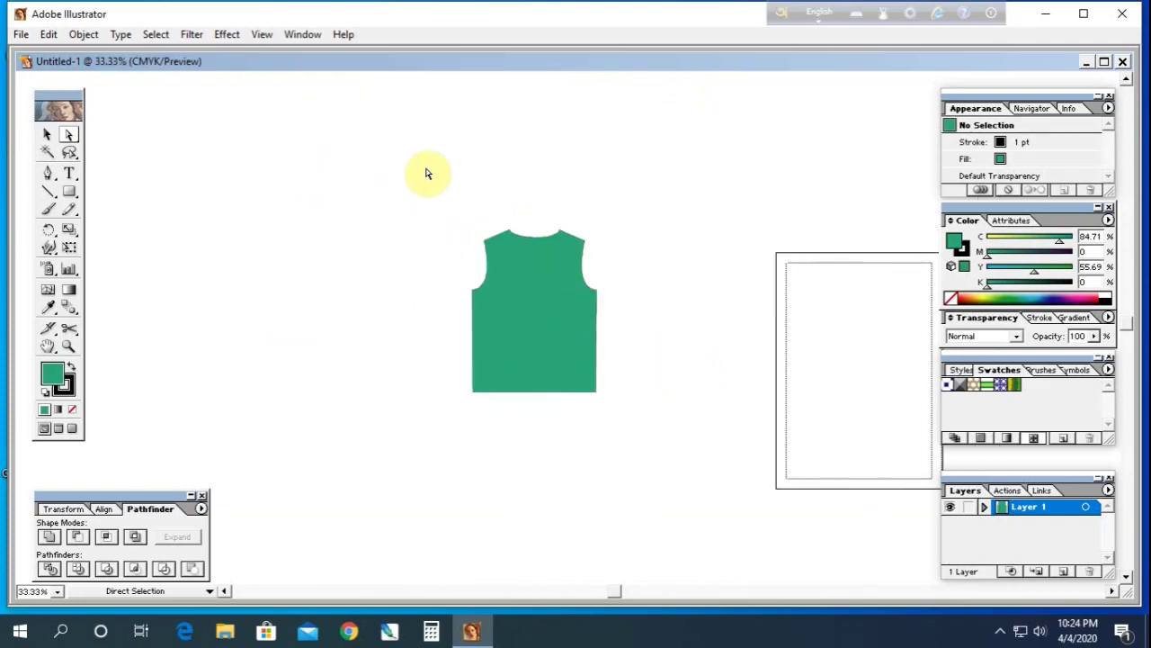
Step: Duplicate the merged vest and place the copy beside the original
drag(425, 169, 622, 450)
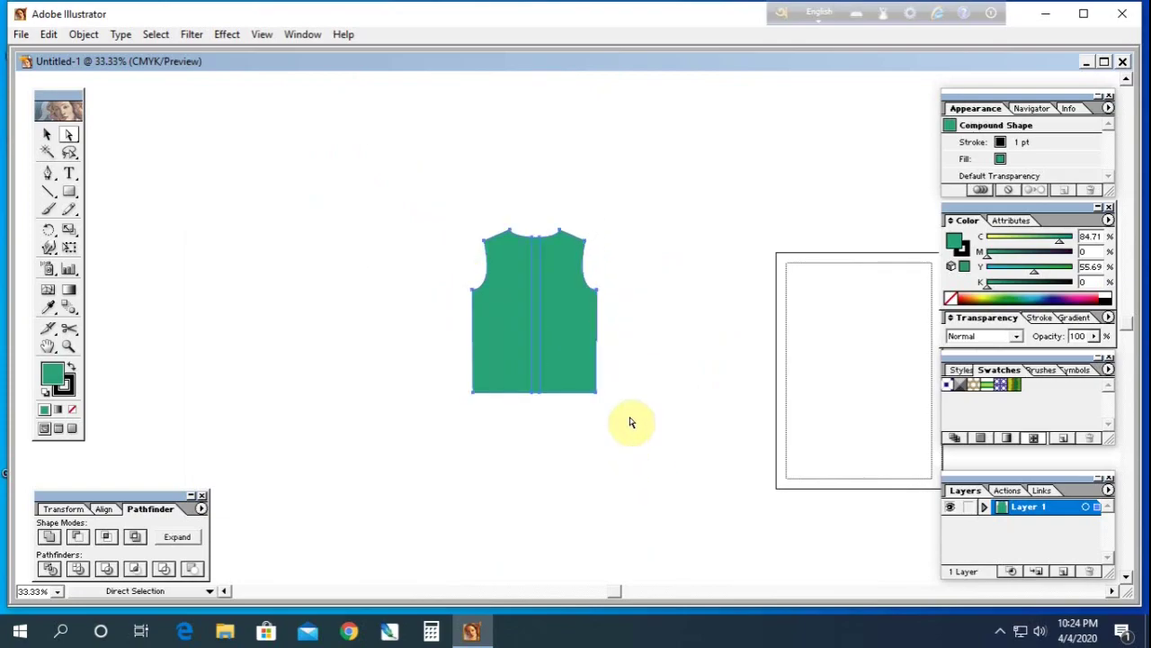
key(ctrl+c)
key(ctrl+v)
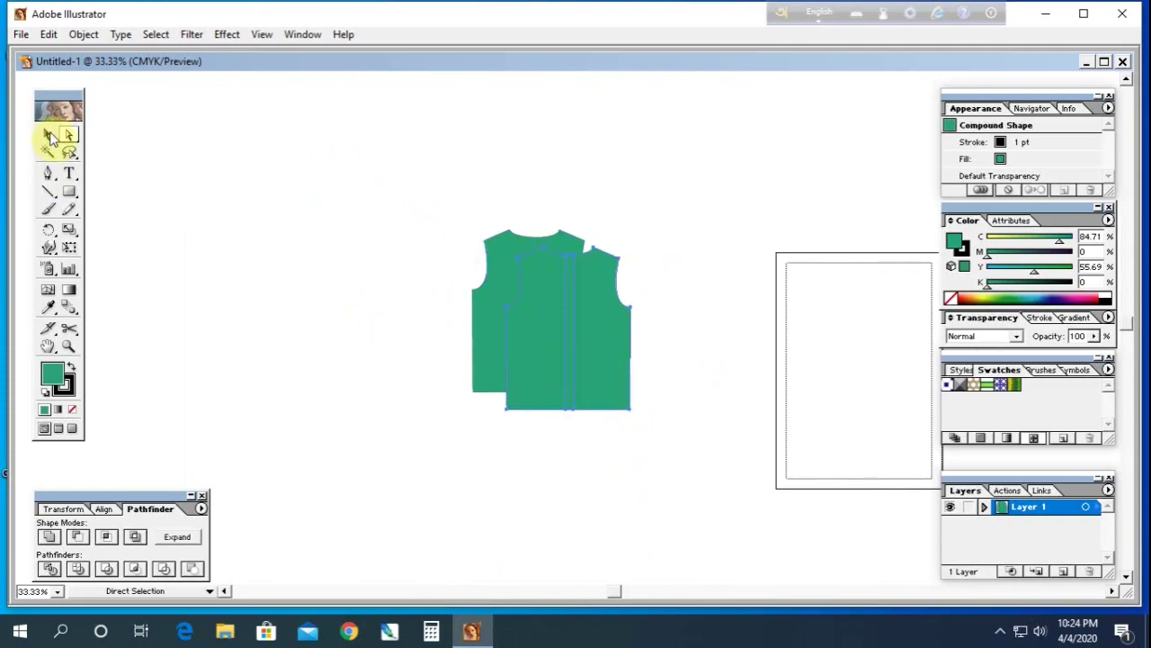
click(49, 135)
drag(539, 367, 347, 326)
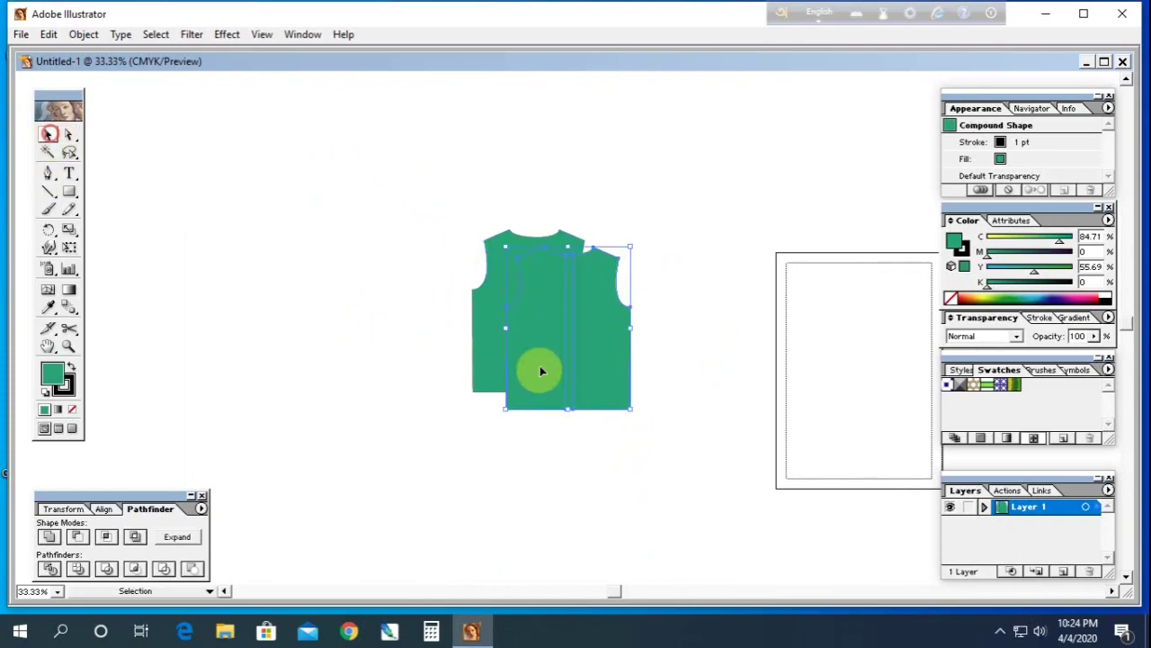
click(443, 227)
Step: Drag the second vest's neckline down into a deep round scoop with Direct Selection
drag(290, 165, 417, 326)
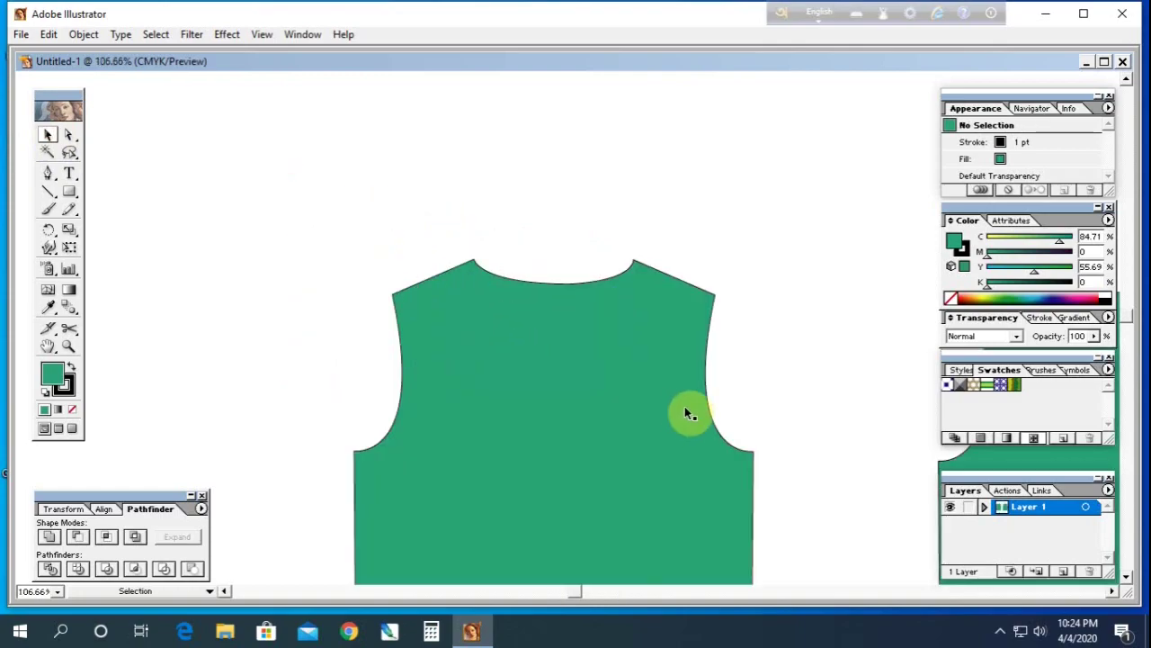
drag(685, 414, 303, 291)
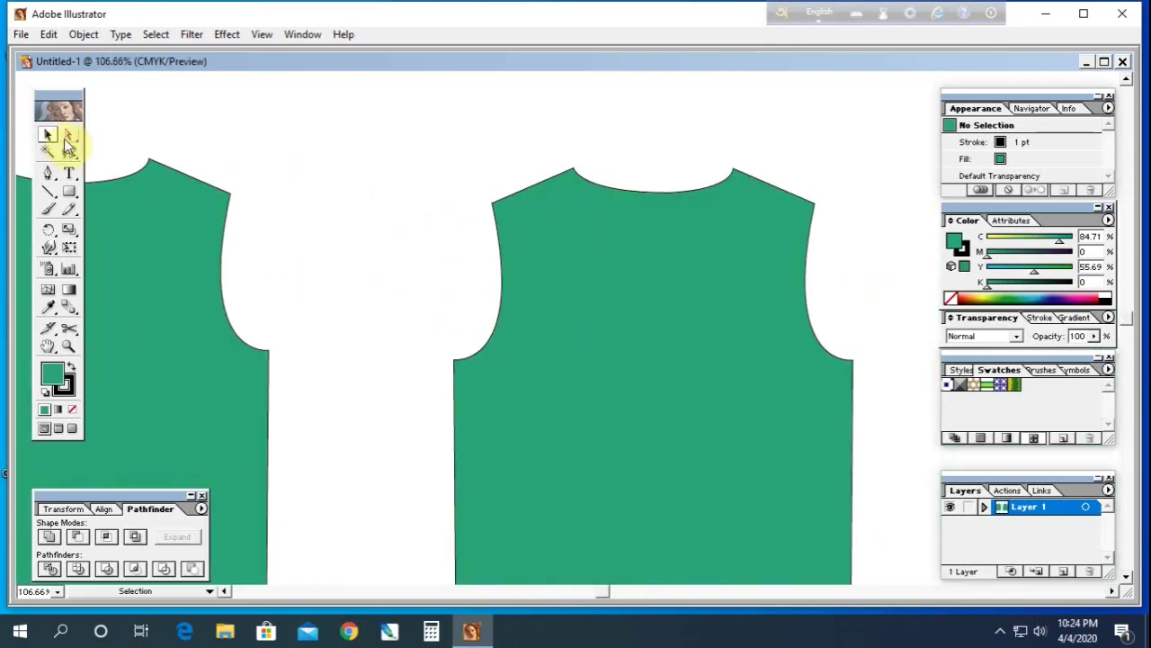
click(70, 136)
drag(633, 152, 681, 241)
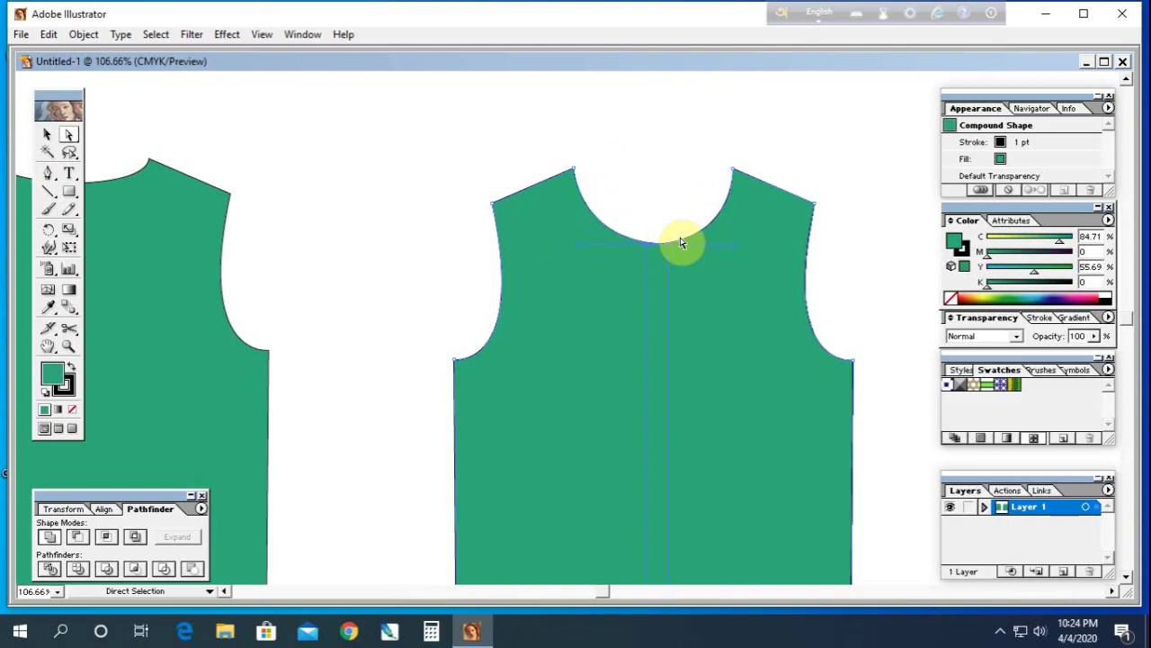
Step: Fill the deep-necked vest with a darker green from the Color panel spectrum
click(439, 190)
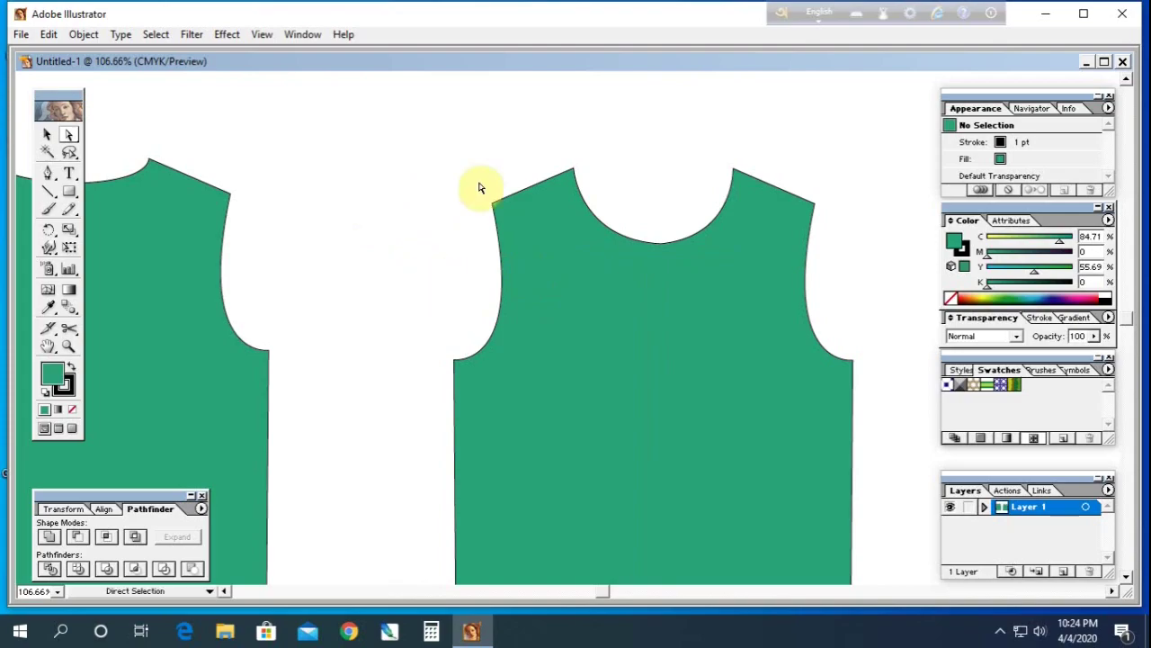
key(space)
key(ctrl+minus)
key(ctrl+minus)
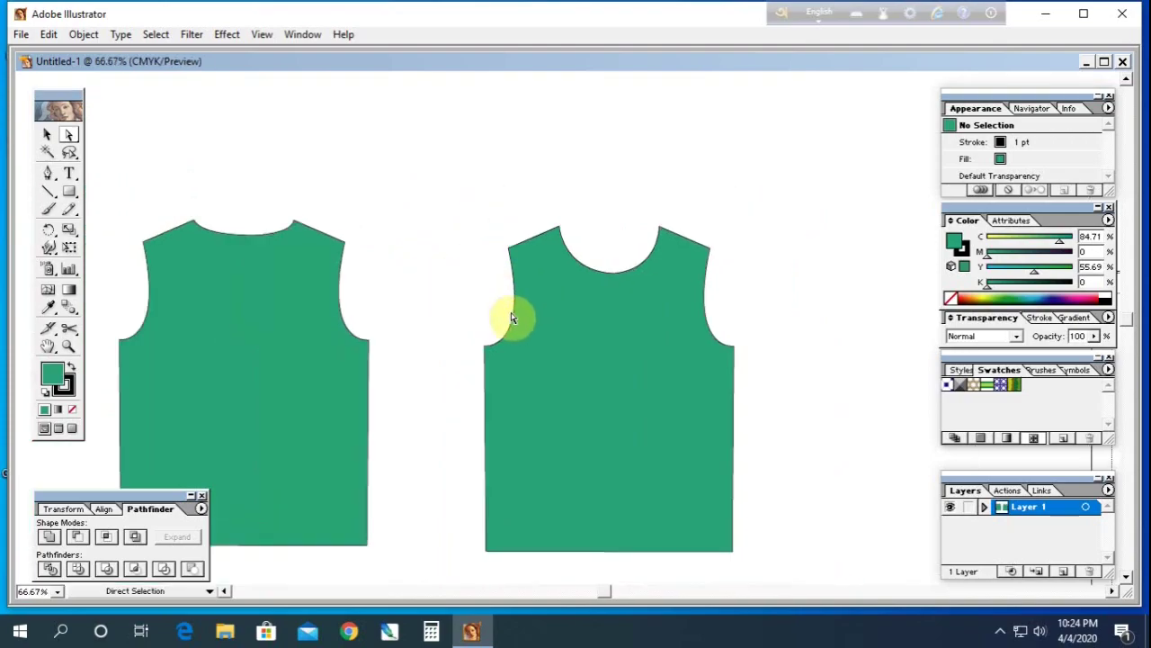
mouse_move(470, 195)
mouse_down()
mouse_move(620, 458)
mouse_move(748, 566)
mouse_up()
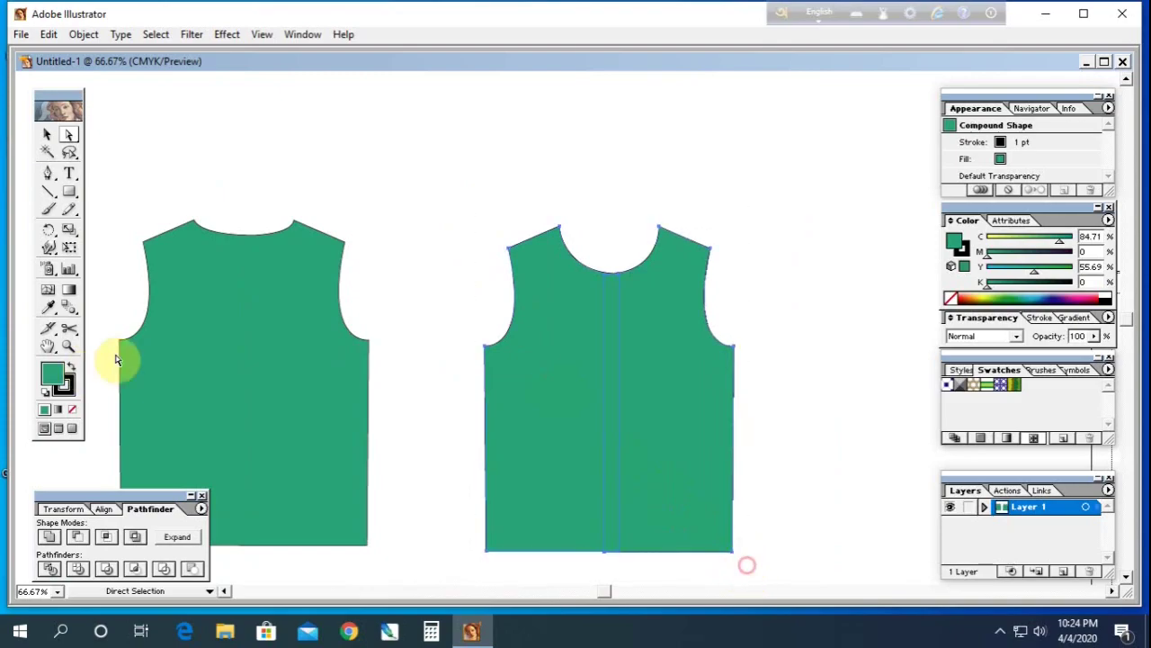
click(1018, 297)
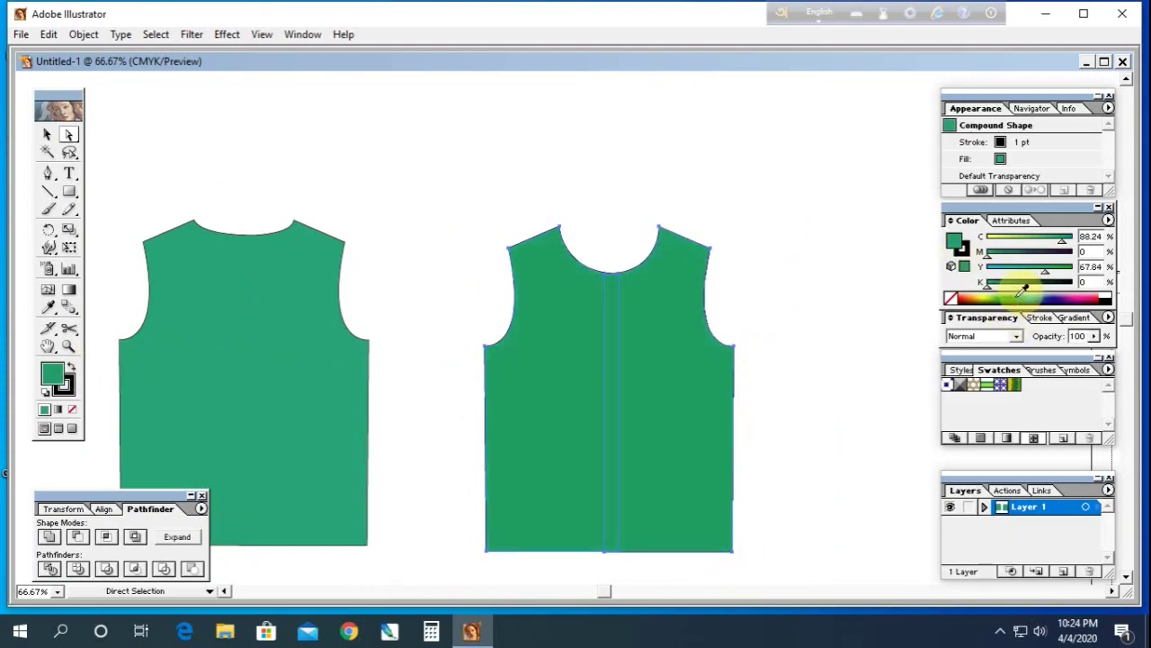
Step: Try moving the darker vest over the lighter one, then undo the move
click(47, 134)
click(344, 145)
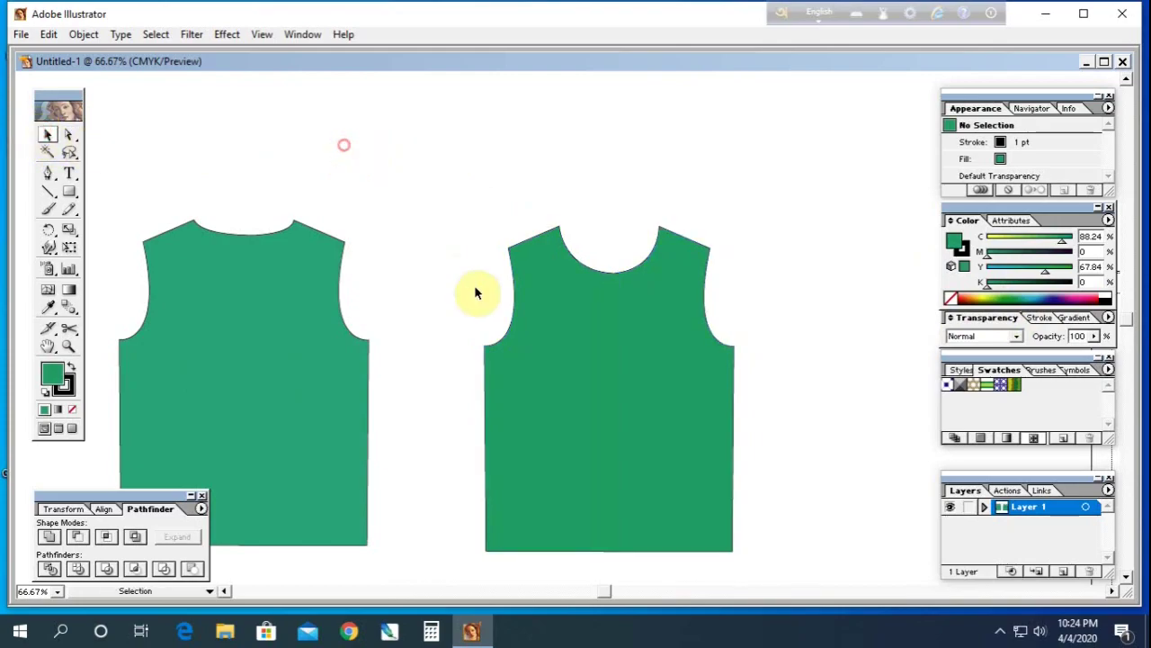
drag(441, 192, 767, 457)
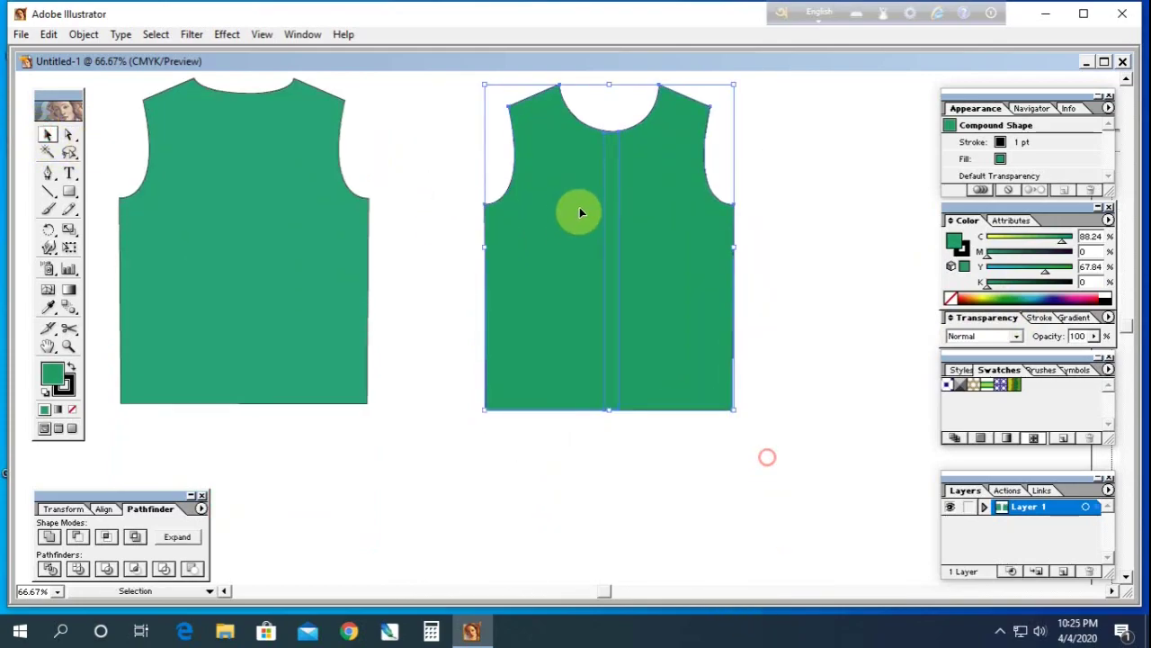
drag(581, 212, 251, 179)
click(497, 162)
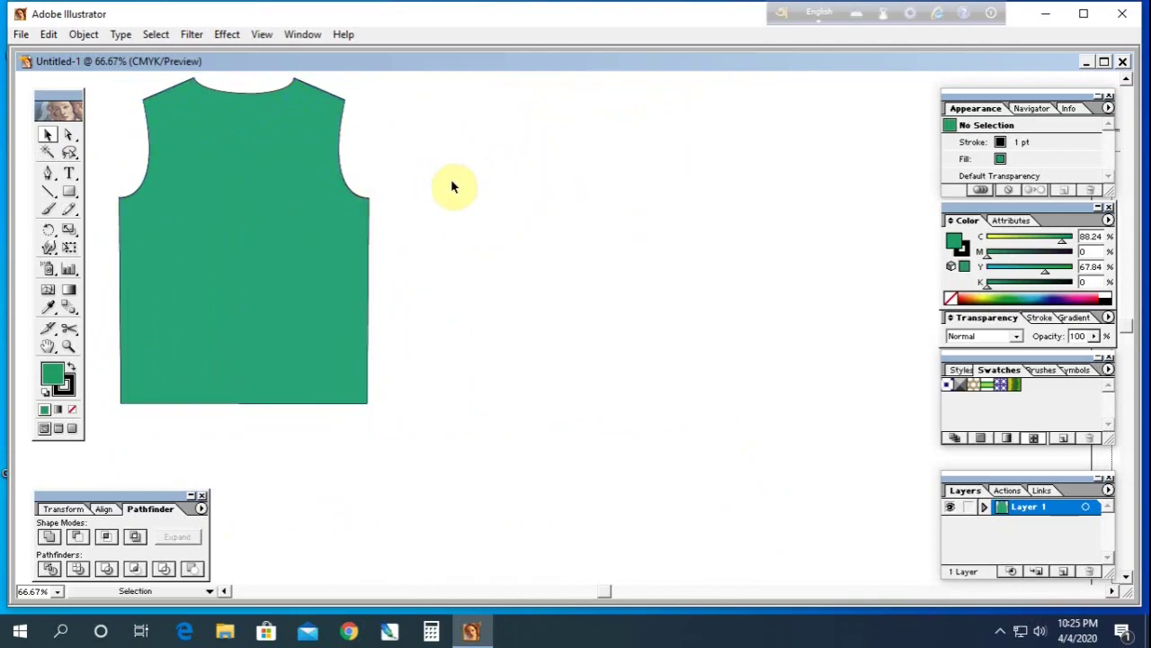
key(ctrl+z)
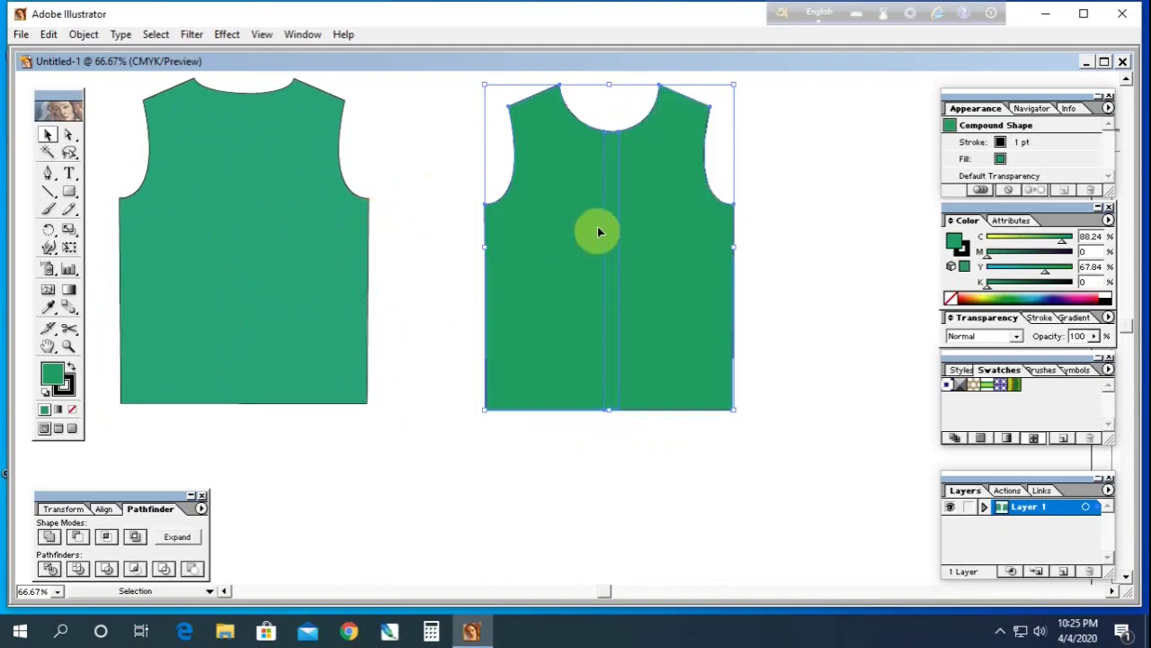
click(439, 256)
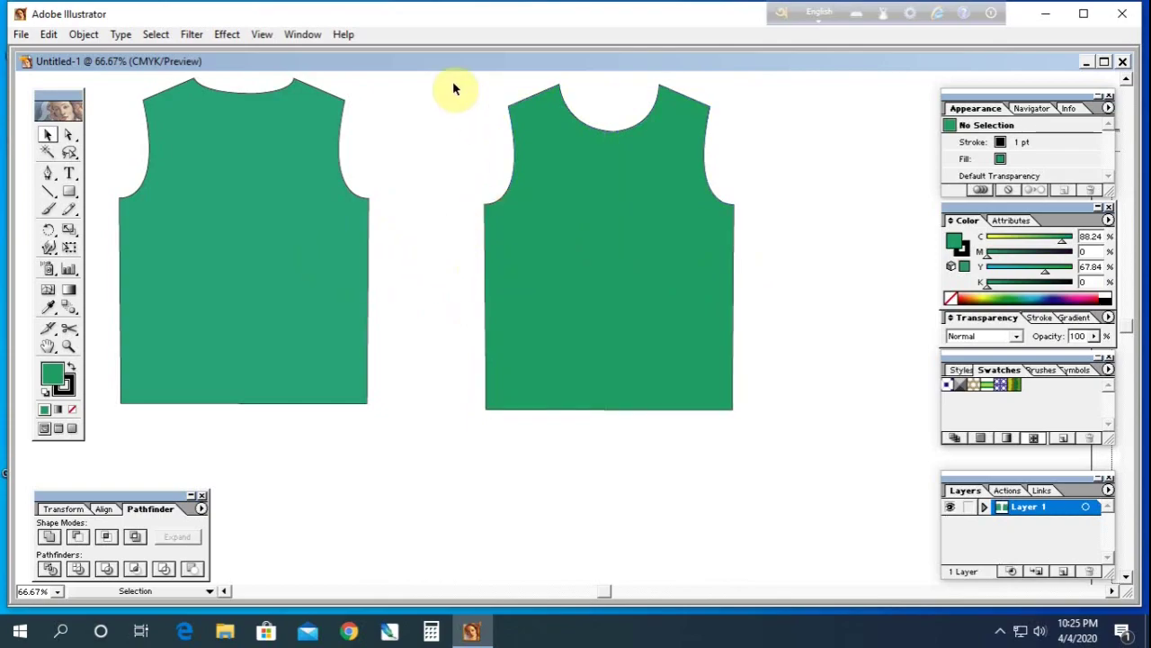
Step: Cut and re-paste the darker vest, stack it over the lighter vest, and enlarge the window
drag(455, 83, 779, 445)
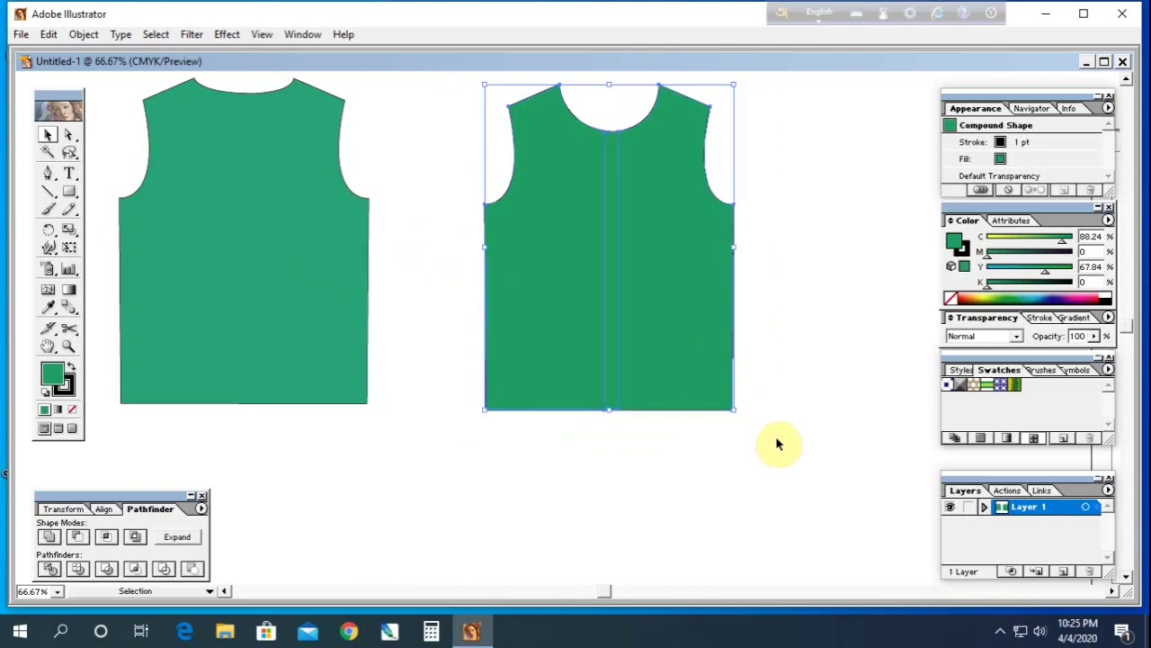
key(ctrl+x)
key(ctrl+v)
click(815, 392)
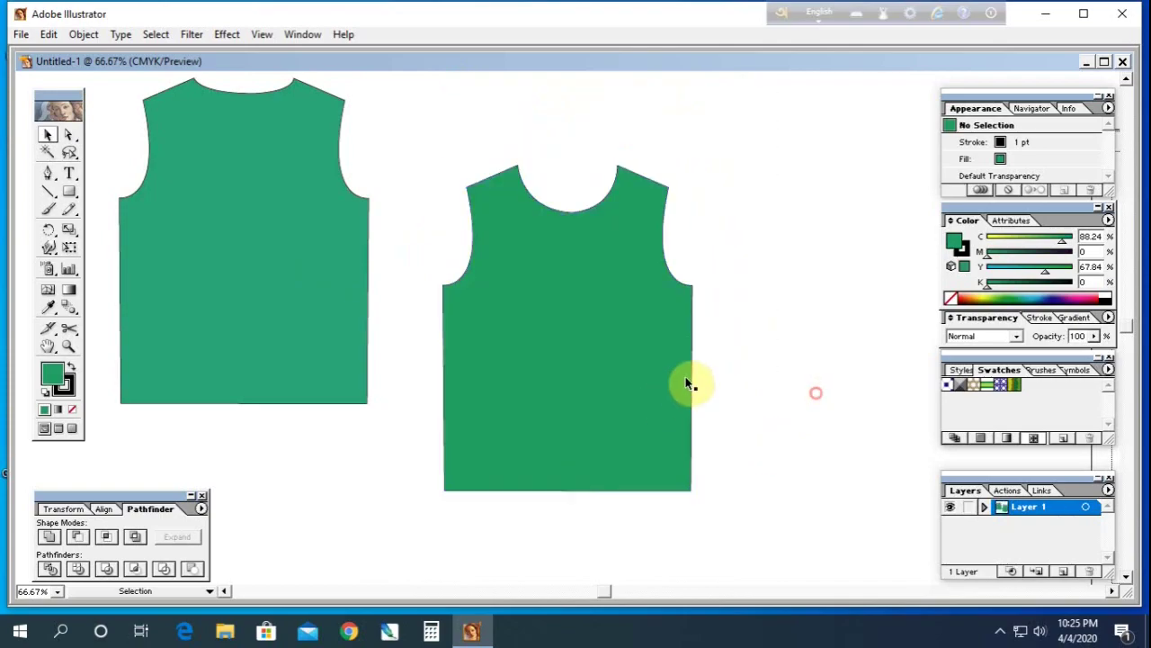
mouse_move(423, 137)
mouse_down()
mouse_move(689, 509)
mouse_move(442, 357)
mouse_move(326, 312)
mouse_up()
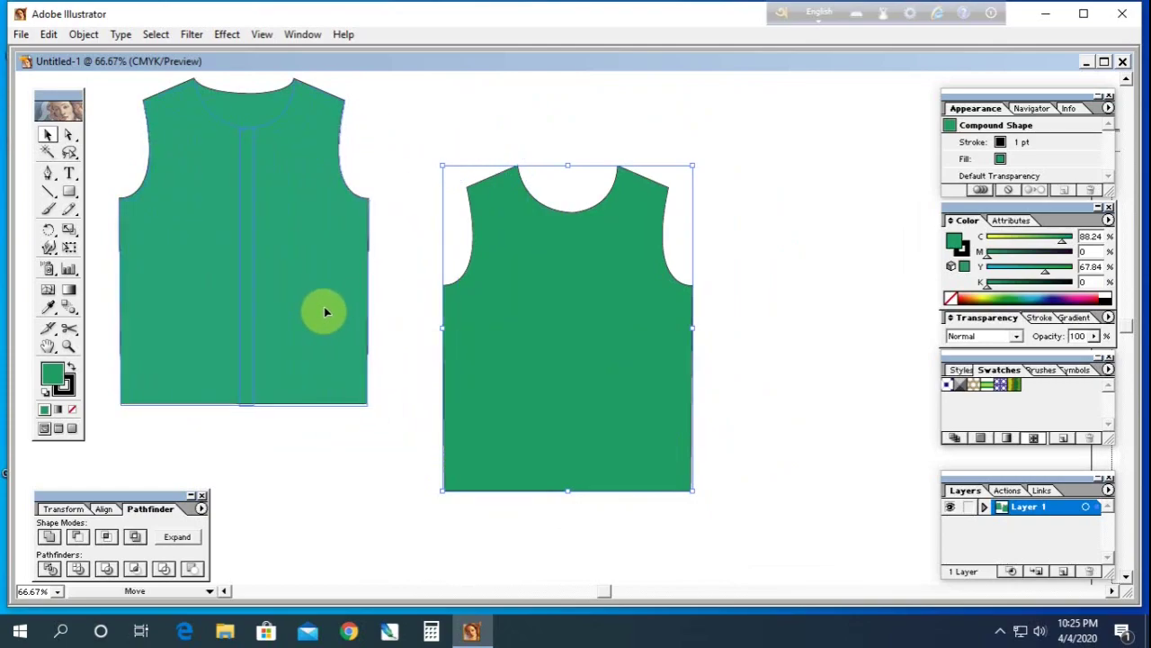
drag(324, 311, 325, 311)
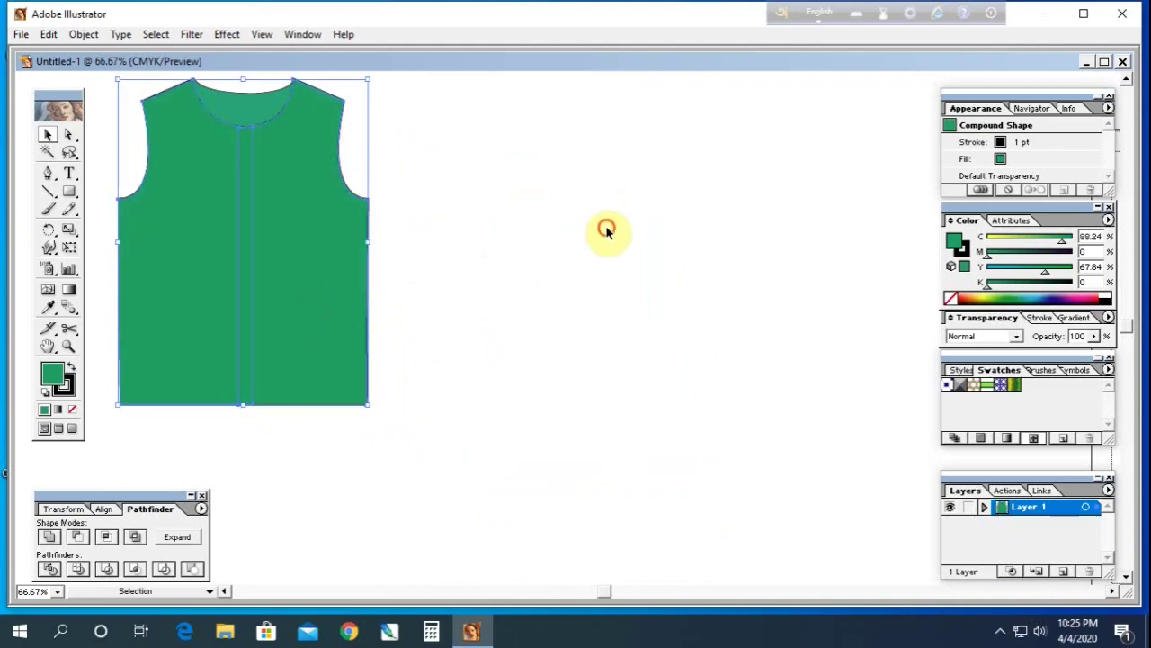
click(603, 228)
drag(131, 61, 346, 216)
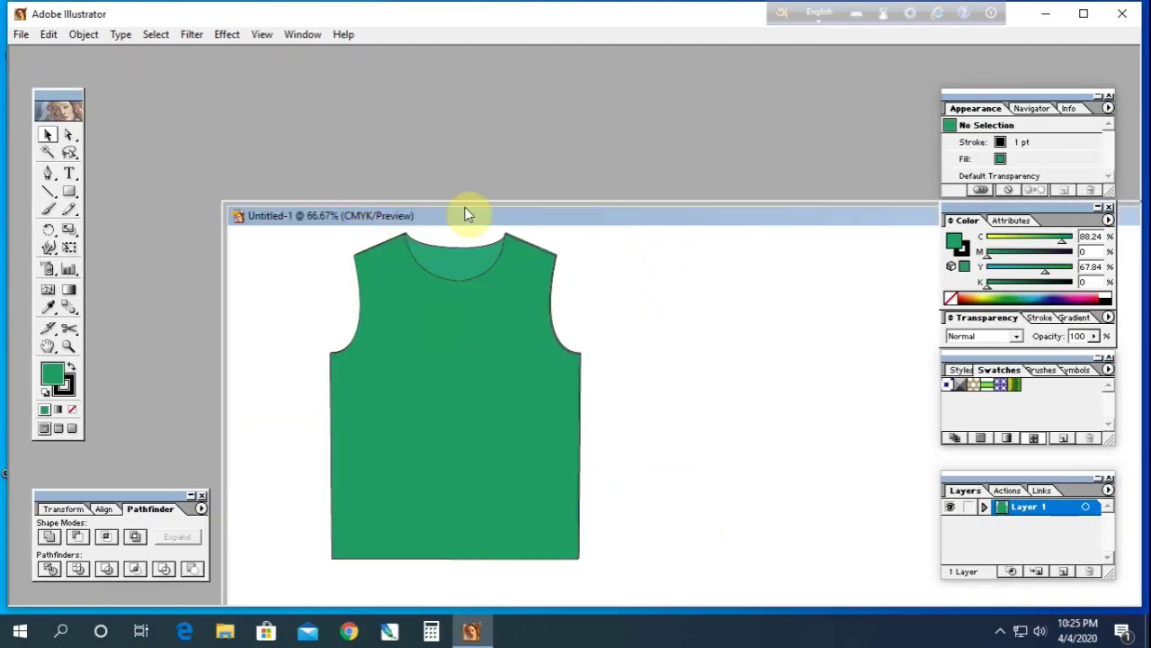
double_click(491, 210)
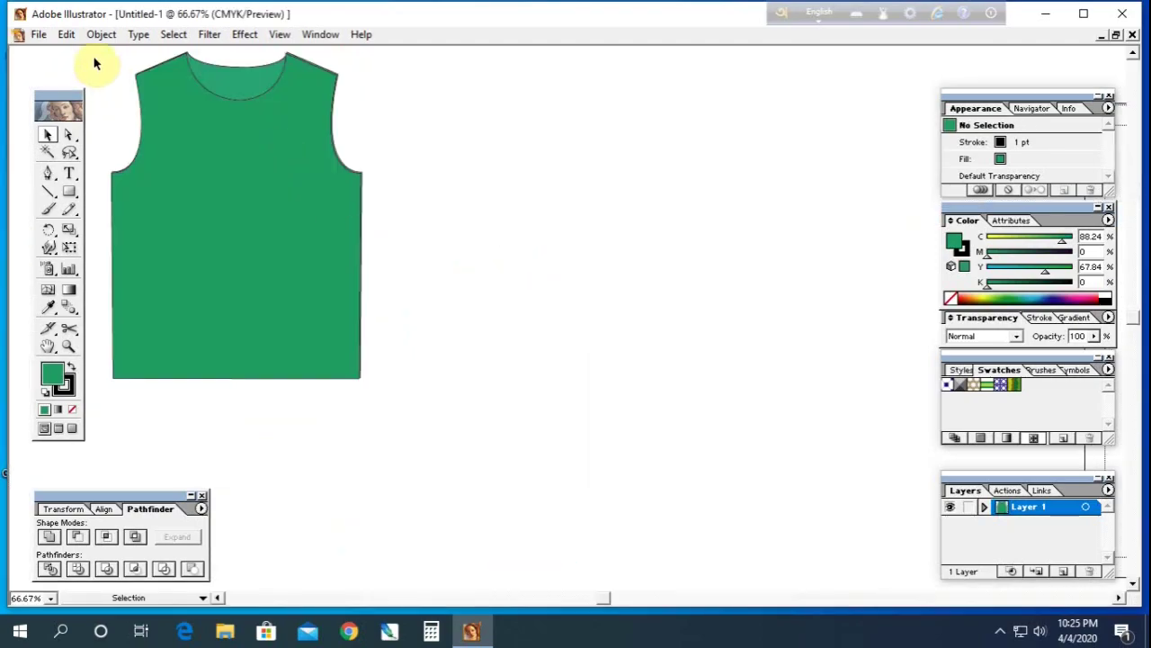
Step: Move the whole vest to the middle of the page
drag(93, 56, 483, 436)
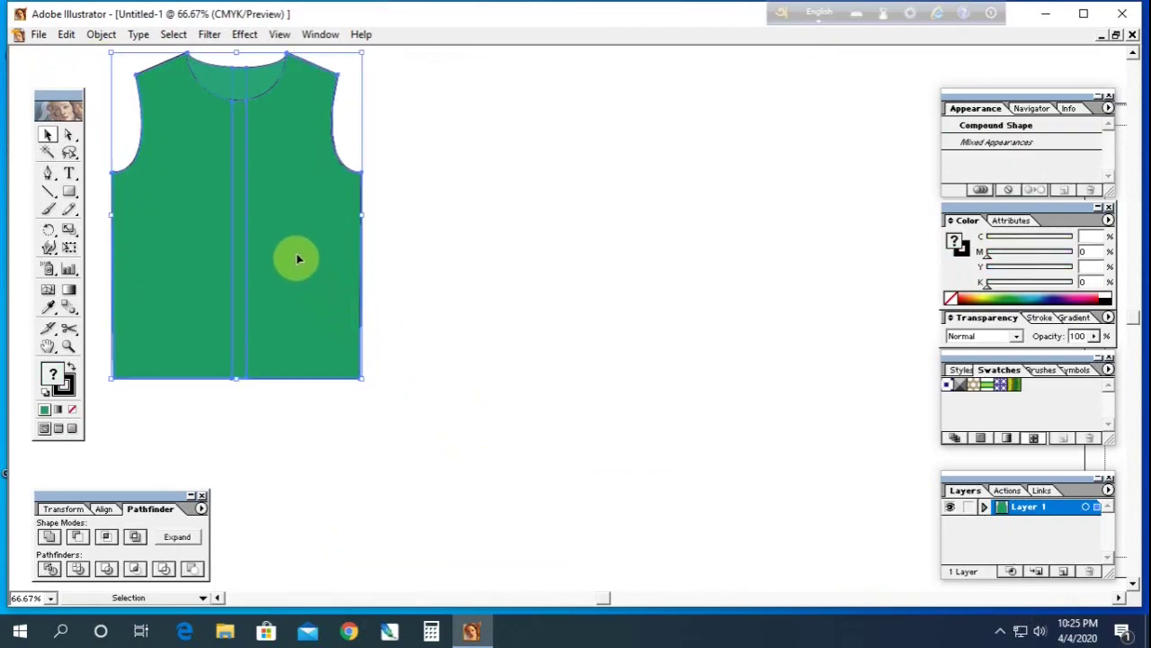
drag(300, 257, 610, 410)
click(233, 234)
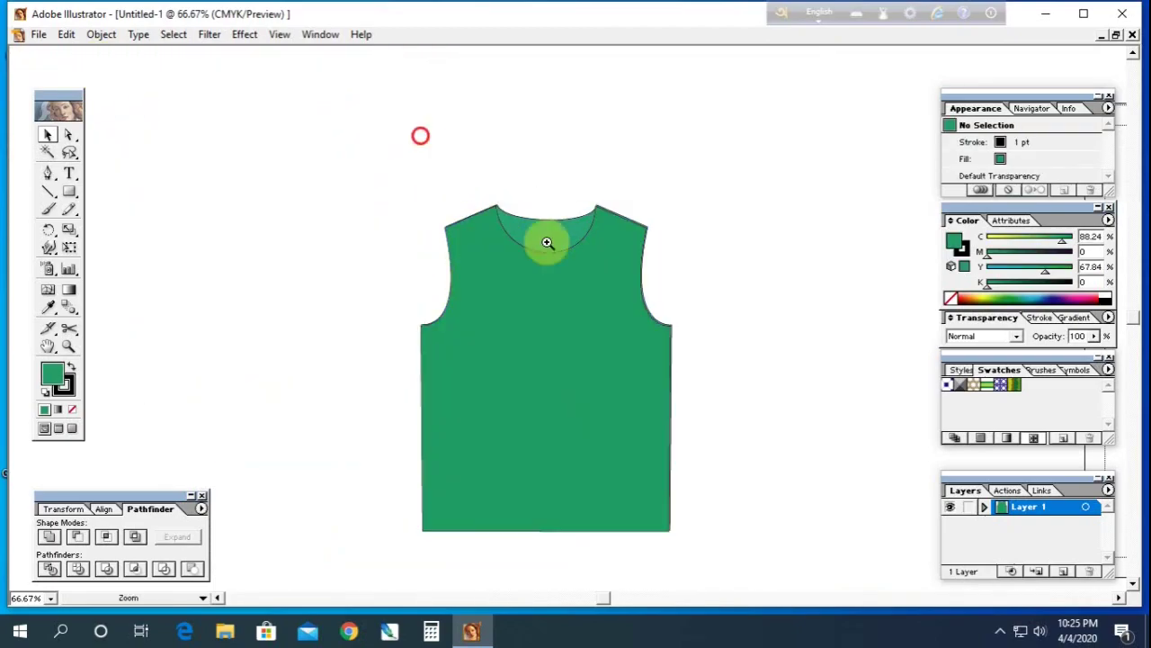
Step: Zoom in, nudge the vest one step right and up, and select the neckline path
drag(319, 127, 823, 375)
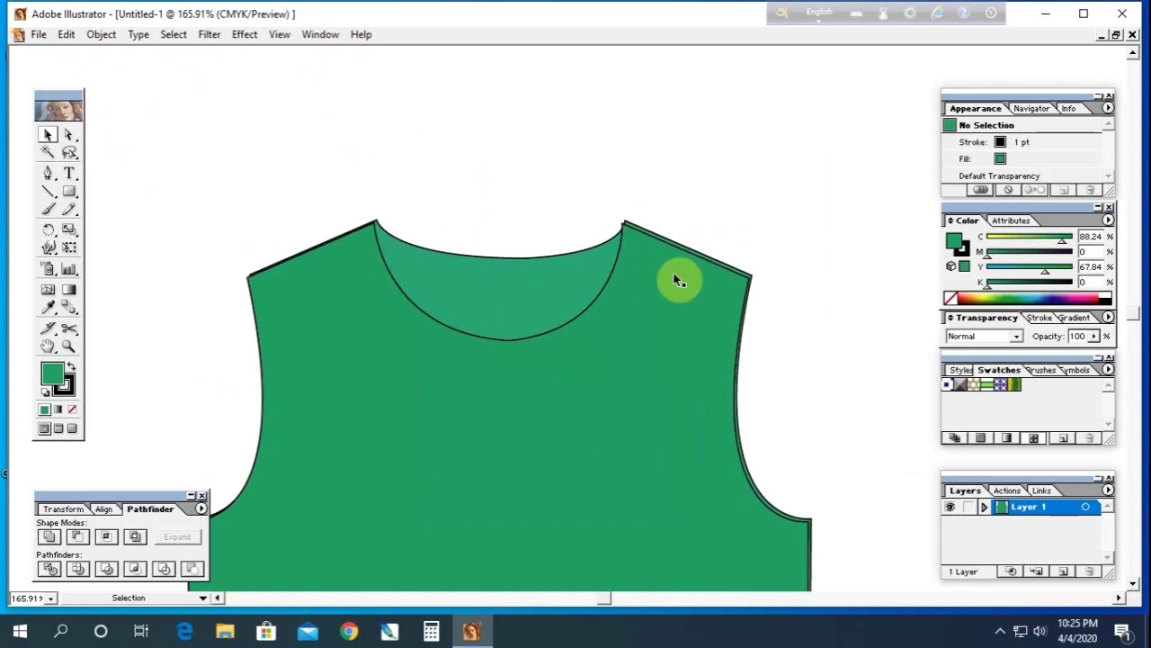
click(590, 380)
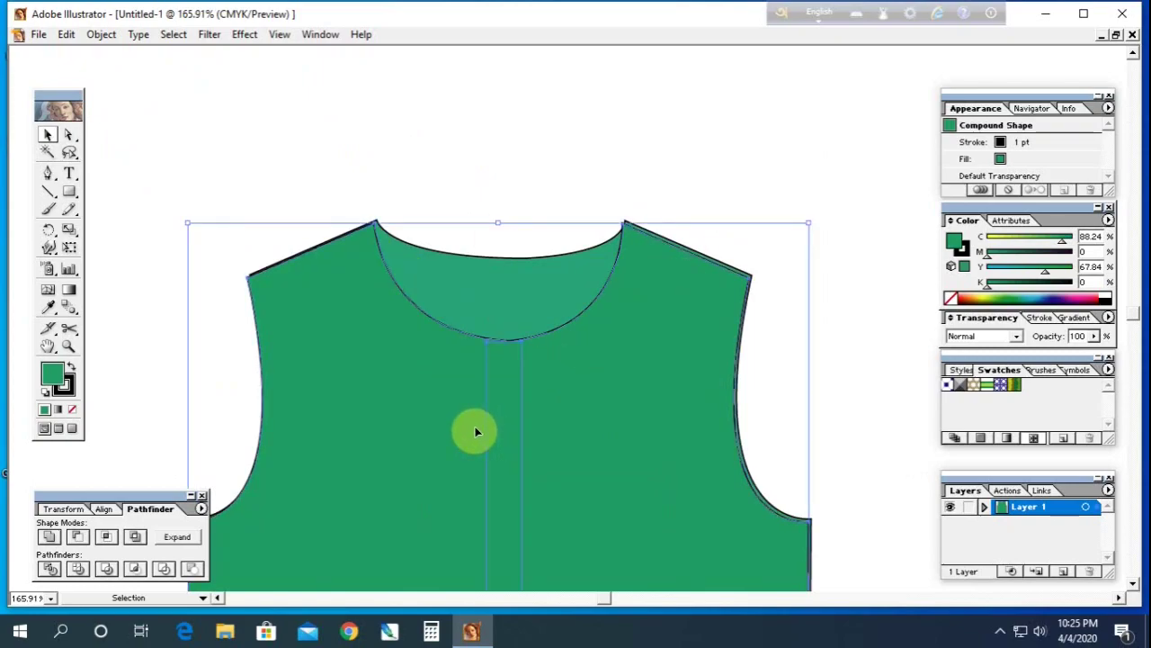
key(Right)
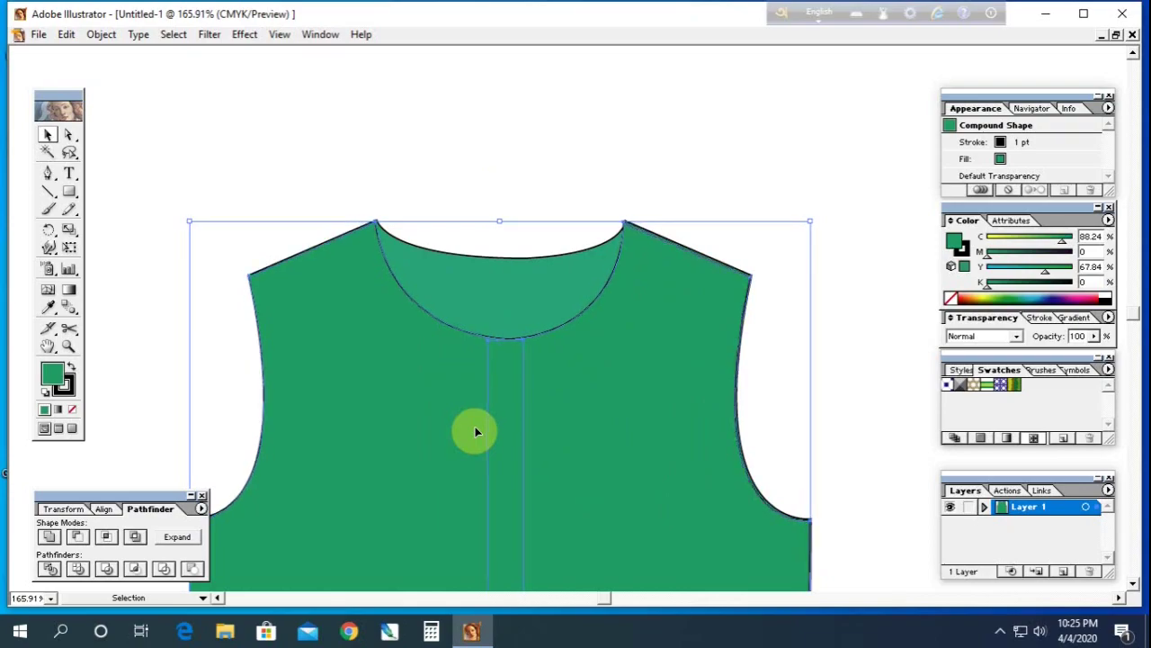
key(Up)
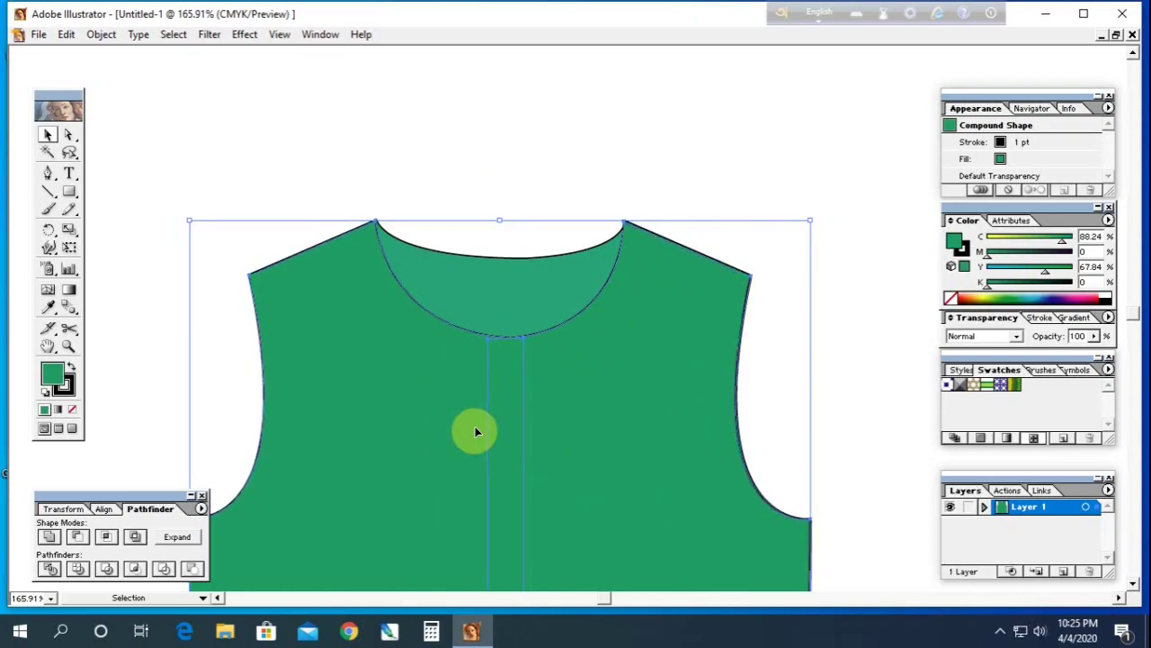
click(605, 168)
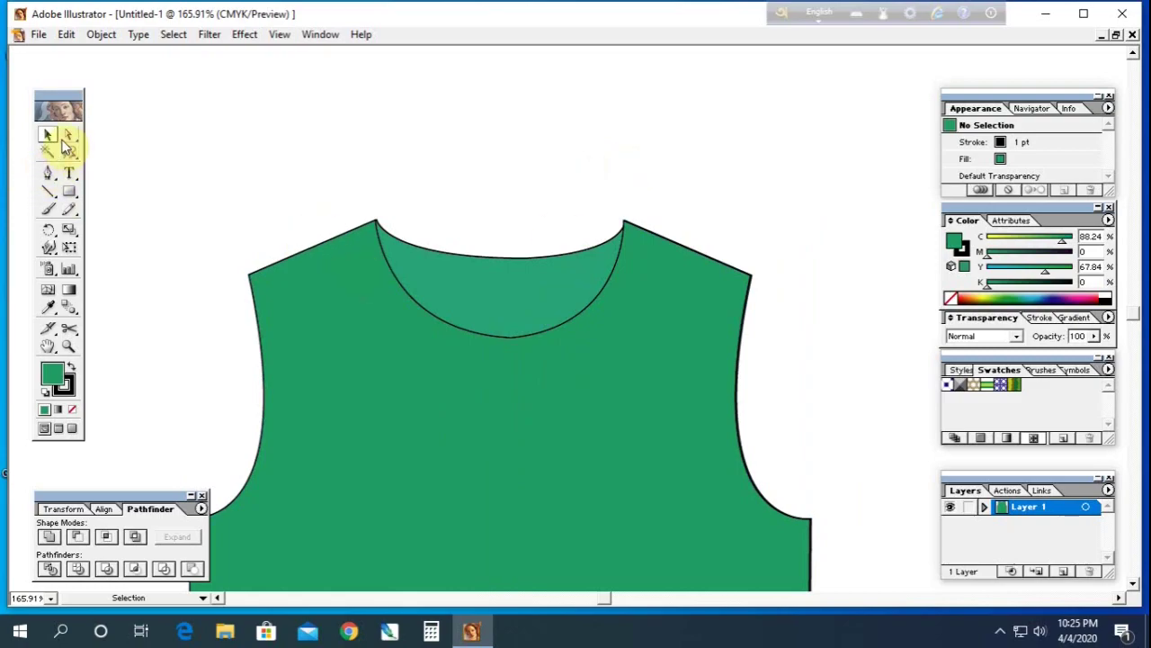
click(68, 135)
click(499, 352)
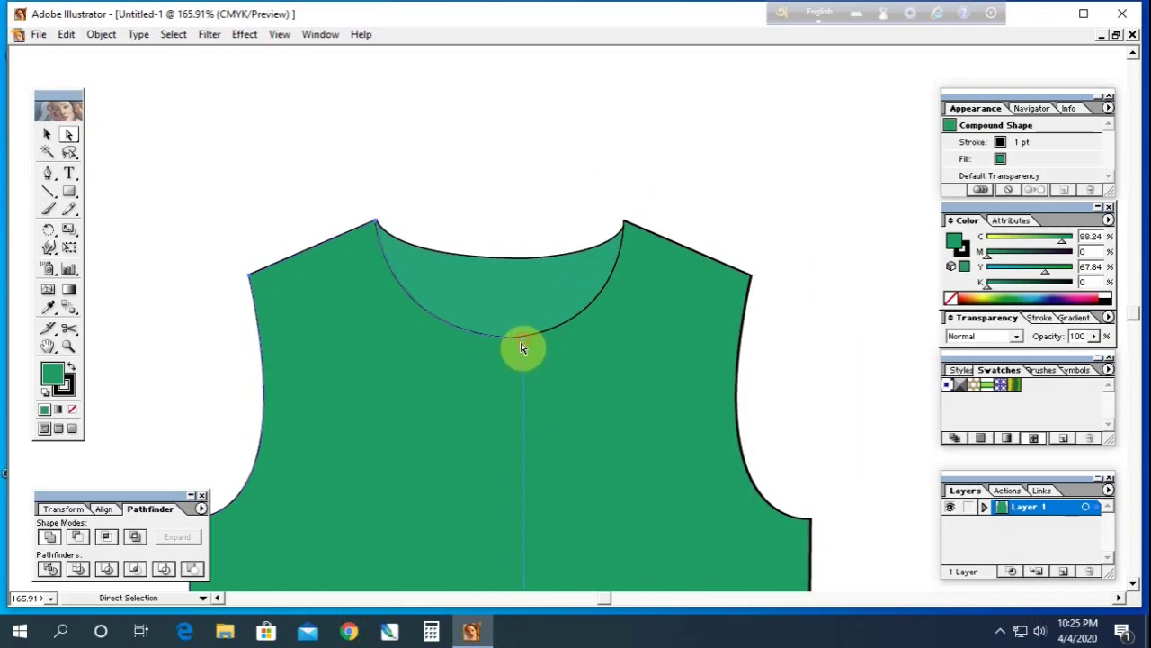
Step: Zoom in on the neckline and adjust its corner anchor and inner curve
key(ctrl+space)
drag(493, 306, 574, 398)
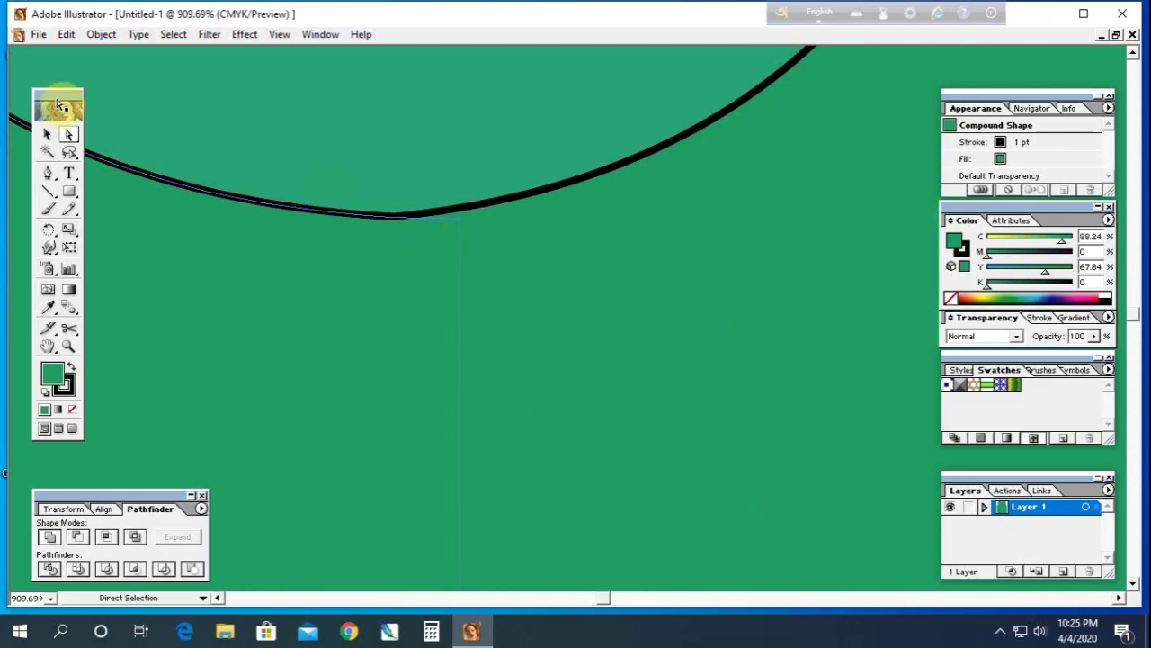
drag(205, 192, 521, 237)
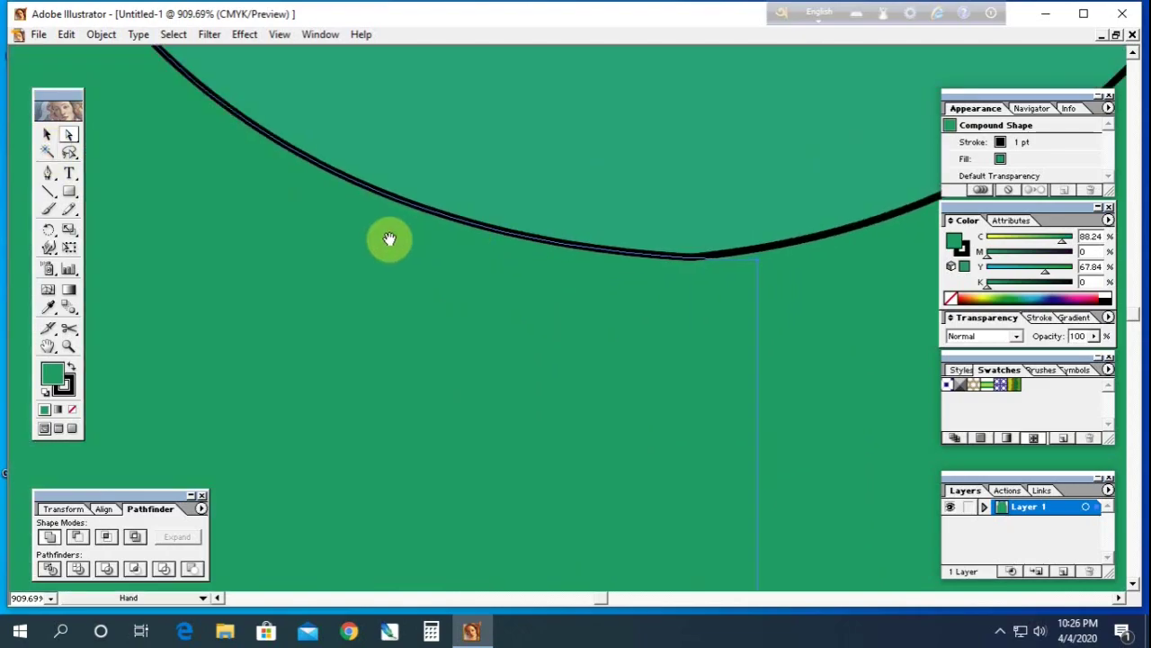
mouse_move(196, 90)
mouse_down()
mouse_move(293, 190)
mouse_move(404, 367)
mouse_up()
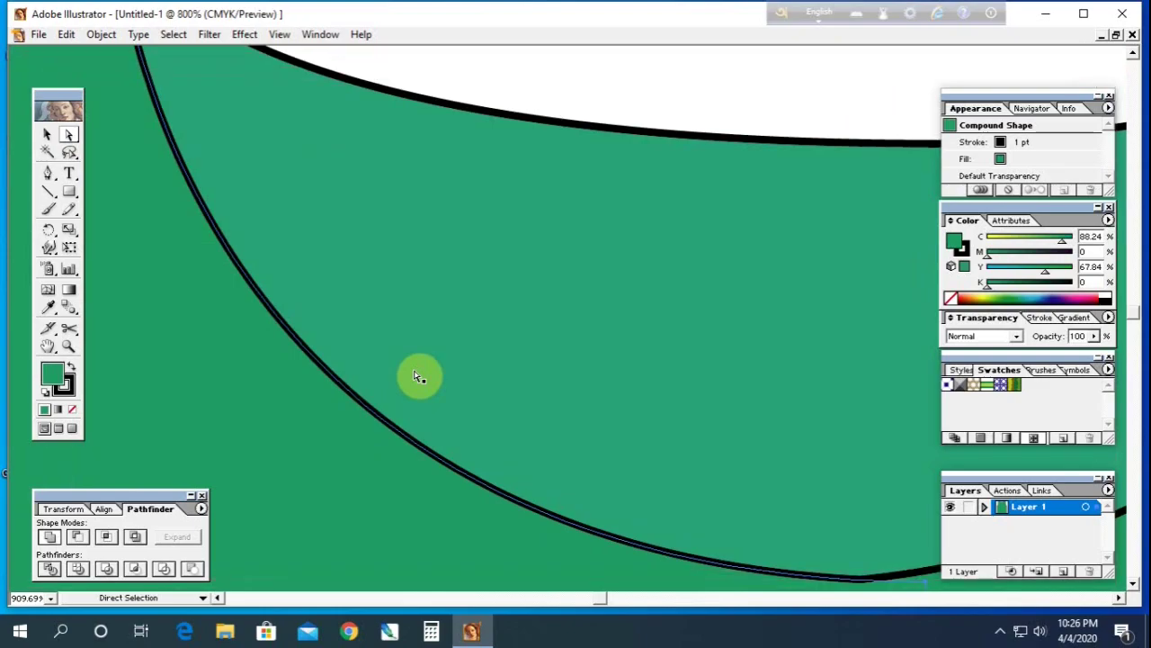
key(ctrl+minus)
key(ctrl+minus)
drag(402, 112, 357, 188)
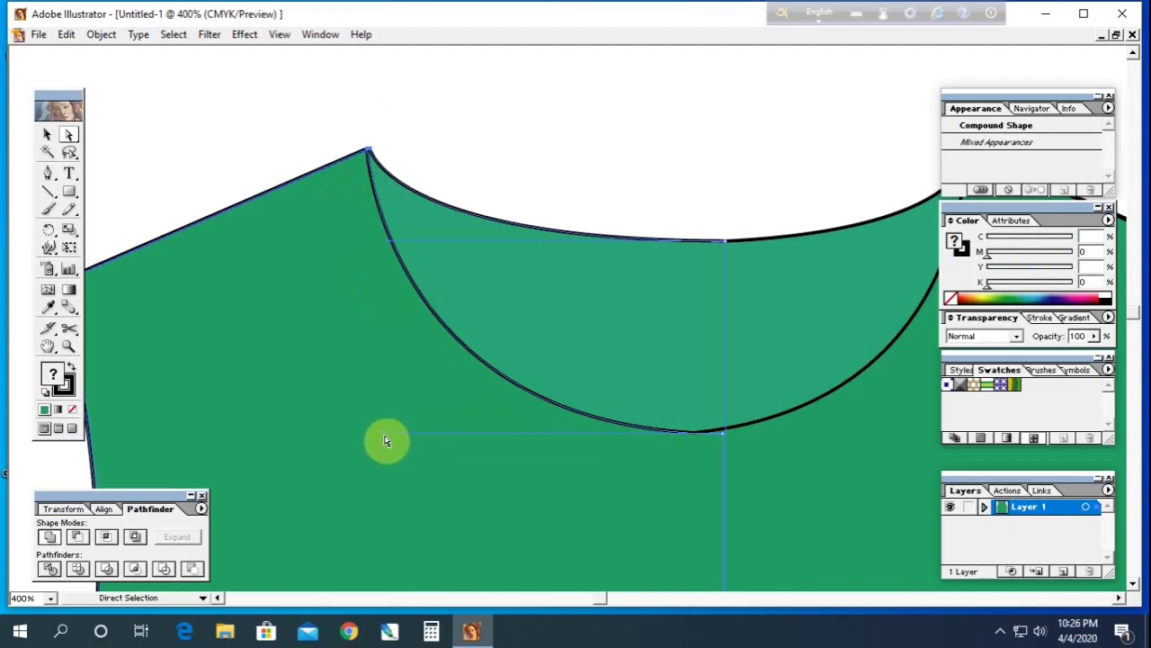
drag(385, 441, 388, 438)
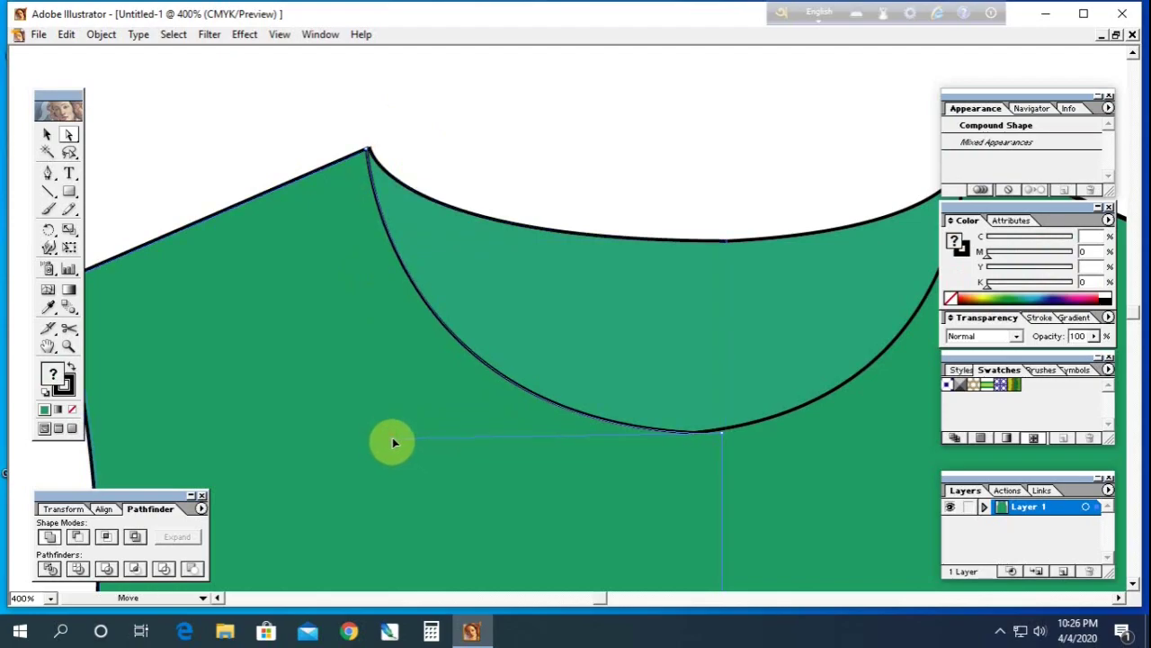
drag(392, 442, 392, 443)
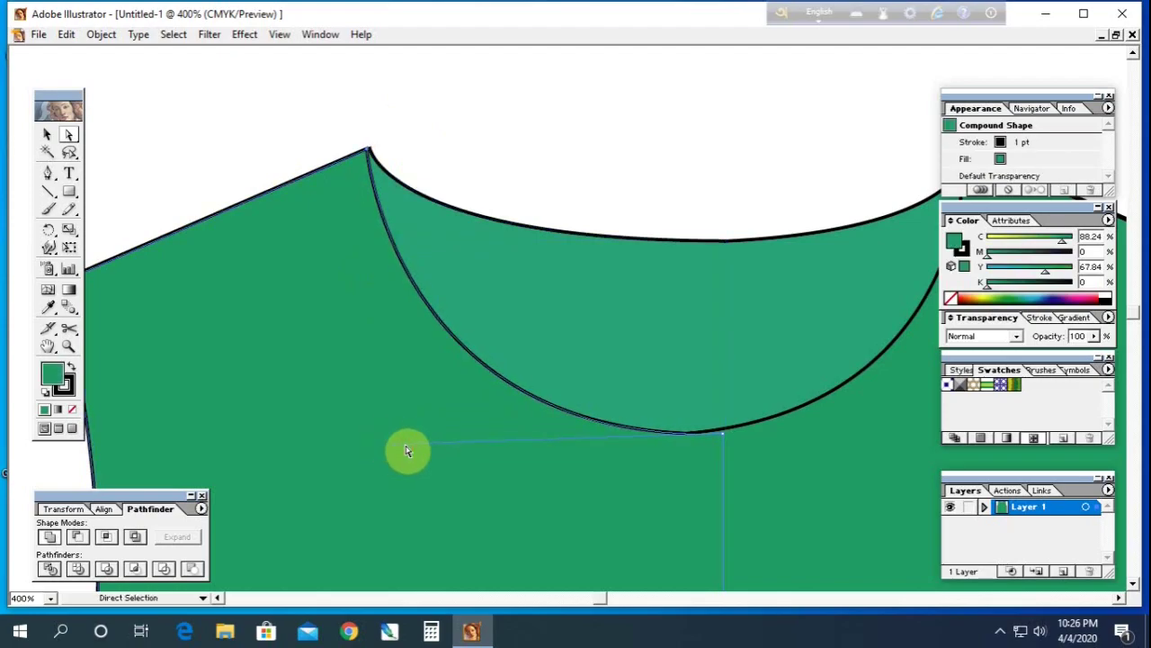
Step: Nudge the outer neckline curve two steps left, then zoom out to 200%
drag(699, 463, 462, 351)
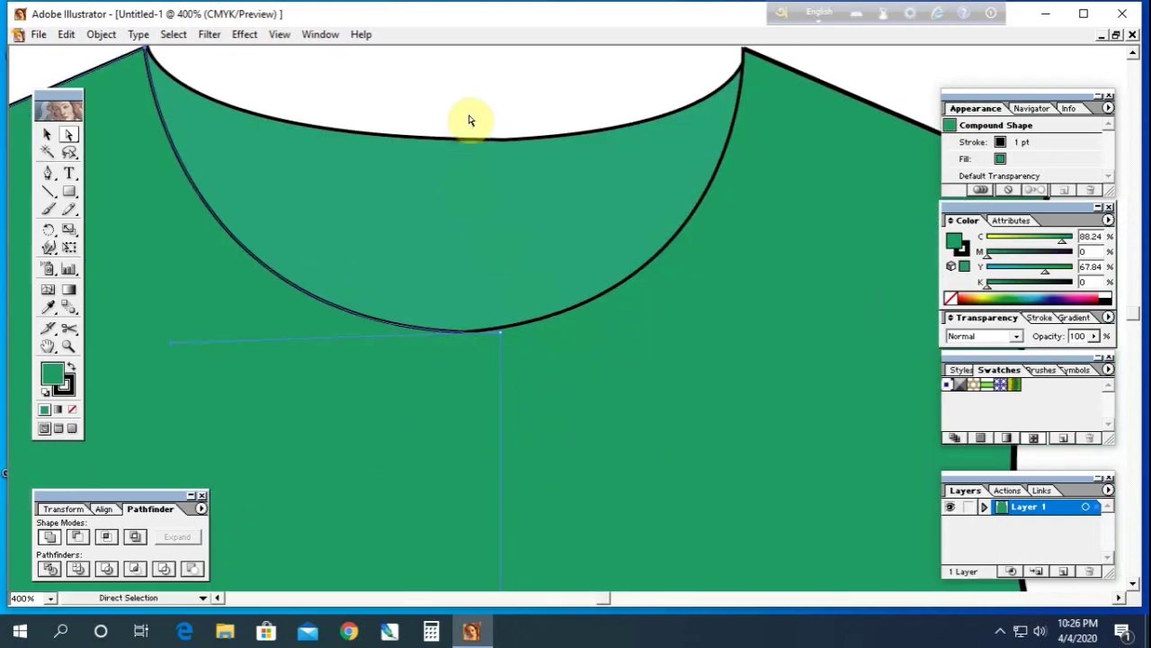
drag(420, 101, 497, 196)
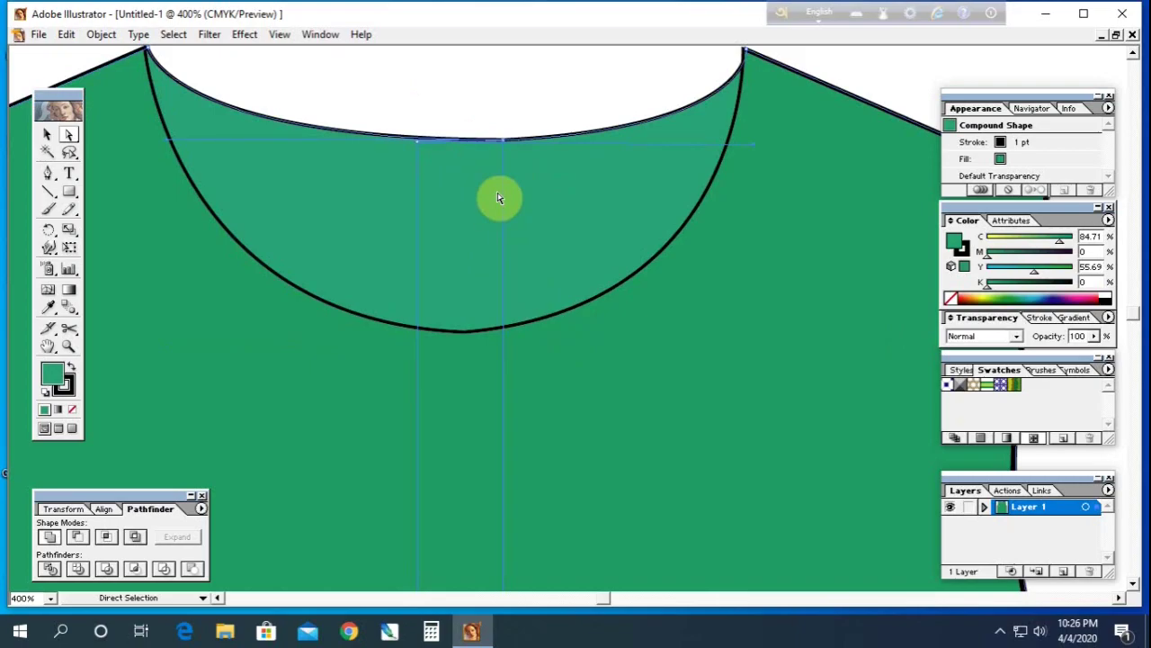
key(Left)
key(Left)
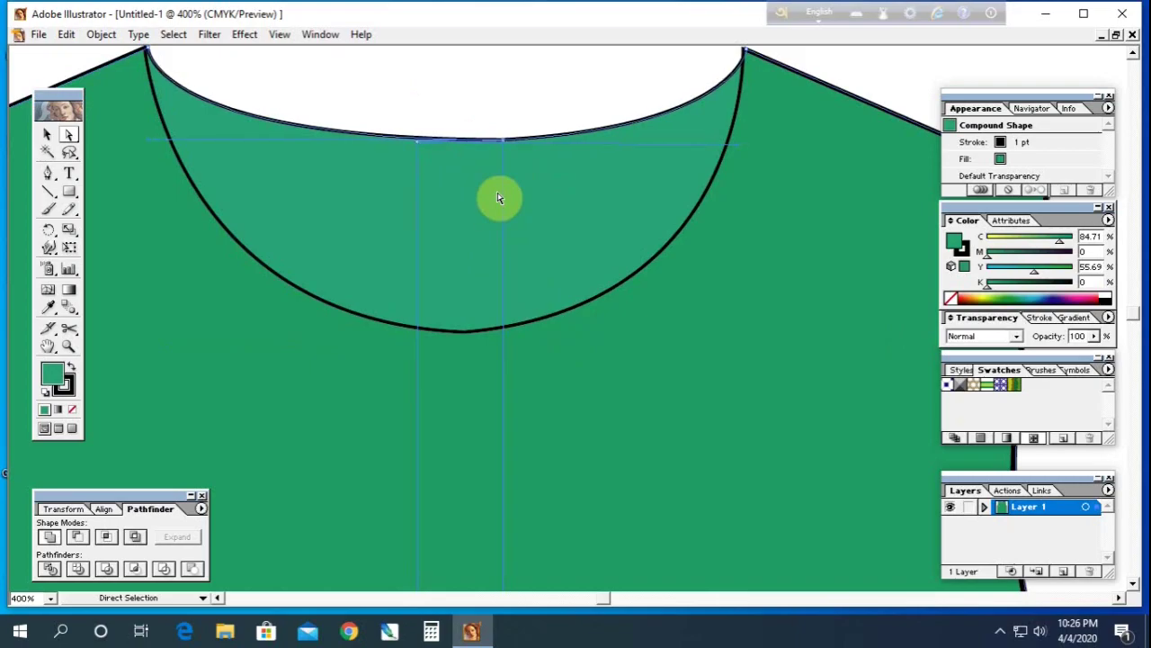
key(Left)
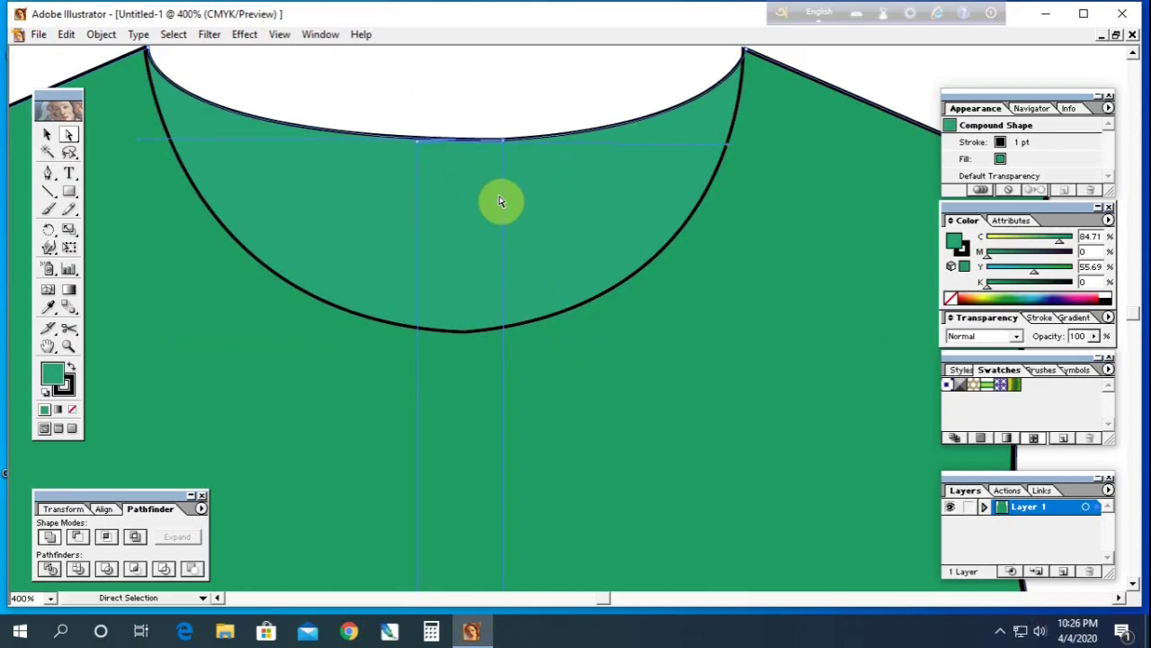
key(ctrl+minus)
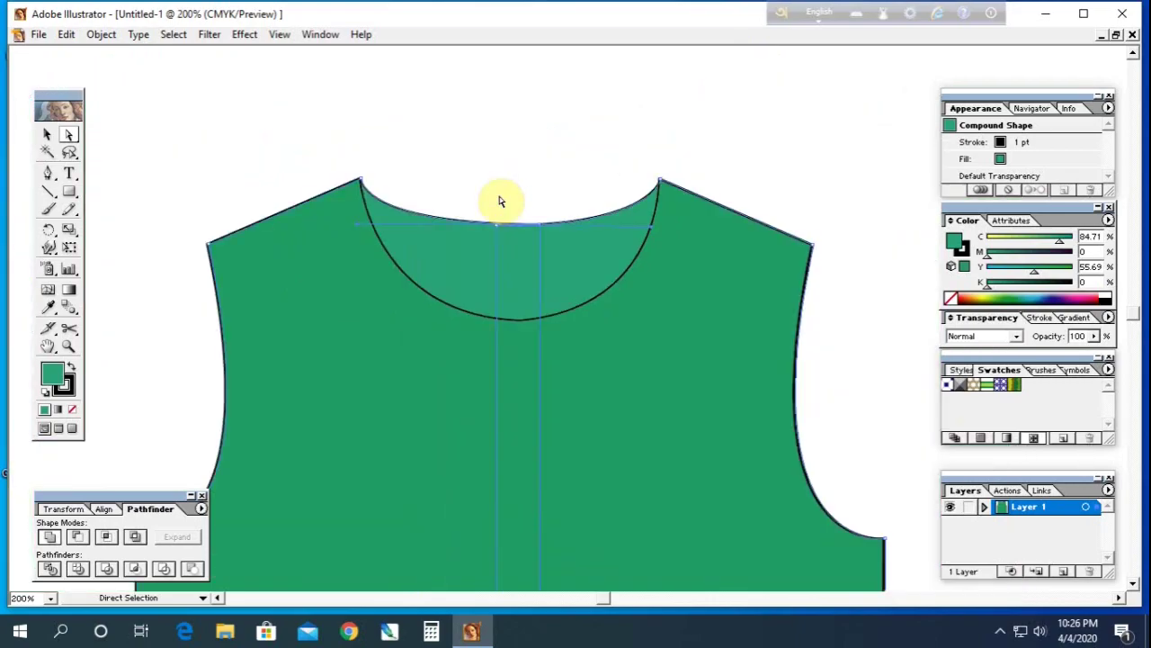
click(501, 199)
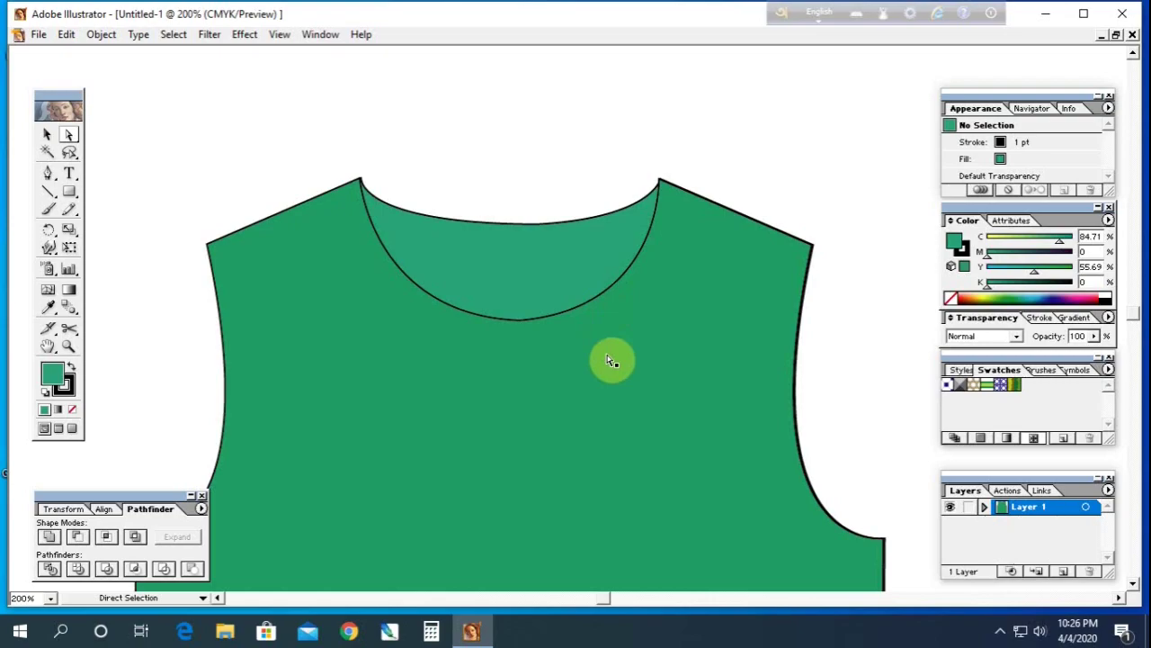
Step: Nudge the right shoulder corner anchor three steps outward to the right
mouse_move(738, 383)
mouse_down()
mouse_move(528, 281)
mouse_move(430, 288)
mouse_up()
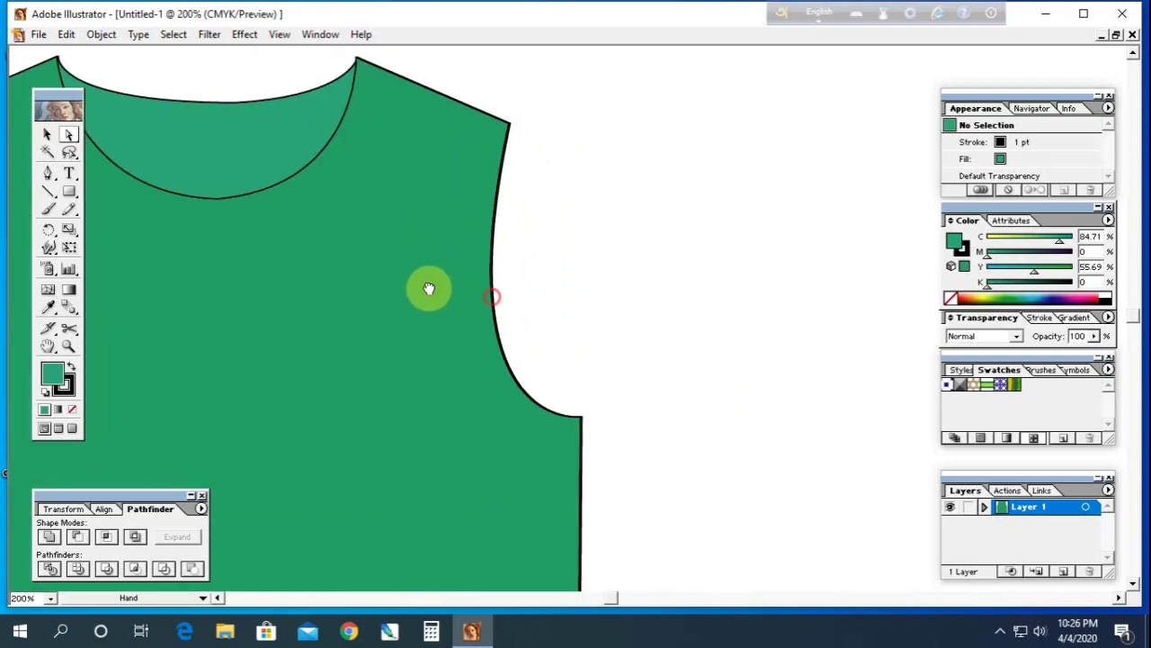
click(48, 173)
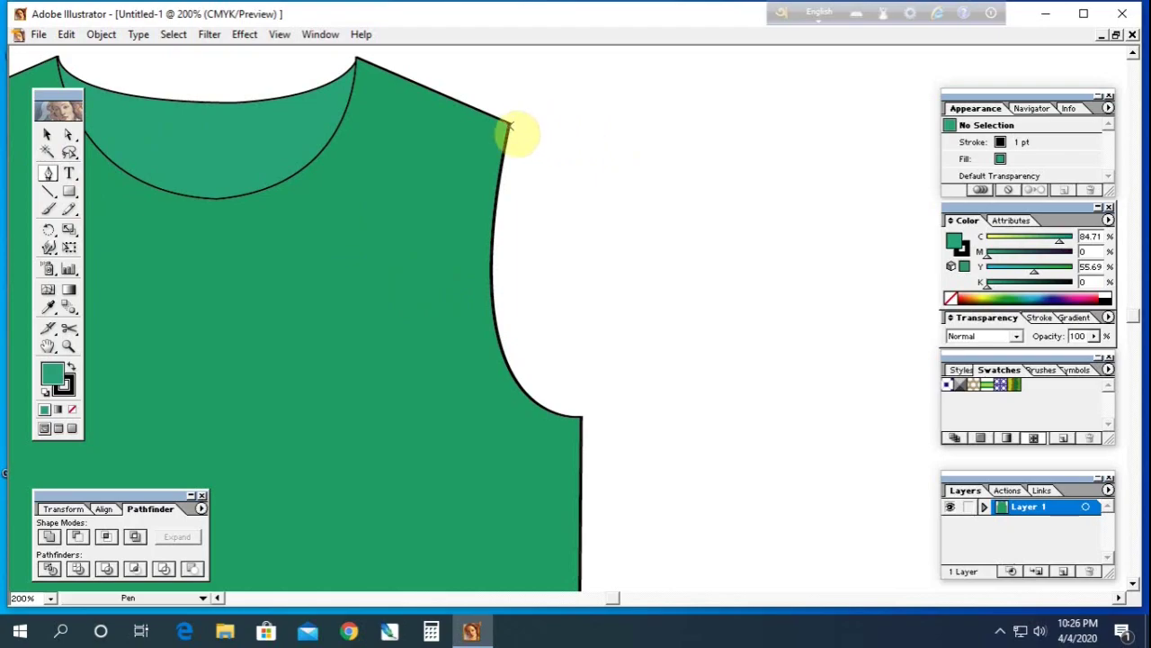
click(68, 134)
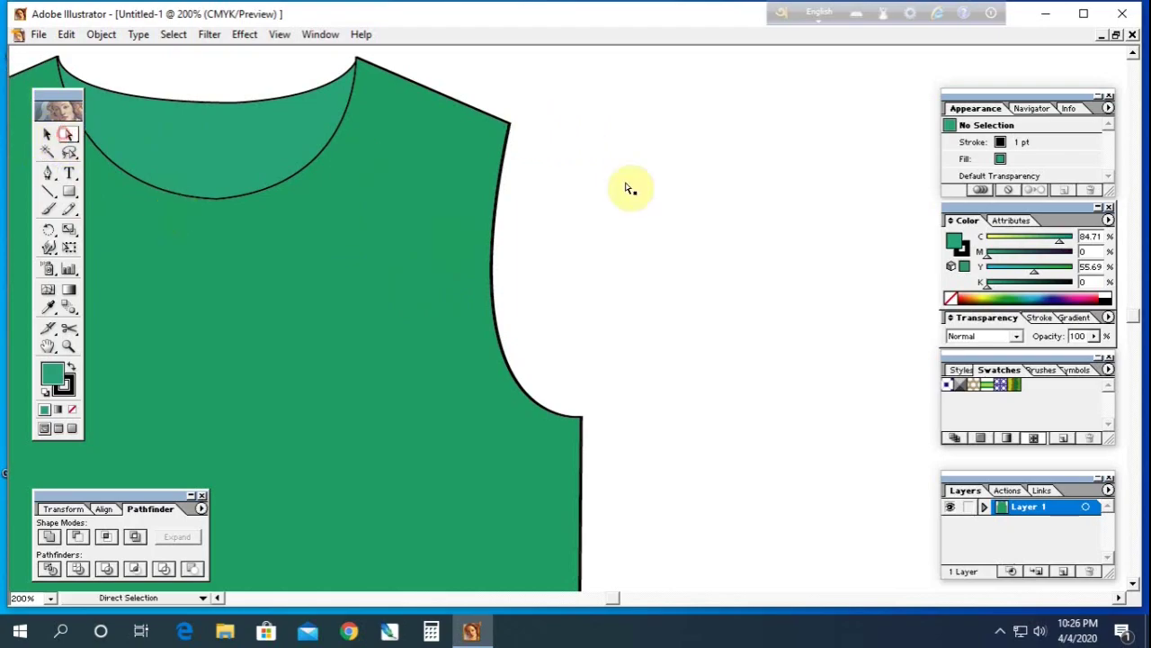
drag(489, 93, 537, 165)
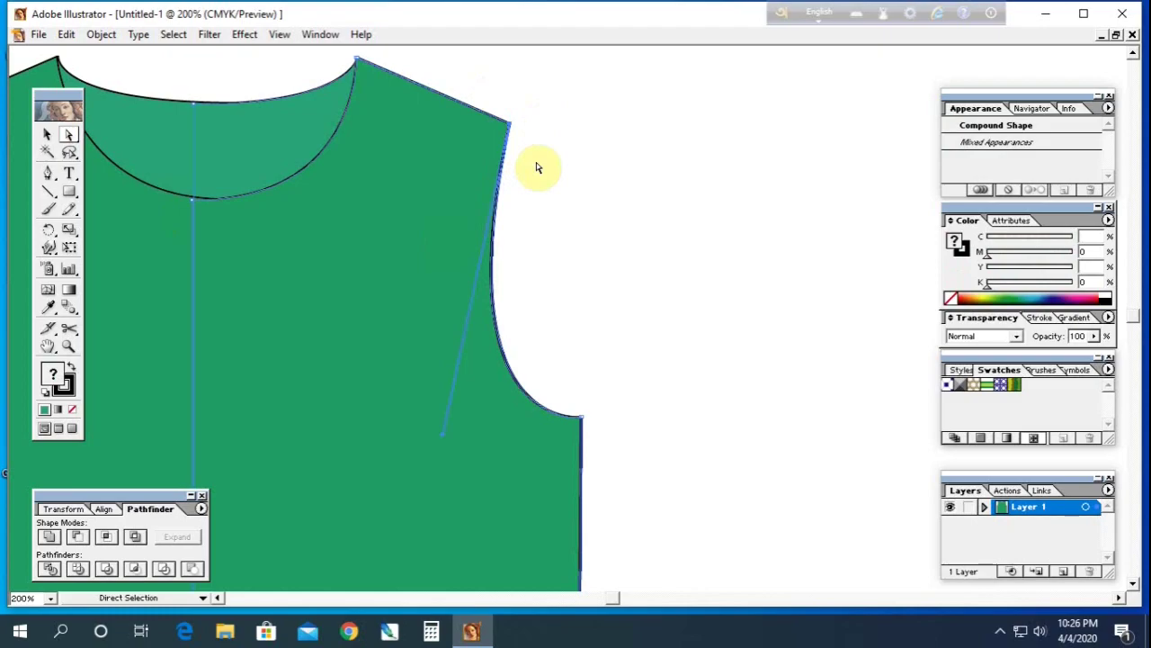
key(Right)
key(Right)
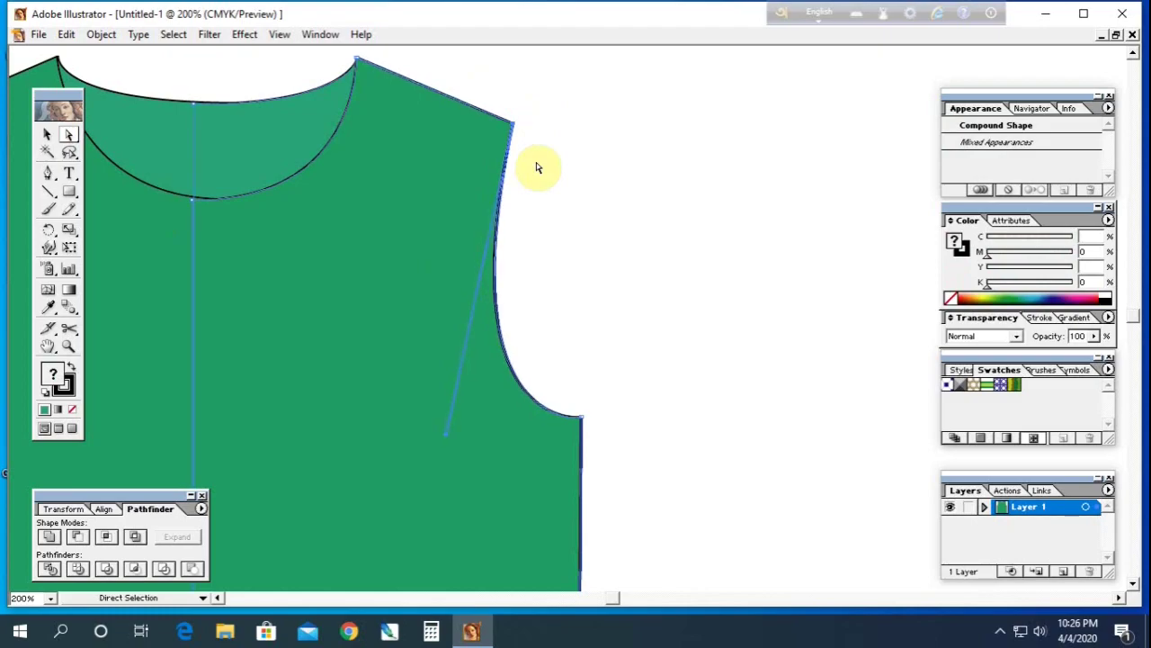
key(Right)
key(Right)
key(Right)
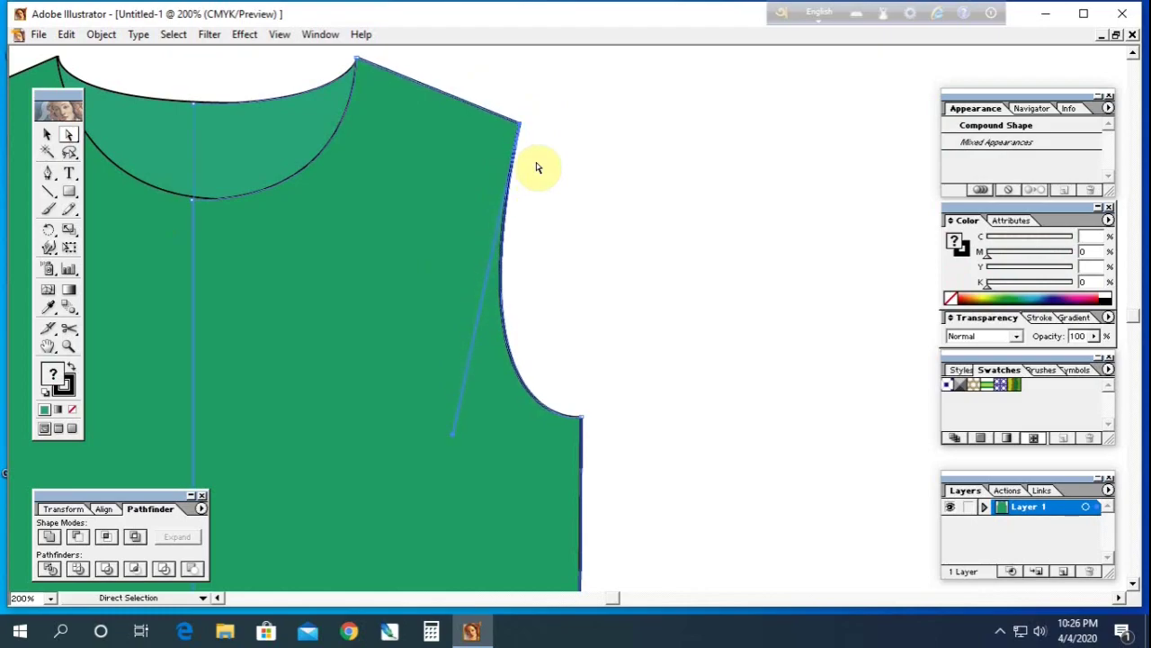
key(Right)
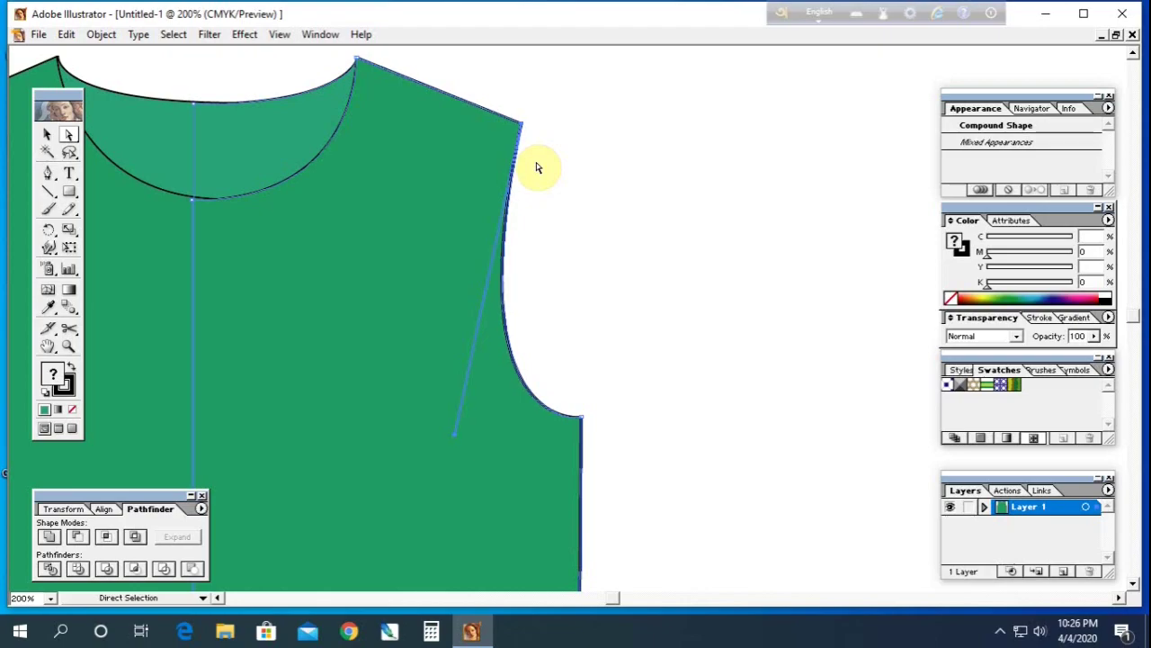
Step: Nudge the left shoulder corner anchor one step outward to the left
drag(193, 188, 494, 246)
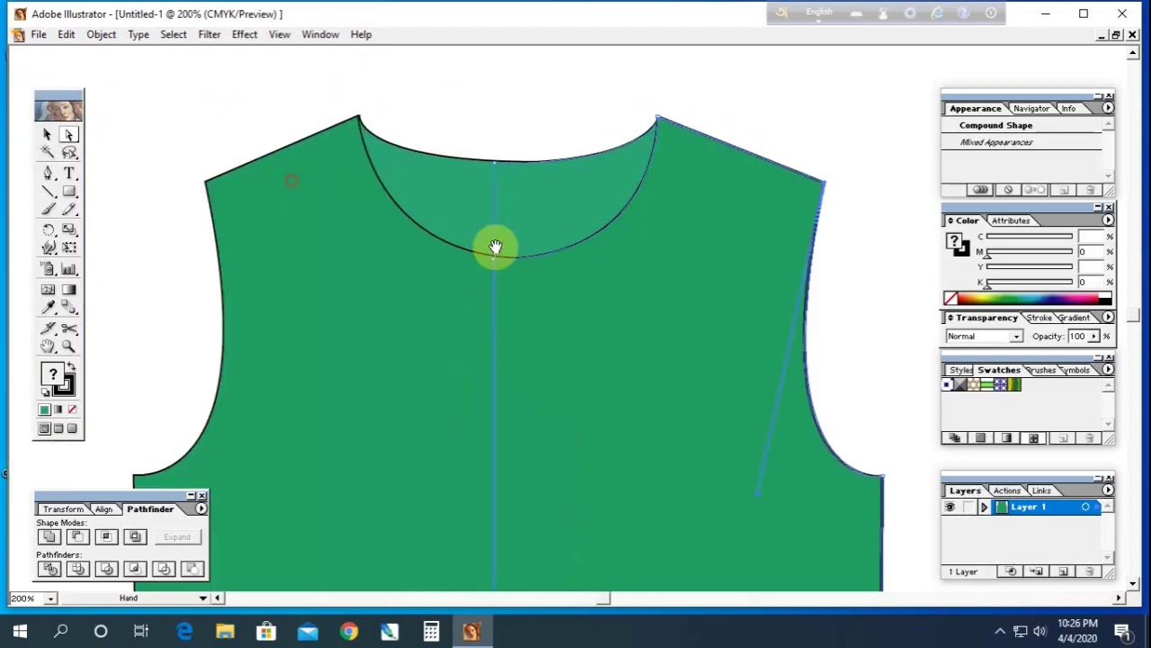
drag(171, 159, 225, 208)
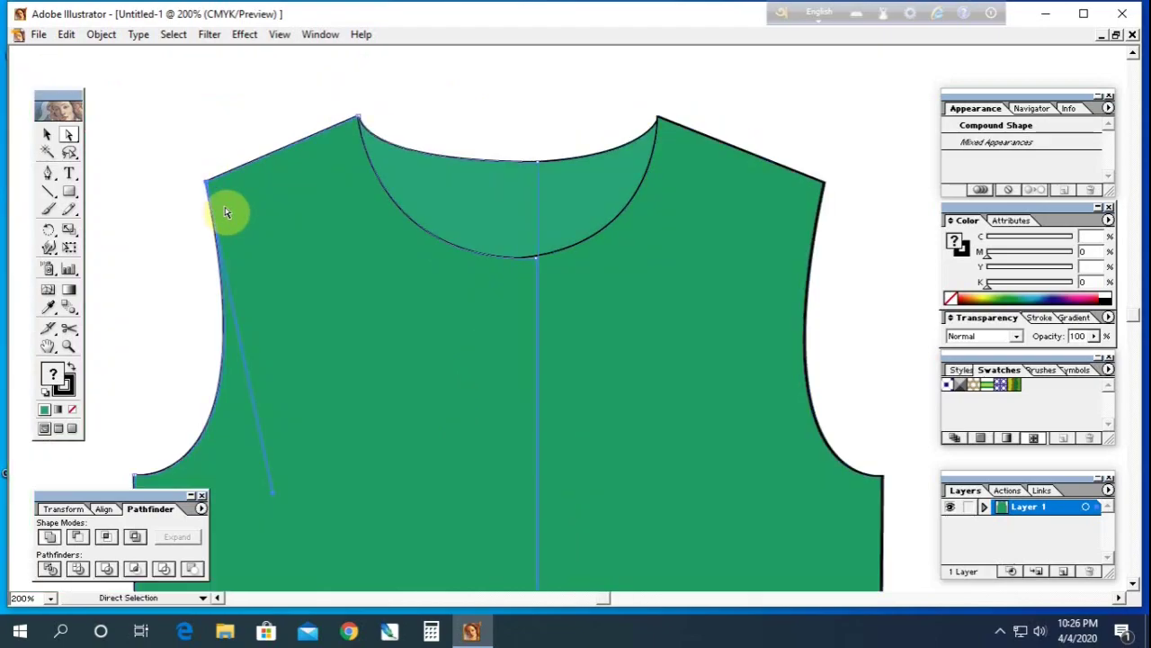
key(Left)
key(Left)
key(Left)
key(Left)
key(Left)
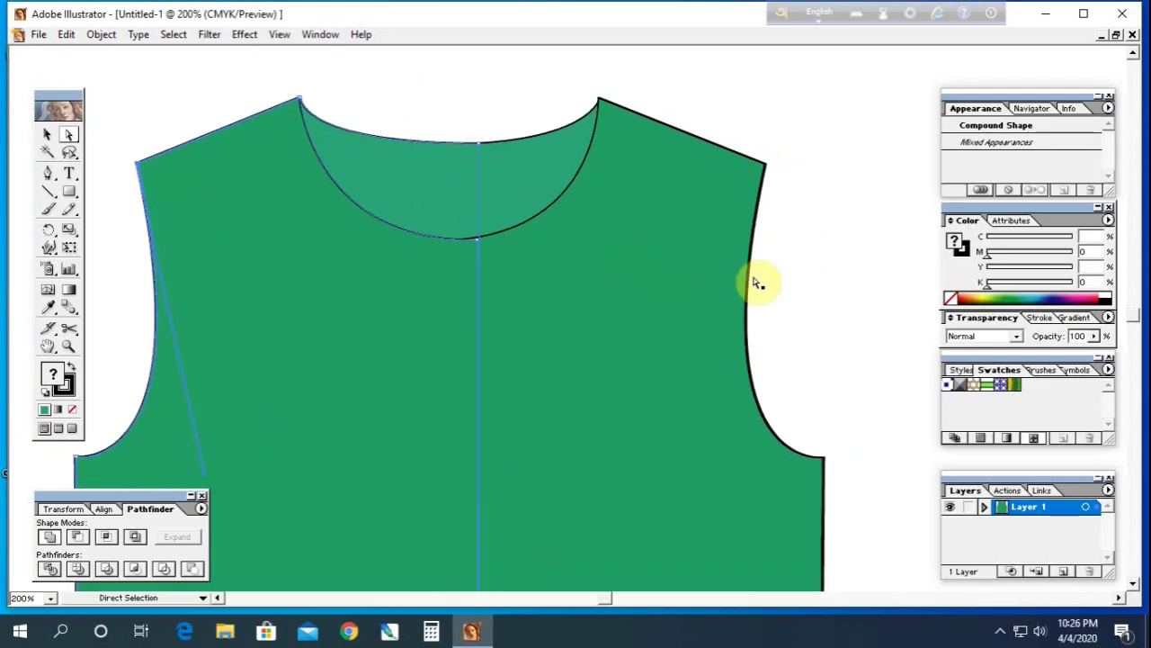
click(828, 267)
mouse_move(729, 298)
mouse_down()
mouse_move(566, 240)
mouse_move(527, 239)
mouse_up()
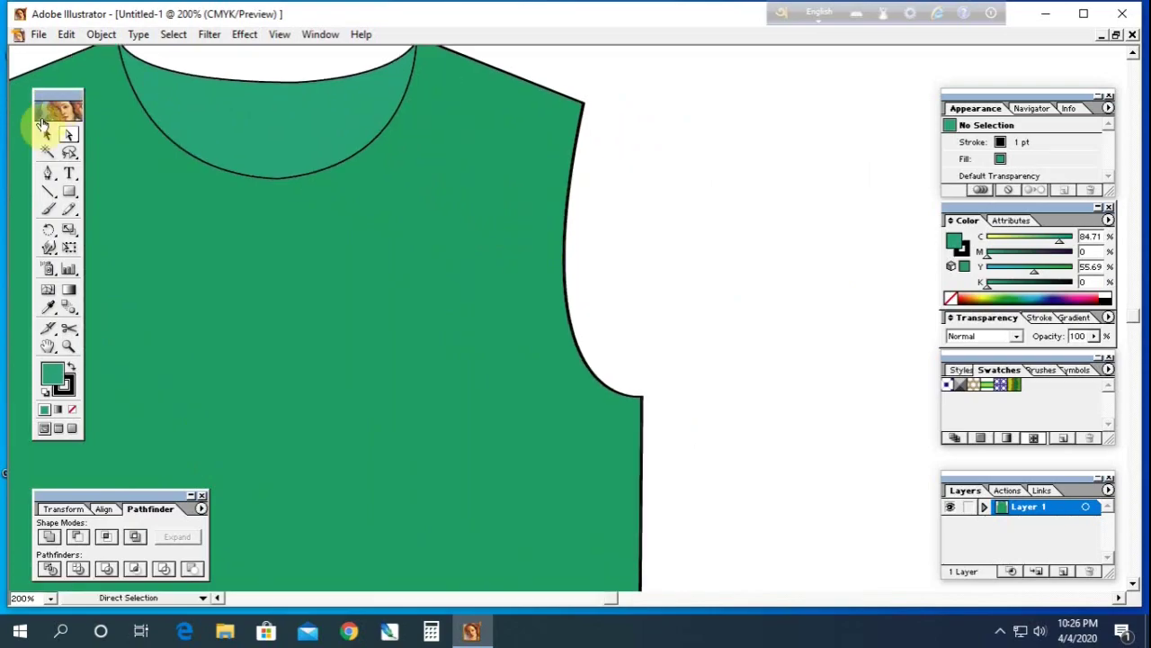
Step: Draw the four-corner sleeve outline with the Pen tool from the right shoulder corner
click(48, 174)
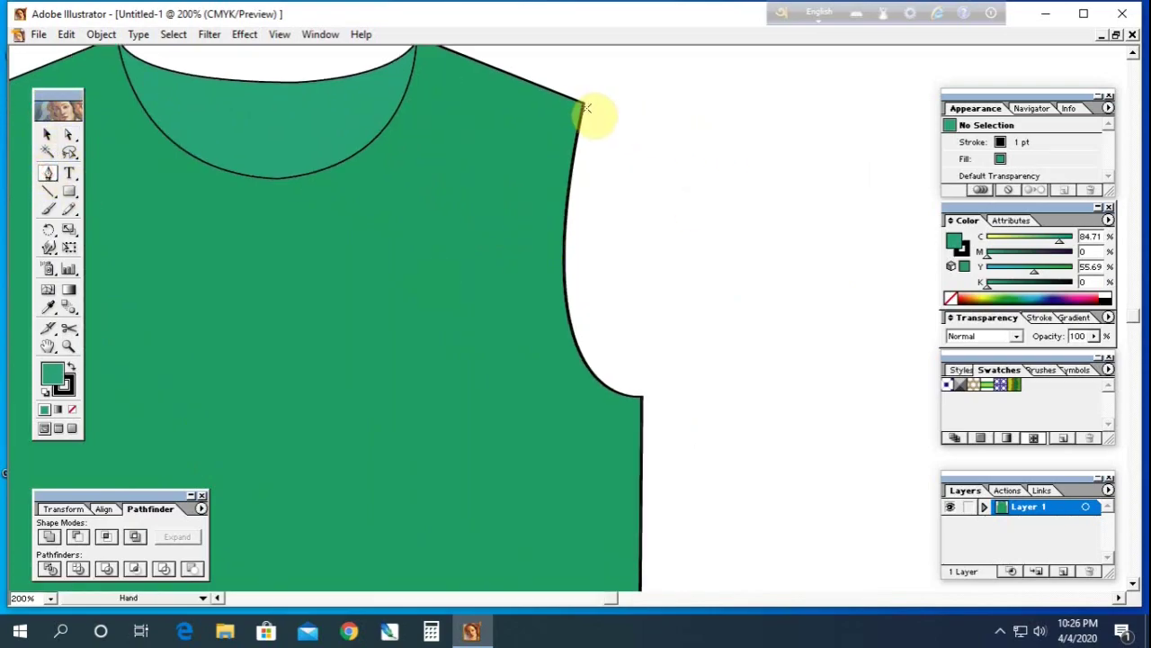
drag(586, 108, 506, 86)
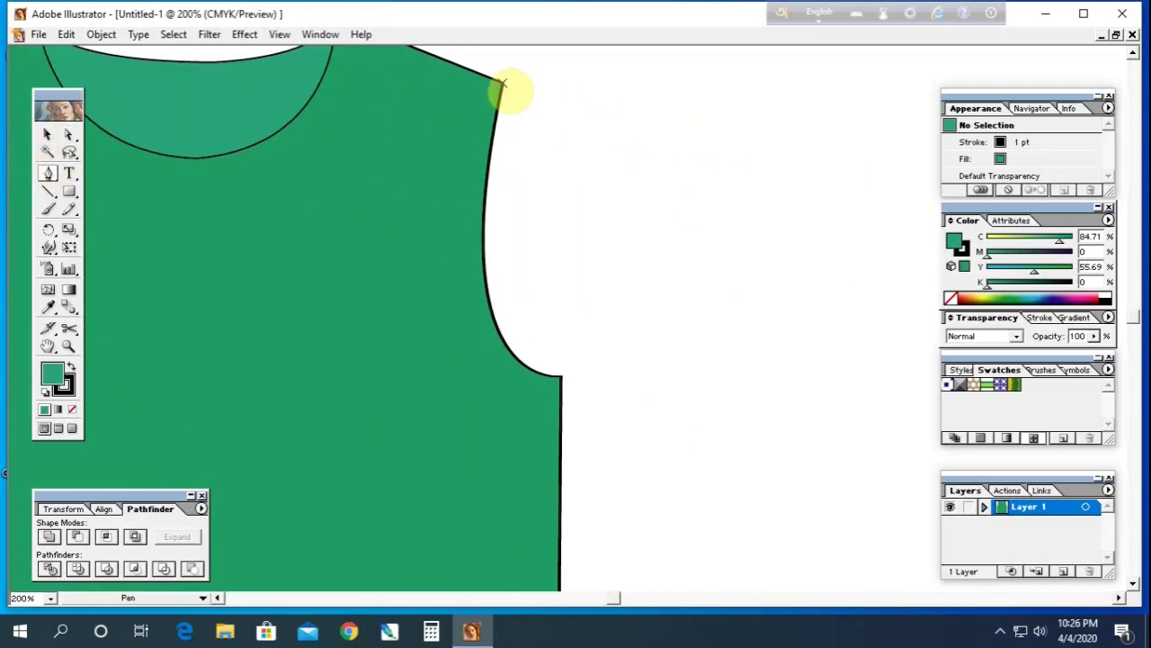
click(502, 82)
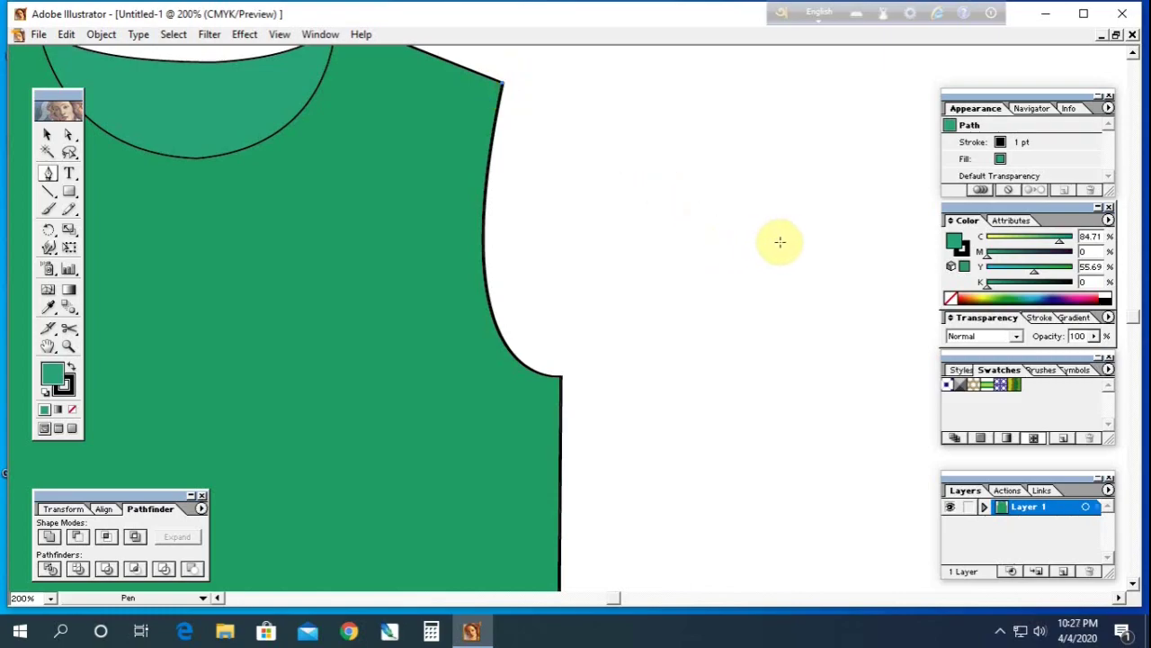
click(842, 251)
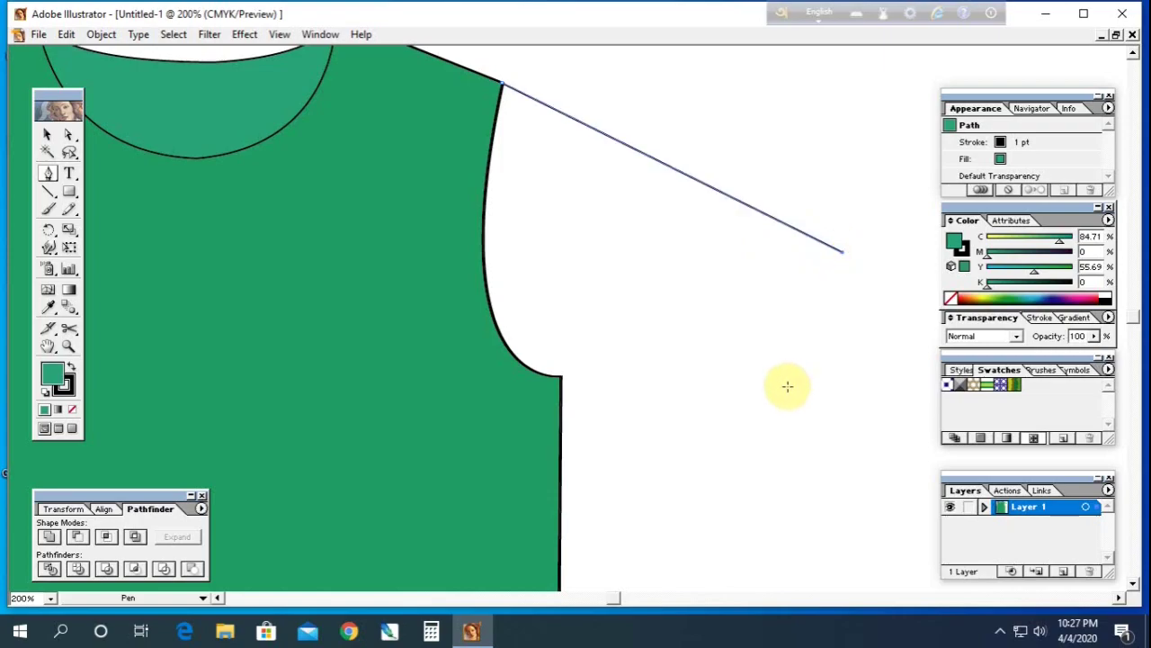
click(766, 416)
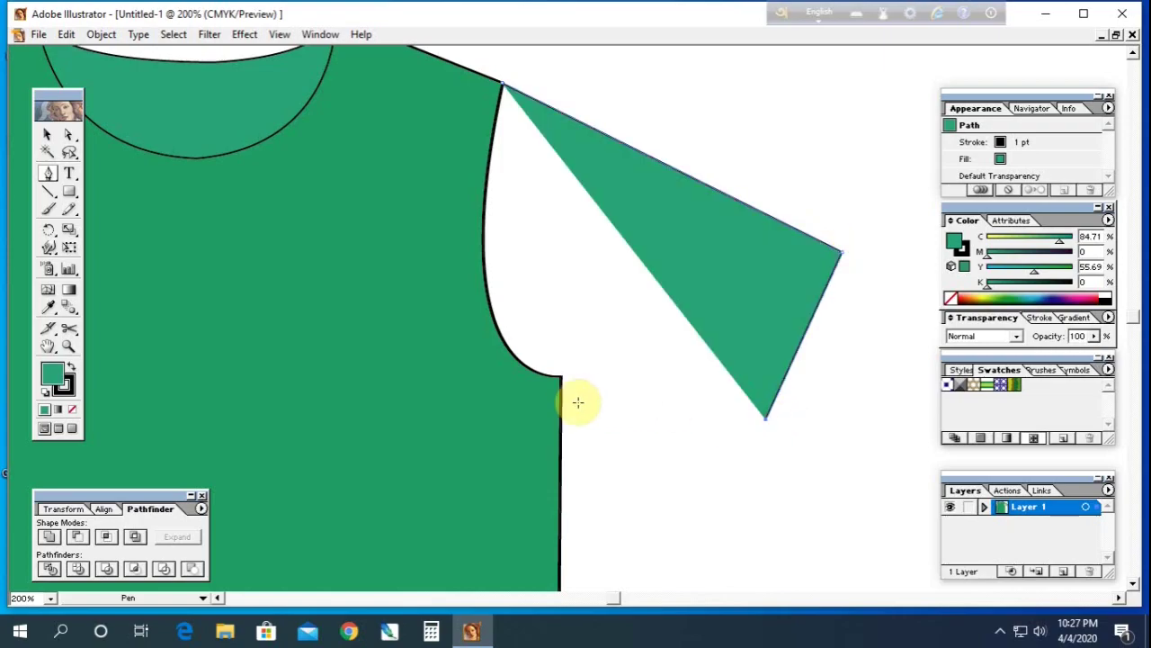
click(559, 376)
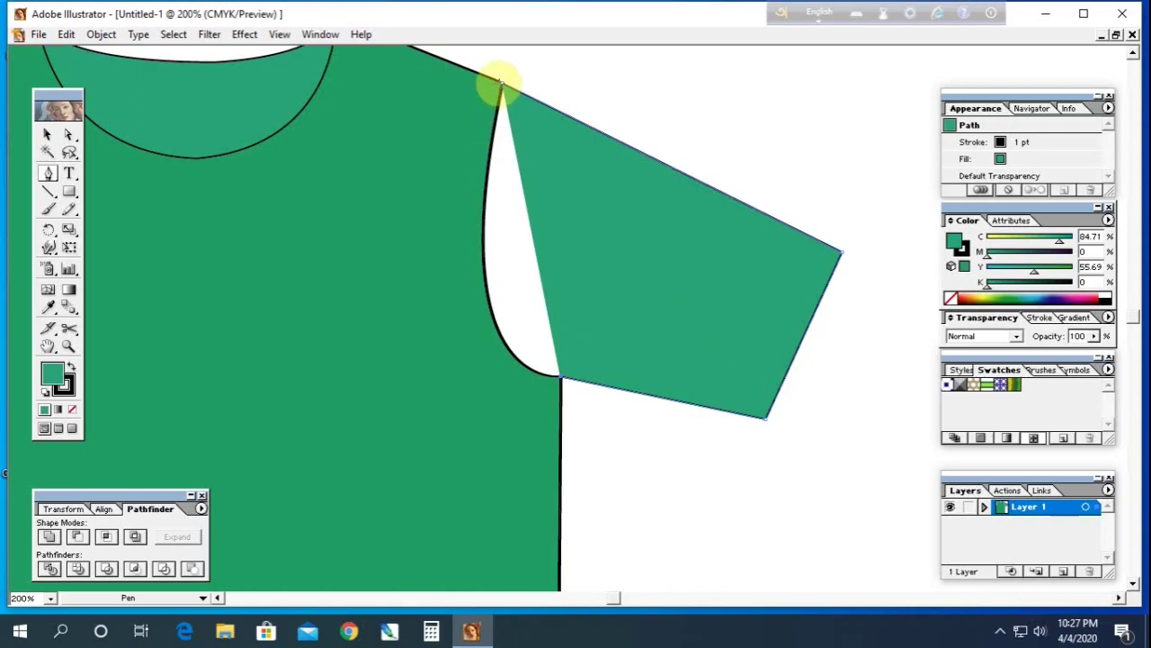
drag(502, 83, 565, 71)
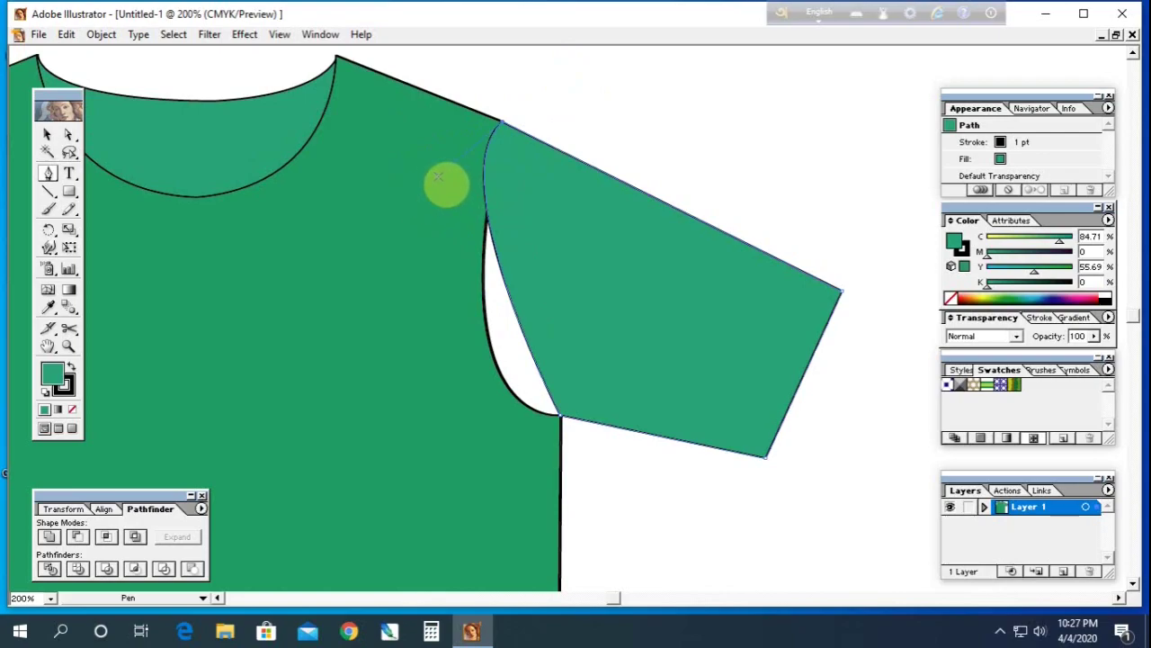
Step: Convert the shoulder anchor so the sleeve's inner edge curves along the armhole
key(alt)
drag(436, 179, 430, 435)
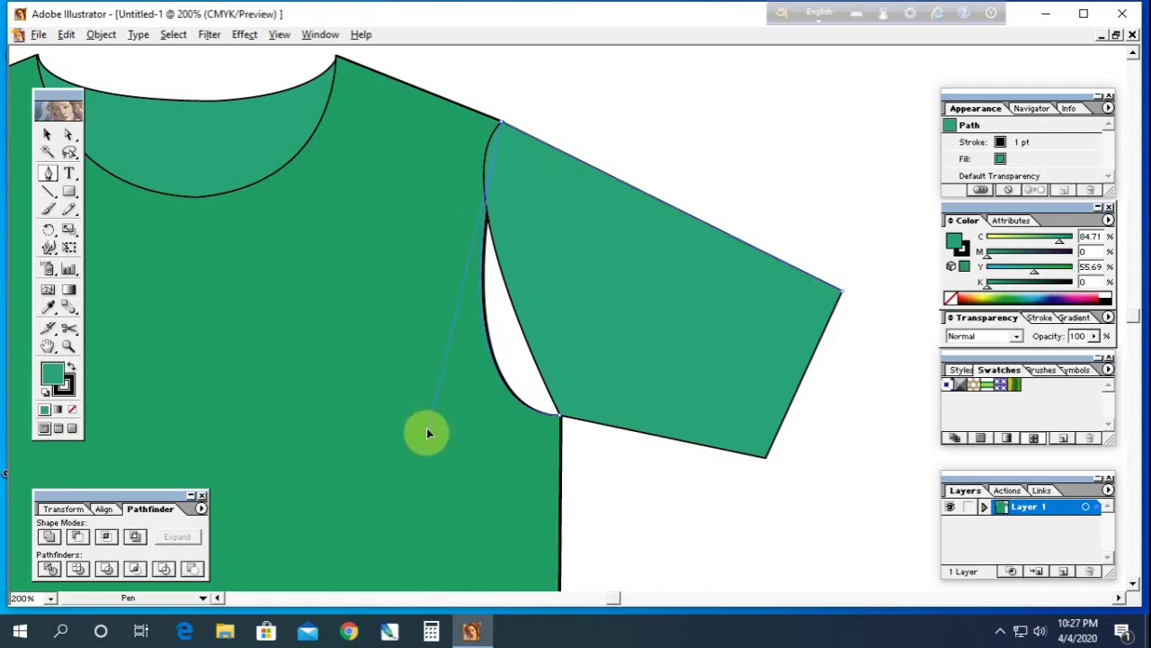
ctrl+click(709, 126)
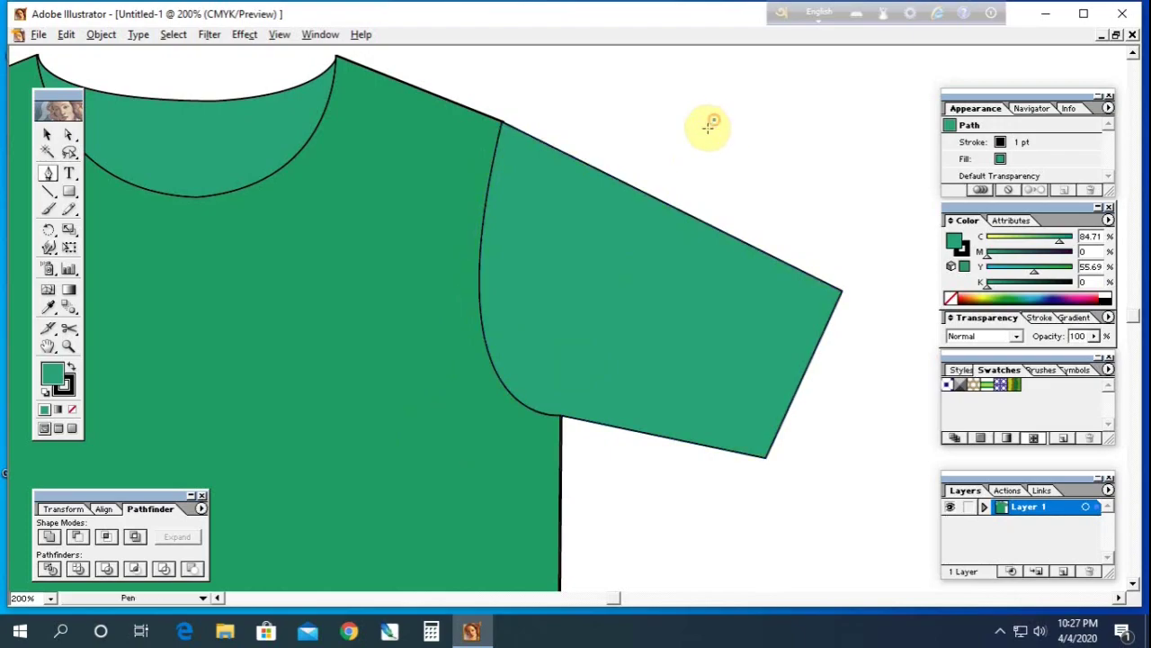
key(ctrl)
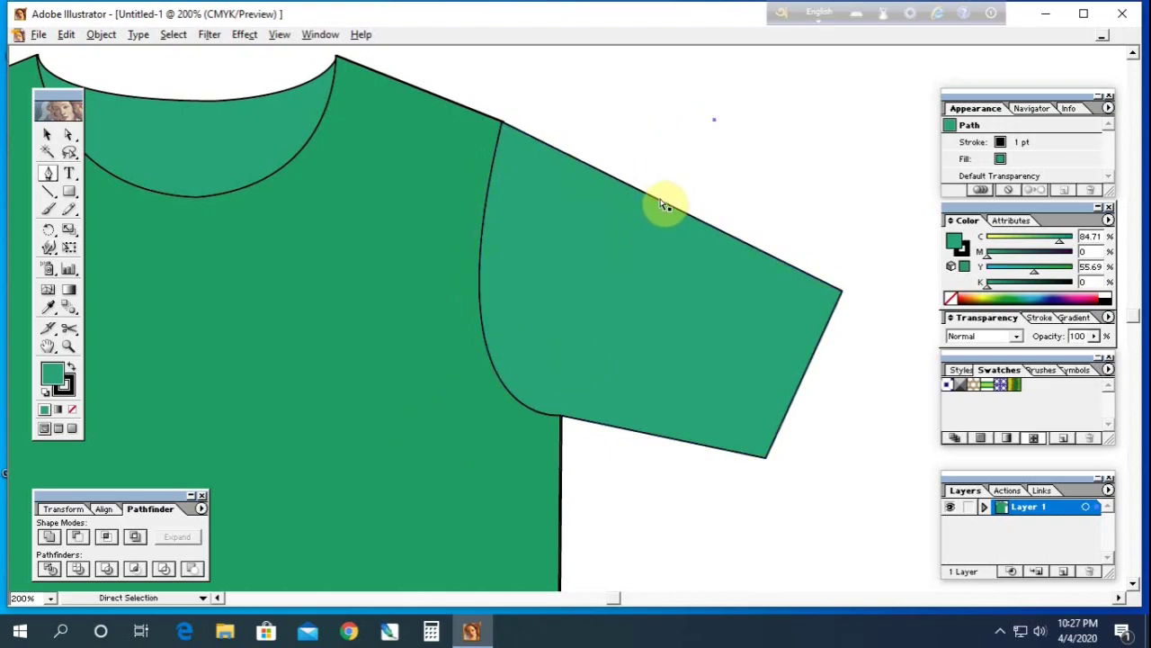
ctrl+click(662, 205)
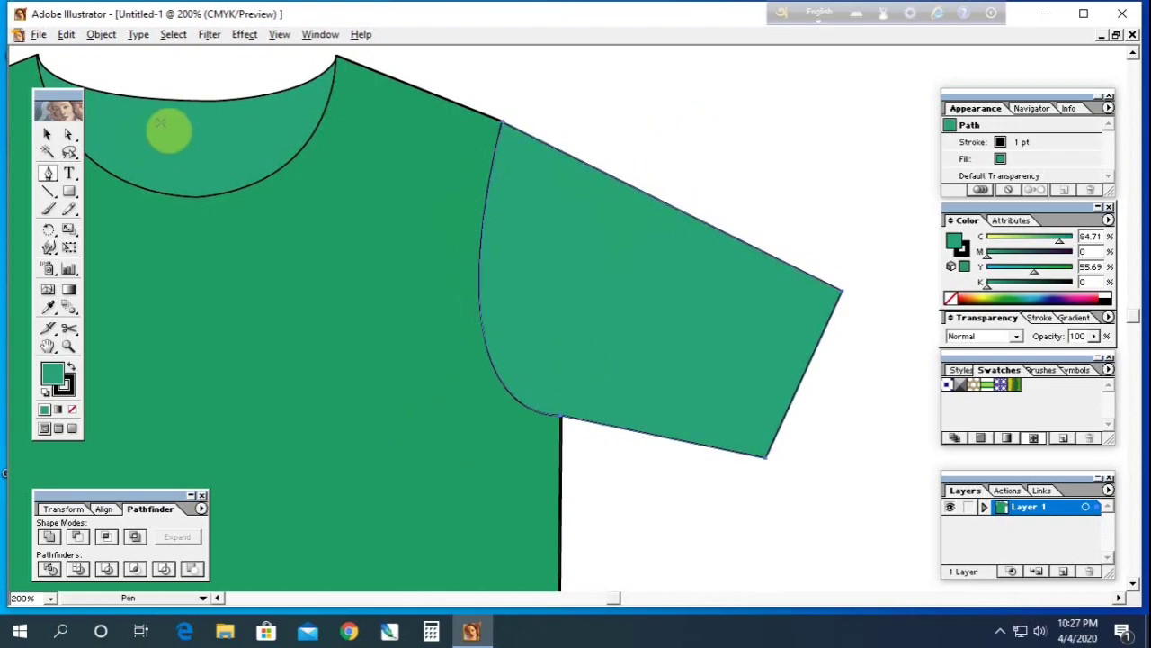
Step: Shift the sleeve's cuff-edge anchors left to shorten the sleeve
click(69, 134)
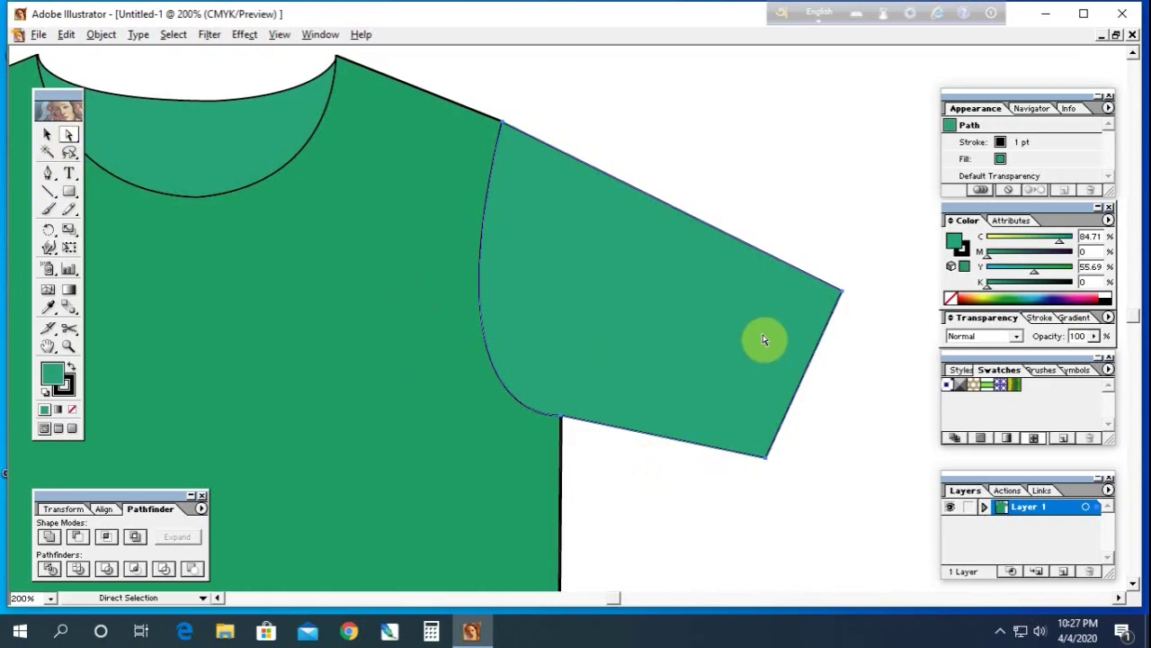
drag(706, 363, 564, 284)
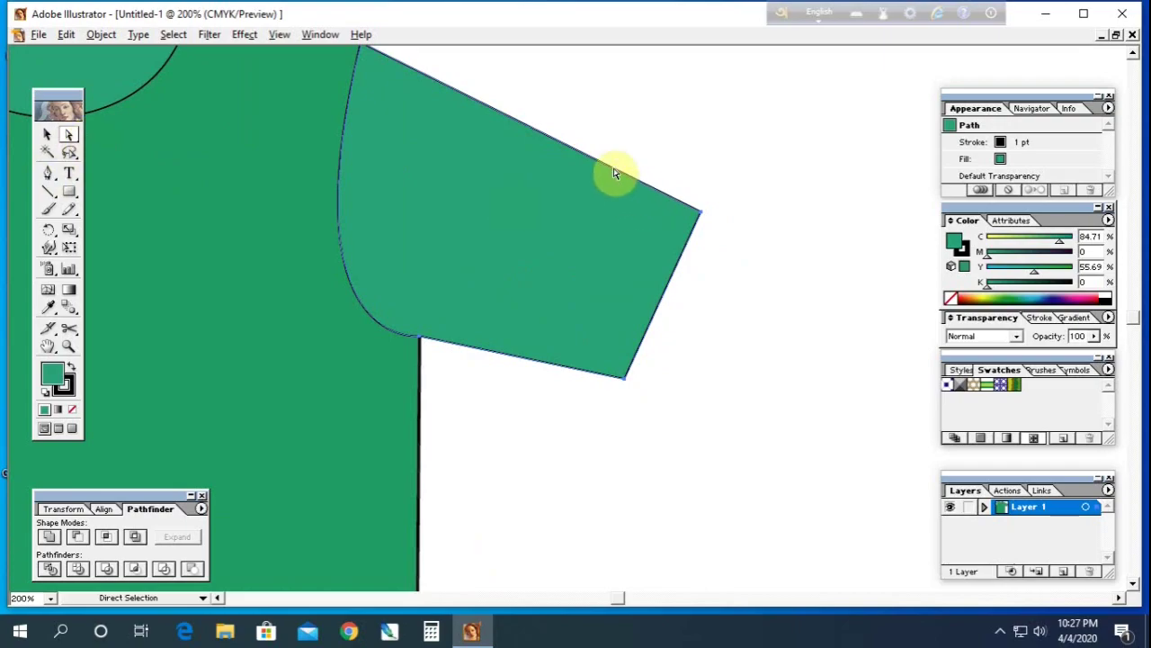
drag(641, 132, 809, 436)
drag(784, 118, 588, 419)
drag(658, 307, 613, 286)
click(687, 332)
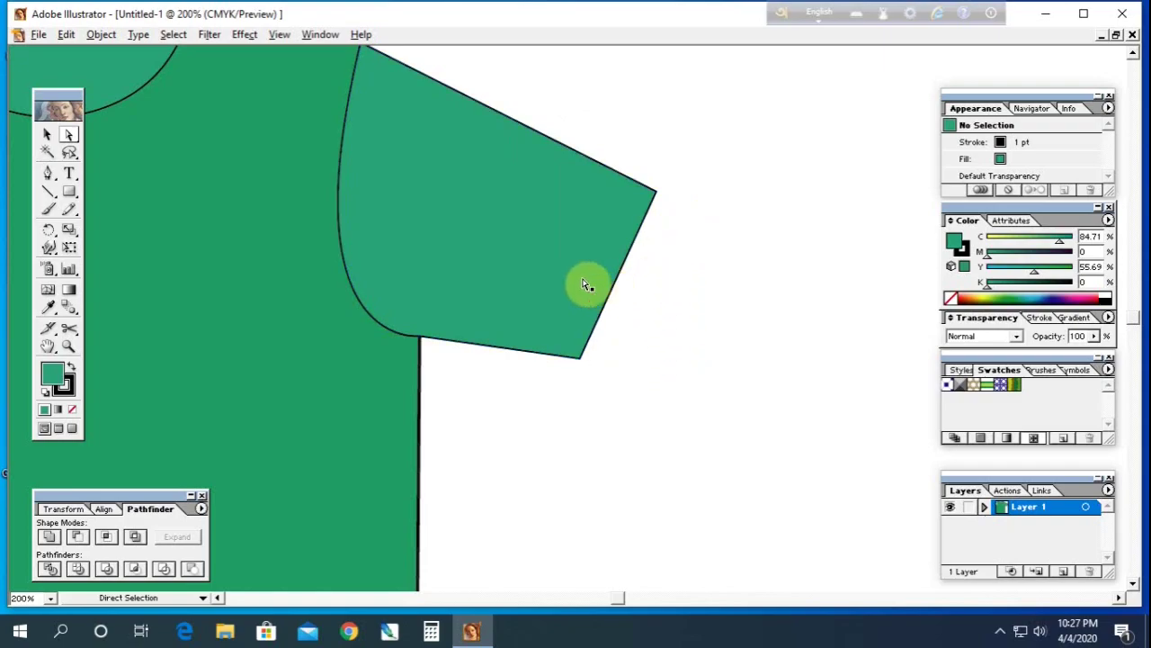
Step: Delete the stray brush dot accidentally made on the canvas
key(b)
drag(494, 249, 578, 381)
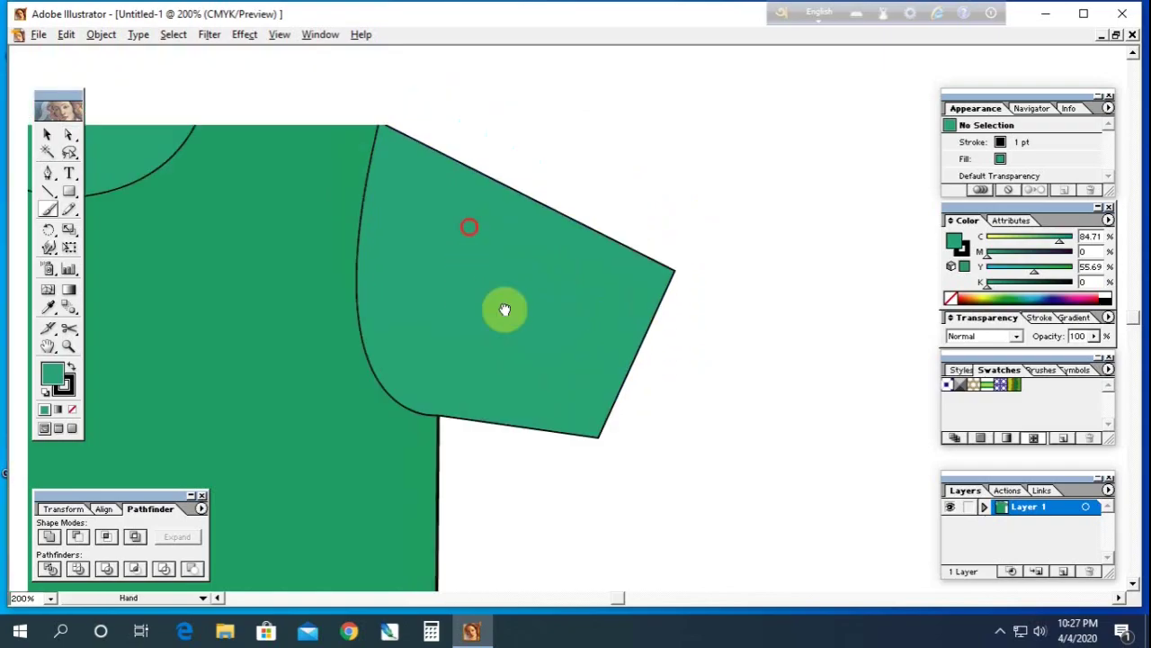
click(787, 339)
key(a)
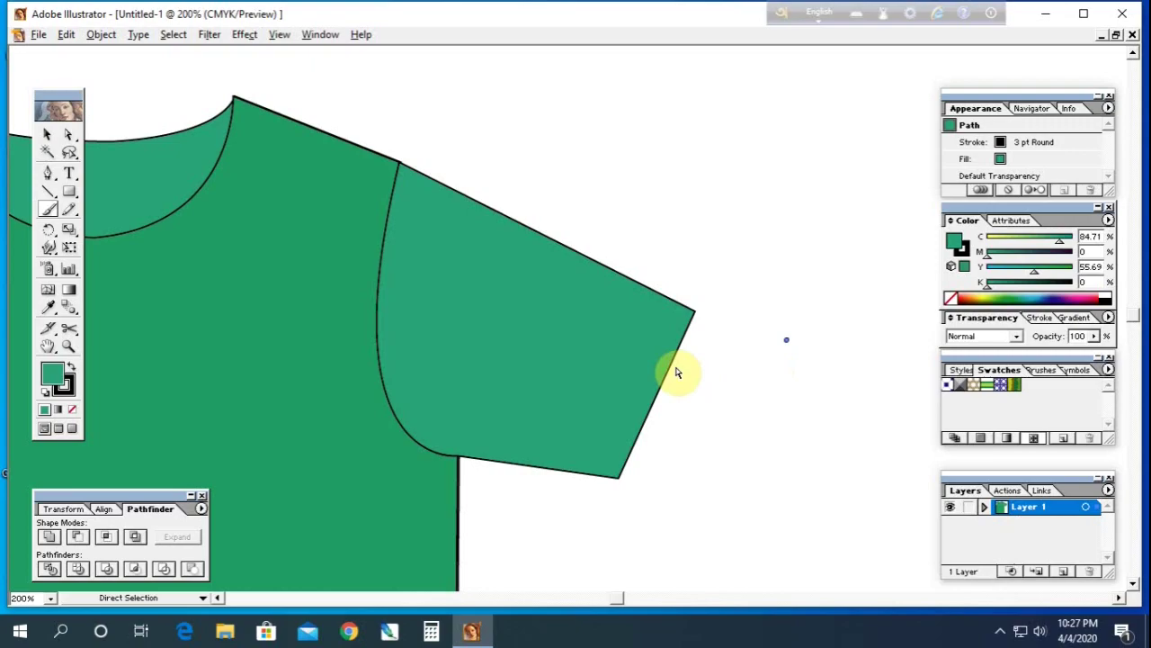
key(Delete)
click(68, 134)
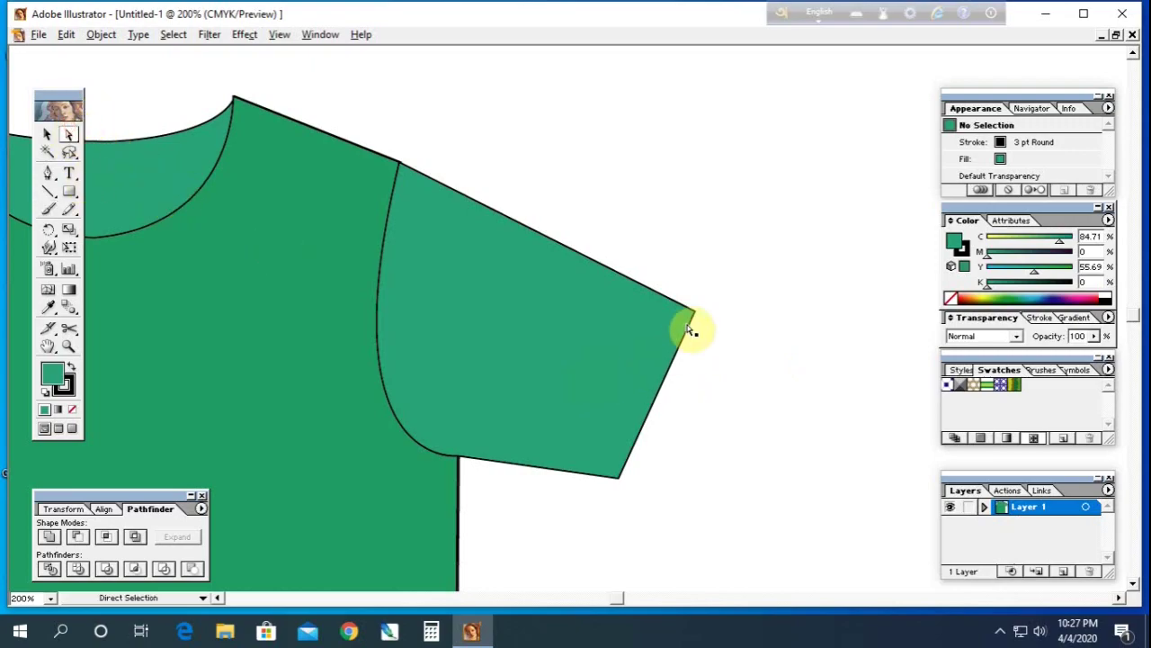
Step: Pull the upper cuff corner inward and raise the bottom cuff corner
drag(722, 264, 594, 404)
drag(695, 313, 671, 296)
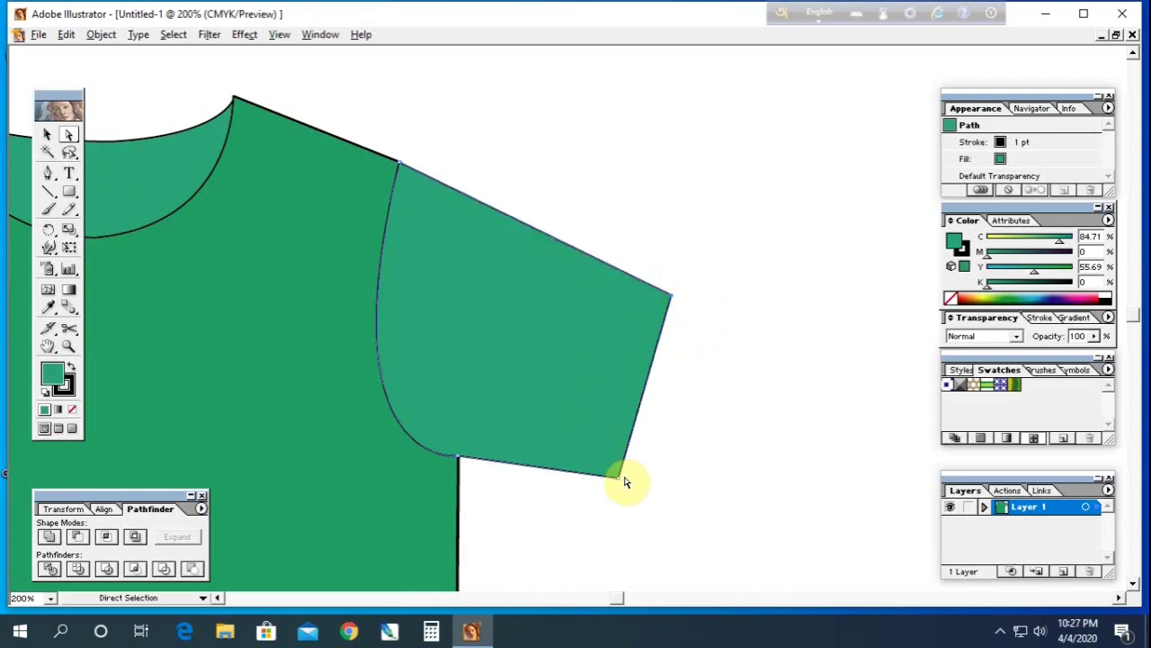
drag(618, 481, 614, 461)
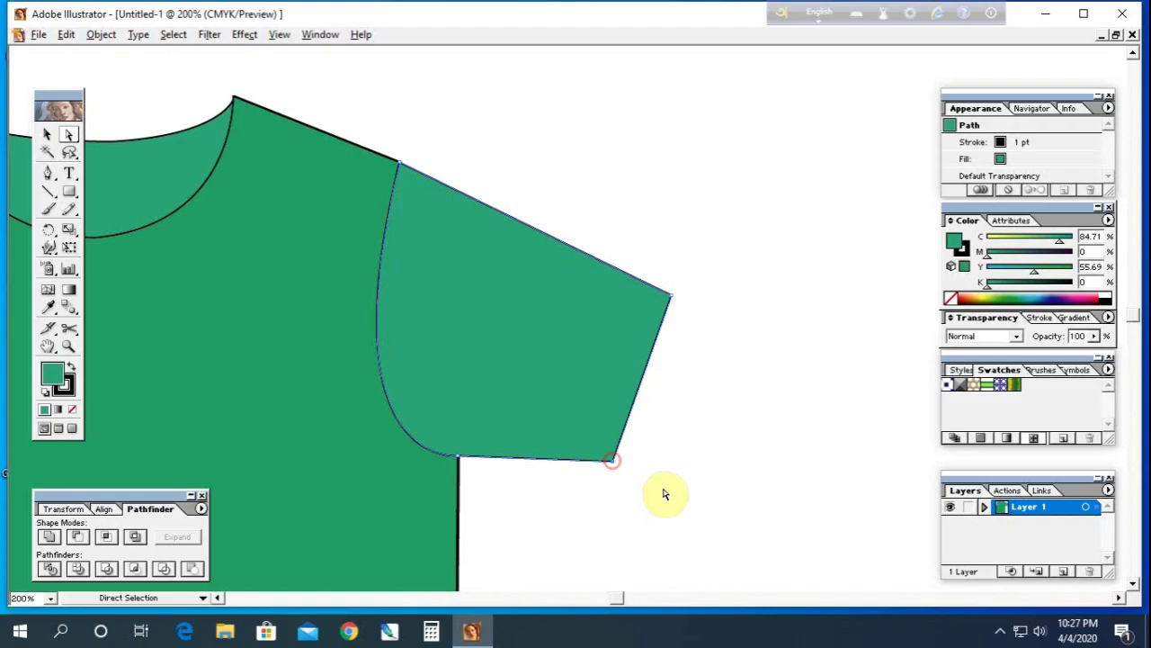
click(663, 492)
click(626, 435)
mouse_move(632, 449)
mouse_down()
mouse_move(611, 469)
mouse_move(627, 483)
mouse_up()
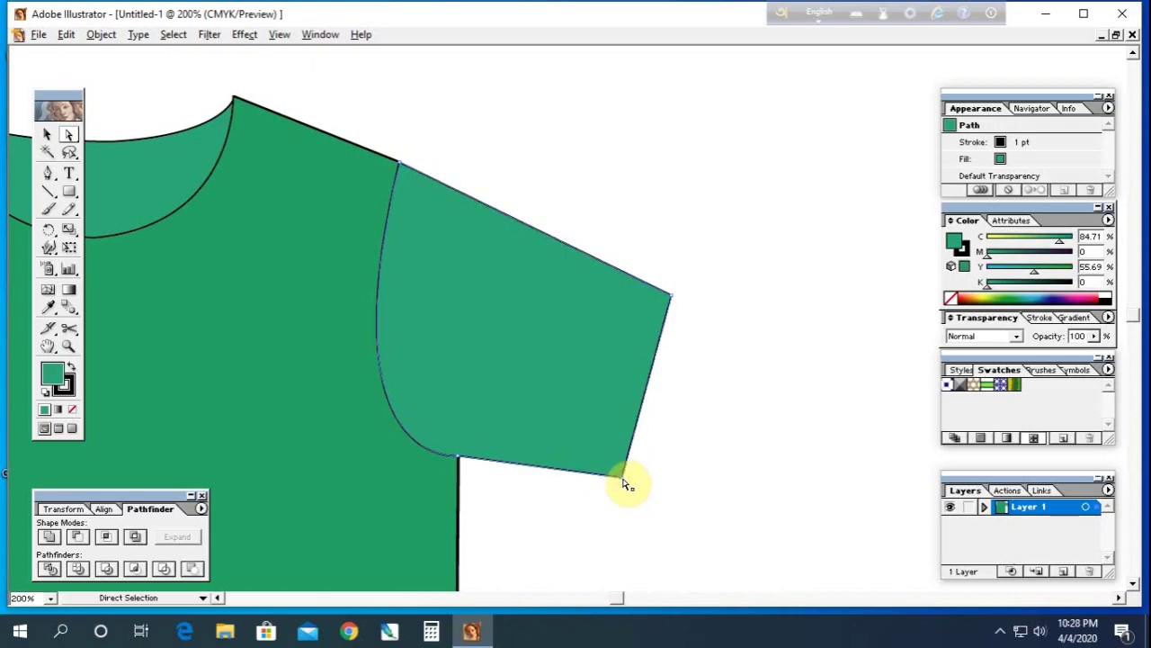
Step: Raise the sleeve curve's direction handle at the shoulder so its edge hugs the body
click(669, 507)
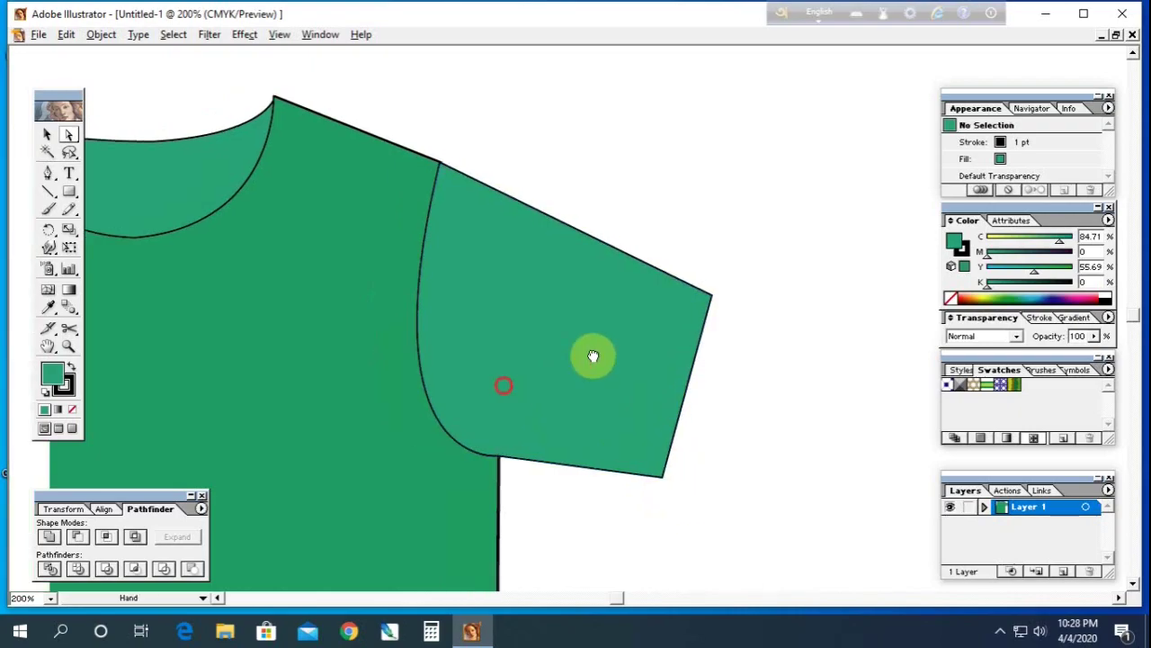
drag(531, 380, 653, 321)
key(space)
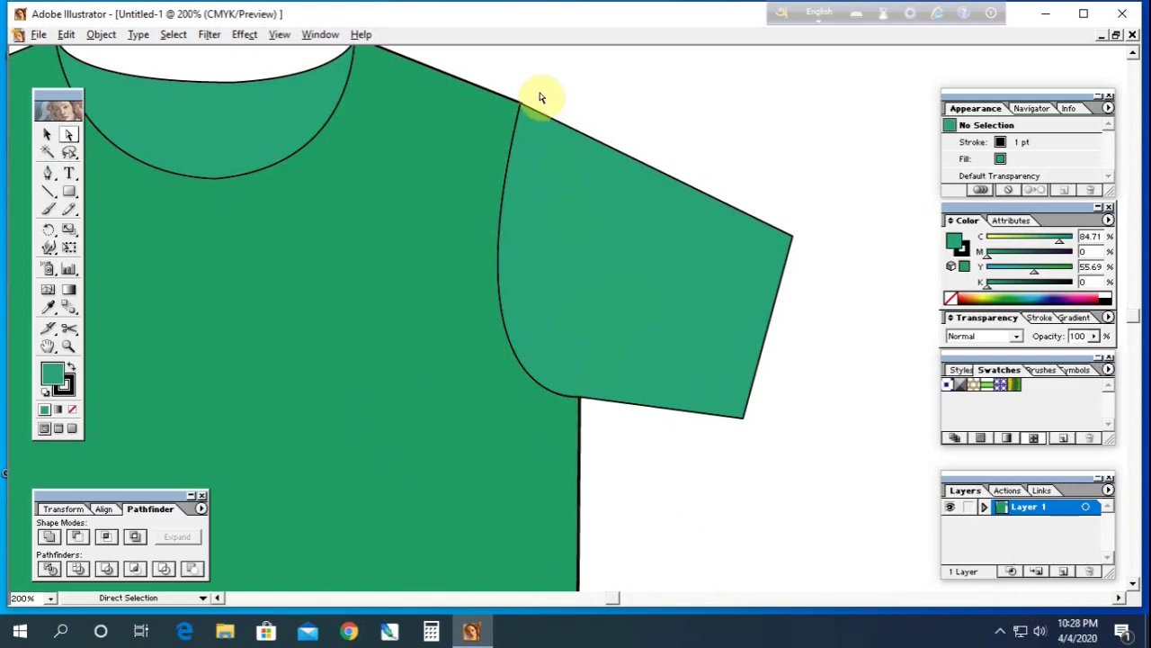
mouse_move(541, 98)
mouse_down()
mouse_move(456, 420)
mouse_move(453, 404)
mouse_up()
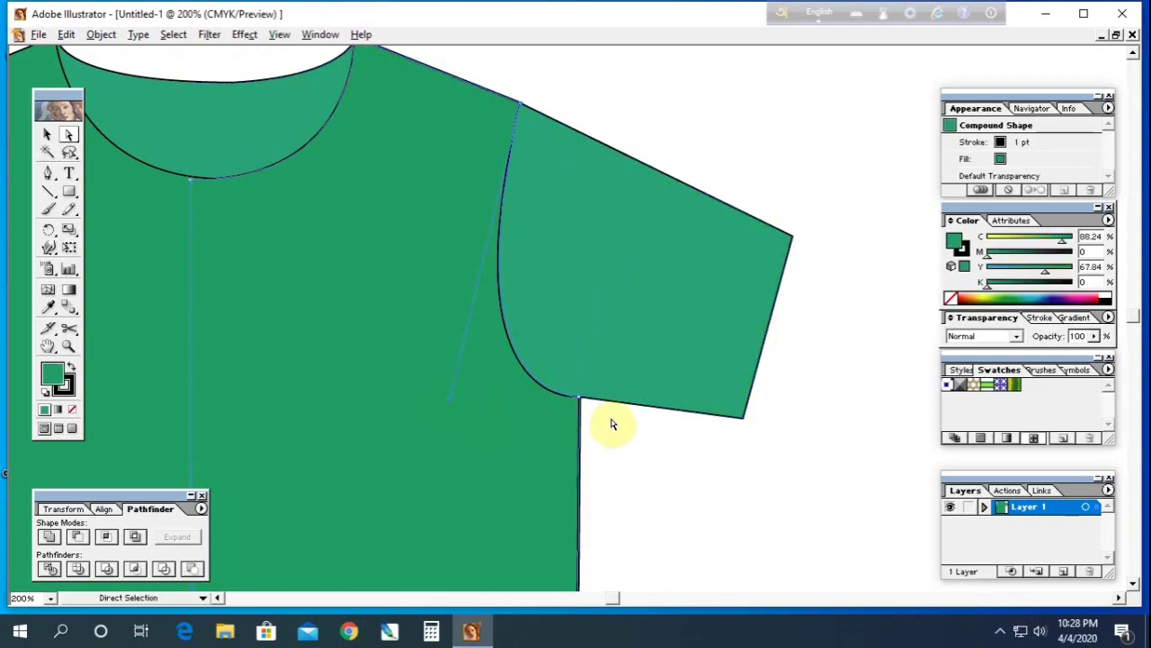
drag(561, 86, 500, 144)
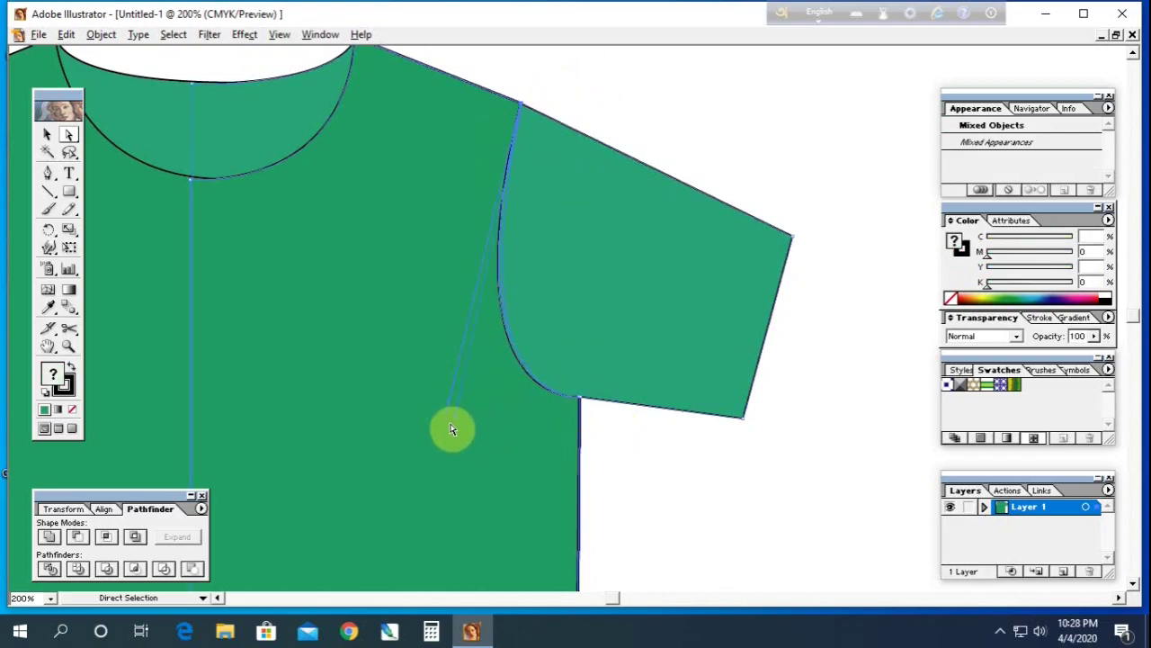
drag(455, 420, 451, 402)
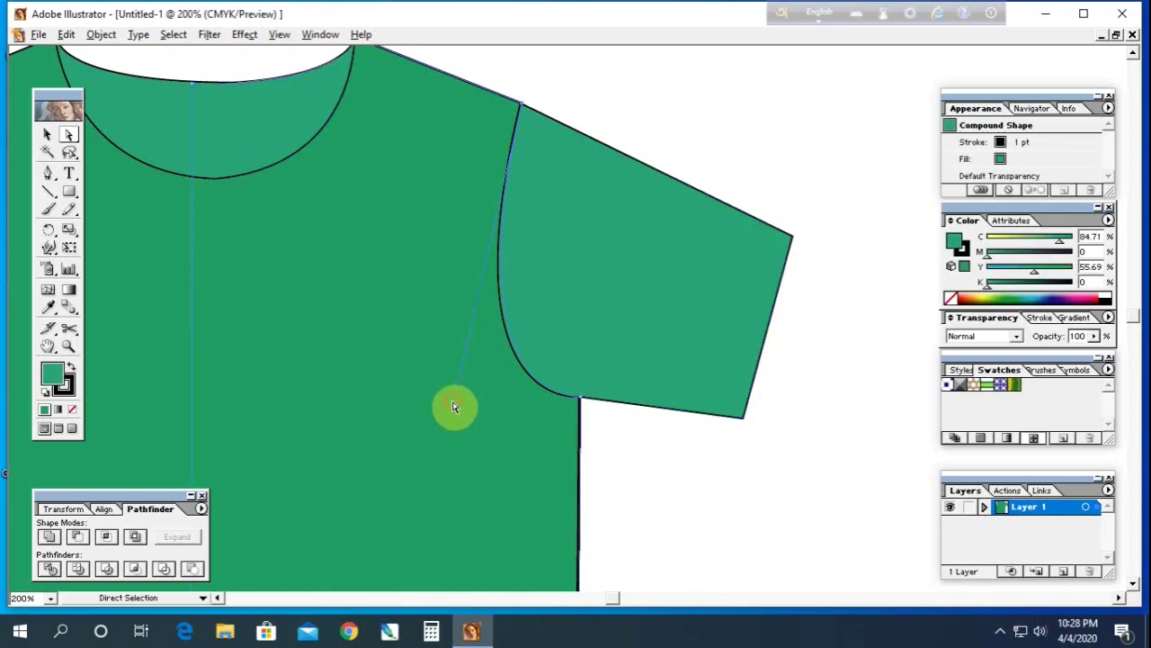
drag(600, 75, 536, 110)
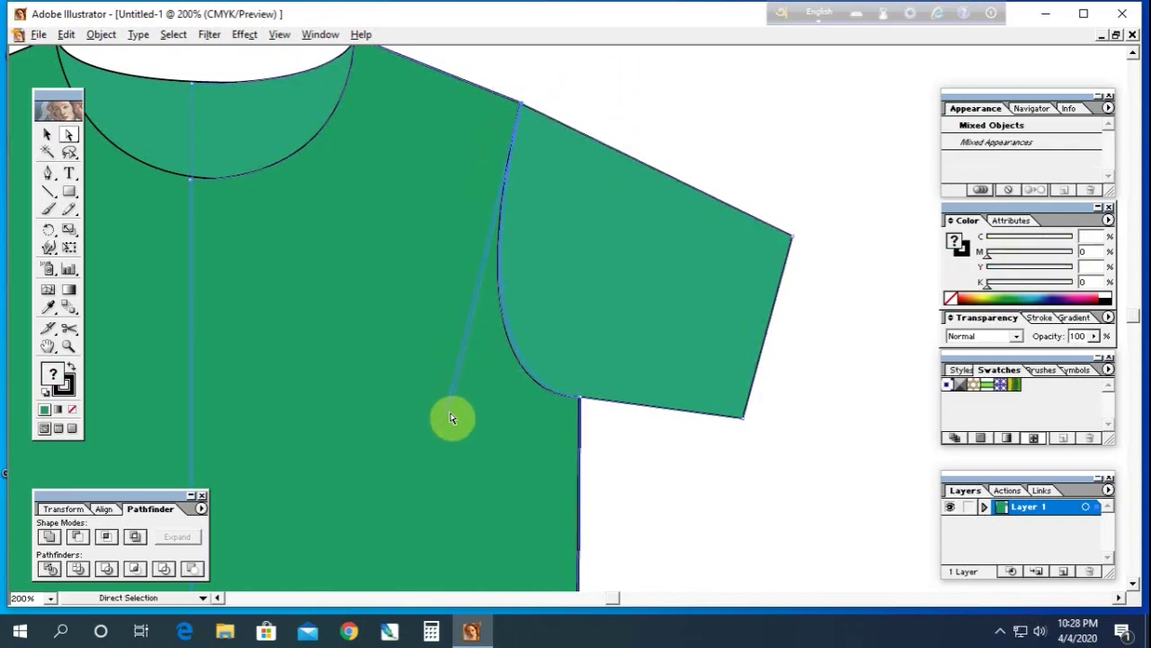
drag(451, 410, 450, 396)
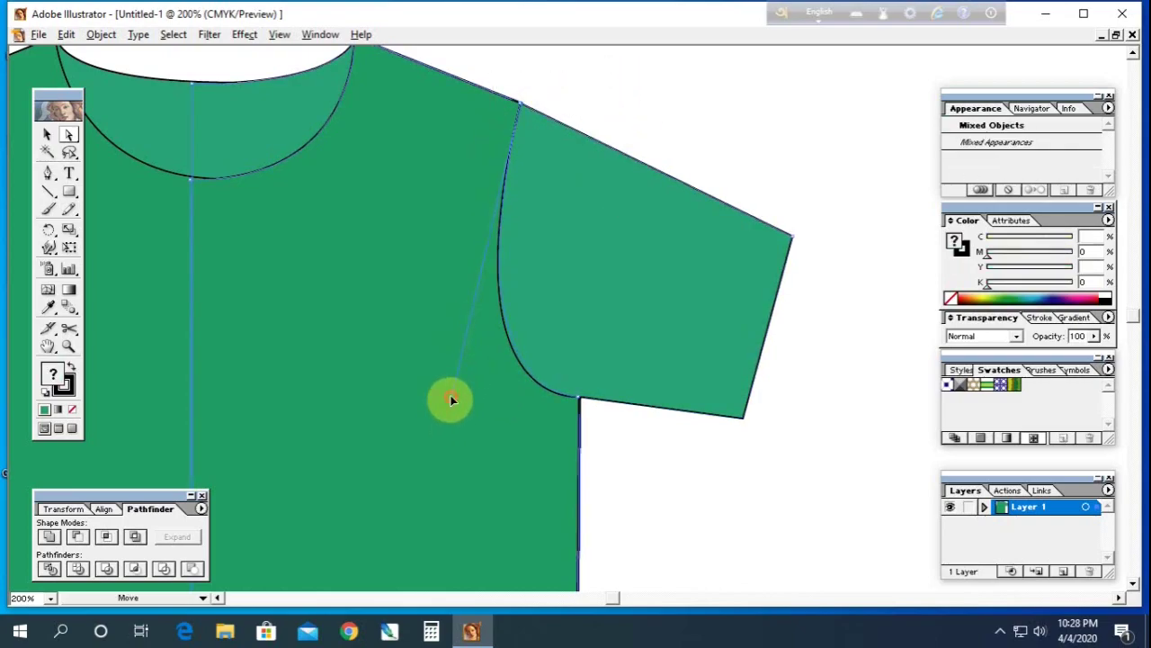
click(681, 449)
click(655, 259)
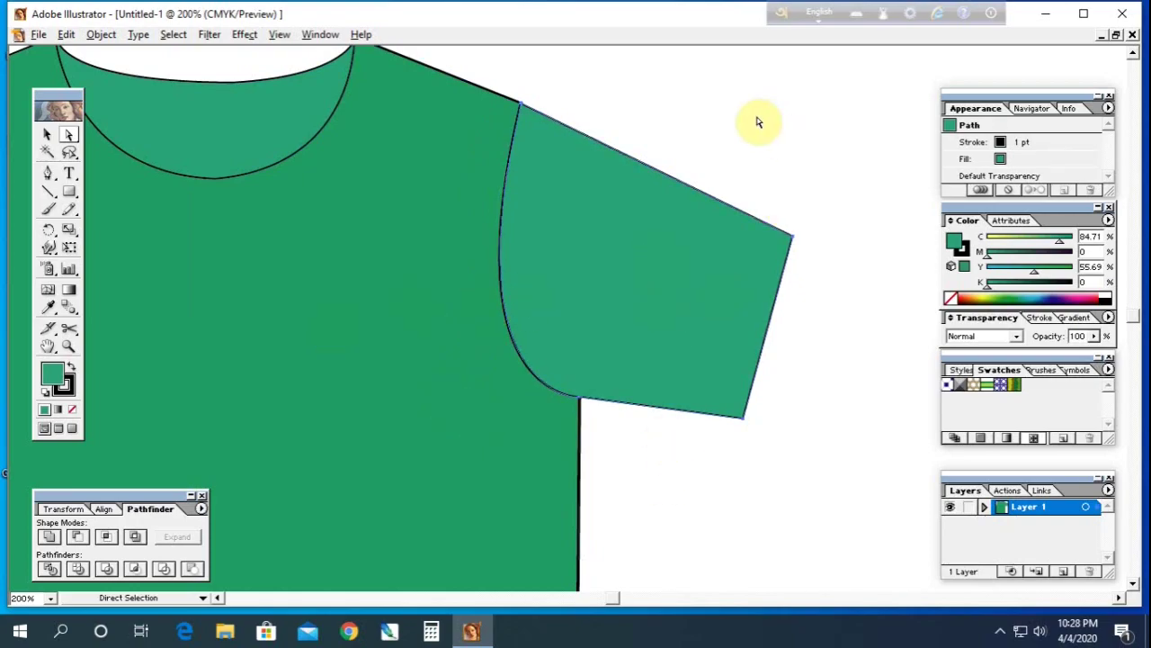
click(754, 116)
click(617, 258)
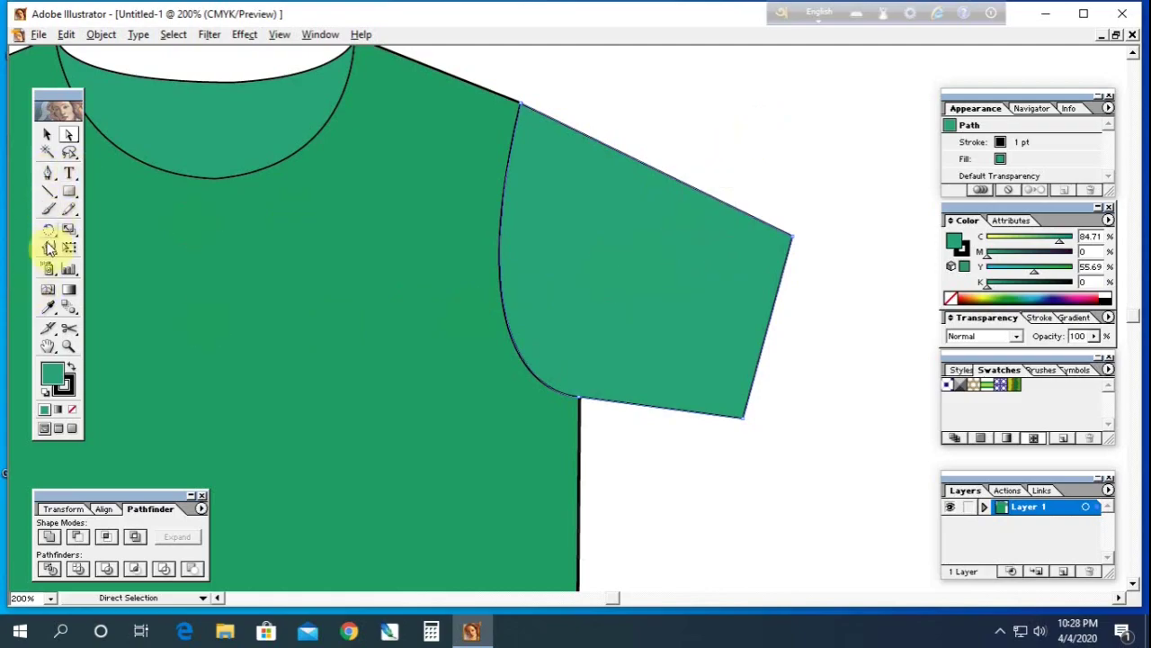
Step: Eyedropper the body's darker green (C 88.24 / Y 67.84) onto the sleeve
click(47, 307)
click(369, 364)
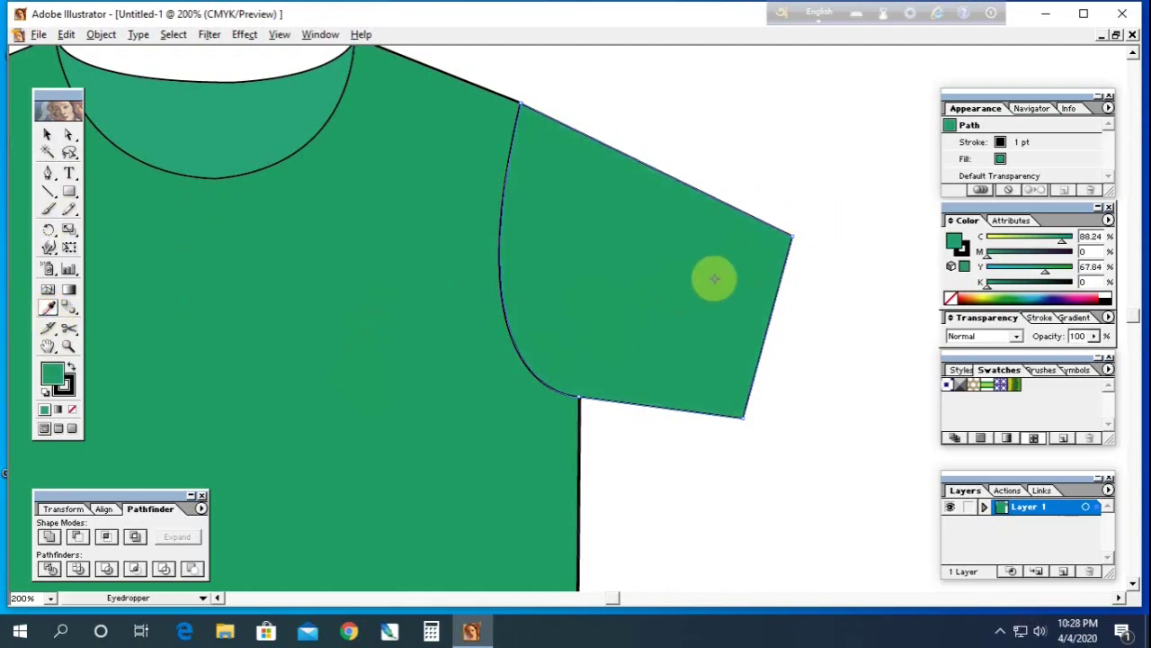
click(69, 135)
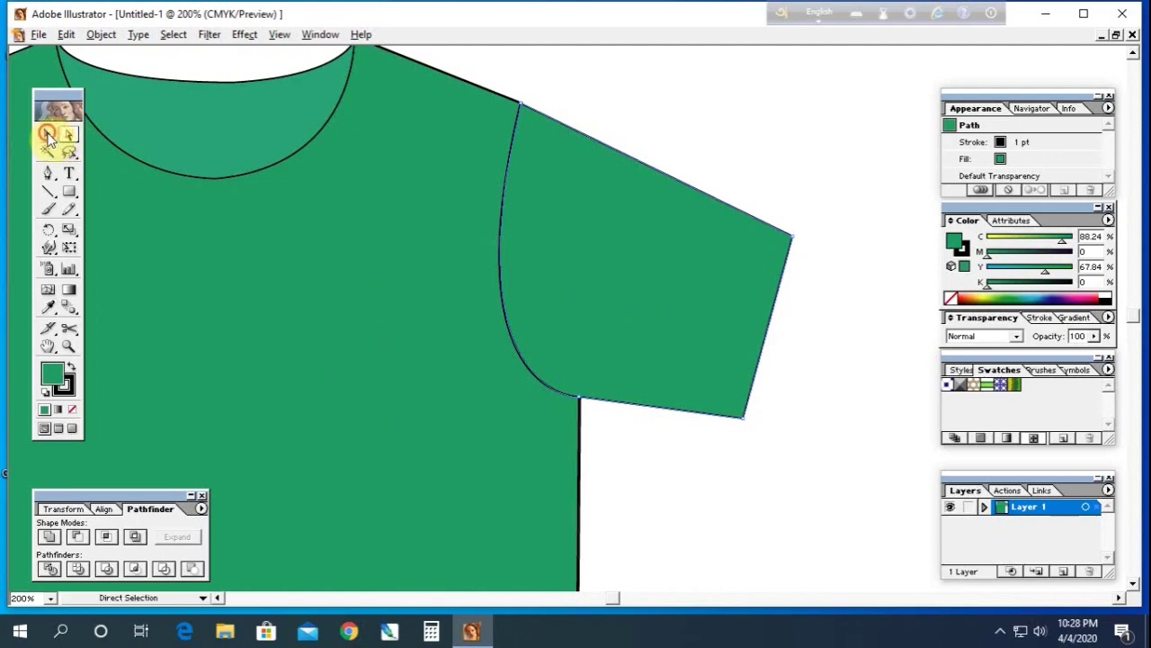
click(635, 76)
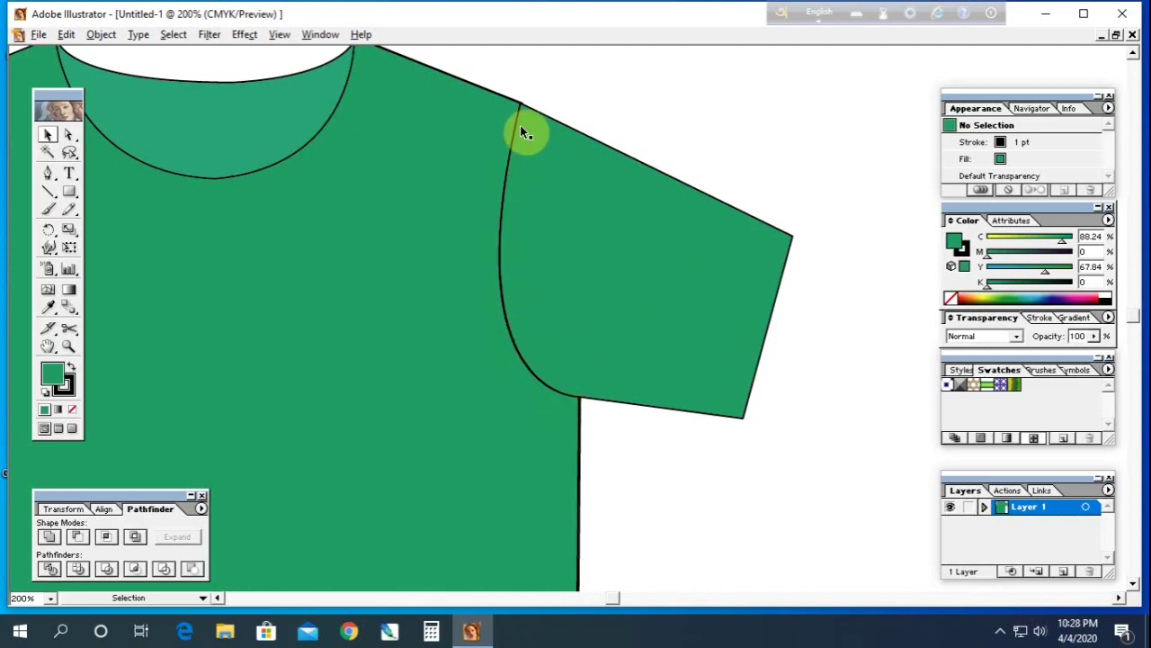
Step: Pen-trace an unfilled curved stitch path from the shoulder seam down to the armpit
click(48, 175)
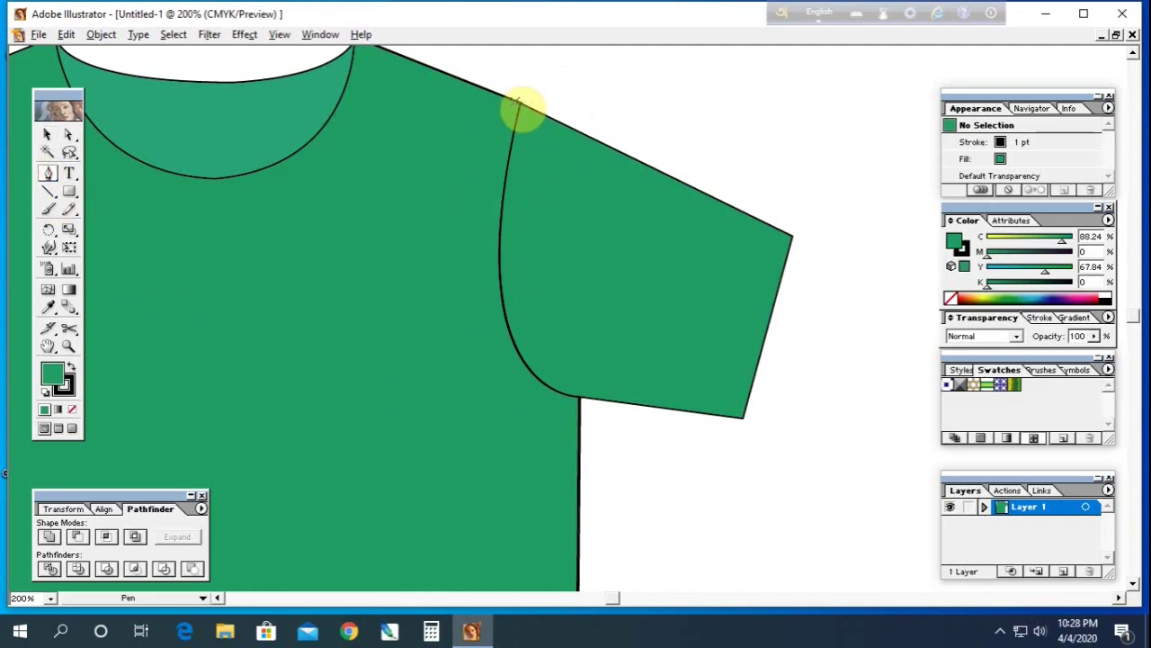
click(519, 106)
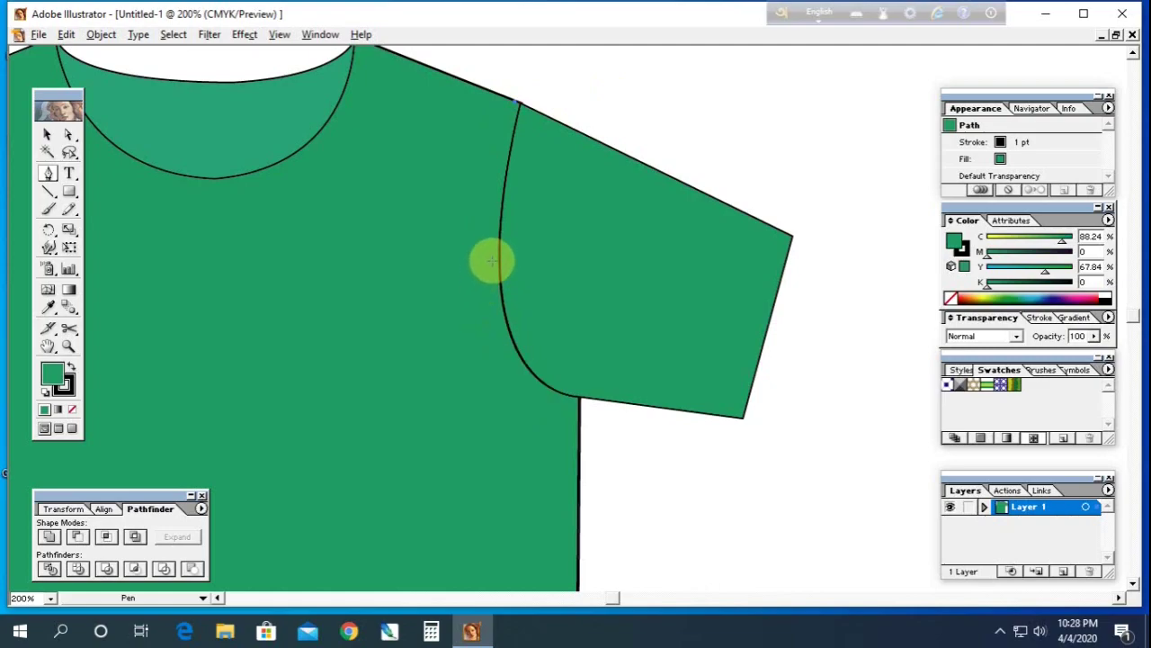
drag(494, 261, 503, 322)
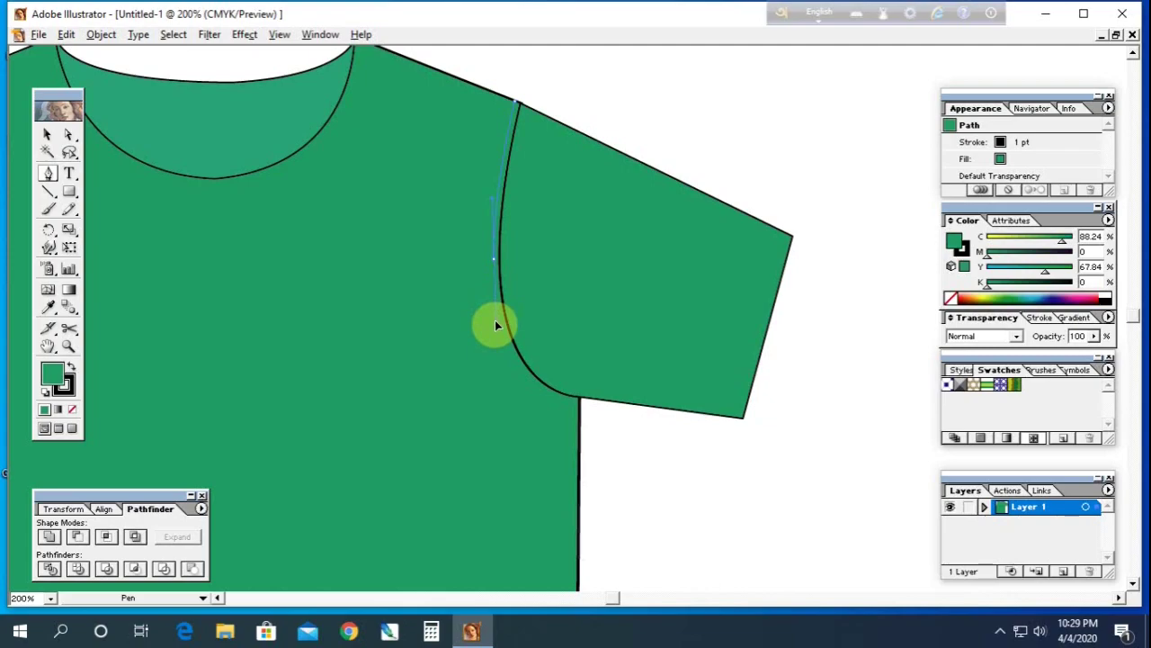
click(495, 322)
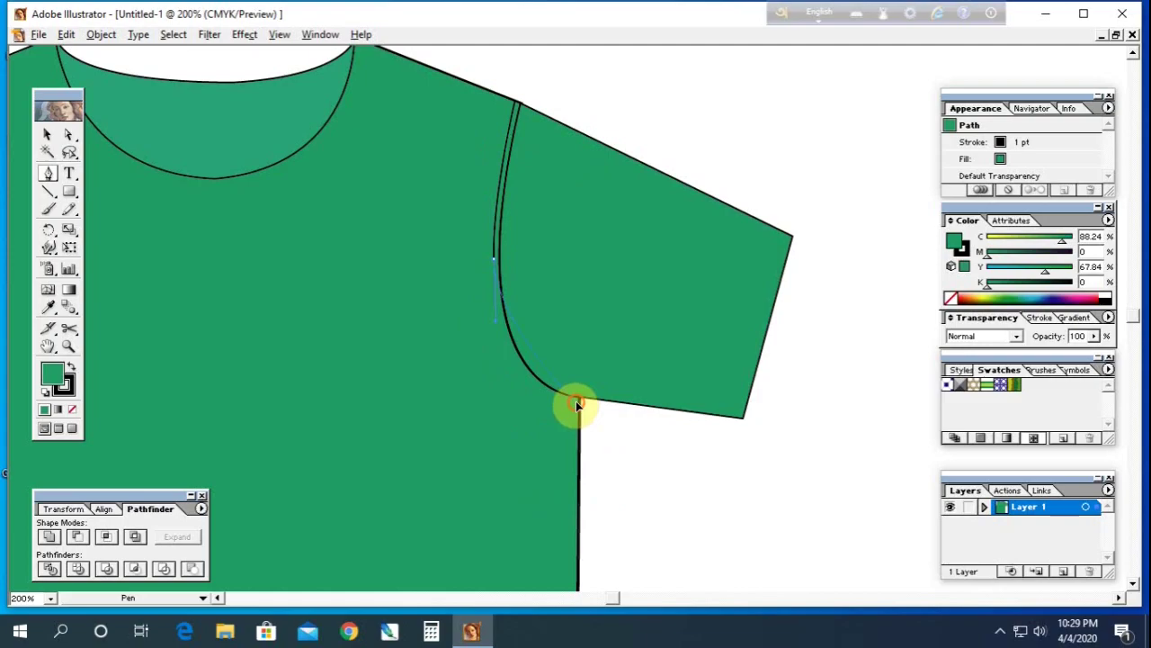
drag(576, 402, 641, 414)
drag(645, 415, 645, 414)
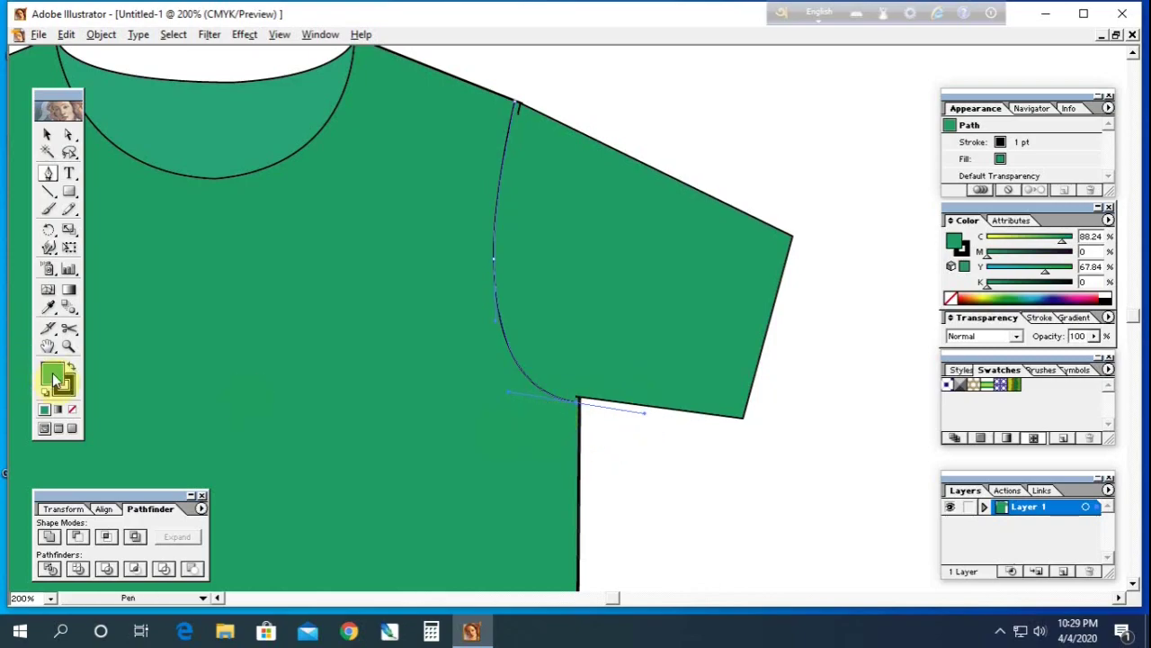
click(71, 411)
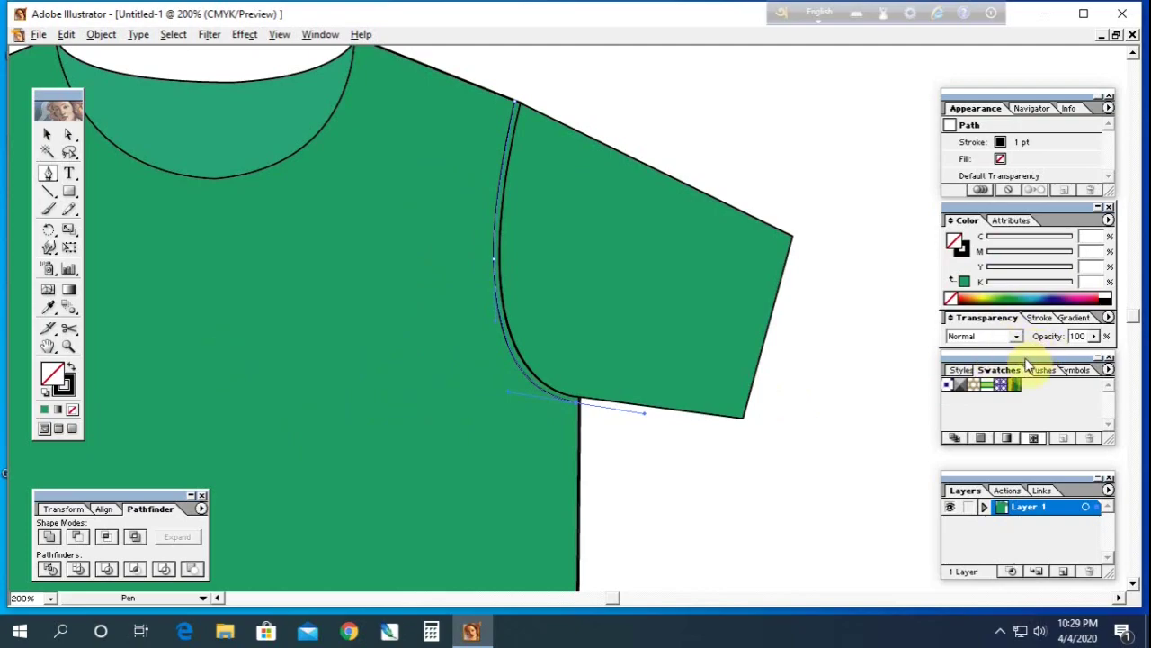
Step: Expand the Stroke panel to show its full options, including dashes
click(1040, 317)
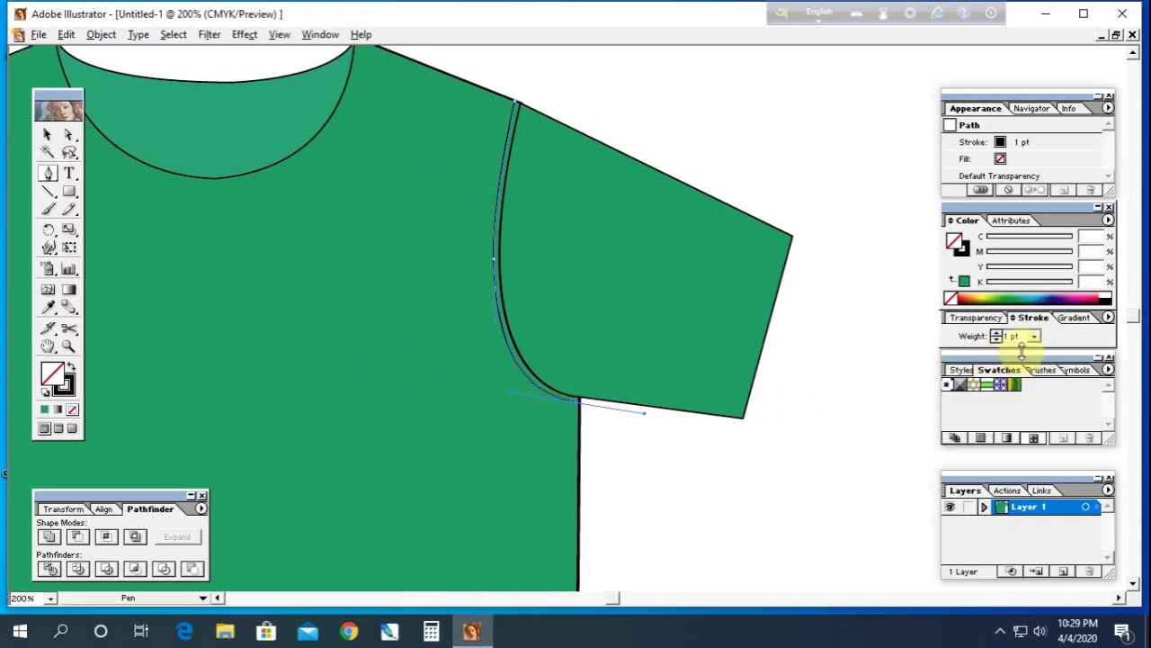
click(970, 338)
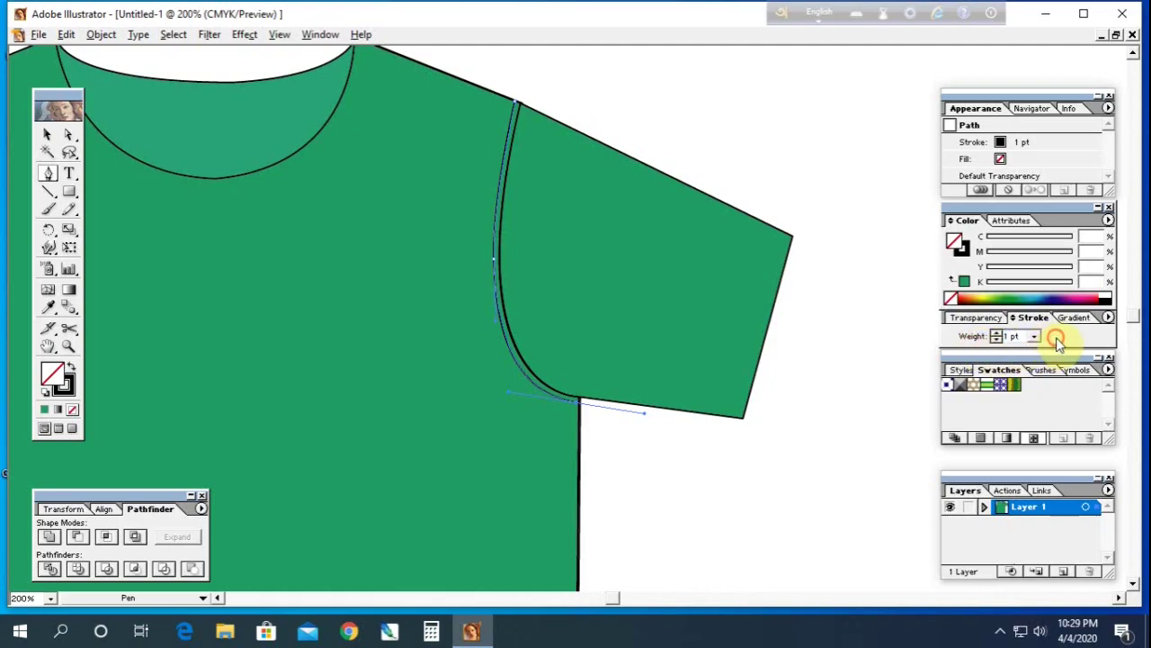
drag(1052, 360, 1049, 392)
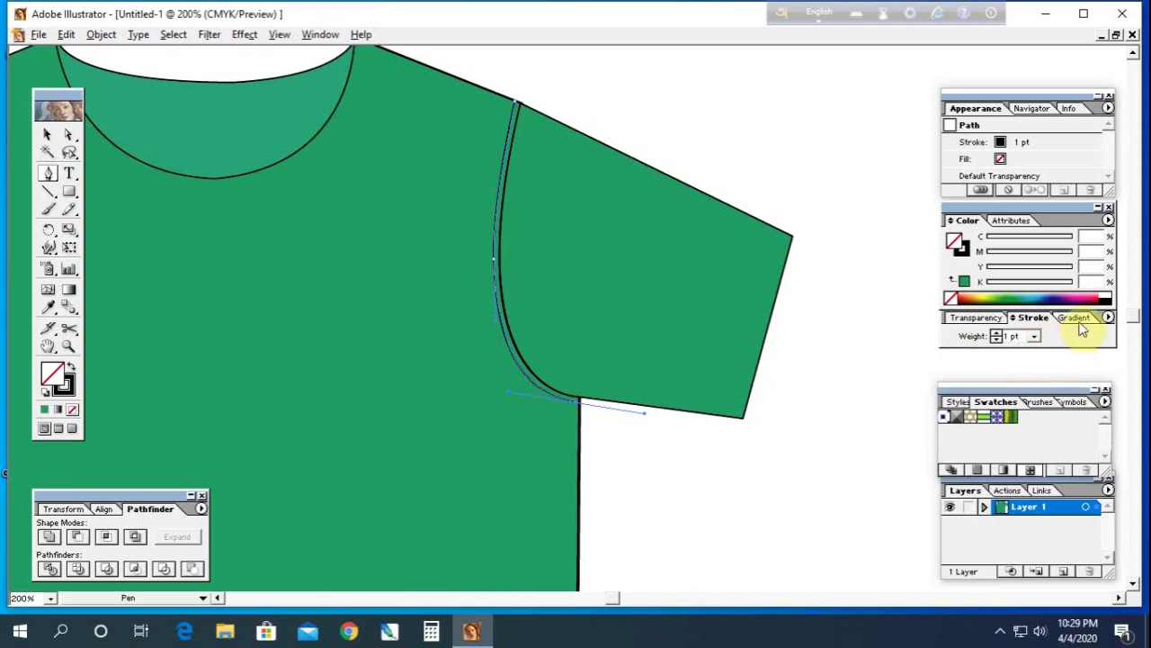
click(1030, 318)
click(1030, 318)
click(1107, 319)
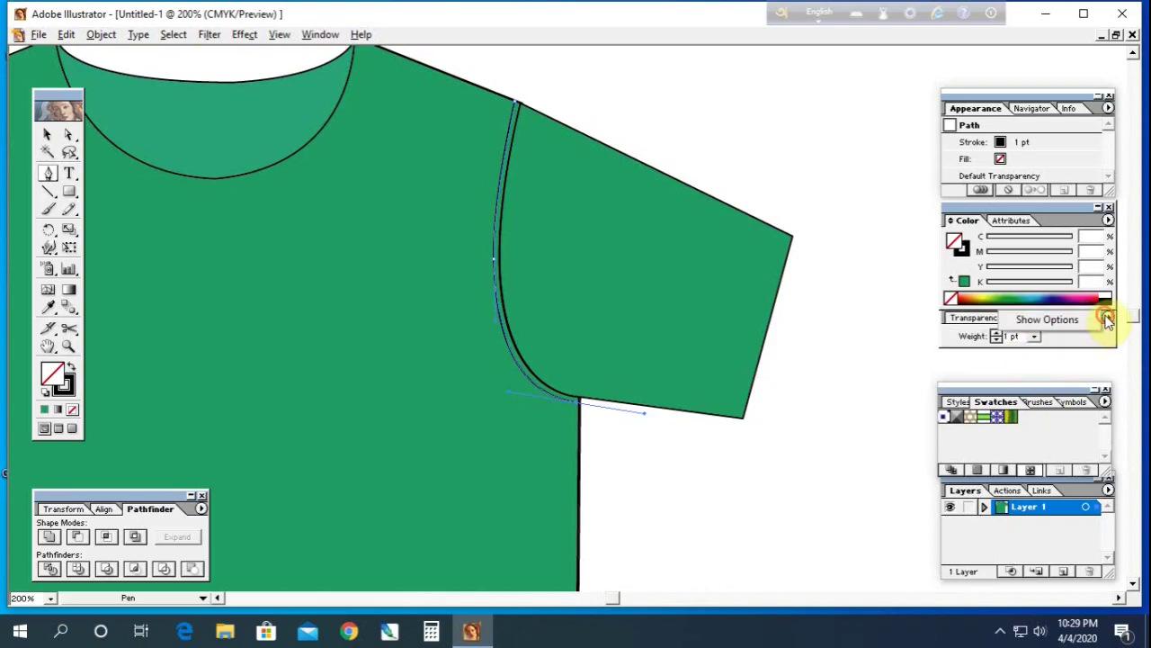
click(1061, 321)
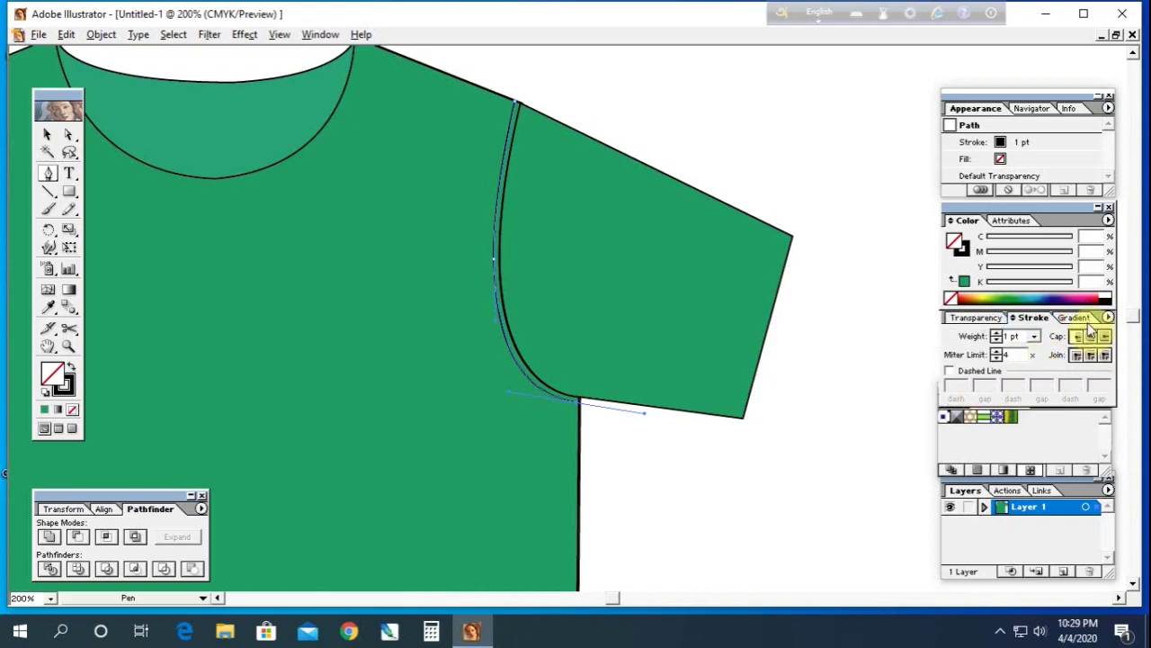
Step: Make the armhole stitch path a dashed line with 2 pt dashes and 1 pt gaps
click(950, 371)
drag(969, 388, 933, 384)
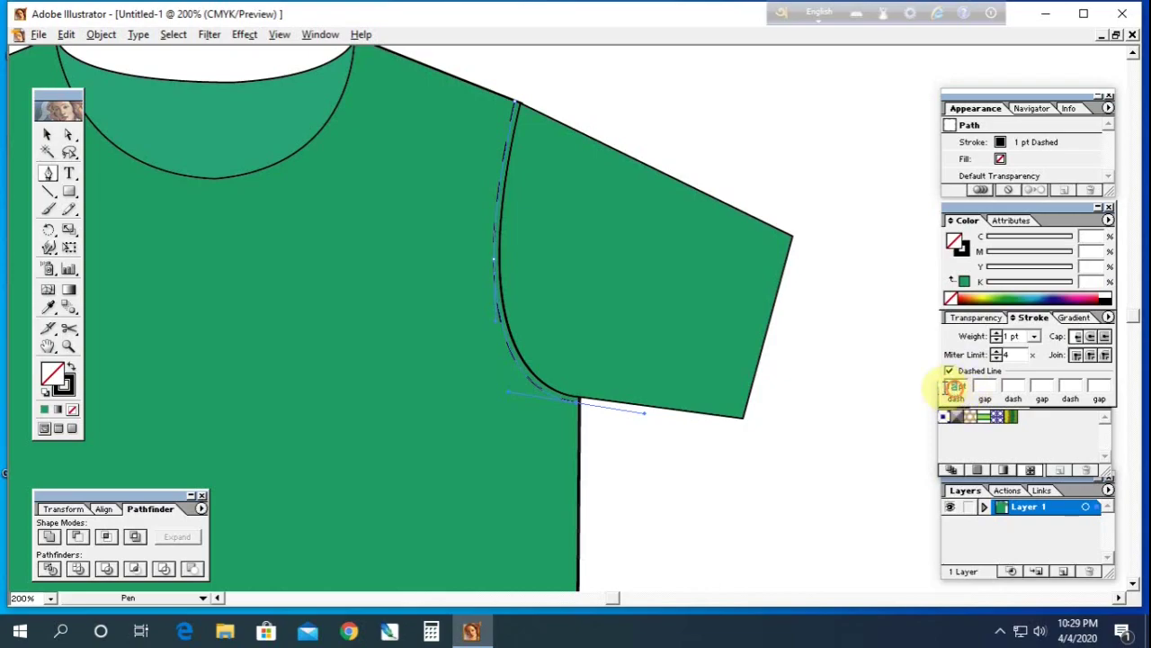
text(2)
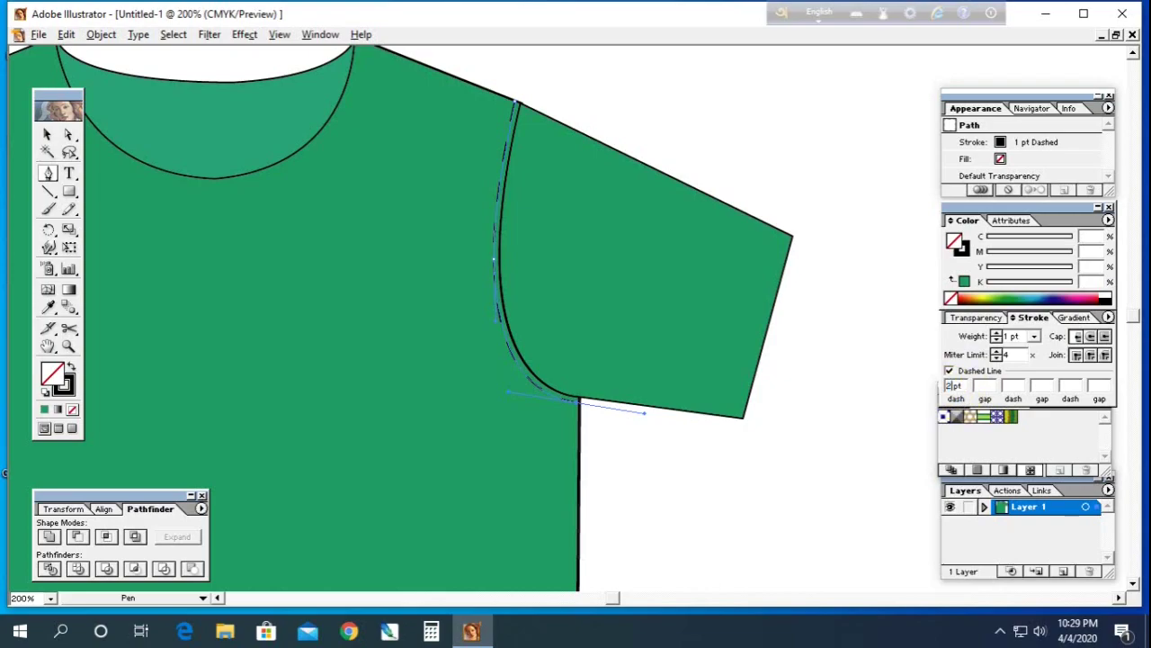
click(984, 384)
text(1)
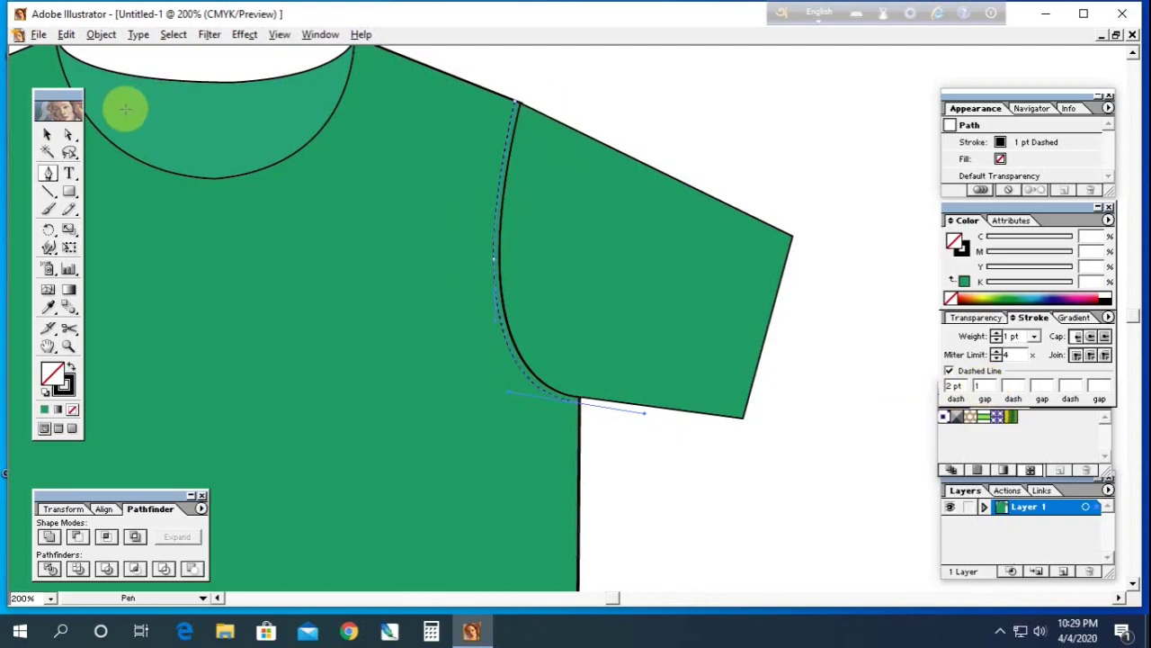
click(46, 134)
click(610, 83)
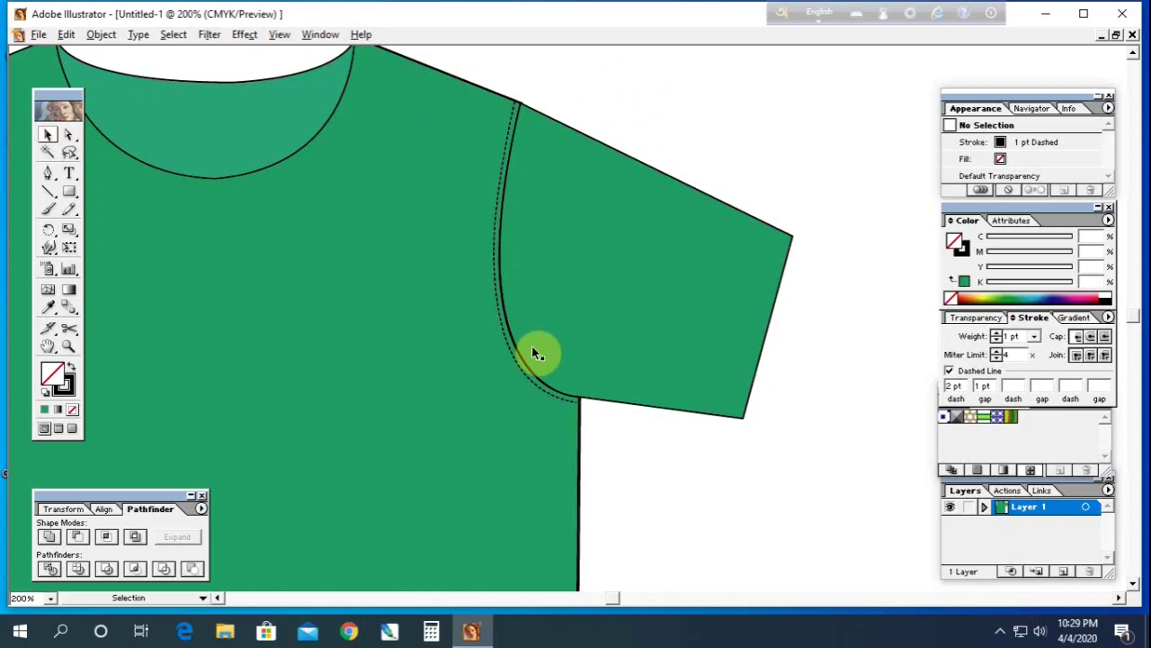
Step: Duplicate the dashed armhole stitch line and reflect the copy across a vertical axis
click(508, 349)
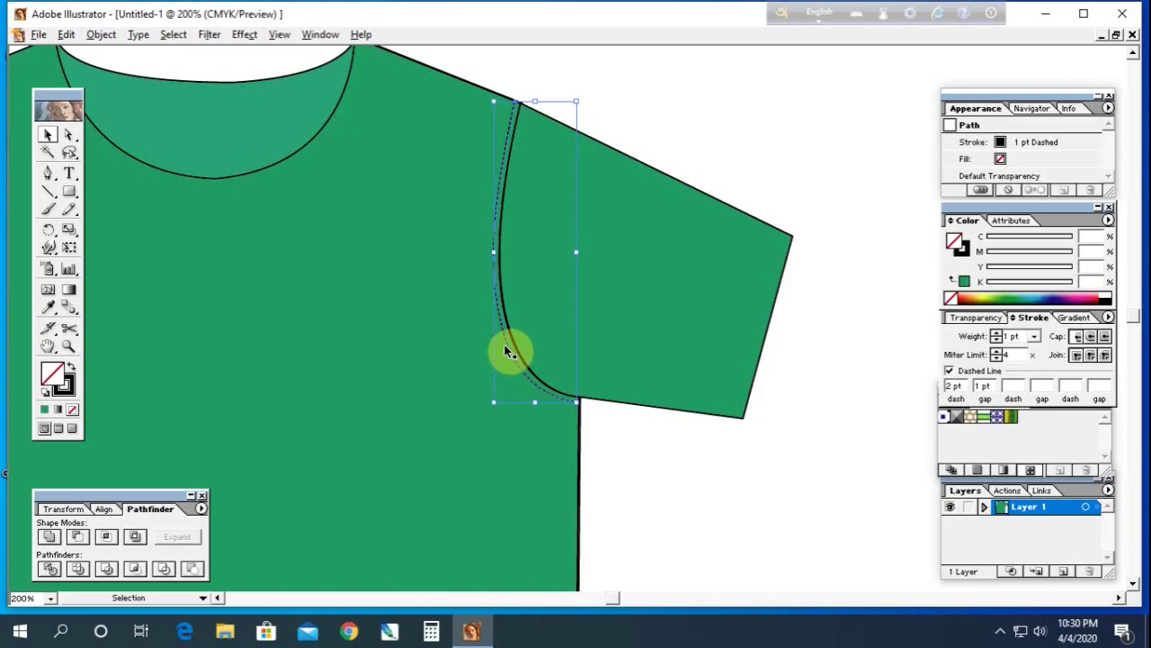
drag(506, 351, 513, 409)
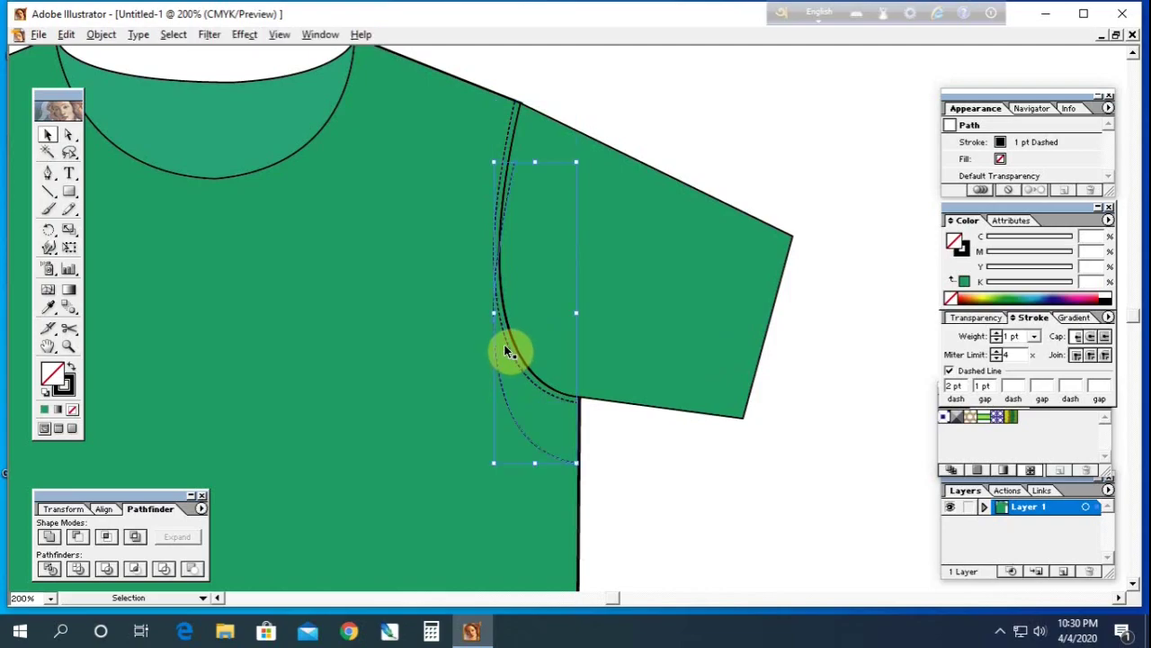
right_click(509, 410)
mouse_move(552, 565)
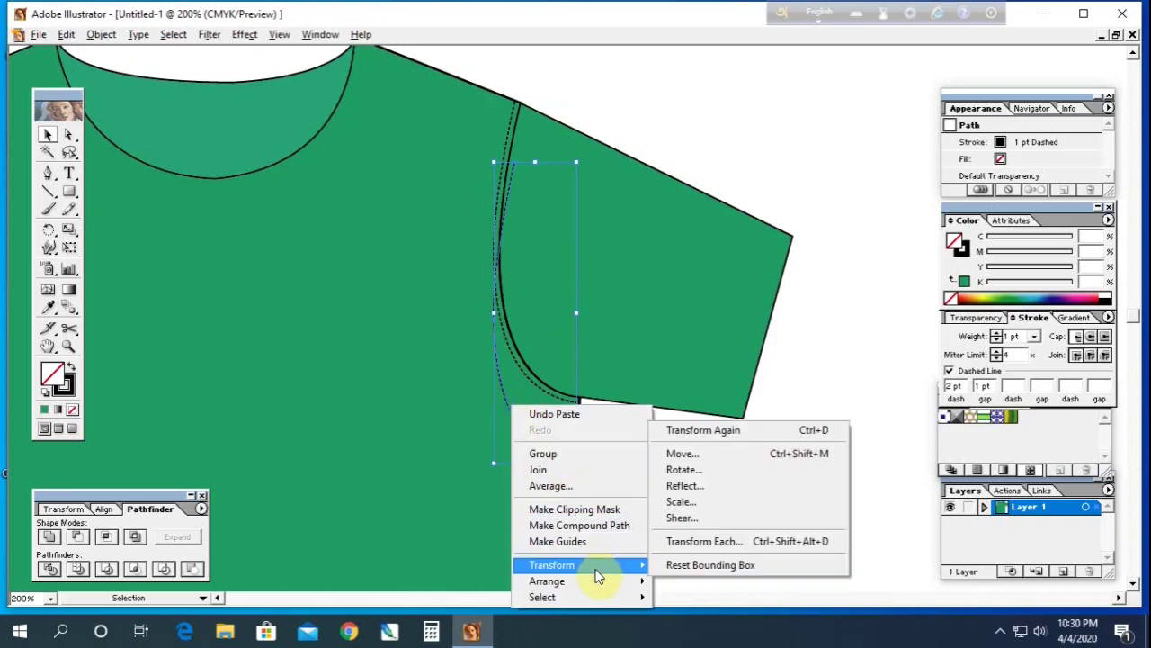
click(705, 491)
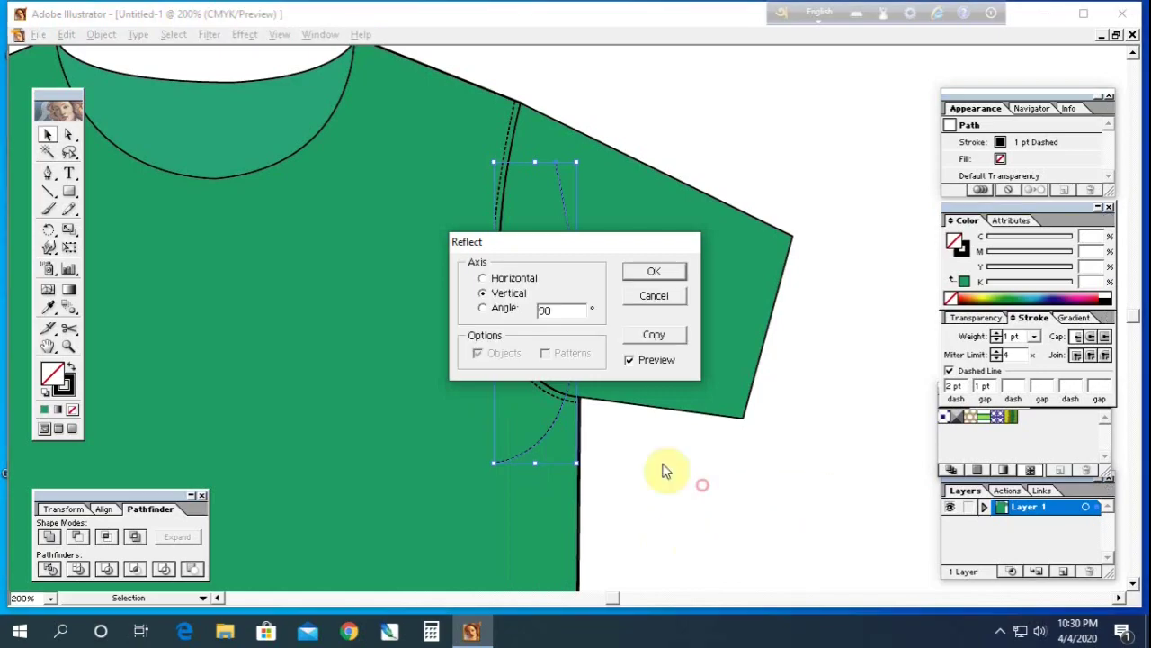
click(652, 272)
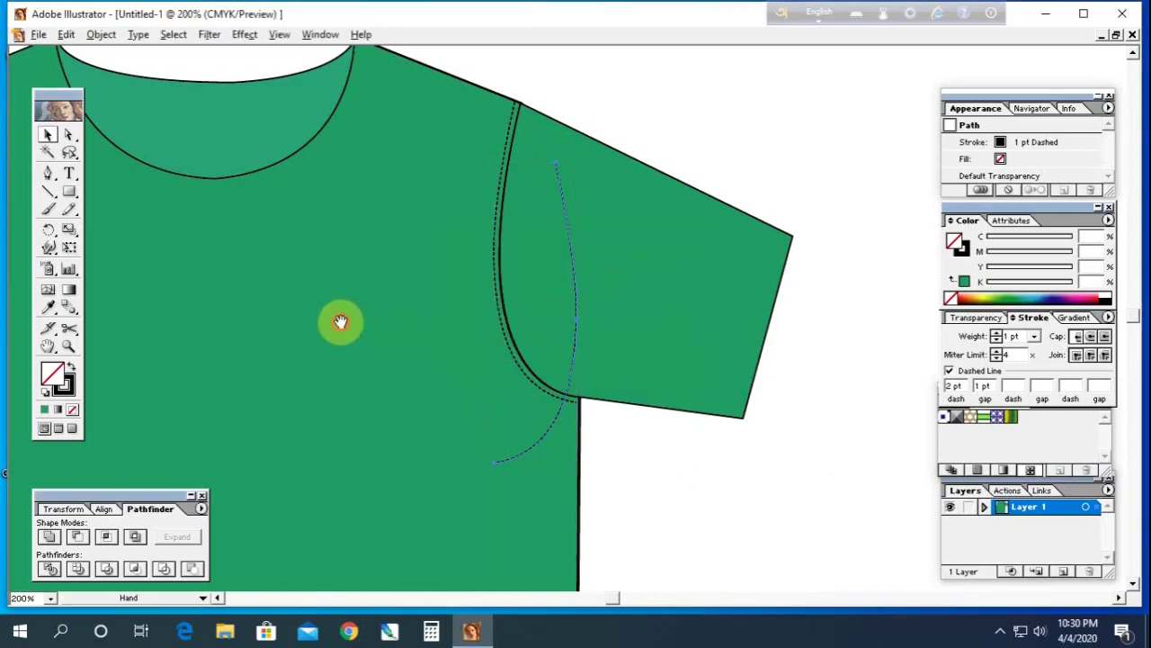
Step: Position the mirrored stitch line along the shirt's left armhole
drag(341, 322, 693, 302)
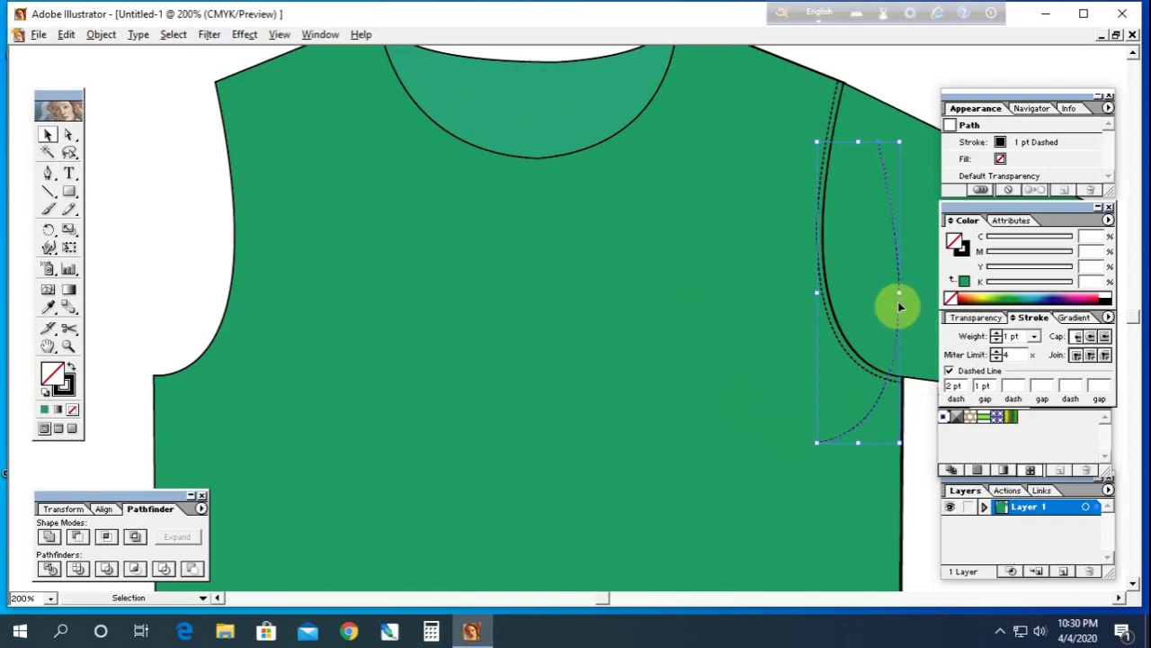
mouse_move(894, 306)
mouse_down()
mouse_move(447, 294)
mouse_move(245, 247)
mouse_up()
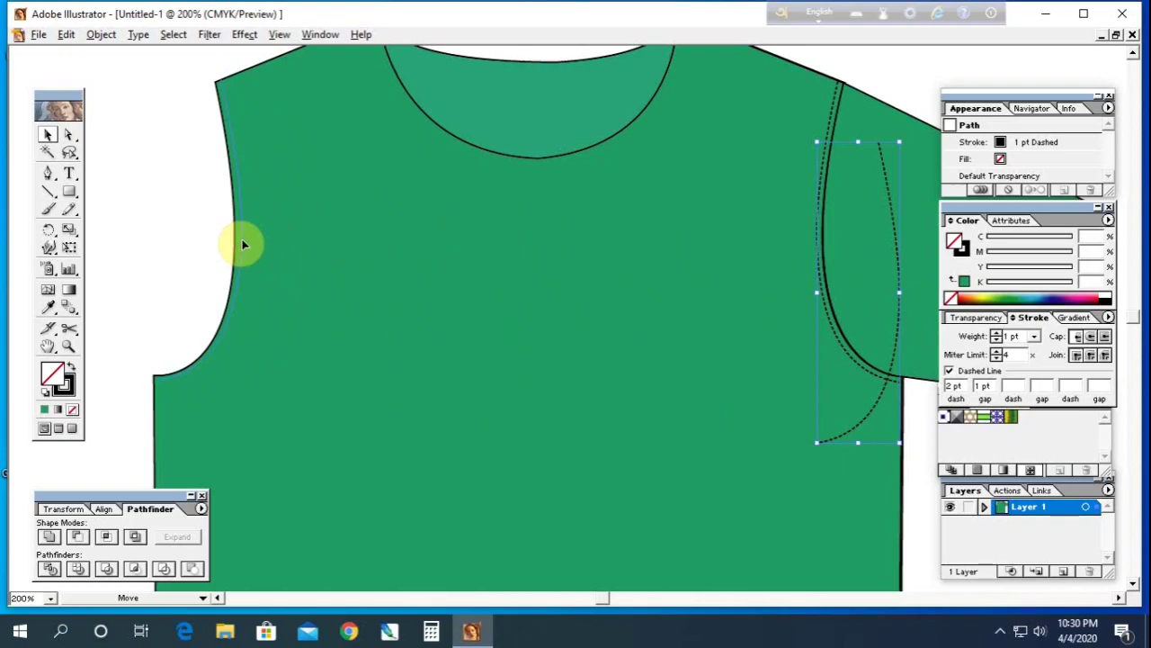
drag(242, 244, 245, 247)
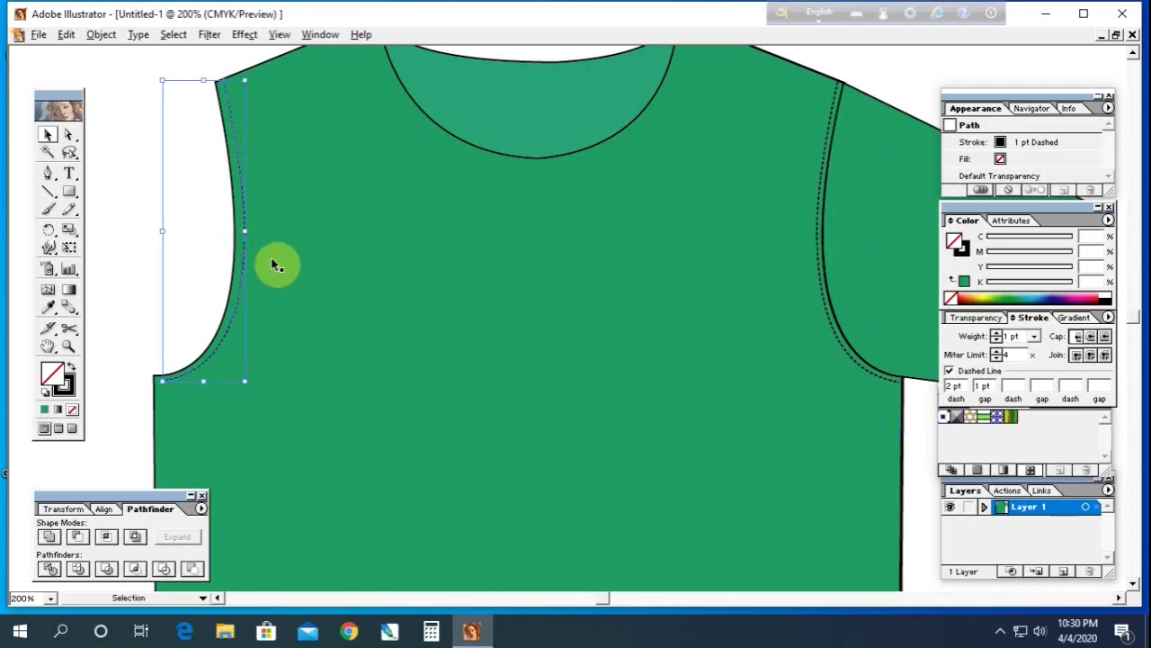
click(152, 214)
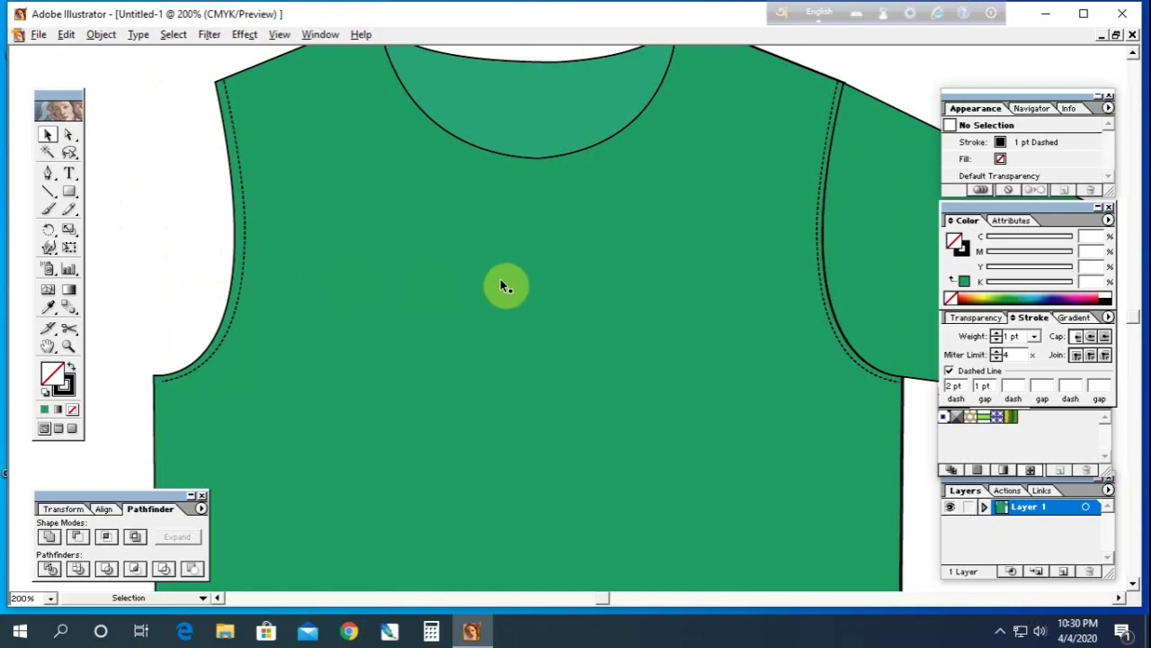
drag(844, 290, 559, 276)
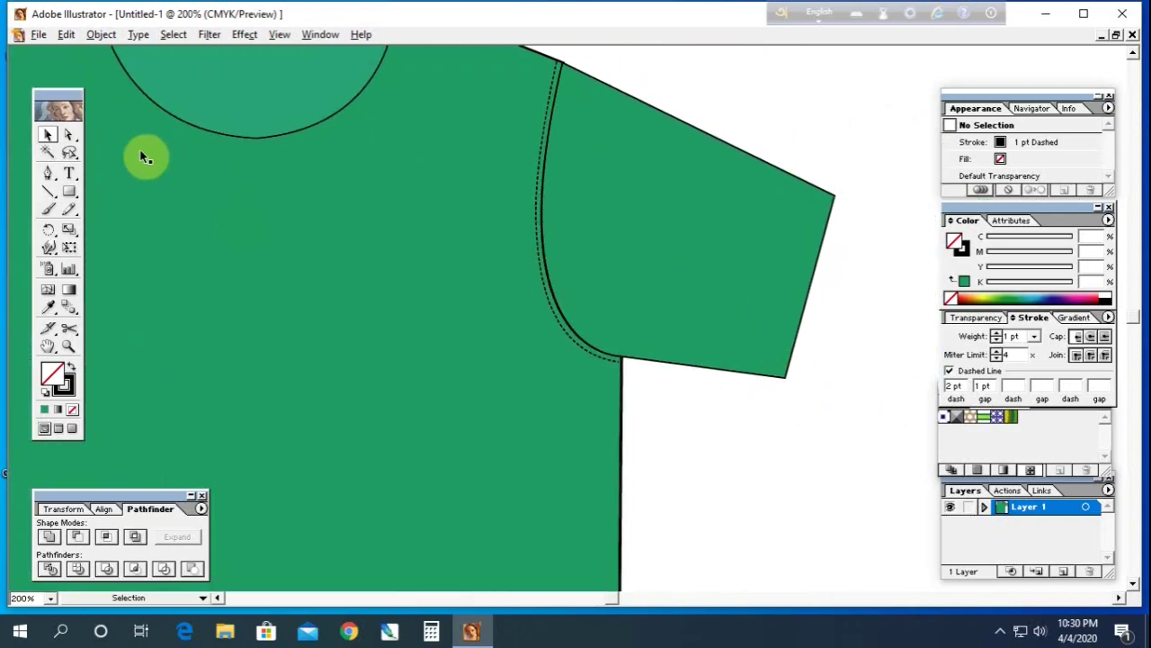
Step: Draw two parallel dashed straight lines from the right sleeve's top corner down to its cuff corner
click(47, 173)
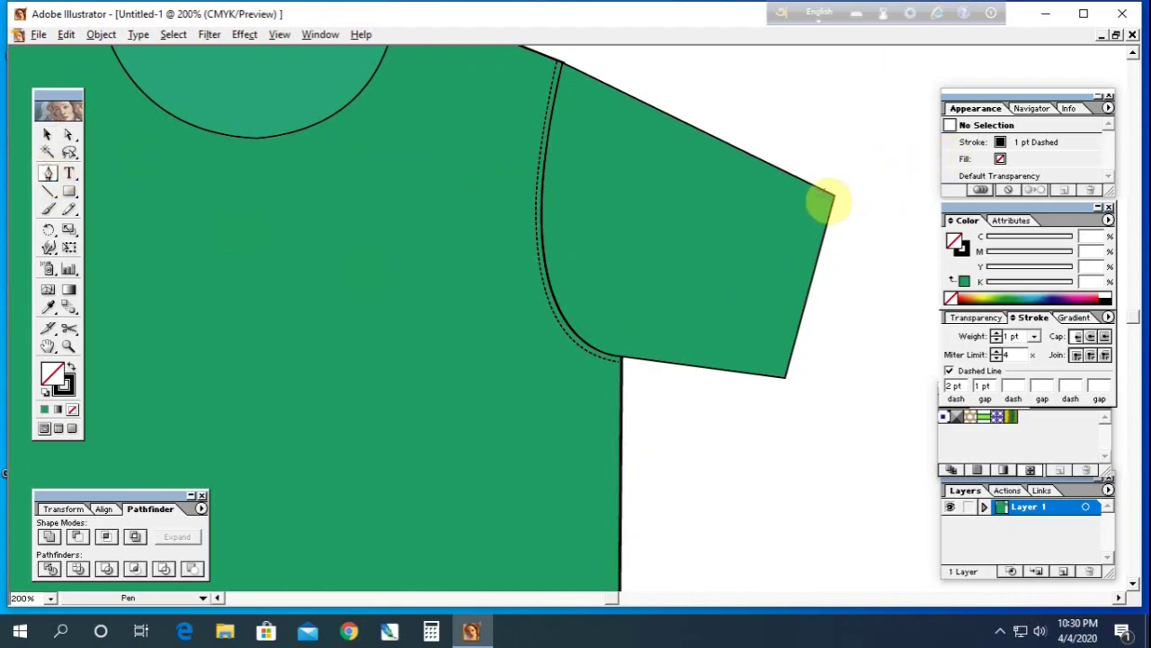
click(47, 196)
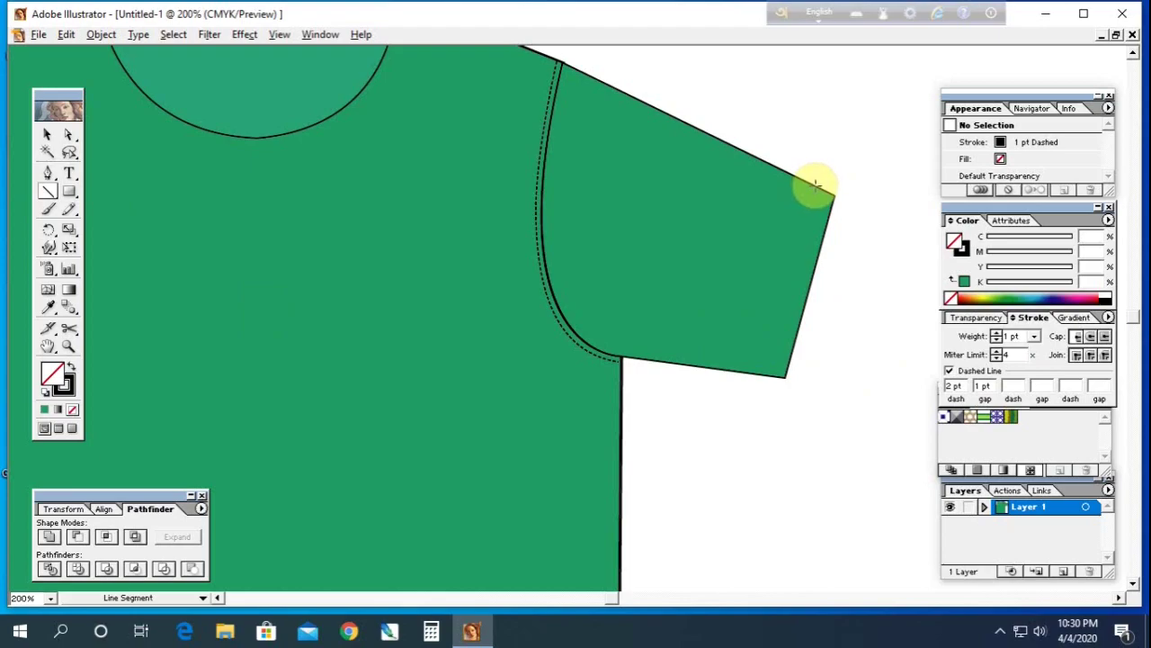
drag(815, 185, 760, 376)
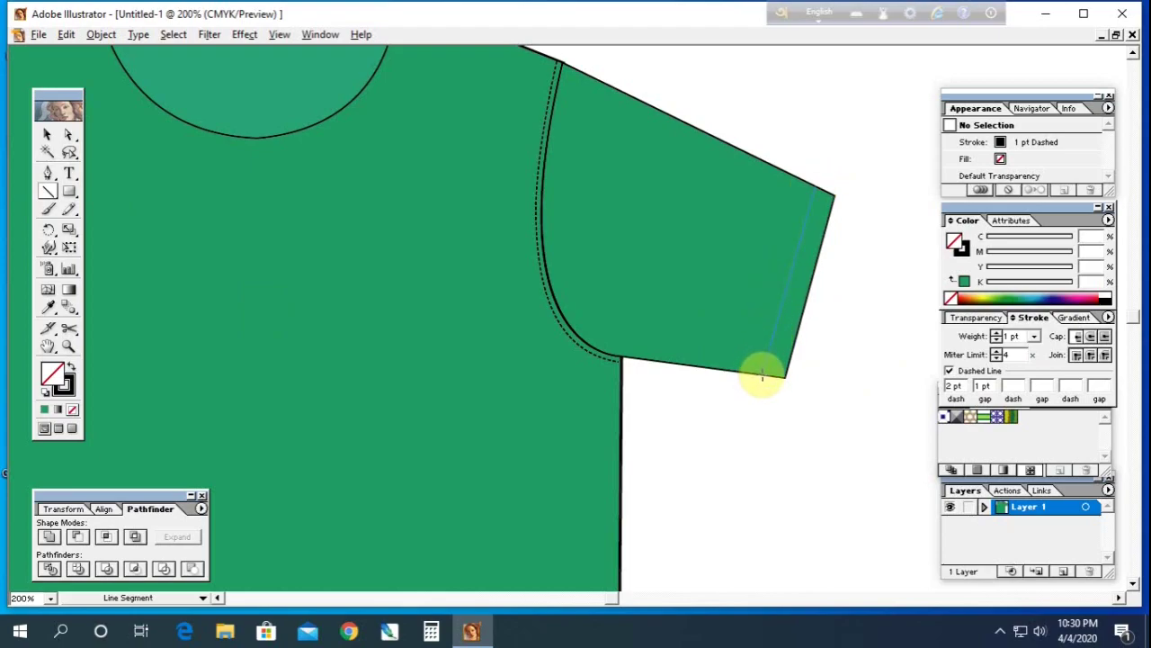
drag(761, 376, 761, 376)
mouse_move(809, 183)
mouse_down()
mouse_move(792, 210)
mouse_move(755, 373)
mouse_up()
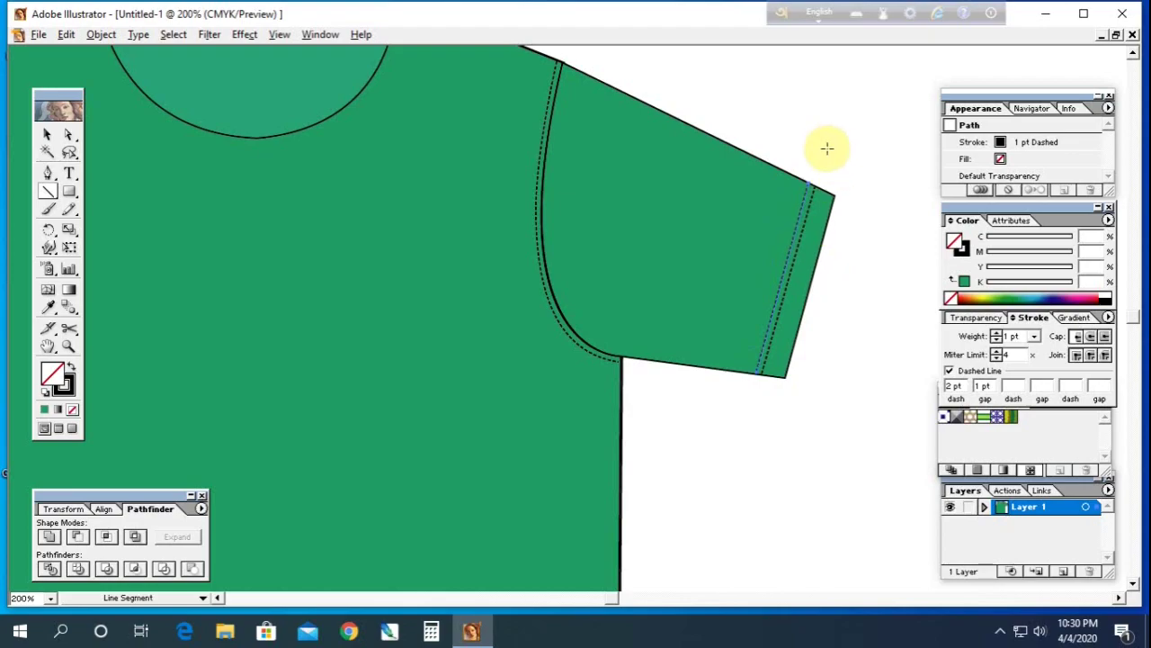
click(47, 134)
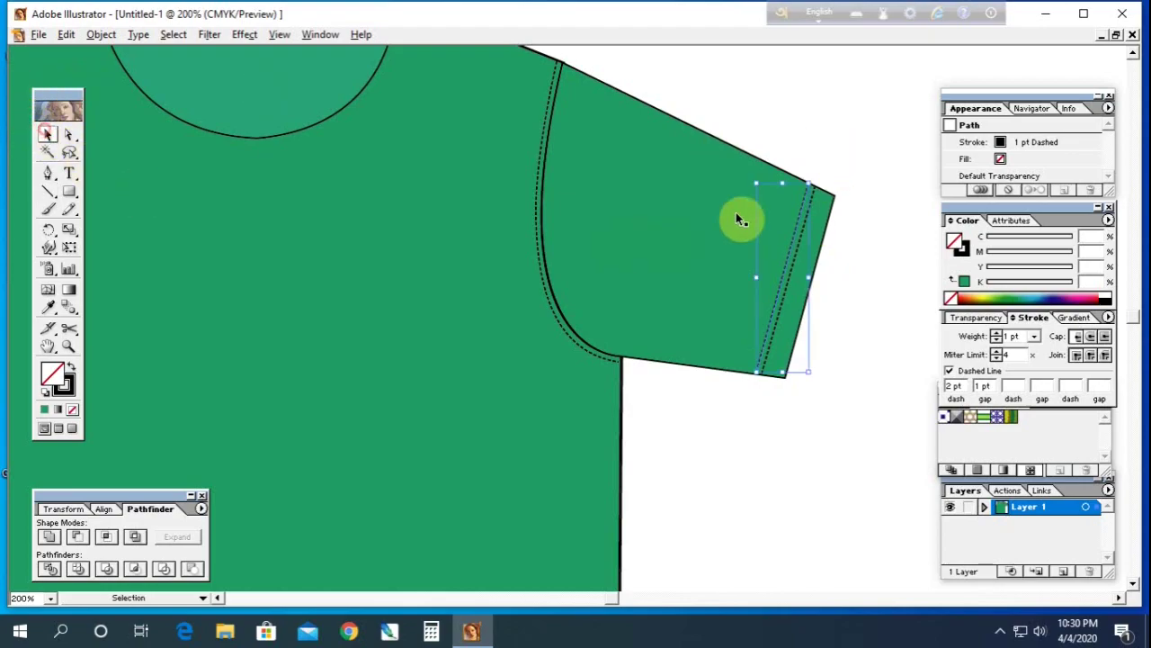
Step: Select the stitched right sleeve and make a vertically reflected copy of it
click(836, 120)
drag(878, 146, 698, 286)
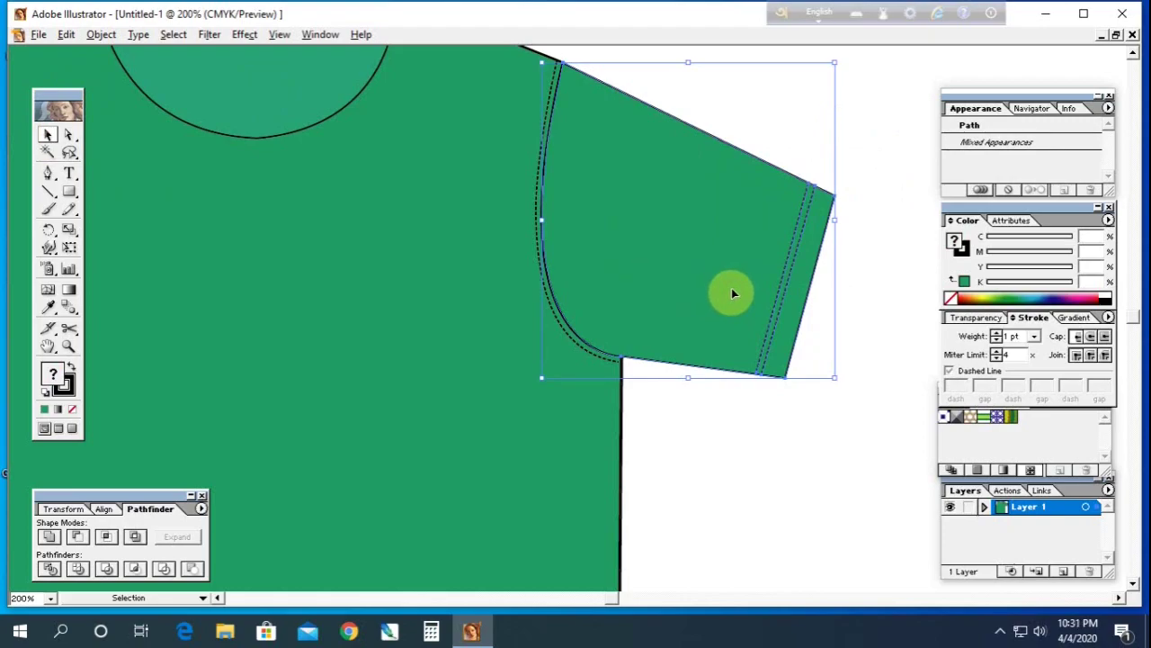
drag(731, 288, 629, 382)
right_click(627, 381)
mouse_move(672, 542)
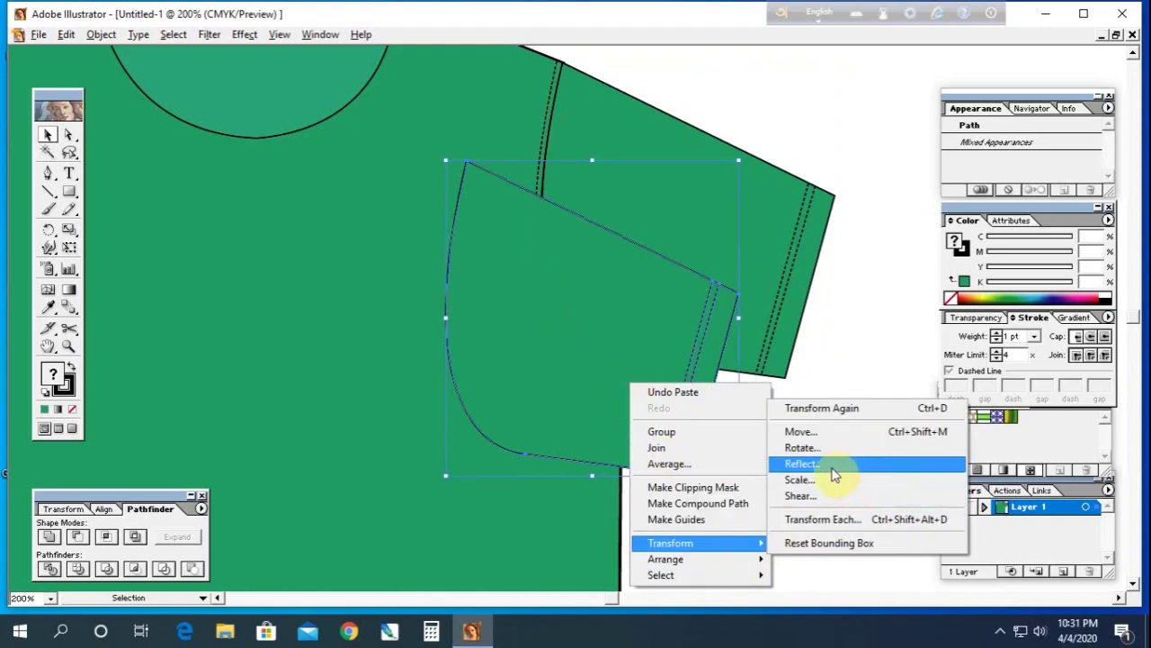
click(827, 464)
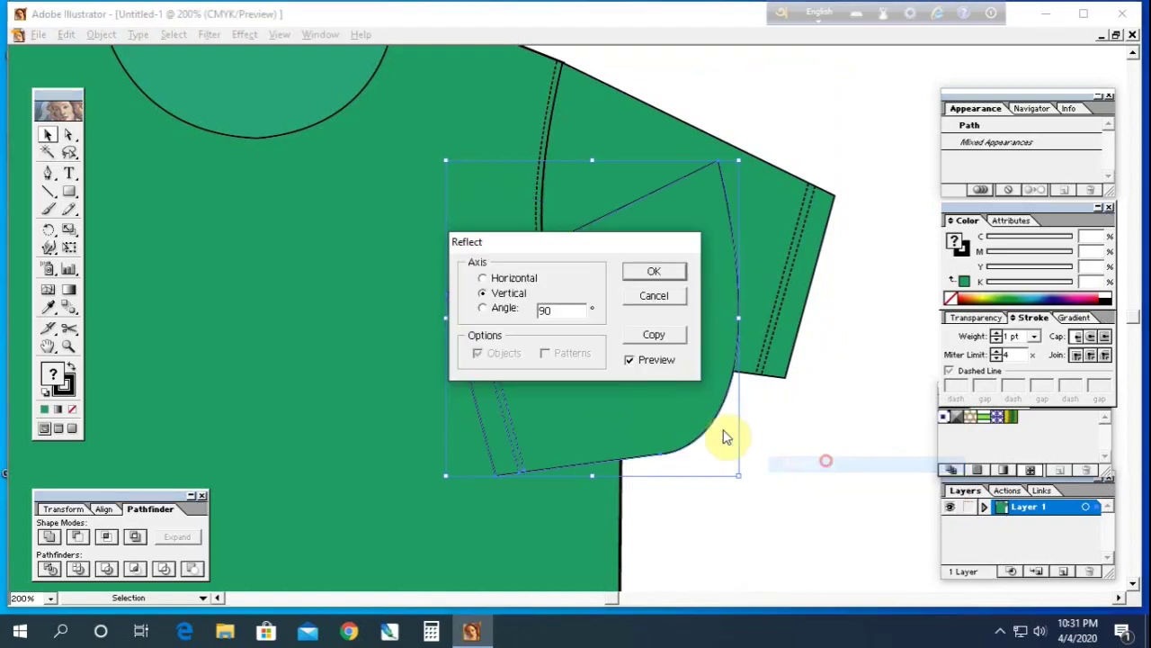
click(644, 273)
Step: Move the mirrored sleeve to the left armhole, fine-tune its fit with arrow nudges
mouse_move(570, 340)
mouse_down()
mouse_move(2, 324)
mouse_move(195, 372)
mouse_up()
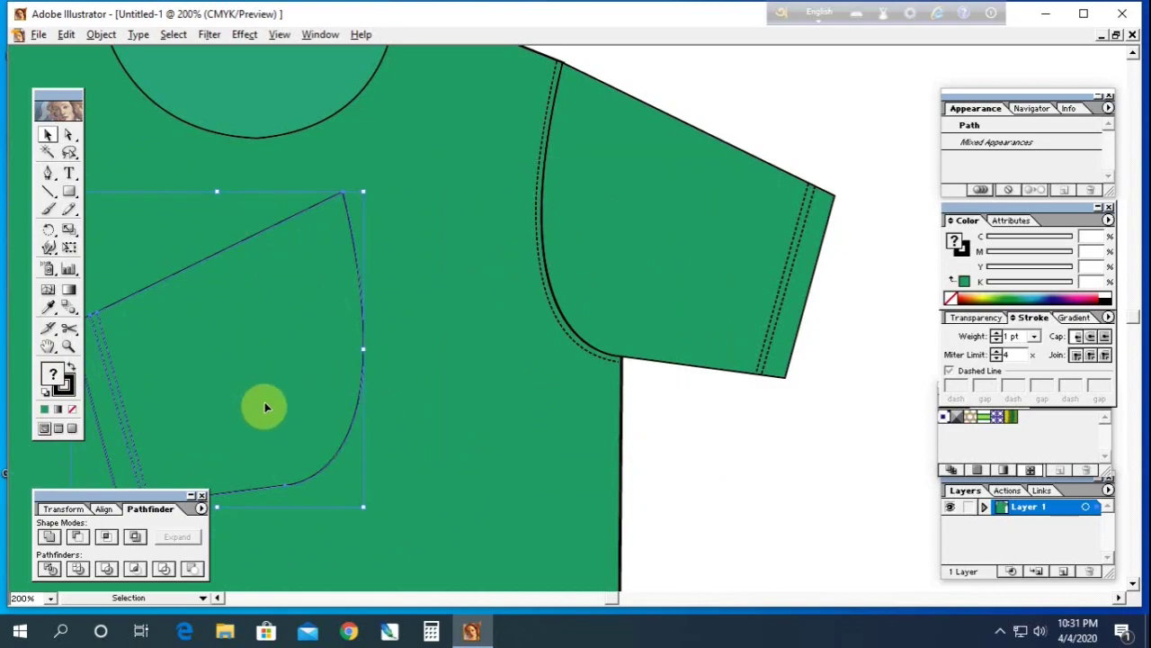
mouse_move(278, 375)
mouse_down()
mouse_move(818, 368)
mouse_move(601, 331)
mouse_move(405, 225)
mouse_up()
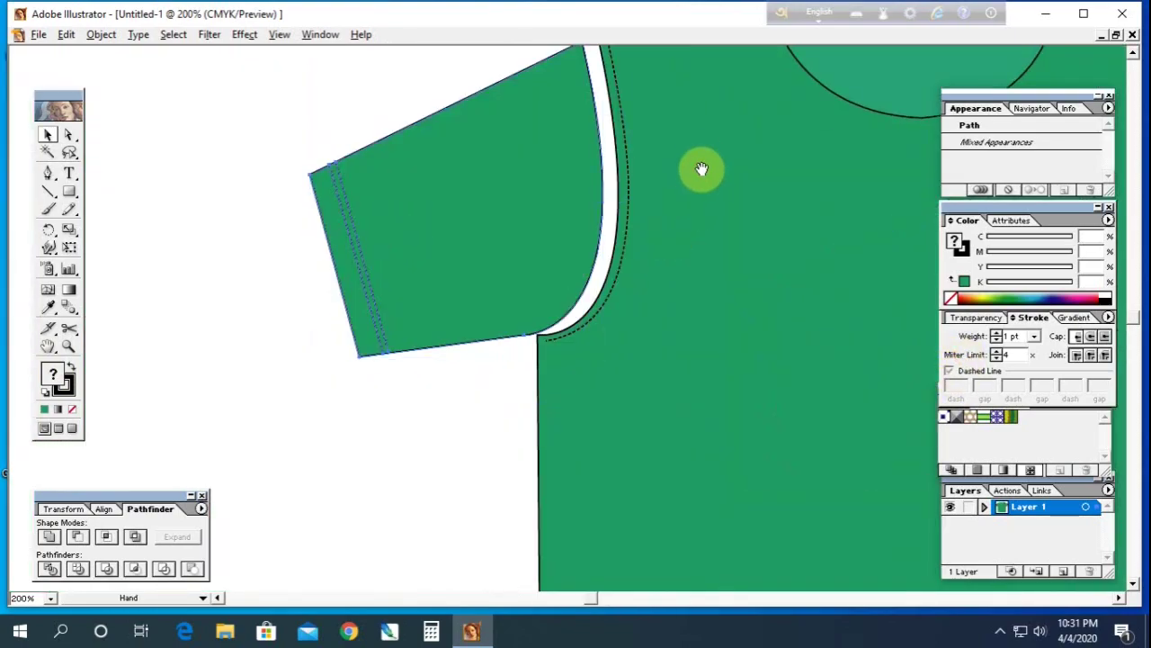
drag(702, 169, 681, 290)
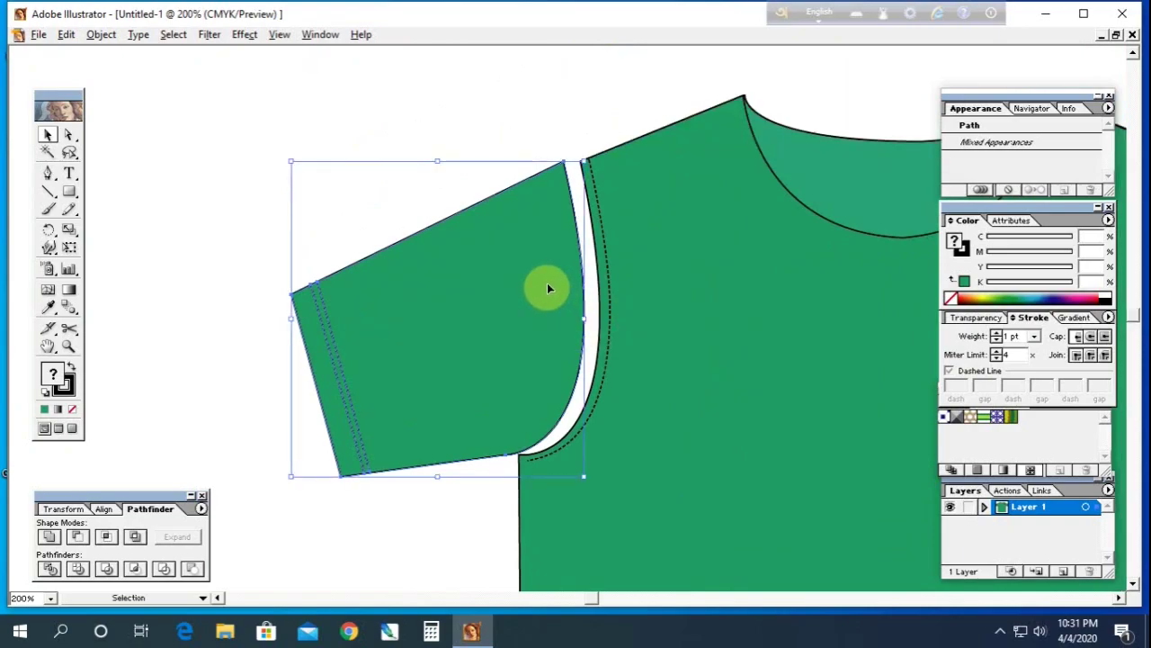
drag(540, 276, 558, 274)
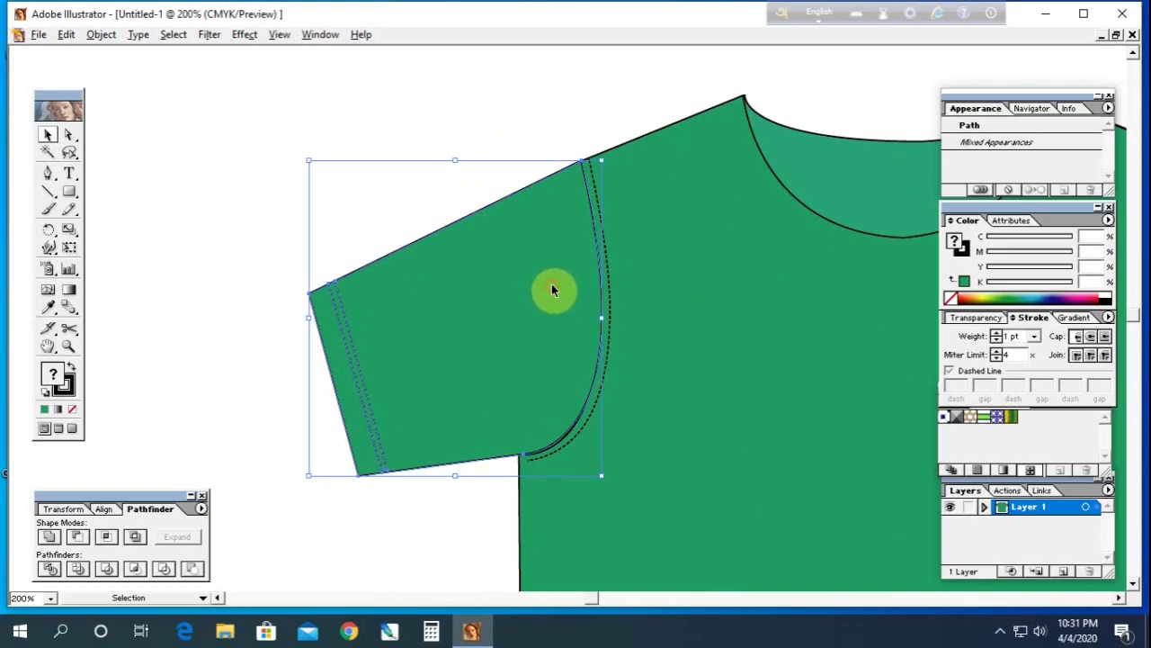
drag(552, 290, 550, 288)
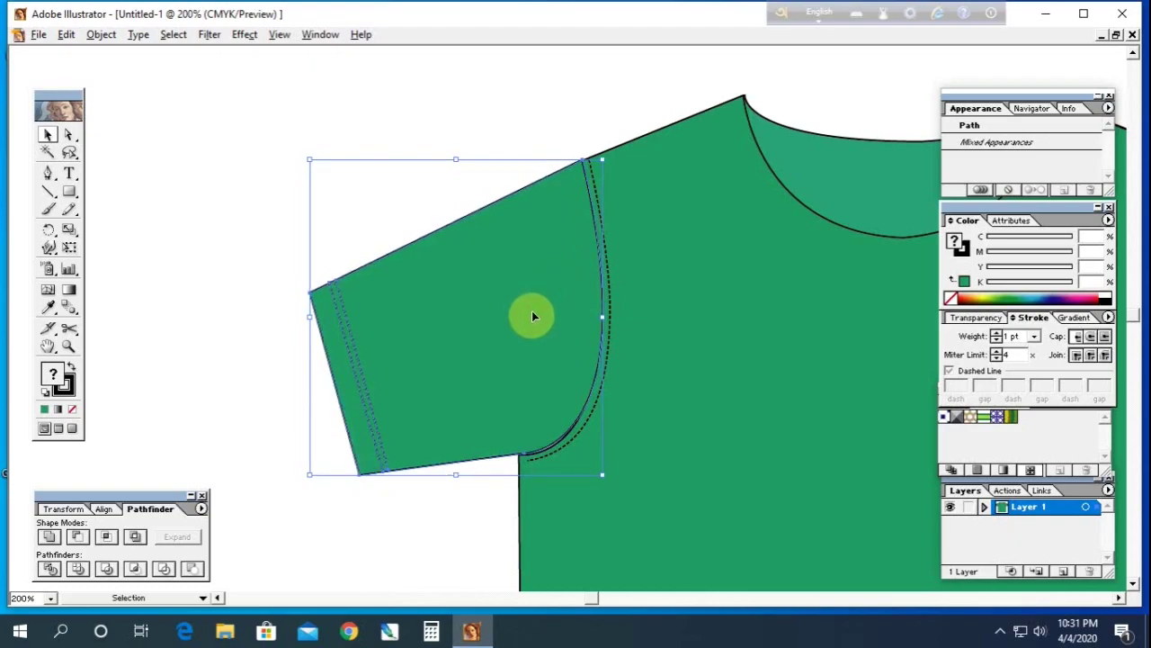
key(Down)
key(Down)
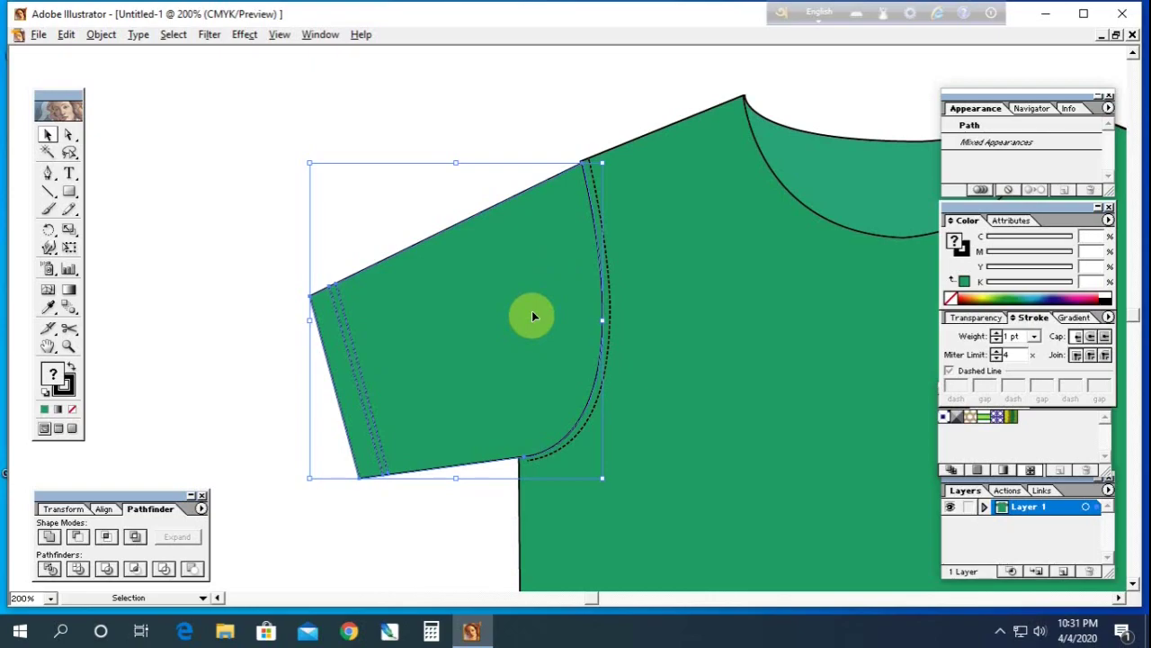
key(Up)
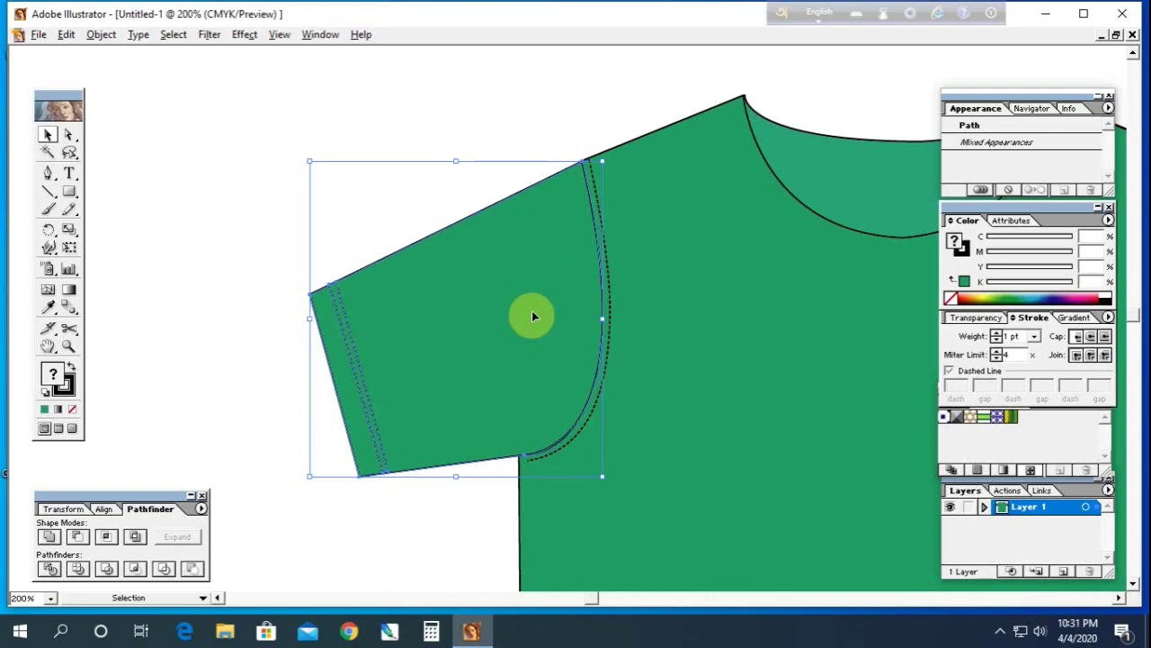
click(232, 283)
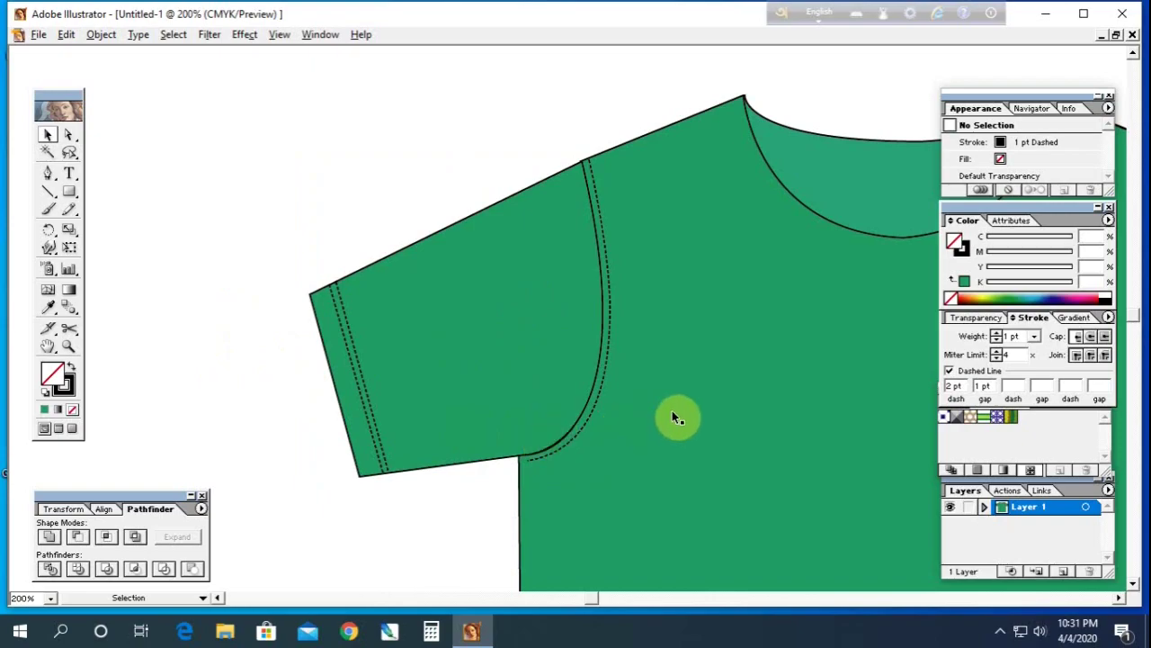
Step: Zoom out to see the whole shirt, then zoom in on the hem and back out to 150%
drag(770, 378, 656, 347)
drag(699, 378, 655, 369)
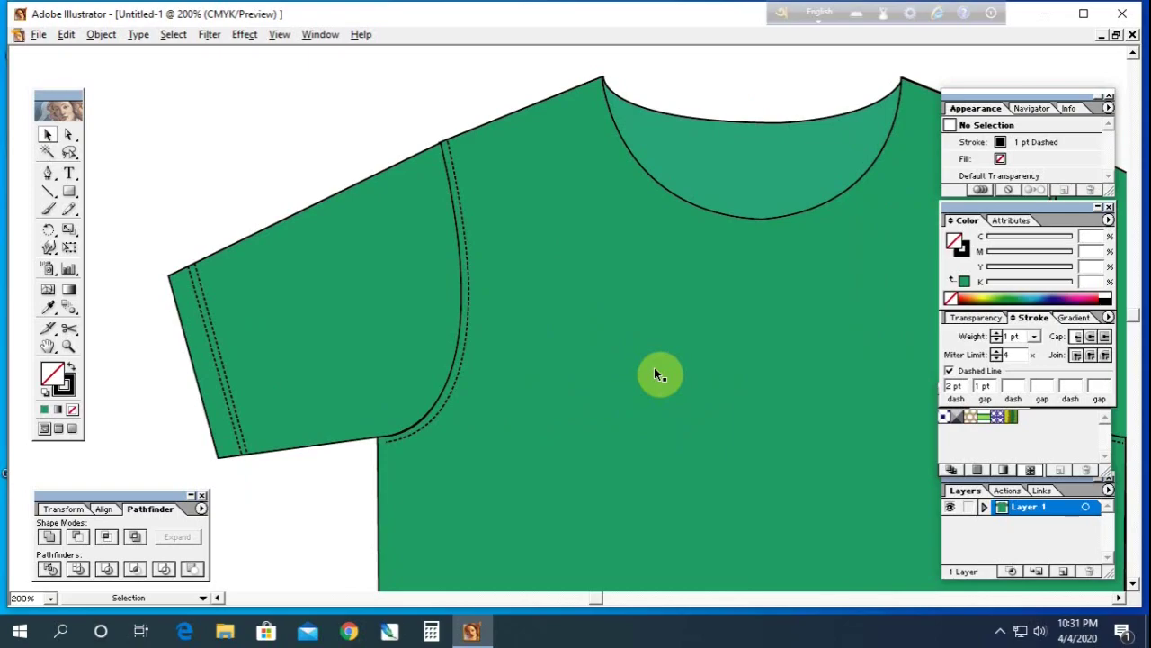
key(ctrl+minus)
key(ctrl+minus)
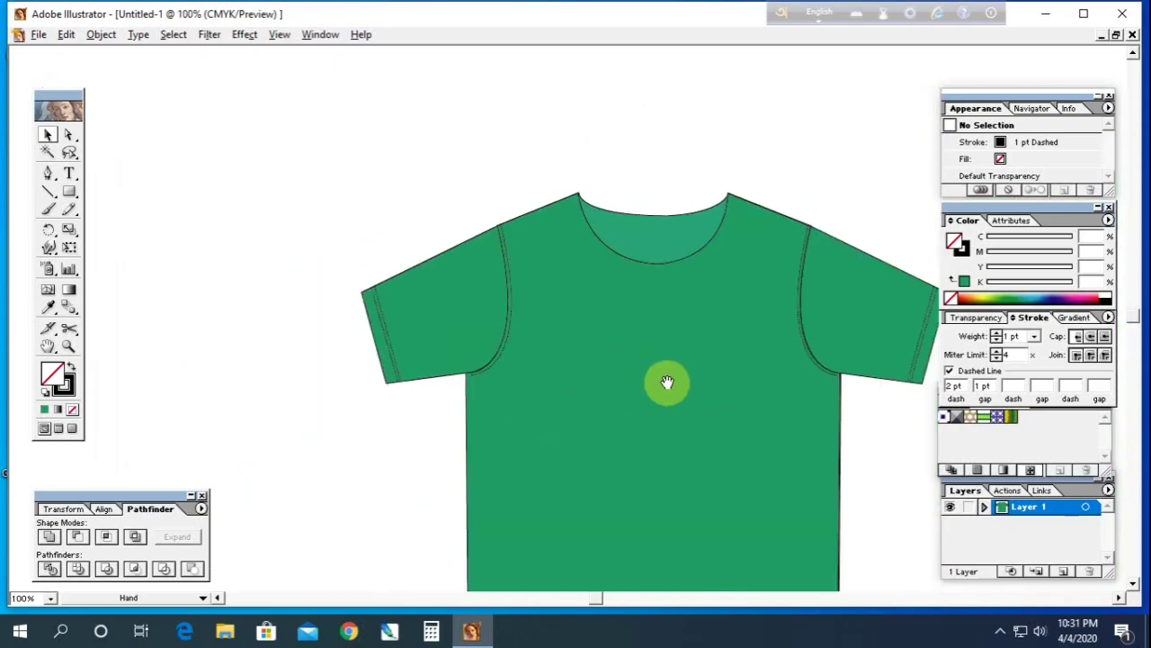
drag(666, 382, 576, 329)
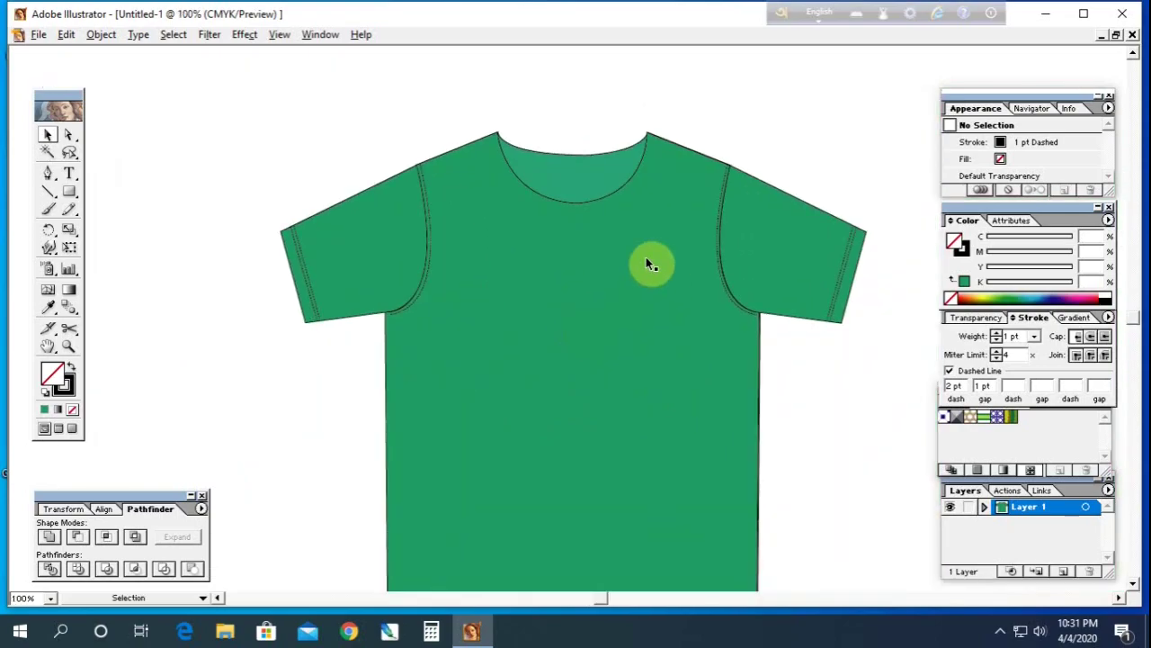
drag(656, 280, 616, 199)
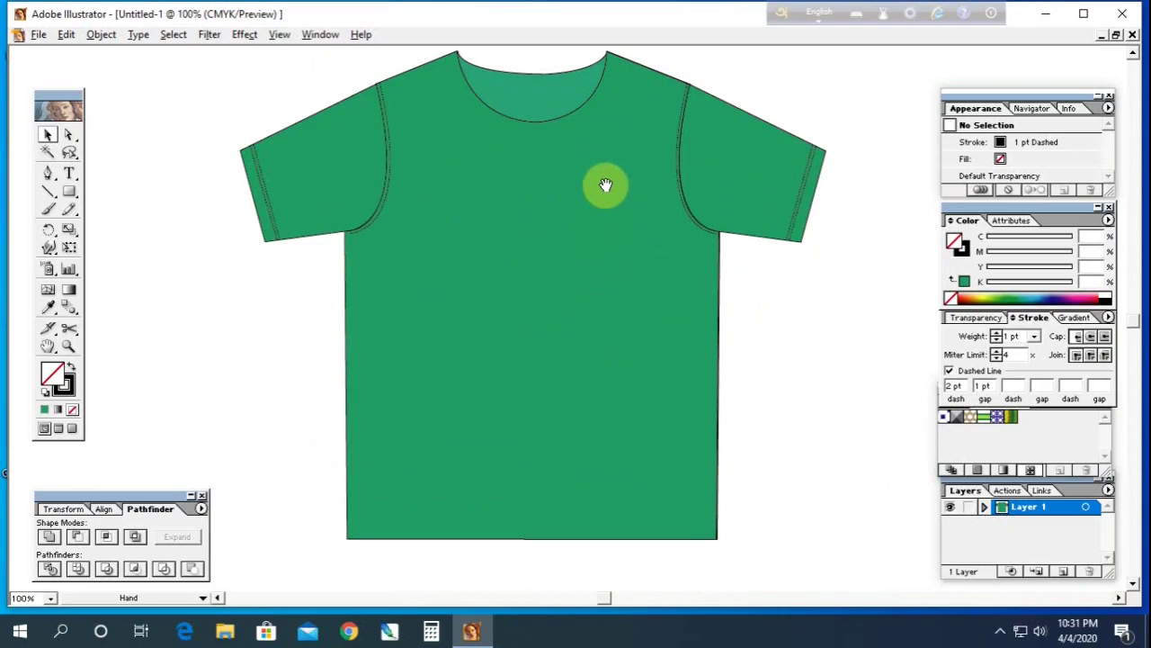
key(z)
drag(291, 481, 720, 549)
mouse_move(743, 303)
mouse_down()
mouse_move(506, 314)
mouse_move(647, 308)
mouse_up()
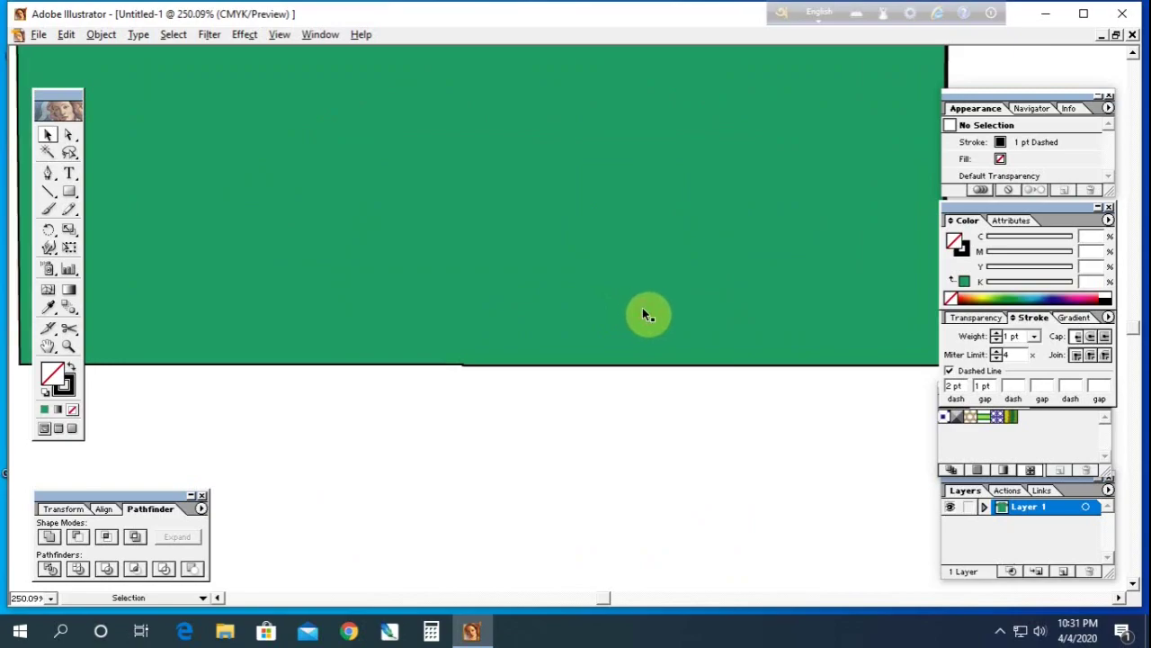
key(ctrl+minus)
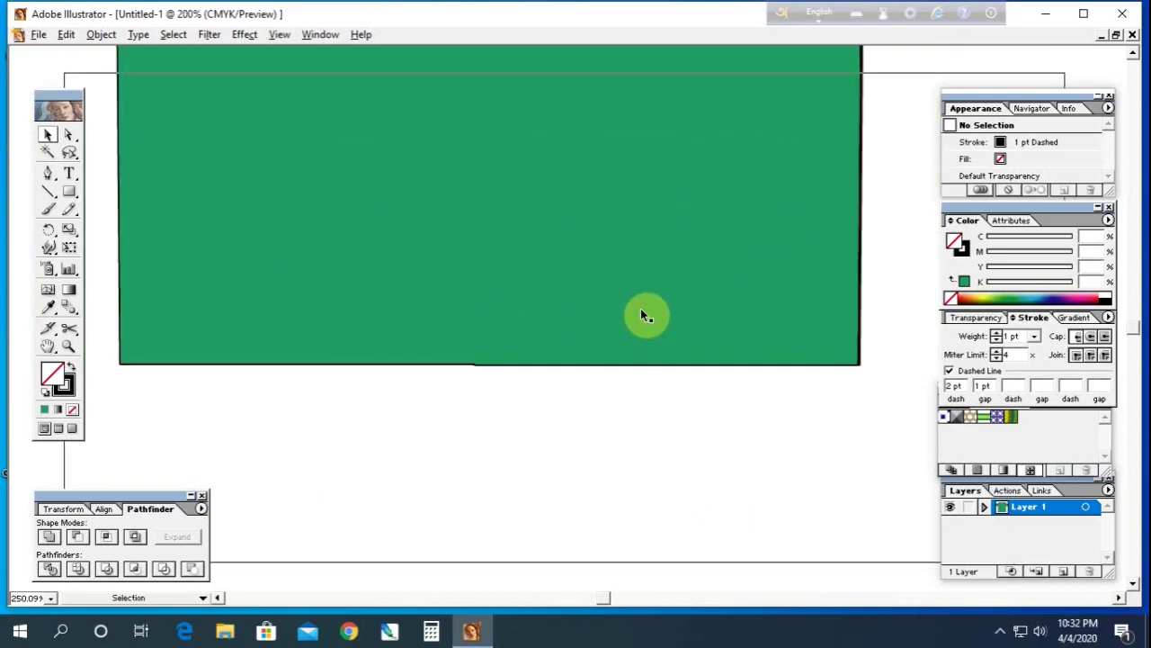
key(ctrl+minus)
Step: Draw two parallel dashed straight stitch lines across the shirt's hem, then deselect them
click(48, 190)
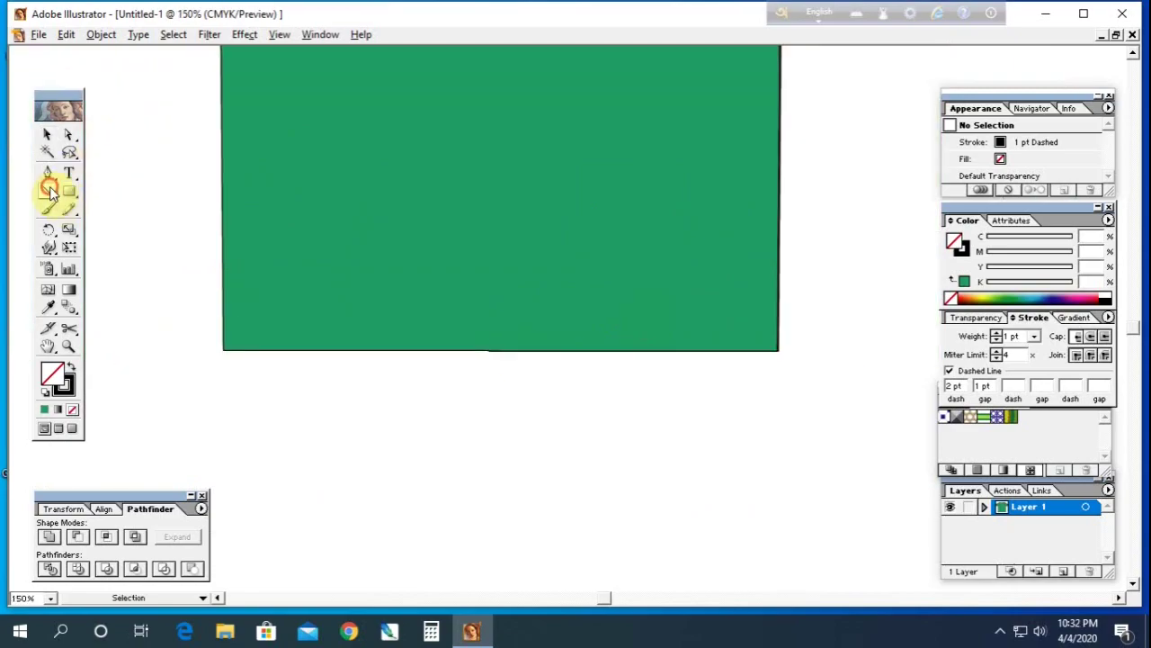
drag(778, 315, 230, 315)
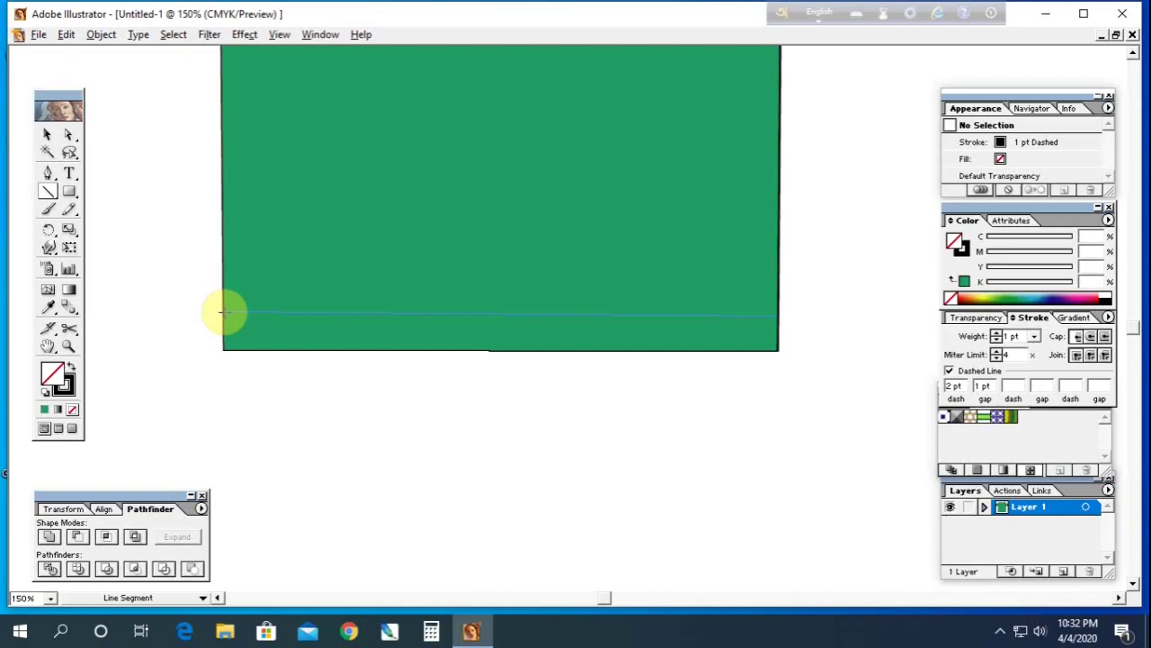
drag(225, 314, 225, 313)
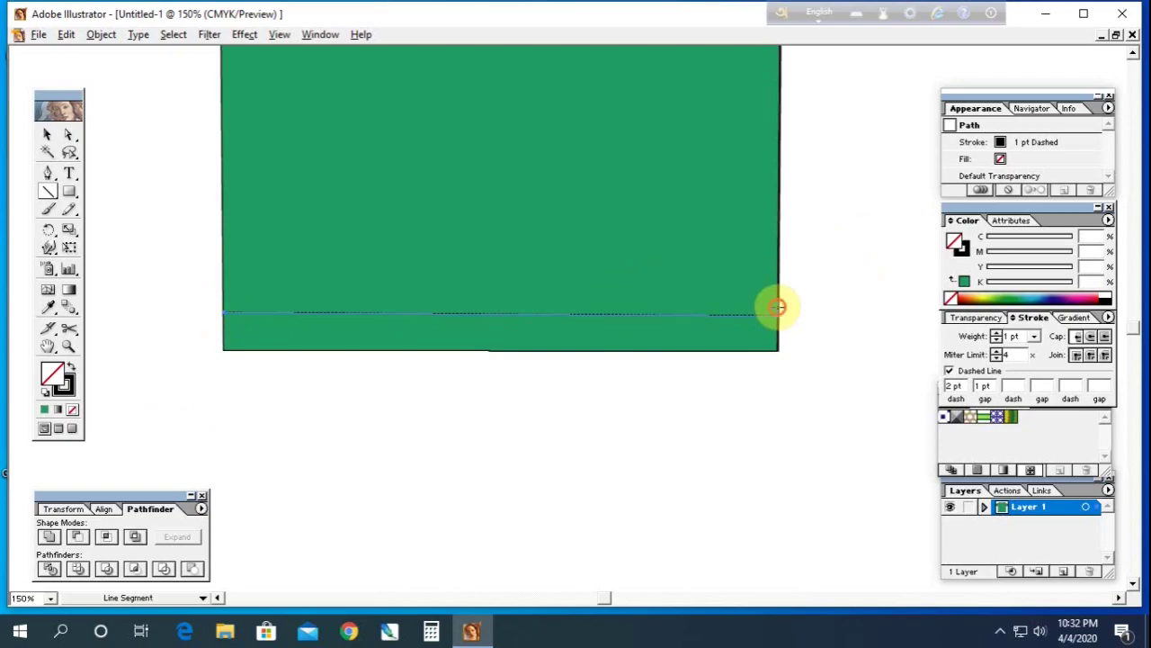
drag(778, 306, 232, 306)
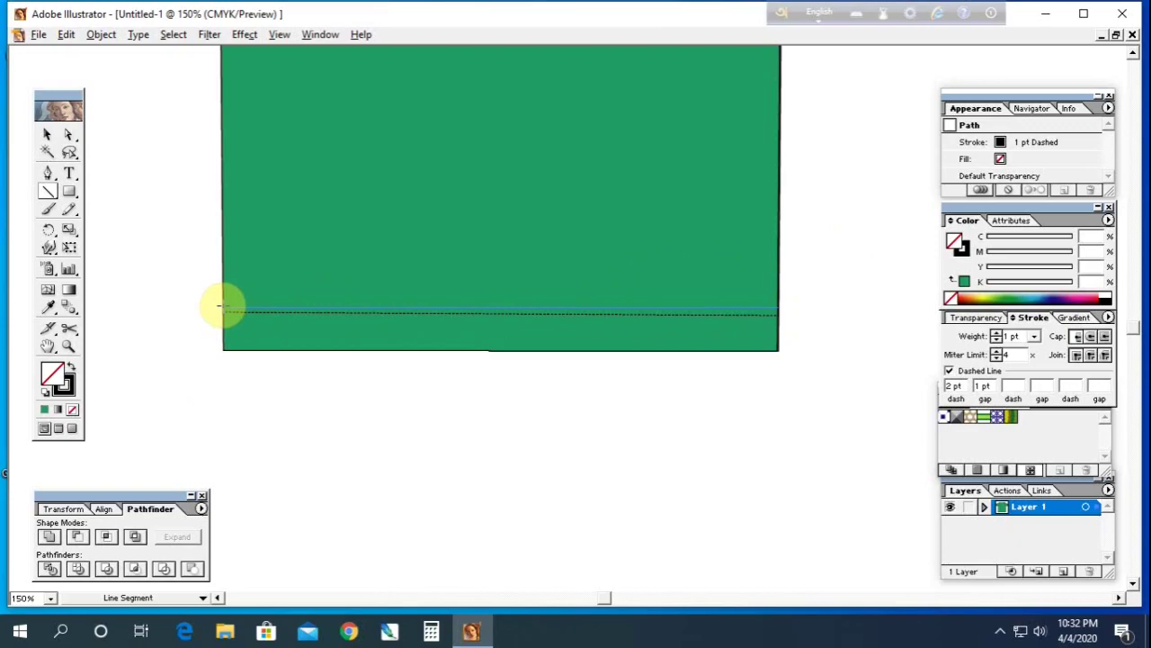
click(48, 133)
click(198, 191)
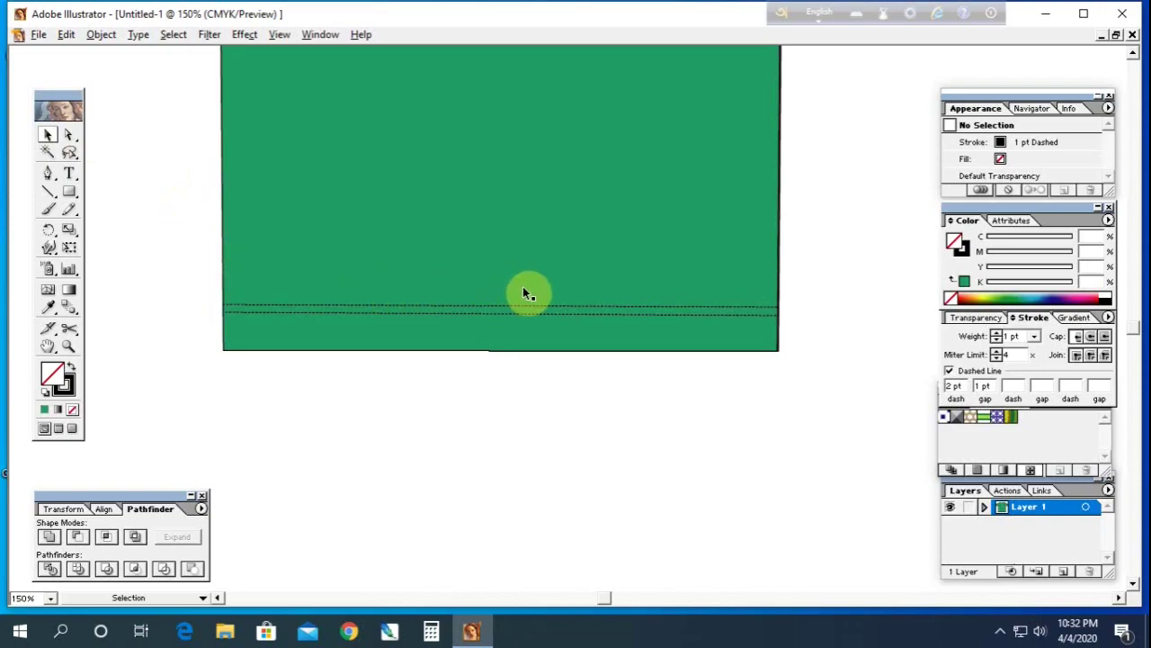
drag(528, 295, 531, 437)
drag(558, 224, 534, 296)
mouse_move(534, 239)
mouse_down()
mouse_move(546, 515)
mouse_move(461, 519)
mouse_move(473, 429)
mouse_up()
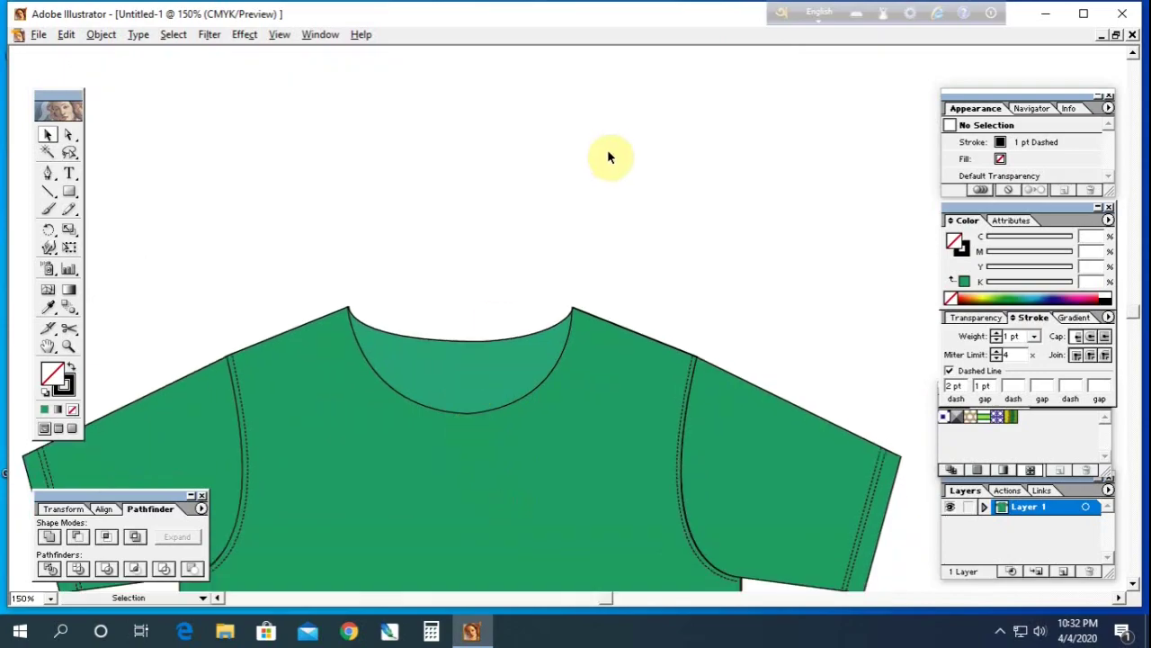
Step: Draw a circle above the neckline with a solid, non-dashed outline
click(68, 192)
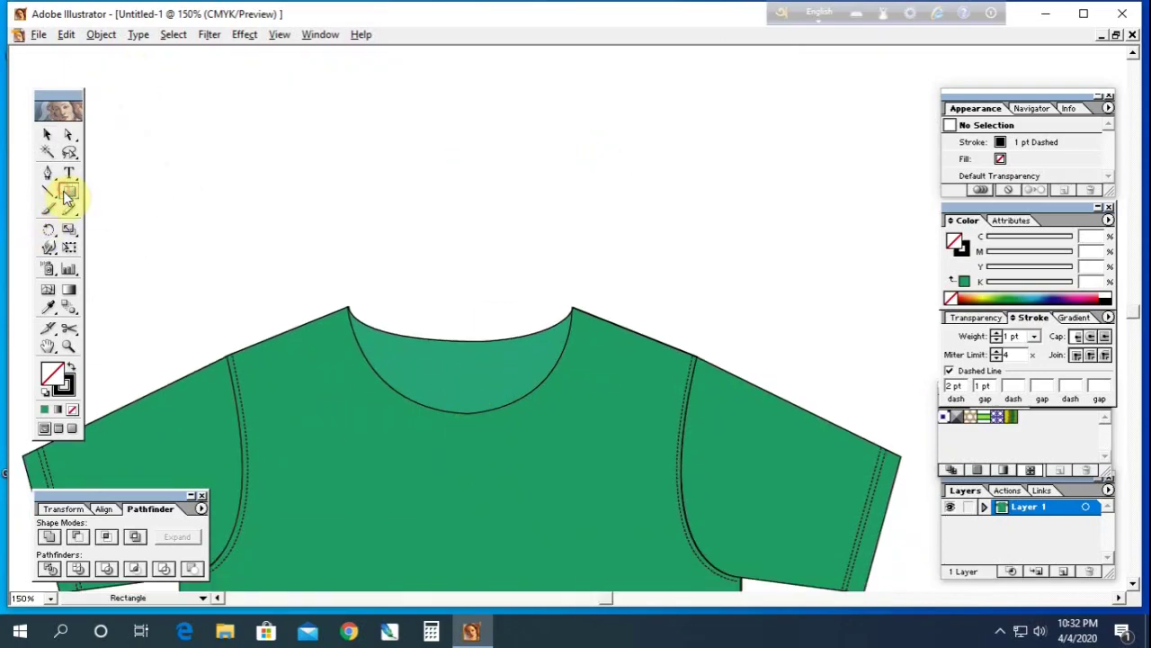
drag(68, 196, 130, 198)
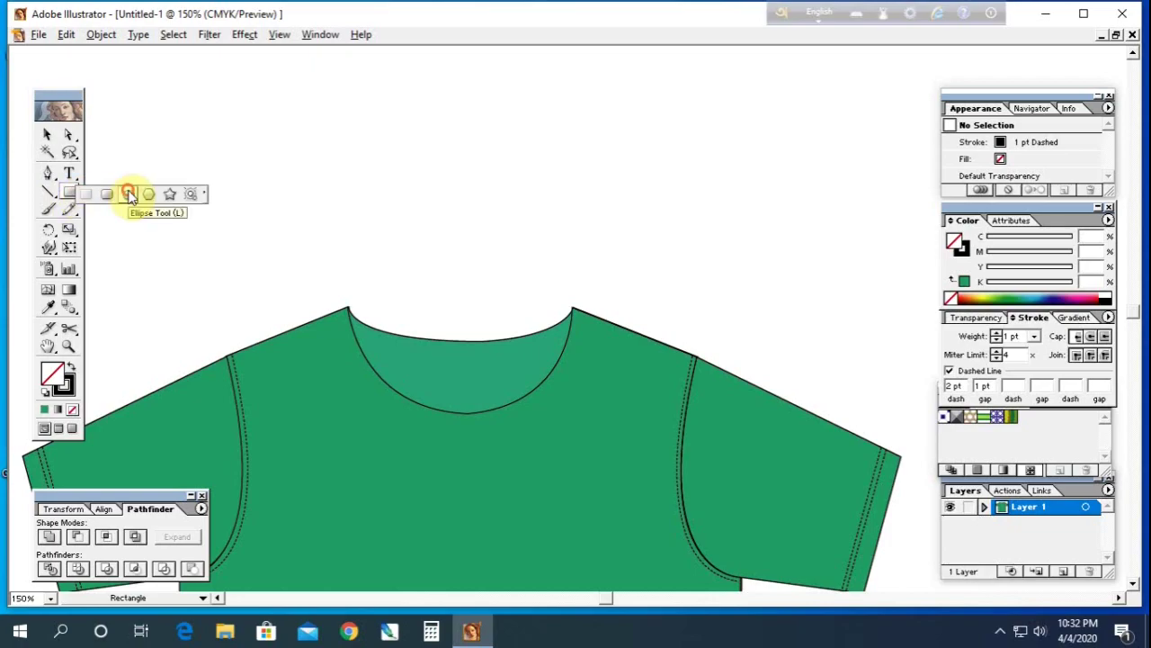
drag(314, 82, 541, 333)
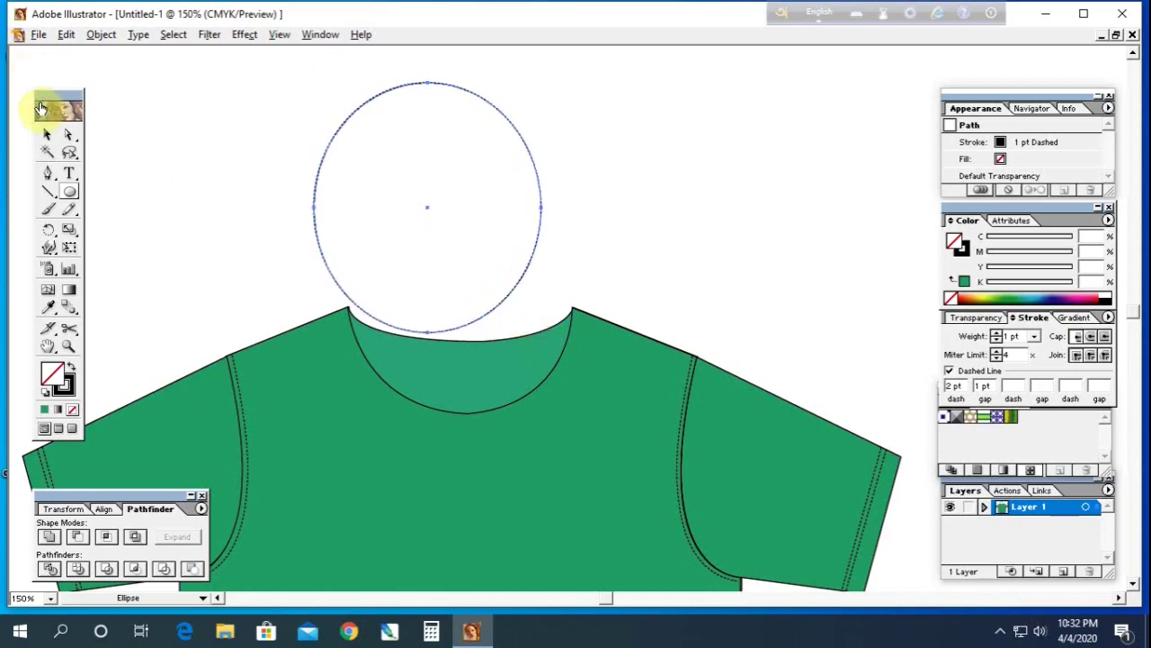
click(950, 371)
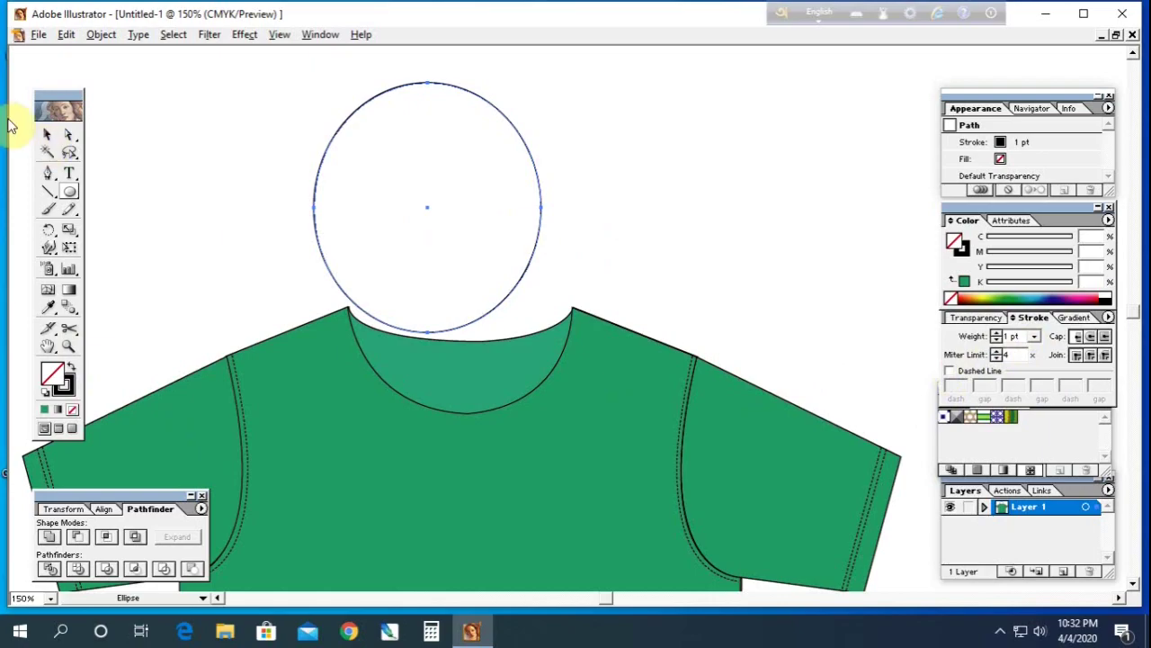
click(47, 134)
click(206, 158)
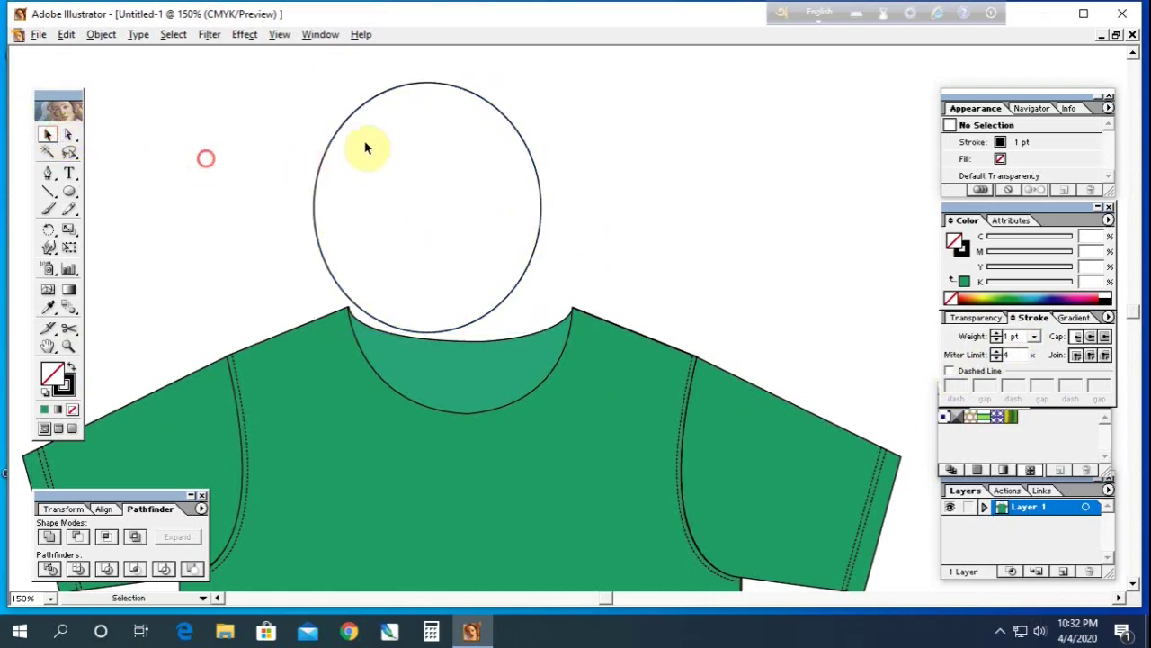
Step: Move the circle down onto the neckline and center it horizontally
drag(501, 116, 540, 97)
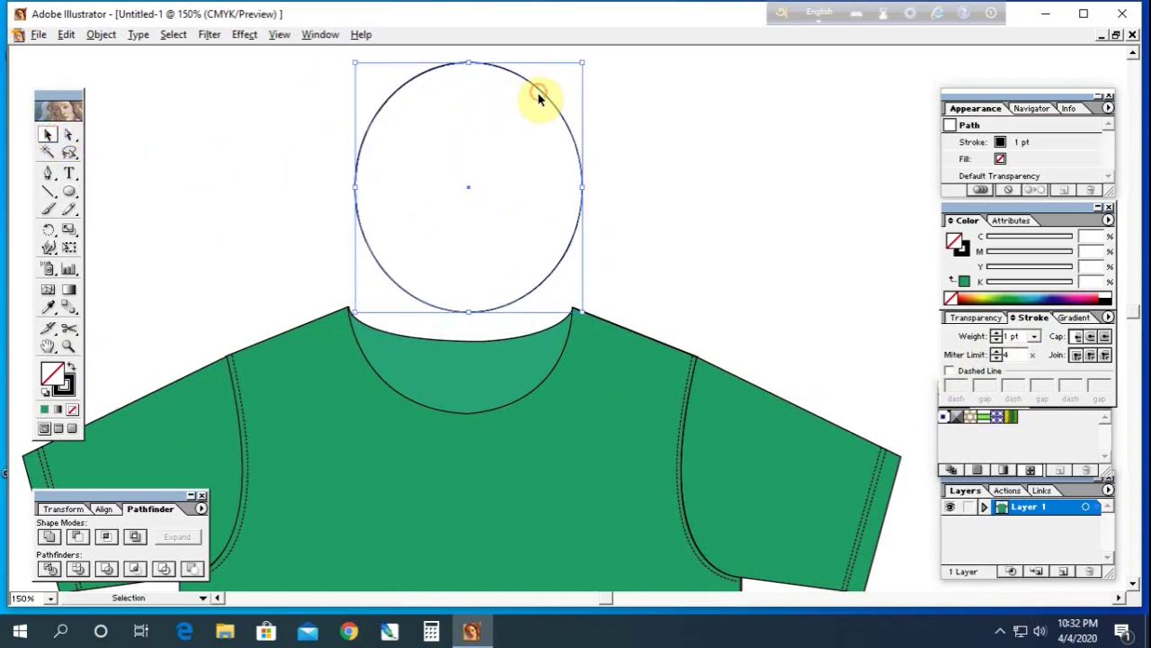
click(571, 146)
drag(574, 144, 568, 144)
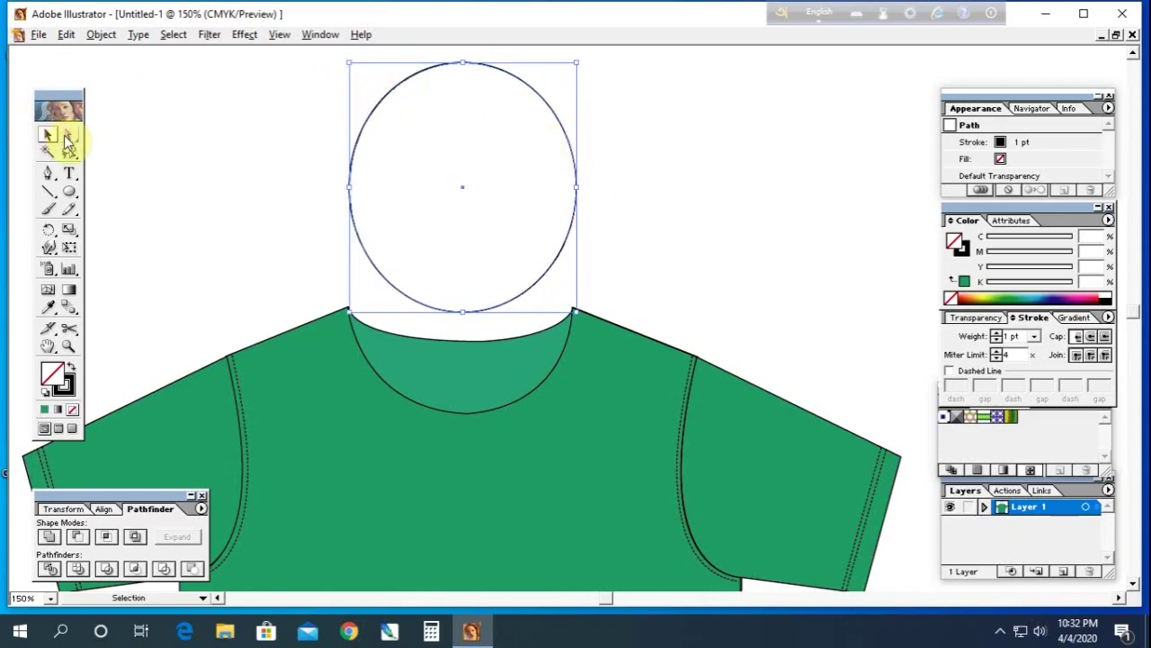
click(330, 61)
click(450, 63)
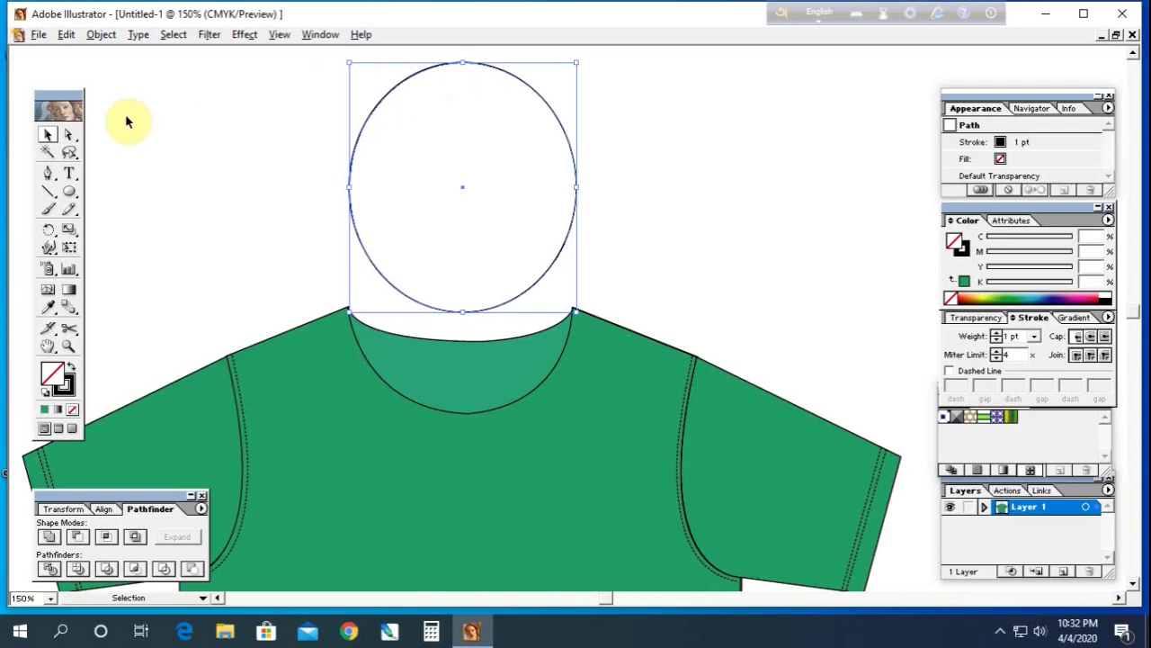
Step: Delete the circle's top anchor point, leaving an open U-shaped arc
click(68, 134)
drag(419, 54, 506, 94)
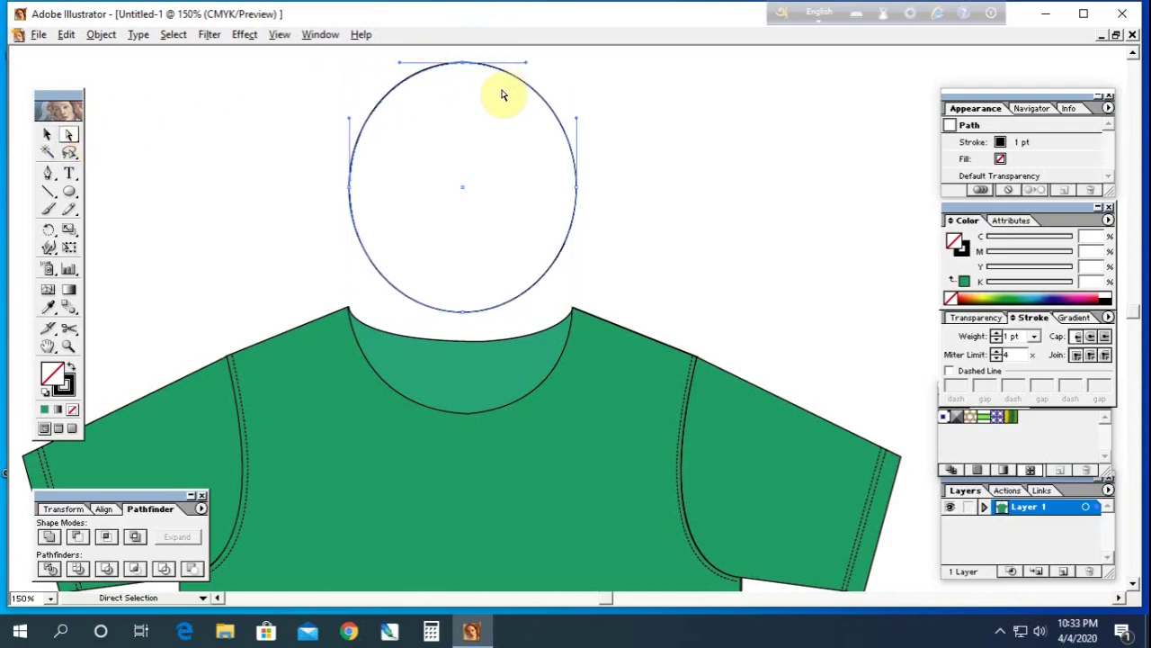
key(Delete)
click(537, 114)
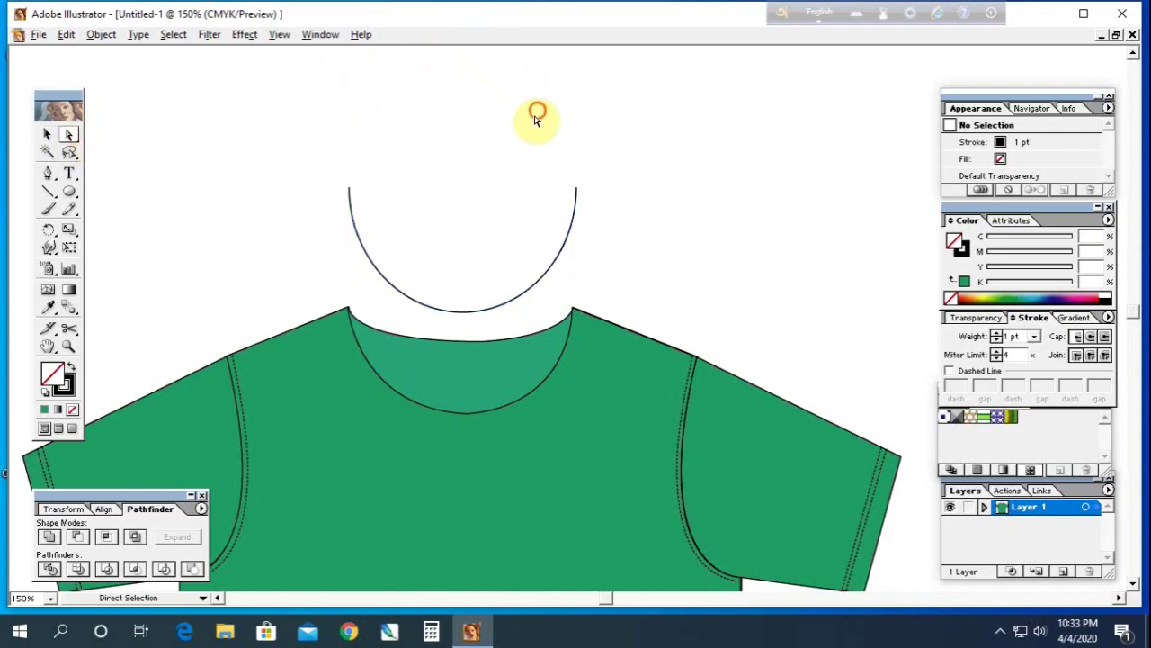
click(370, 261)
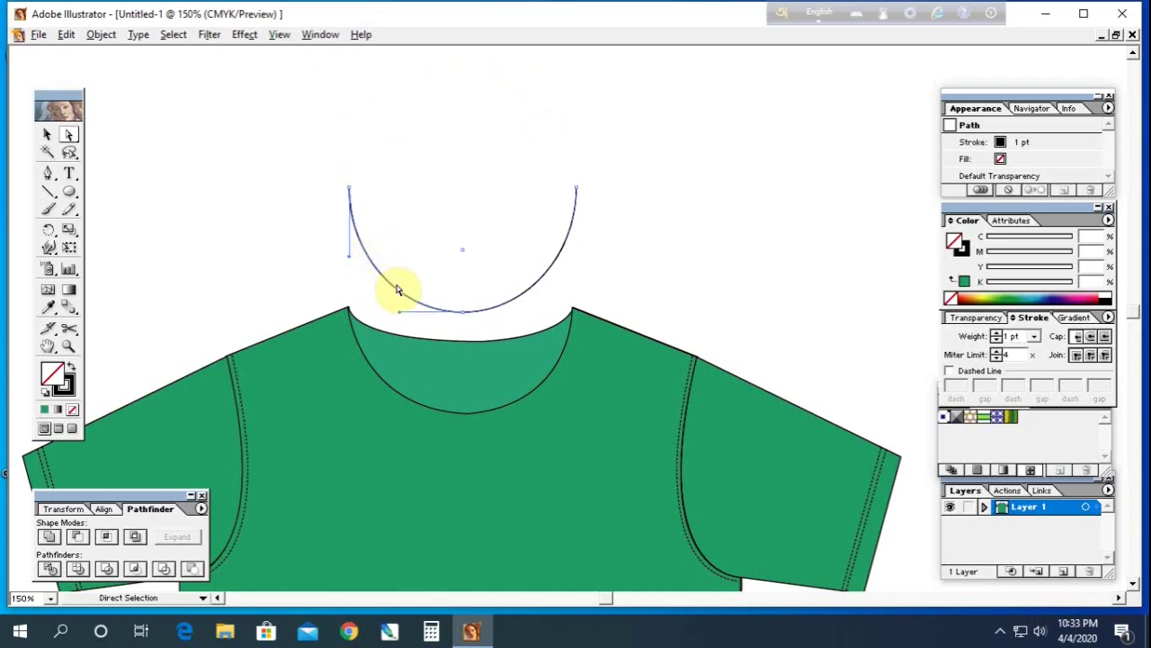
Step: Duplicate the neck arc and shrink the copy narrower and shorter
click(454, 307)
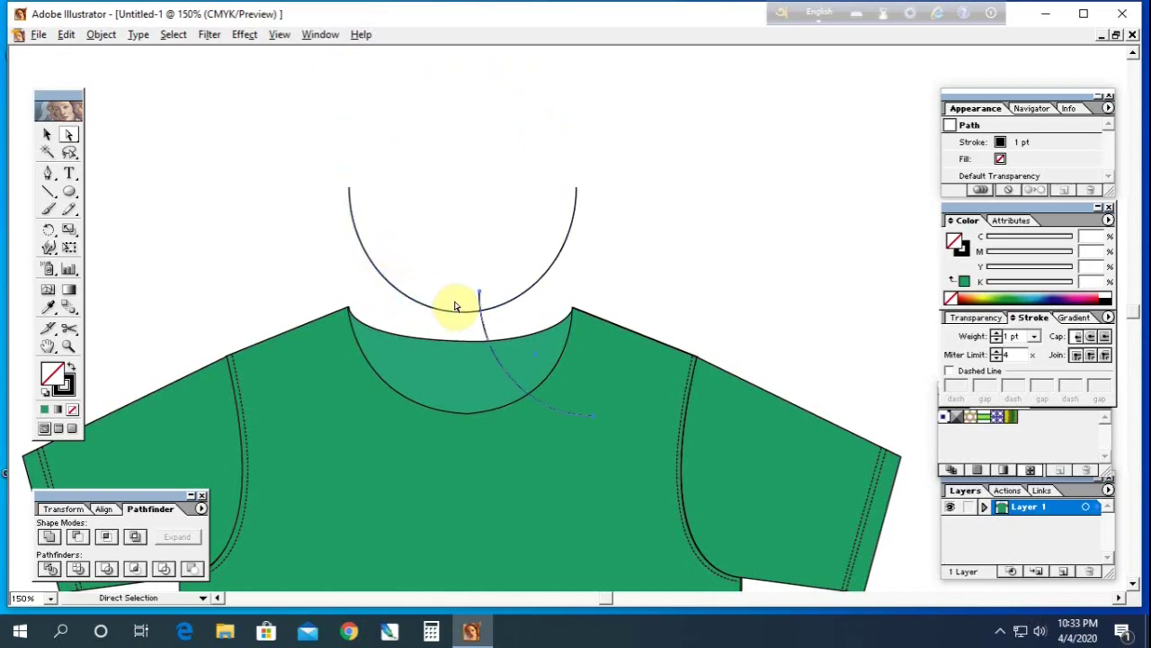
click(475, 311)
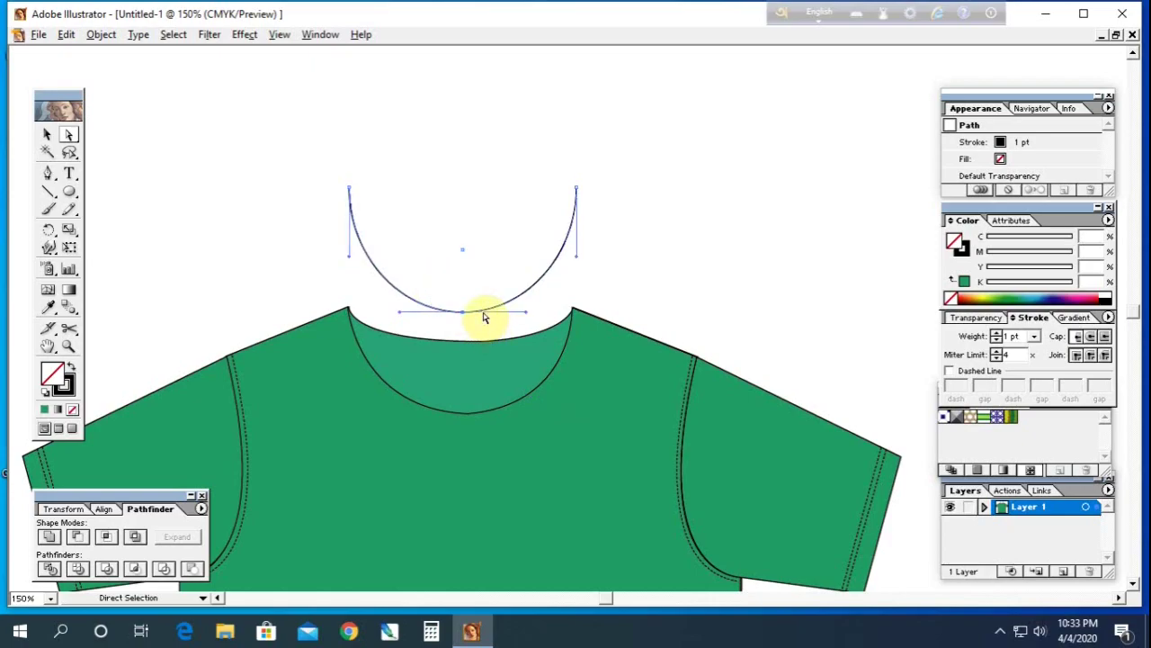
mouse_move(481, 315)
mouse_down()
mouse_move(560, 436)
mouse_move(568, 418)
mouse_move(464, 279)
mouse_up()
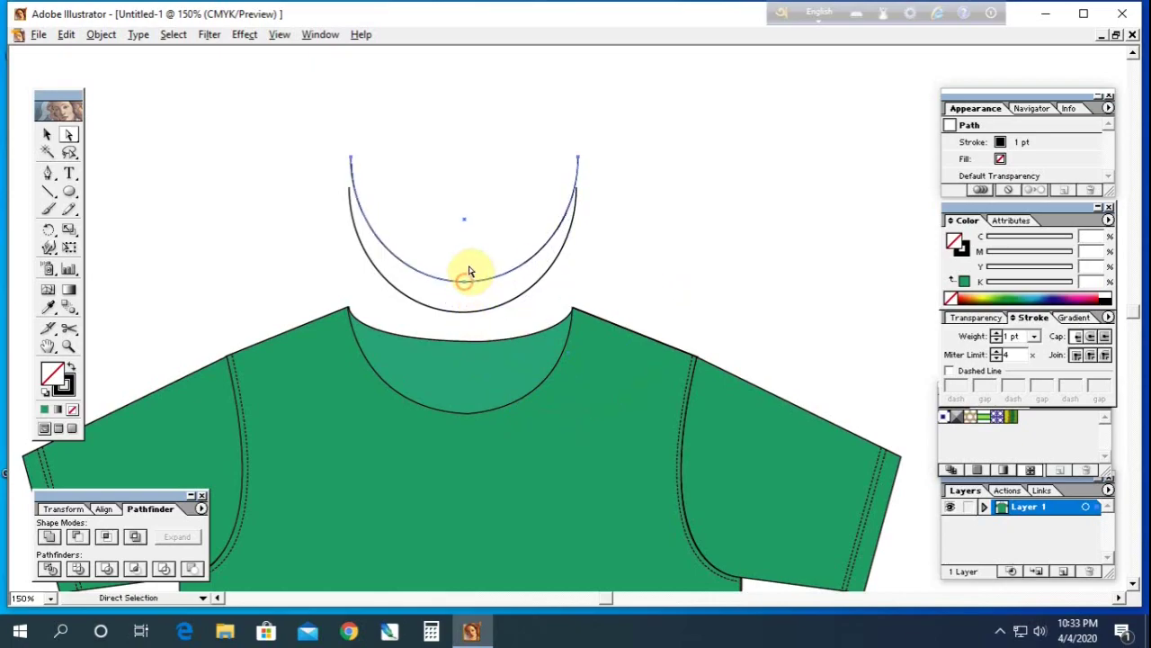
click(45, 134)
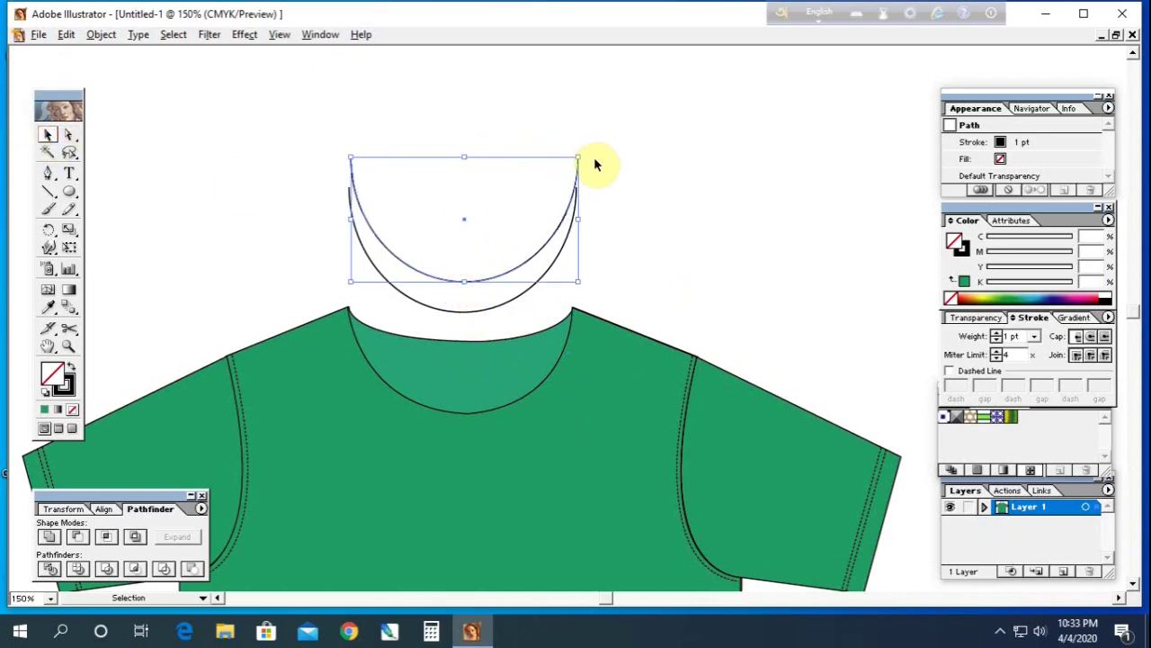
drag(577, 158, 545, 174)
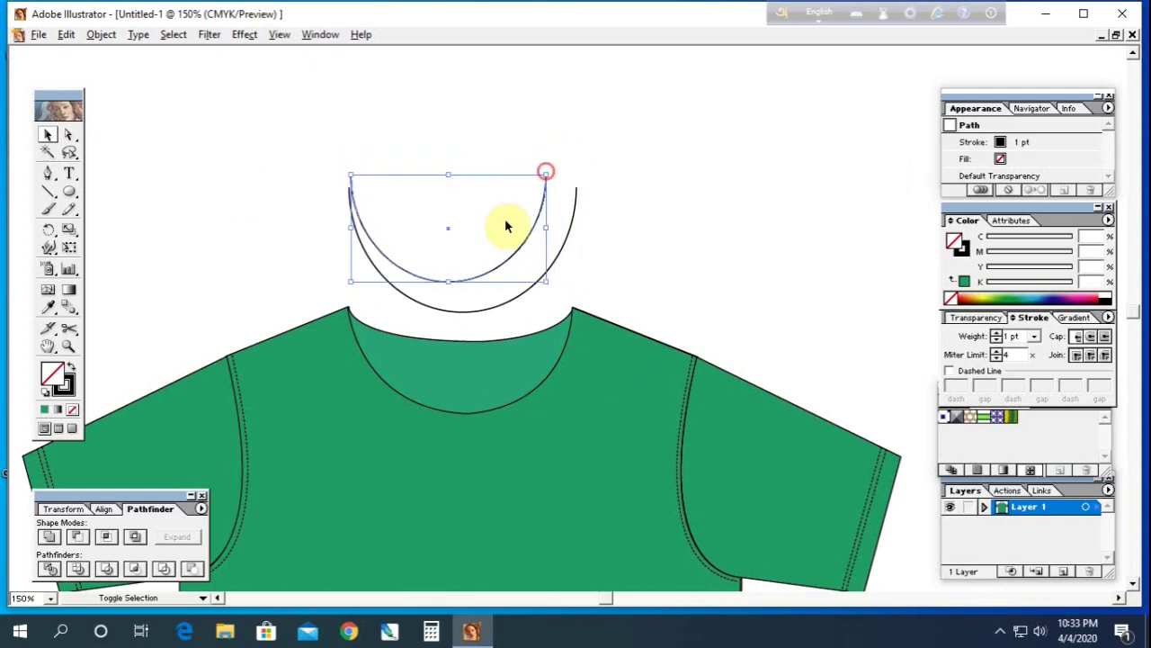
Step: Scale the inner arc down proportionally and center it inside the outer arc
click(457, 266)
click(448, 280)
drag(470, 284, 488, 288)
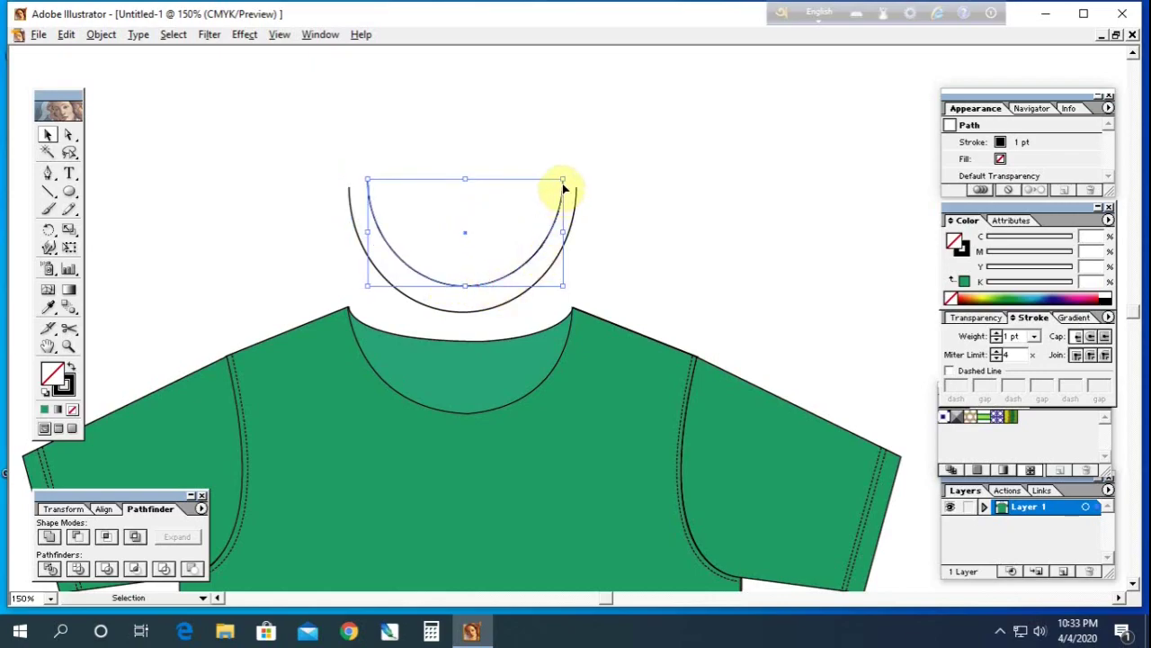
drag(563, 179, 548, 183)
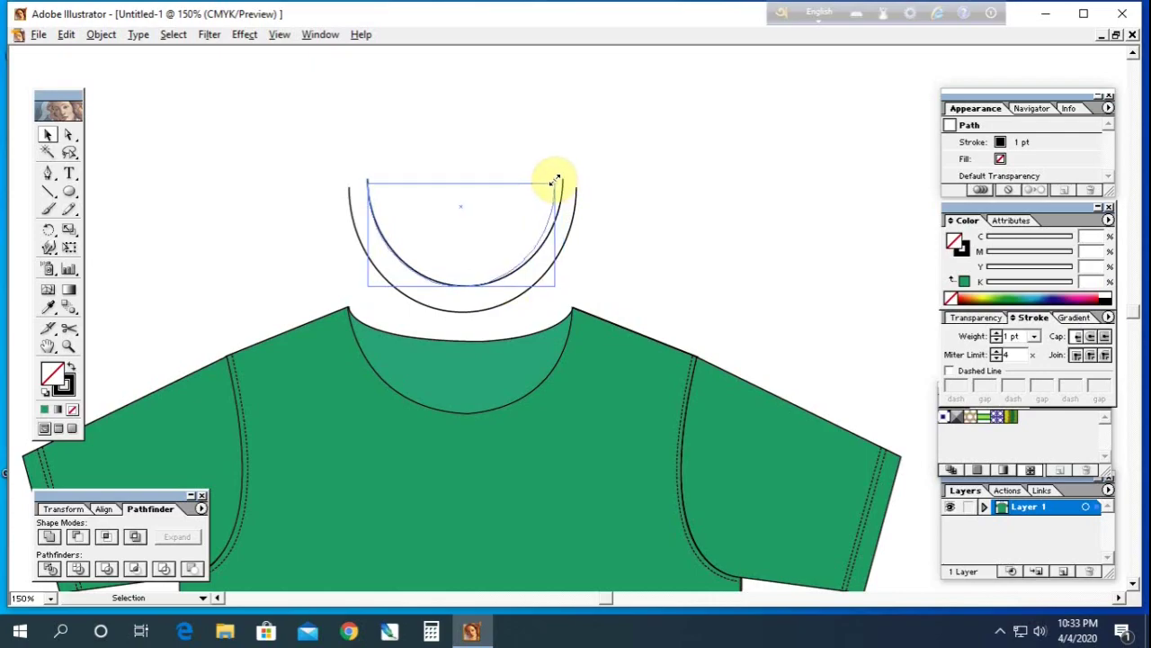
drag(282, 134, 656, 360)
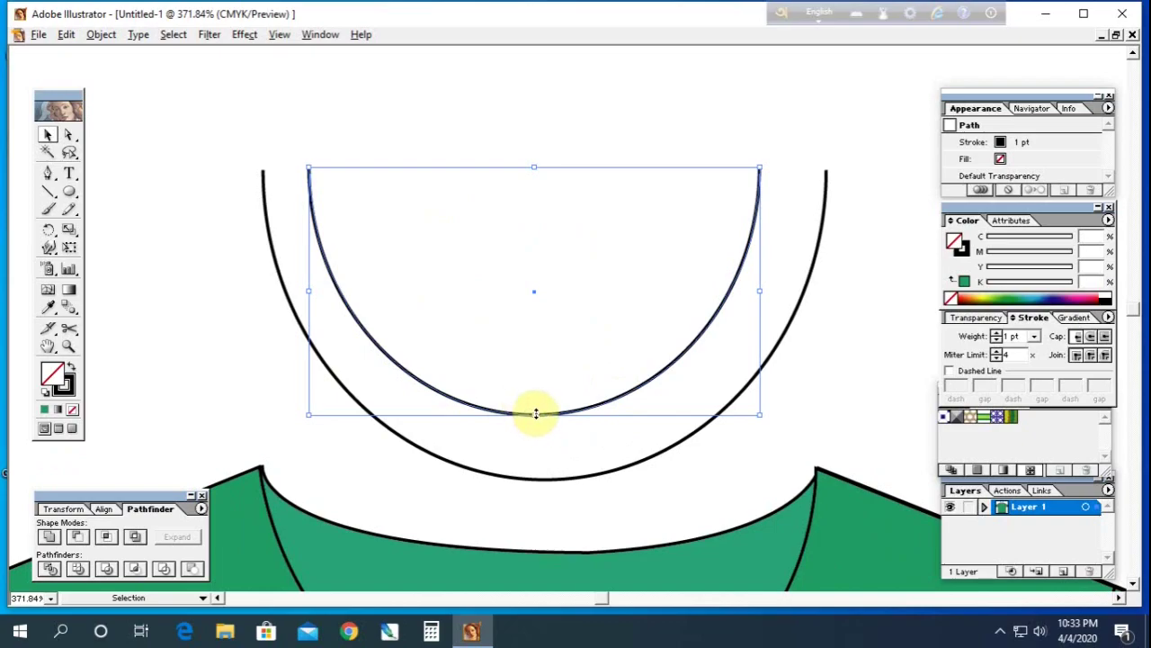
key(Right)
key(Right)
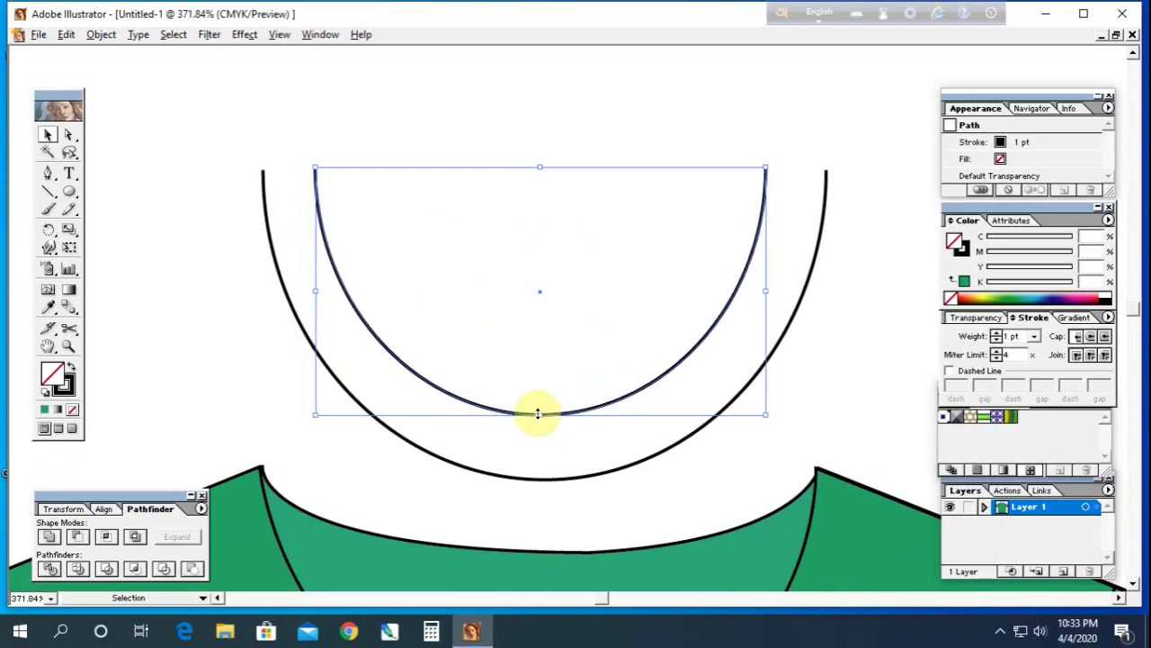
key(Down)
key(Down)
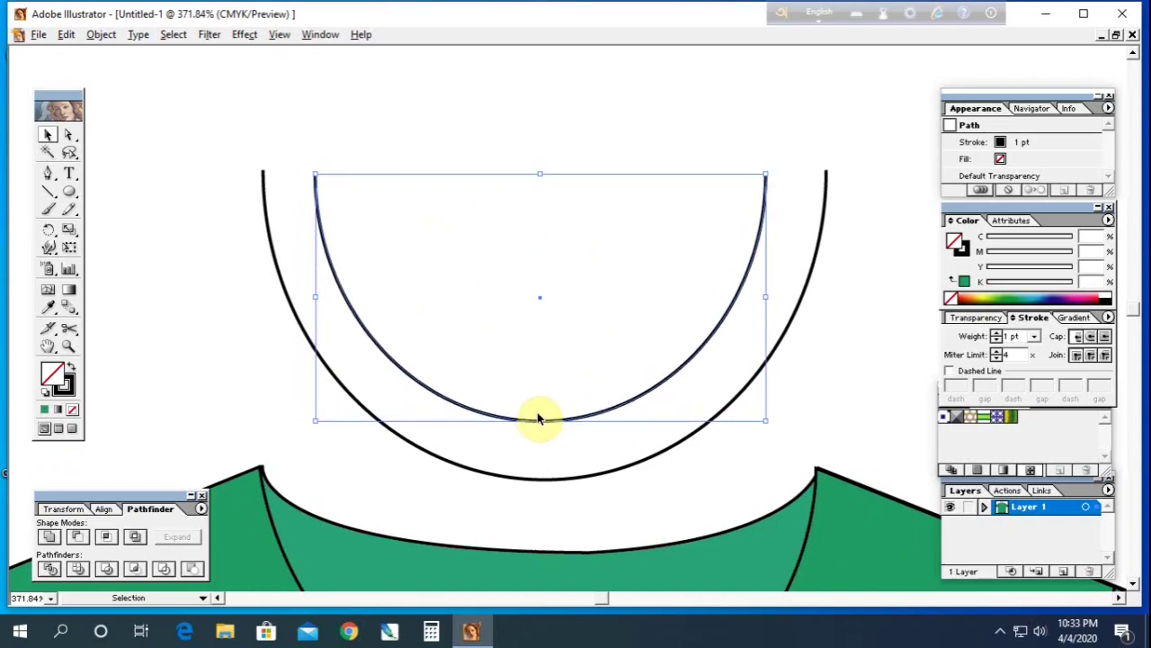
key(Right)
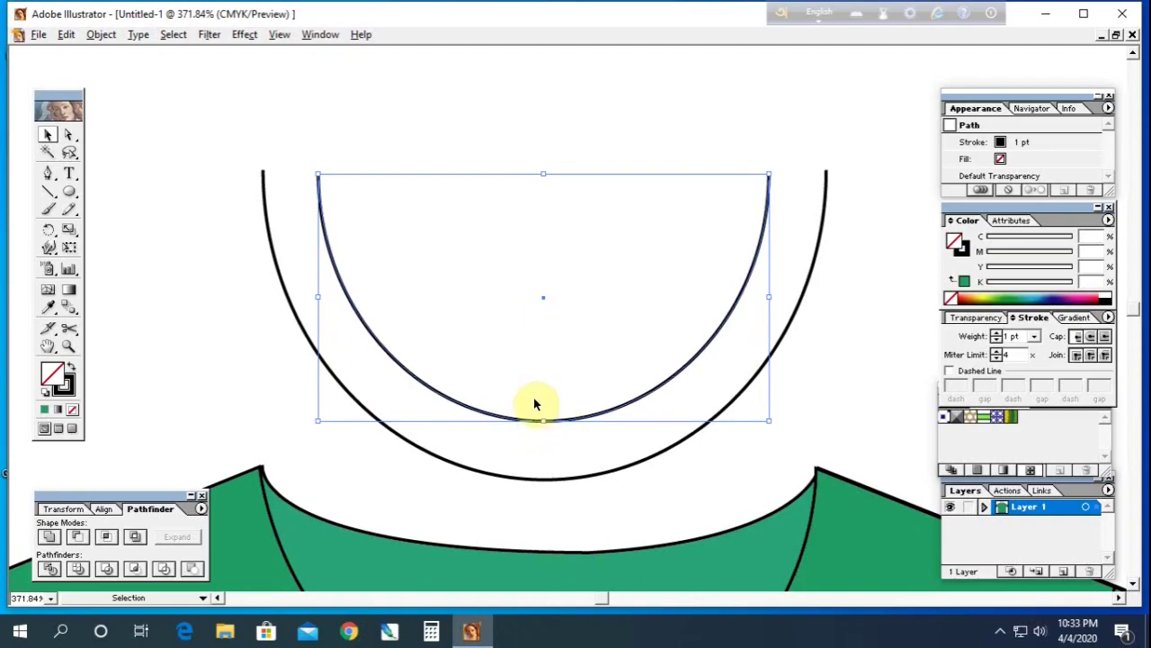
click(240, 382)
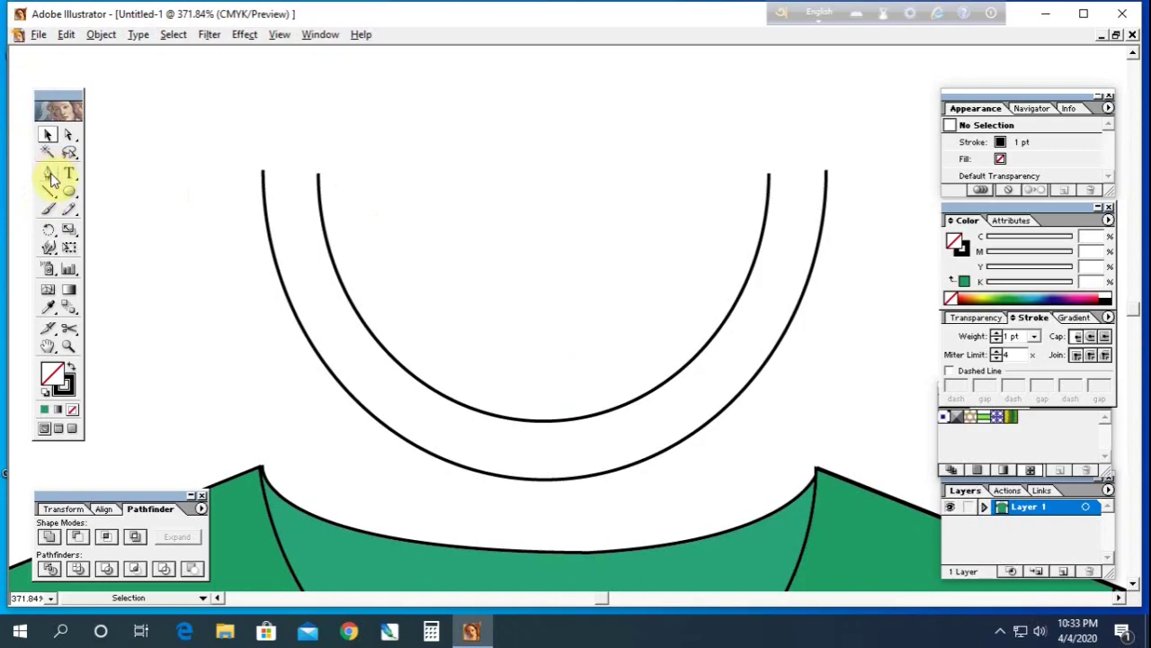
Step: Raise the inner arc's two top end points two nudges upward
click(68, 134)
click(319, 180)
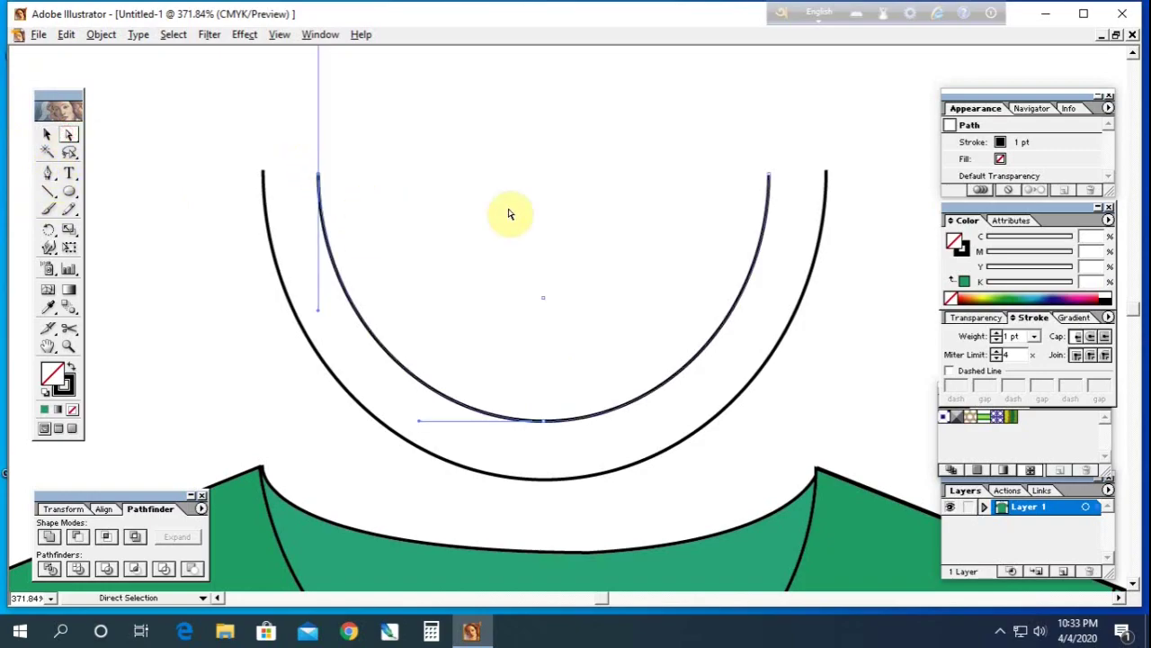
drag(728, 148, 790, 211)
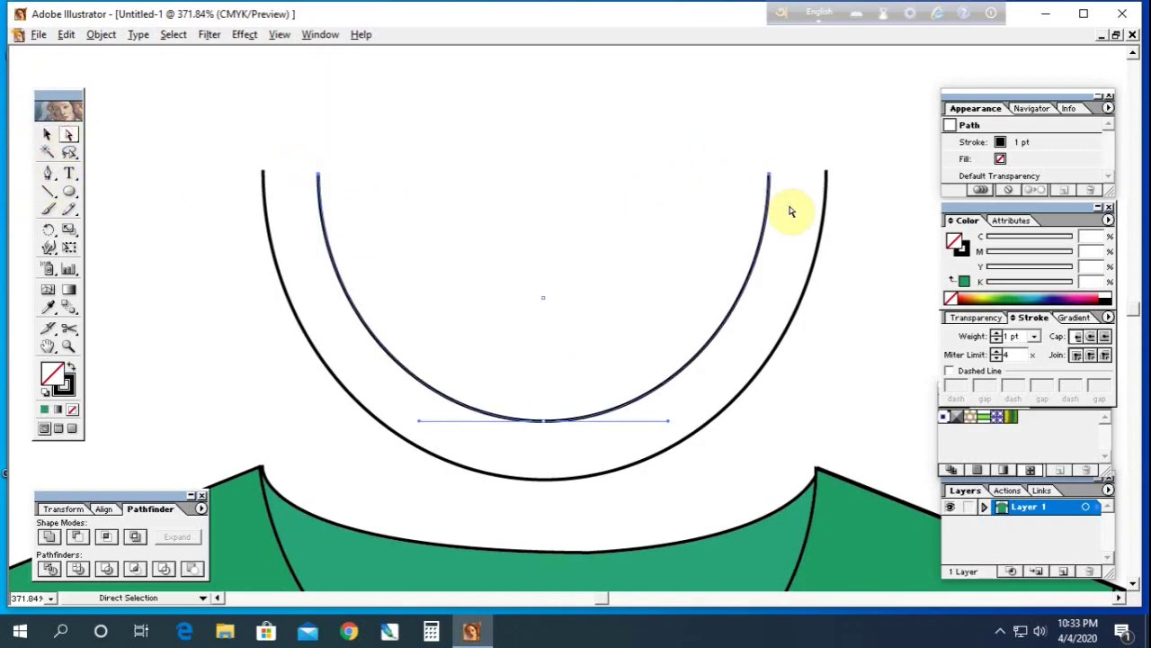
key(Up)
key(Up)
key(Up)
key(Up)
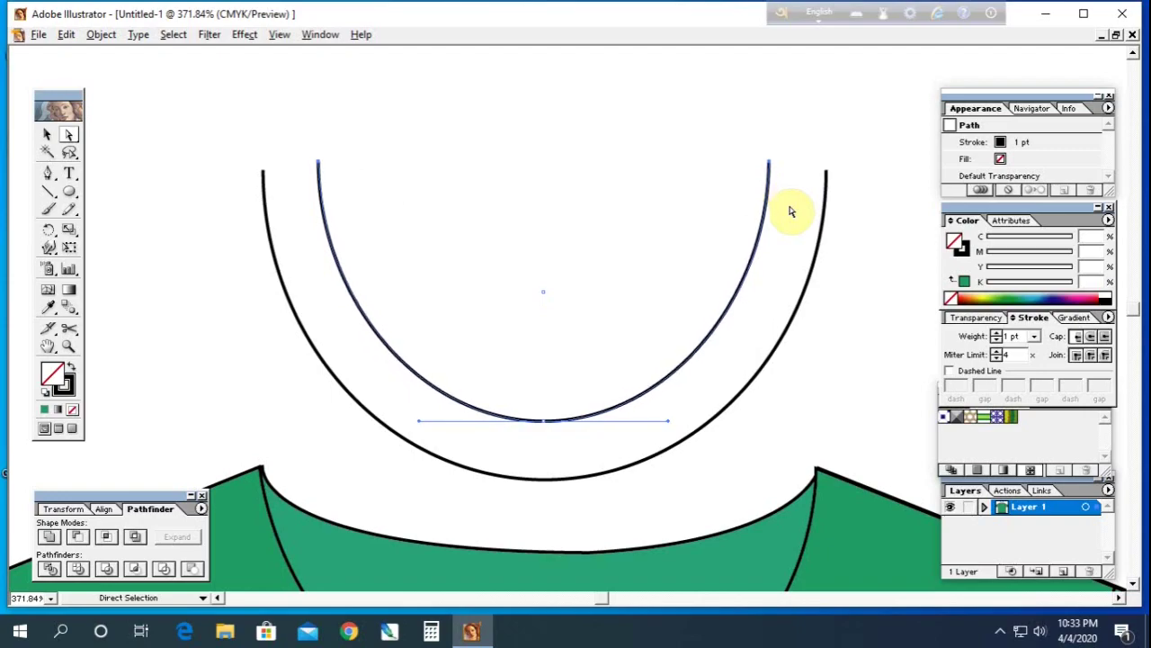
key(Up)
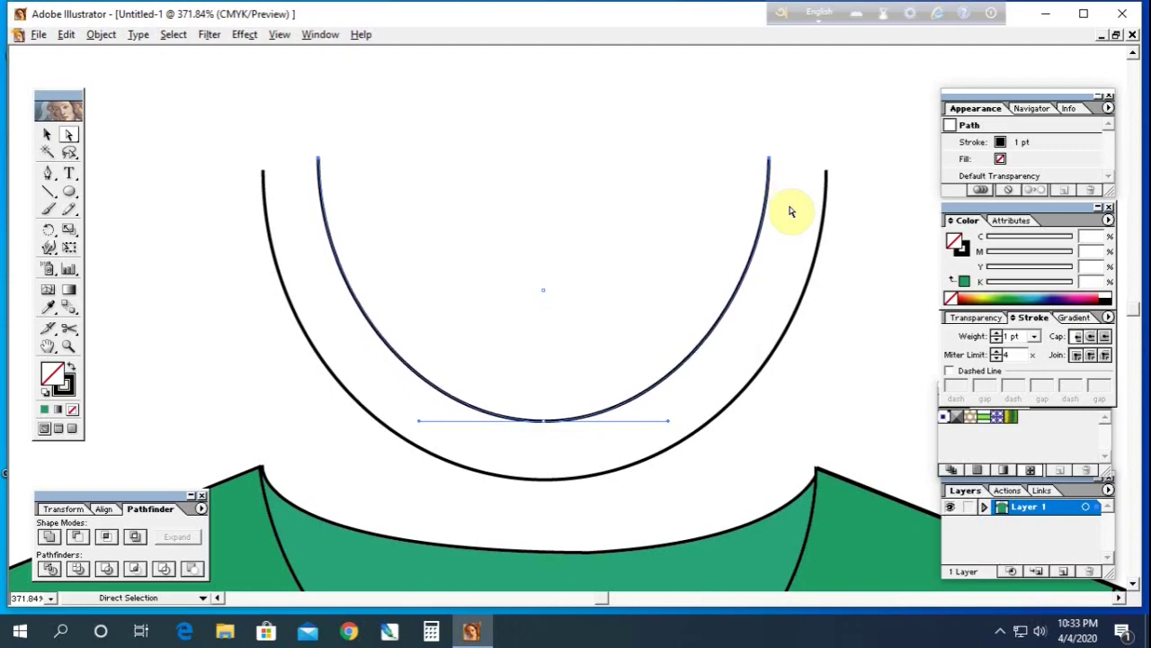
click(464, 214)
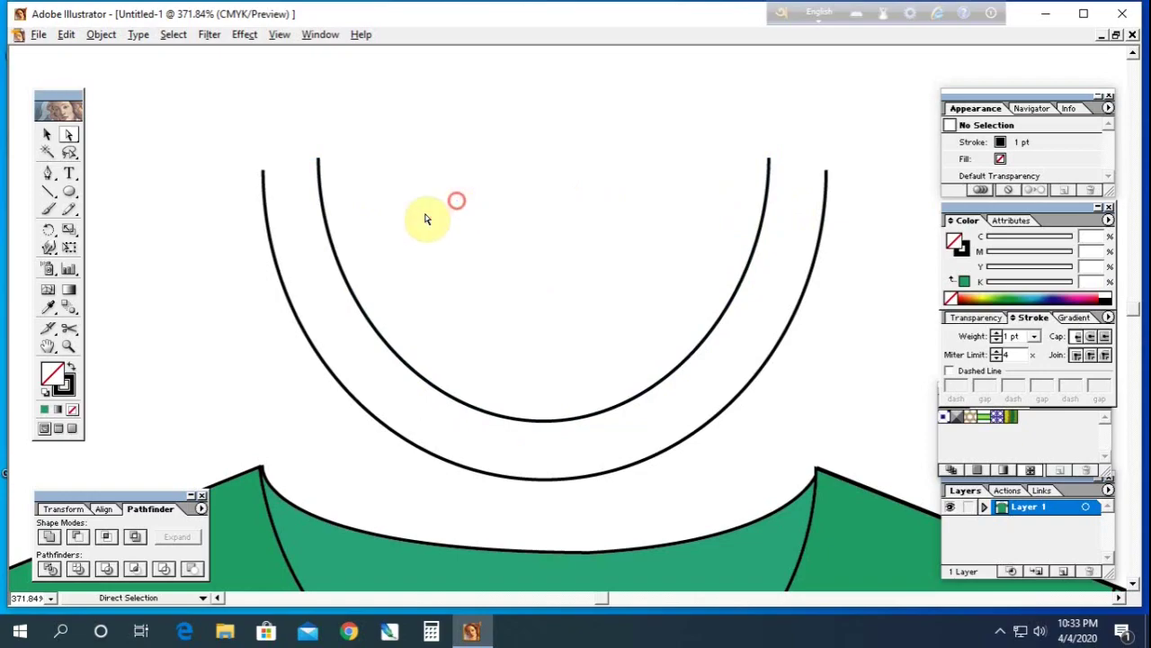
Step: Join the outer and inner arcs' top ends on both sides with Pen segments, closing the band
click(46, 172)
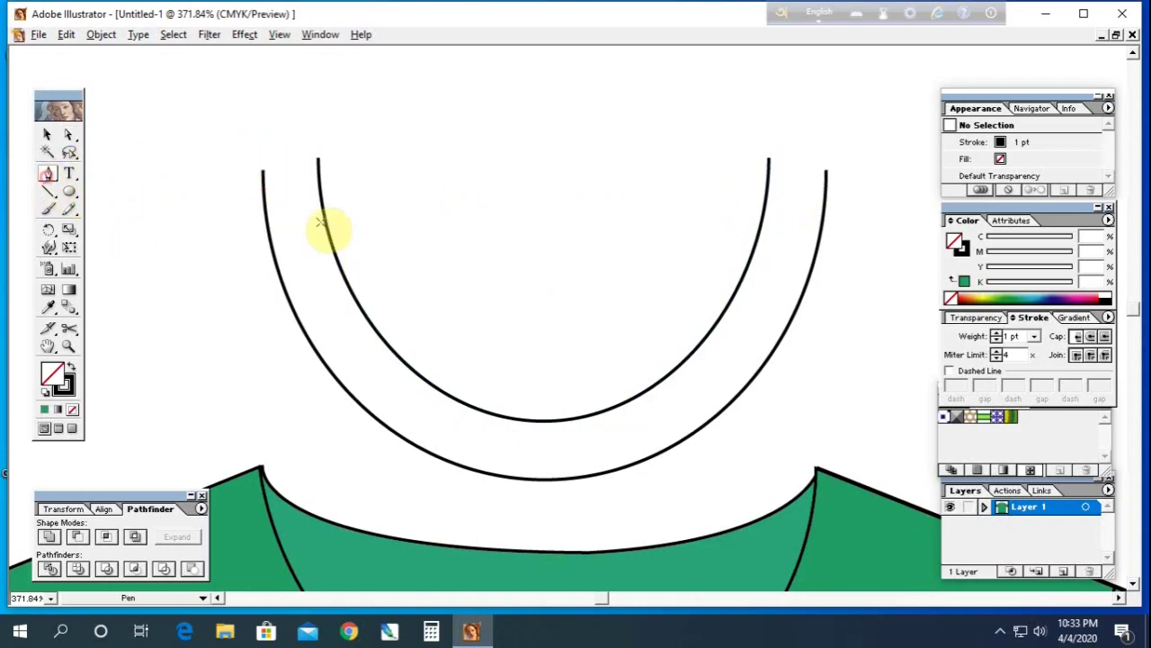
click(262, 170)
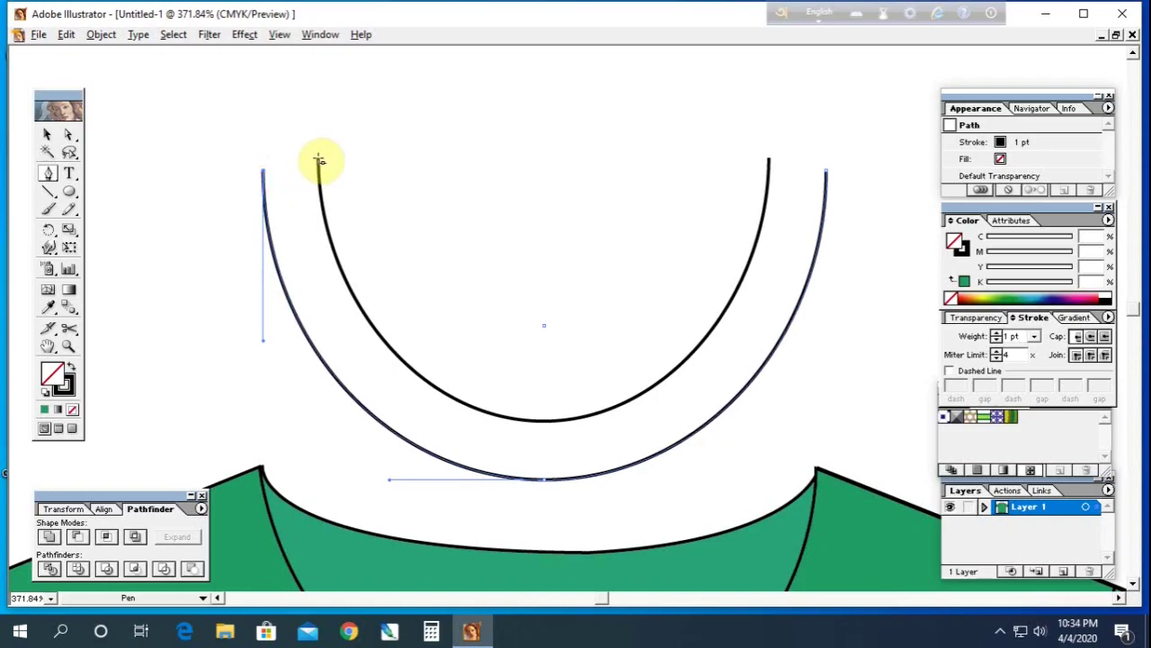
click(320, 160)
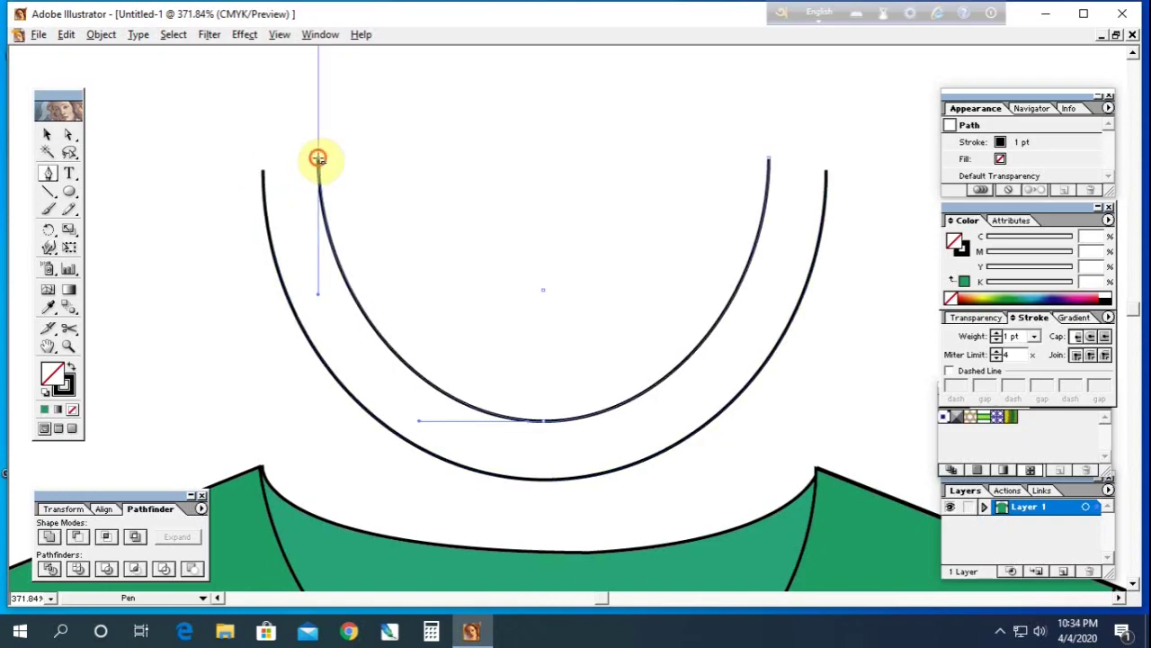
click(770, 161)
click(827, 170)
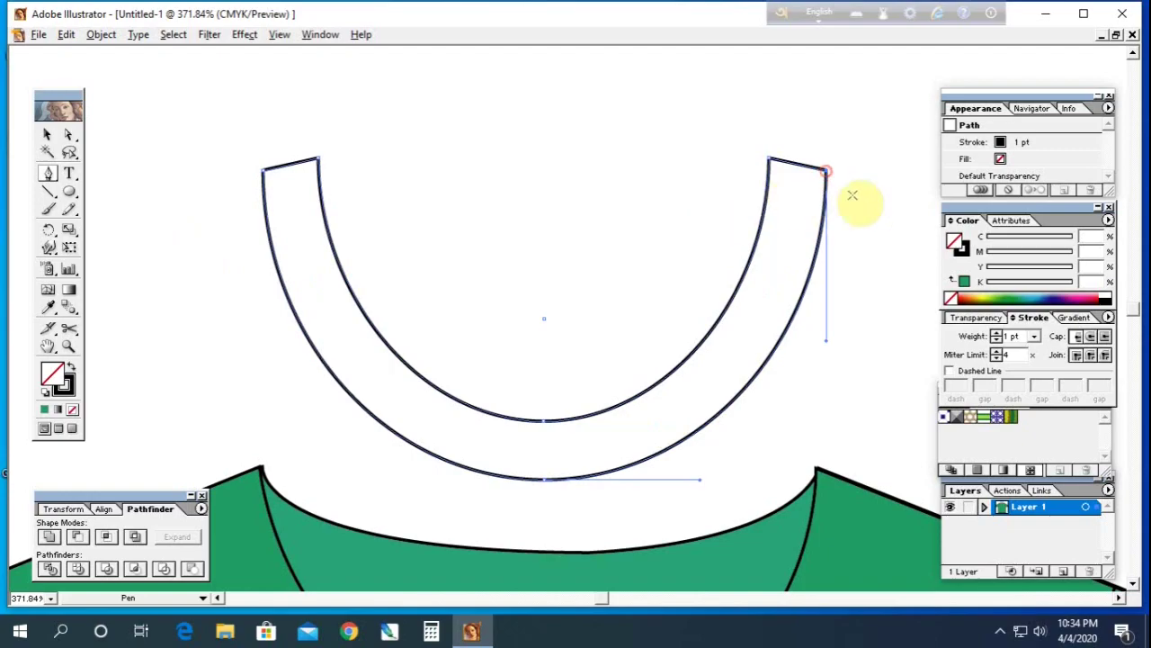
Step: Duplicate the whole collar band and move the copy upward
click(68, 139)
click(162, 157)
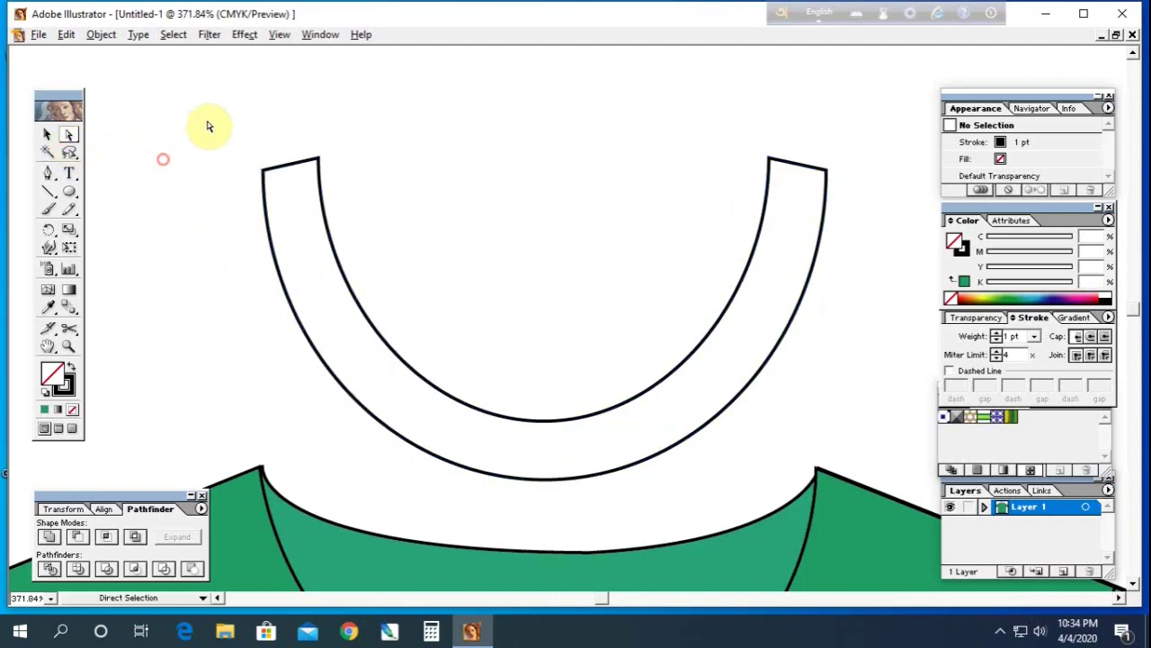
drag(208, 118, 834, 457)
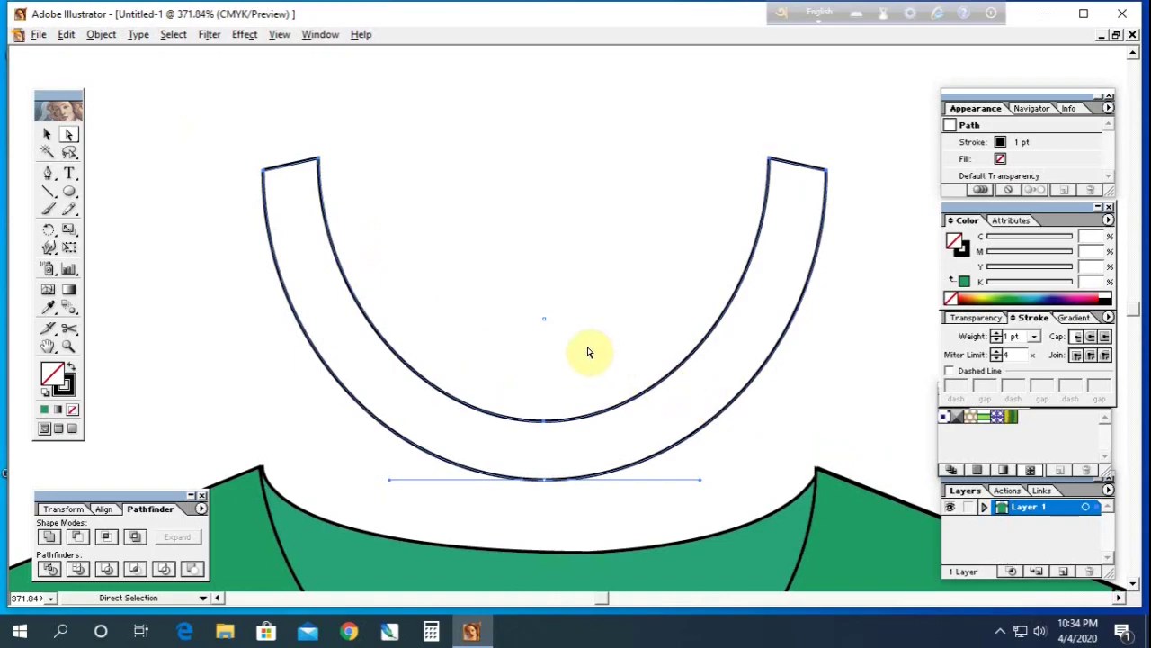
key(alt+Right)
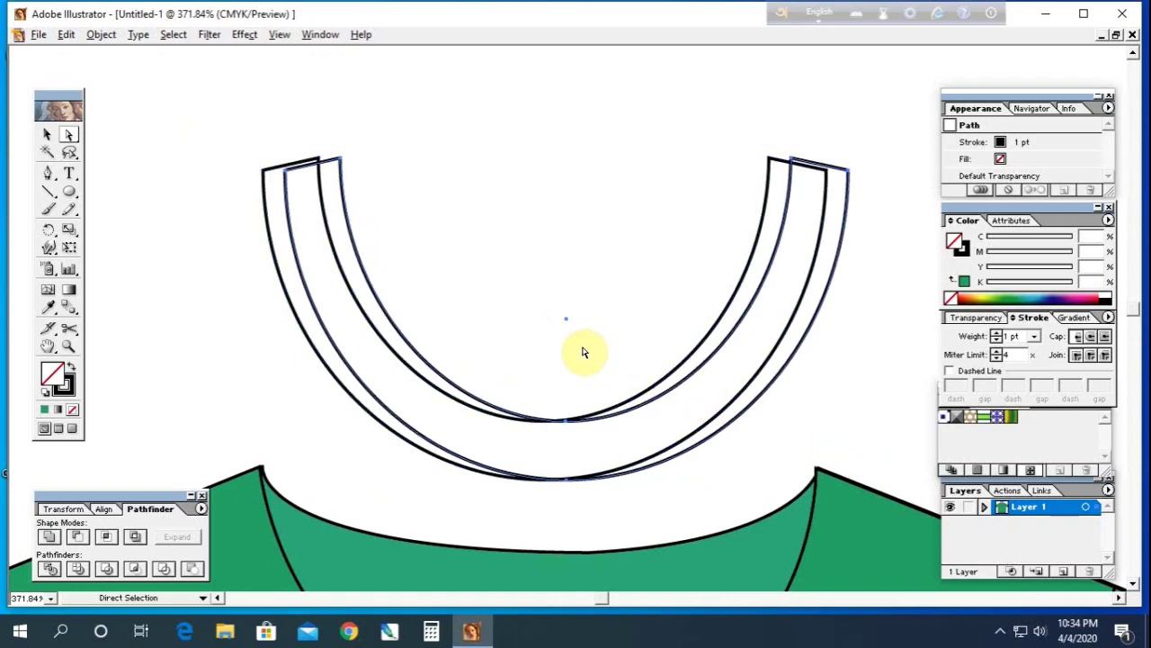
key(Up)
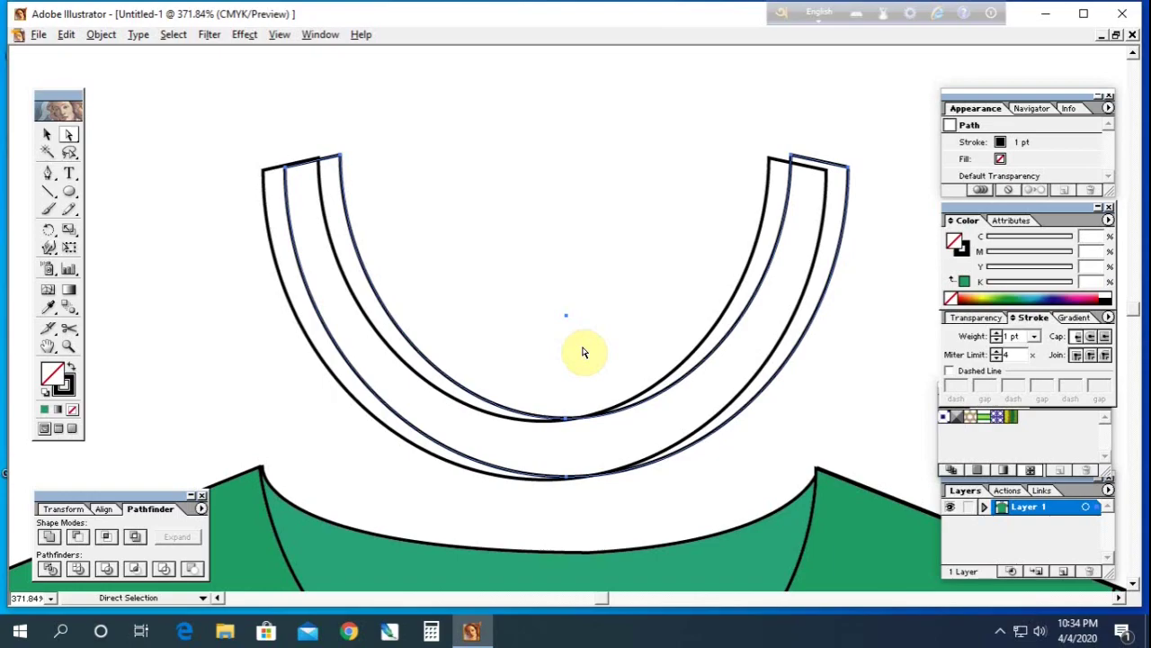
key(Up)
key(Up)
key(Up)
key(Up)
key(Up)
key(Up)
key(Up)
key(Up)
key(Up)
key(Up)
key(Up)
key(Up)
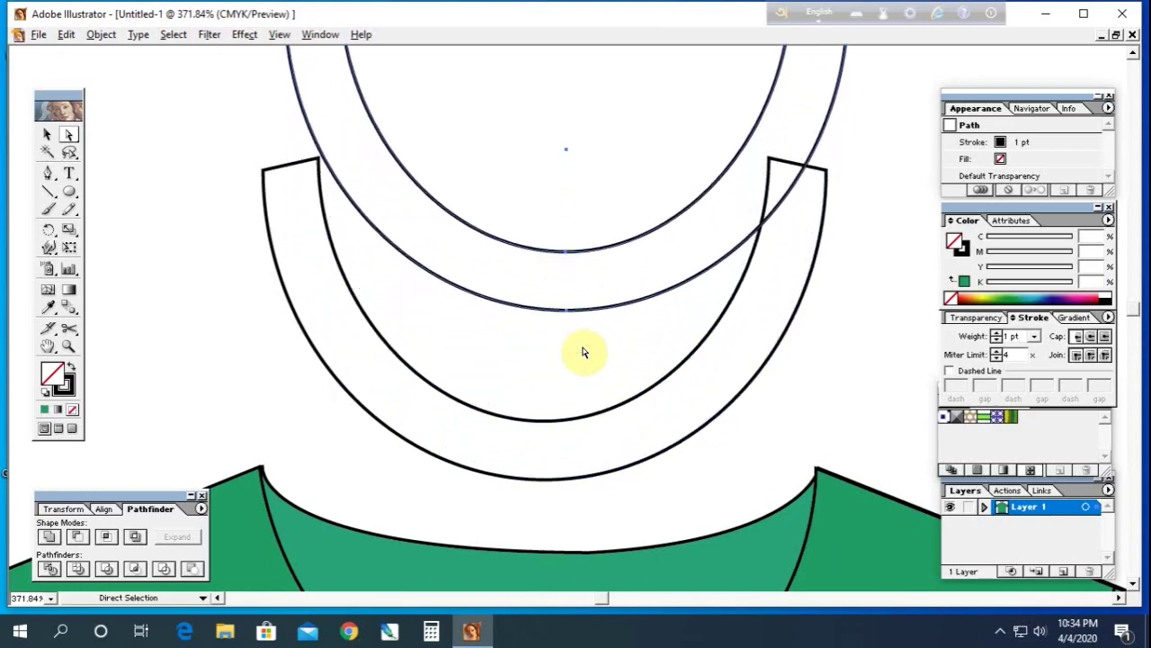
key(ctrl+minus)
key(ctrl+minus)
key(ctrl+minus)
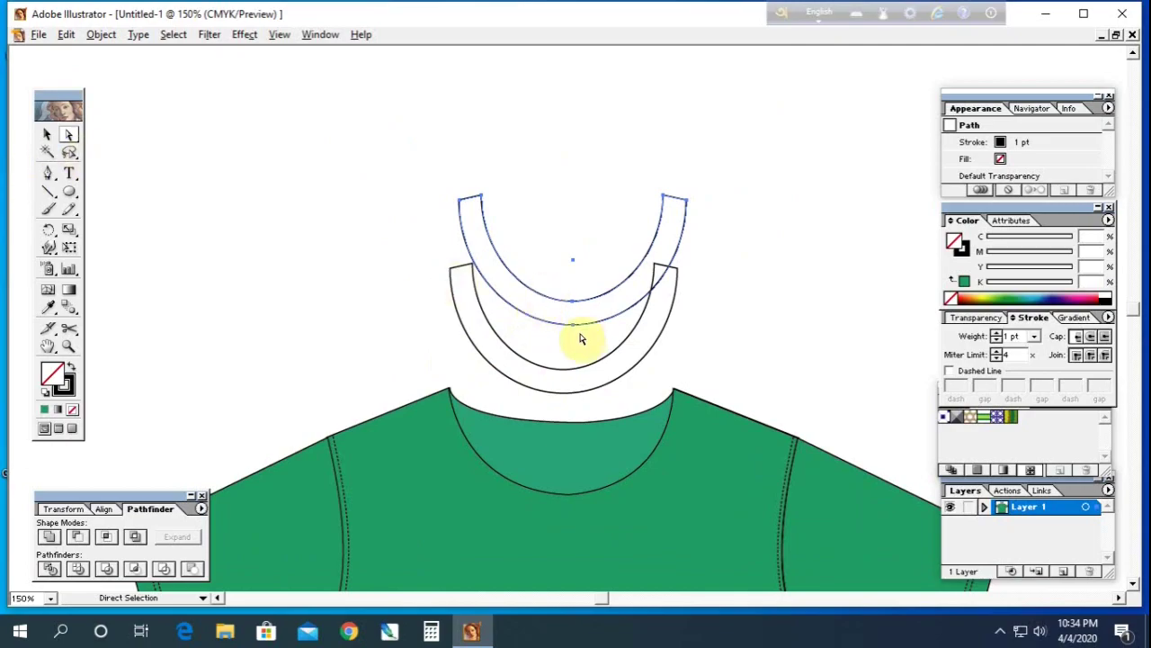
Step: Adjust the bands' bottom curves, then nudge the middle collar arcs up to the collar top
drag(552, 263, 588, 342)
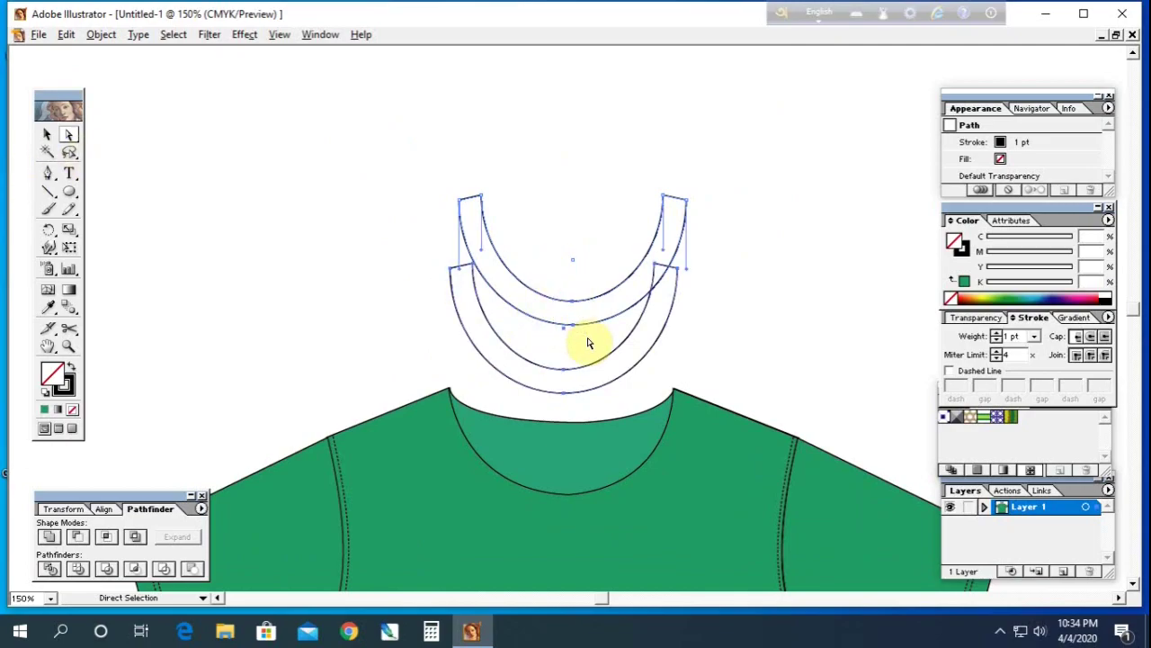
key(Up)
key(Up)
key(Up)
key(Up)
key(Up)
key(Up)
key(Up)
key(Up)
key(Up)
key(Up)
key(Up)
key(Up)
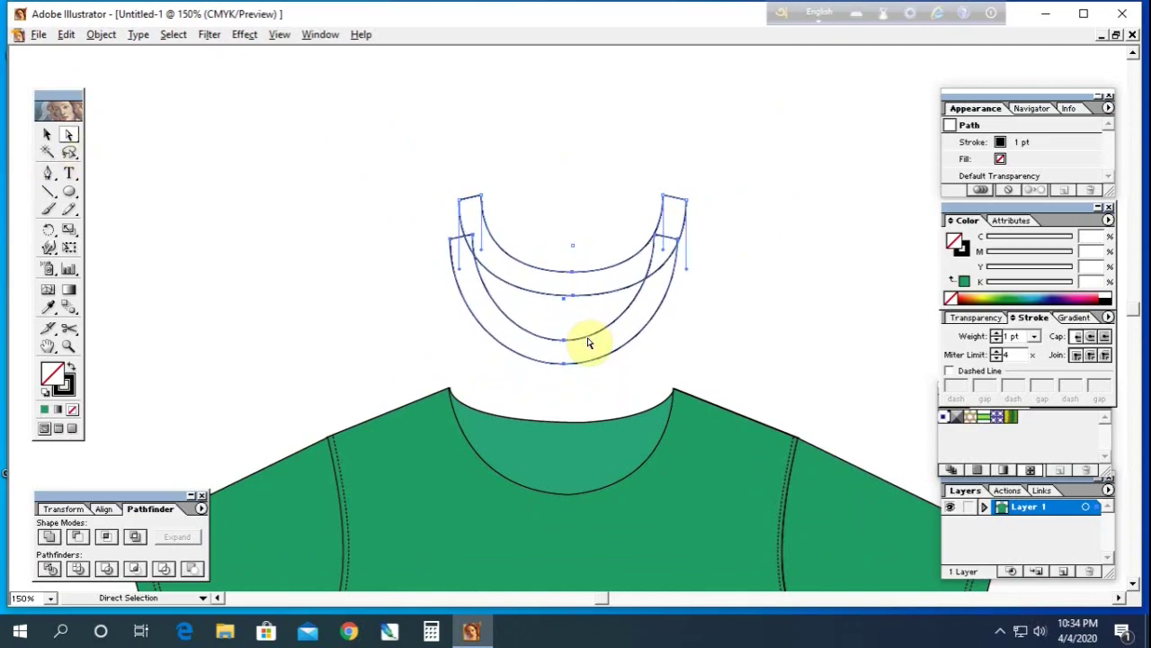
key(Down)
key(Down)
key(Down)
key(Down)
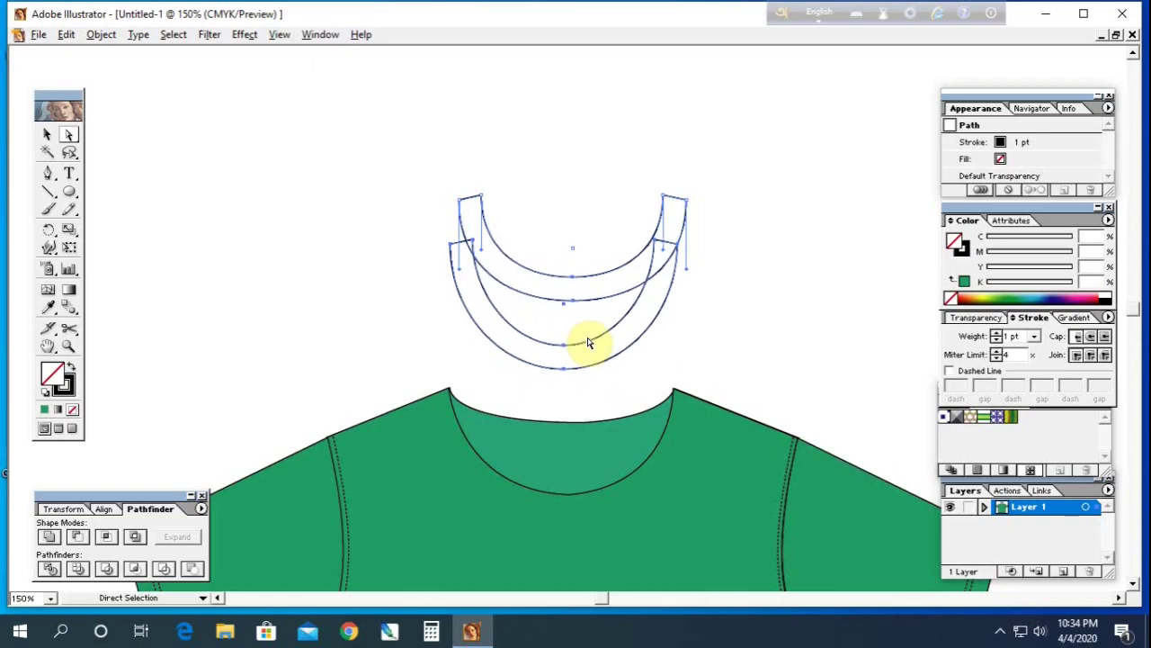
key(Down)
key(Down)
key(Down)
key(Down)
key(Down)
key(Down)
key(Down)
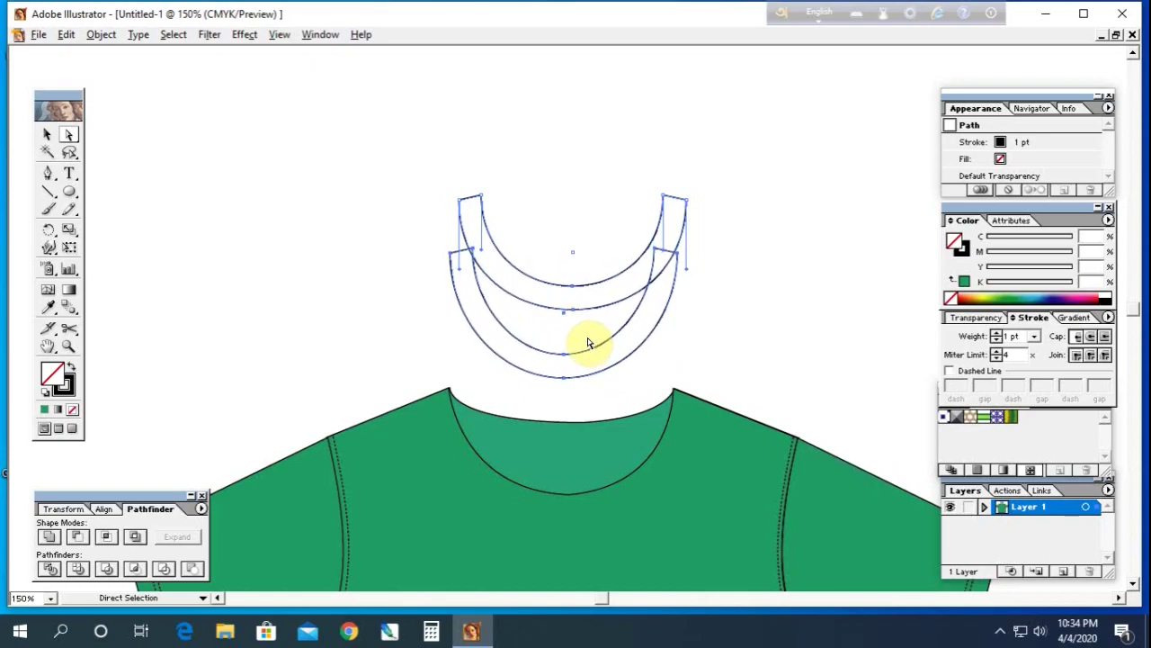
key(Down)
click(581, 256)
drag(571, 255, 585, 330)
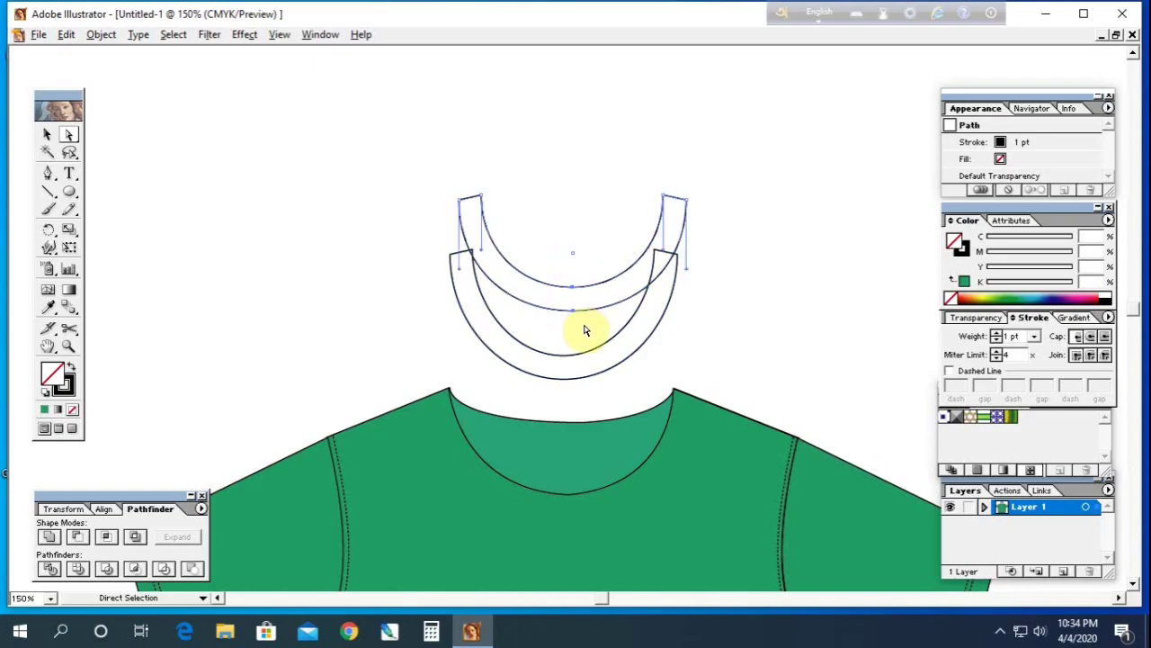
key(Up)
key(Up)
key(Up)
key(Up)
key(Up)
key(Up)
key(Up)
key(Up)
key(Up)
key(Up)
key(Up)
key(Up)
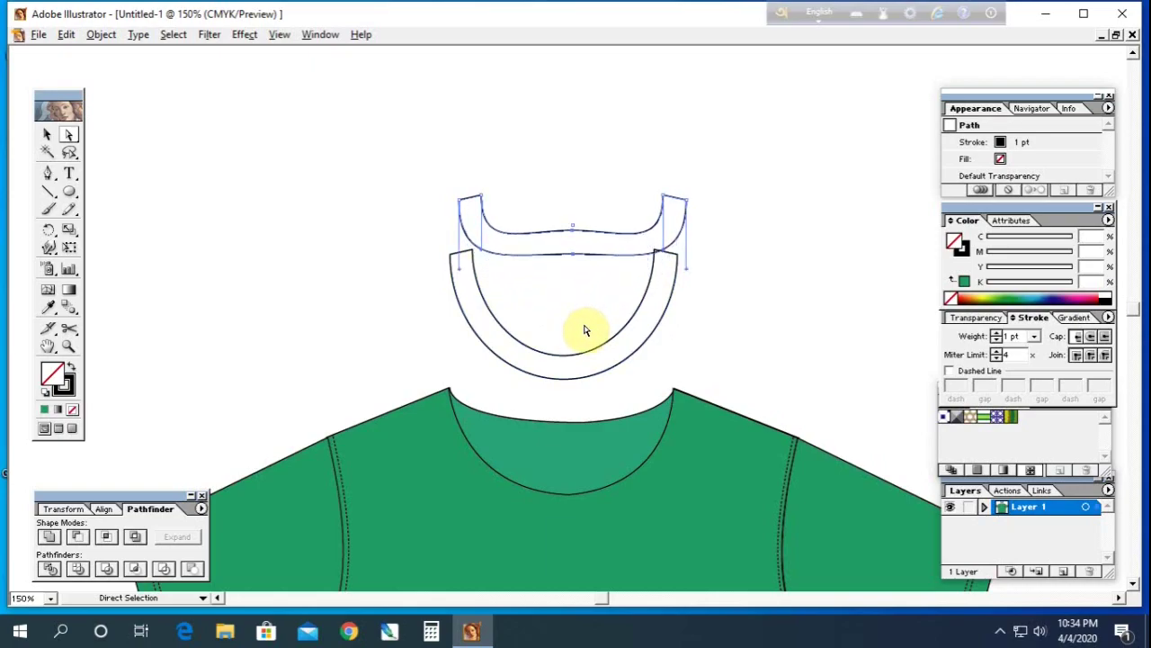
key(Up)
key(Up)
key(Up)
key(Up)
key(Up)
key(Up)
key(Up)
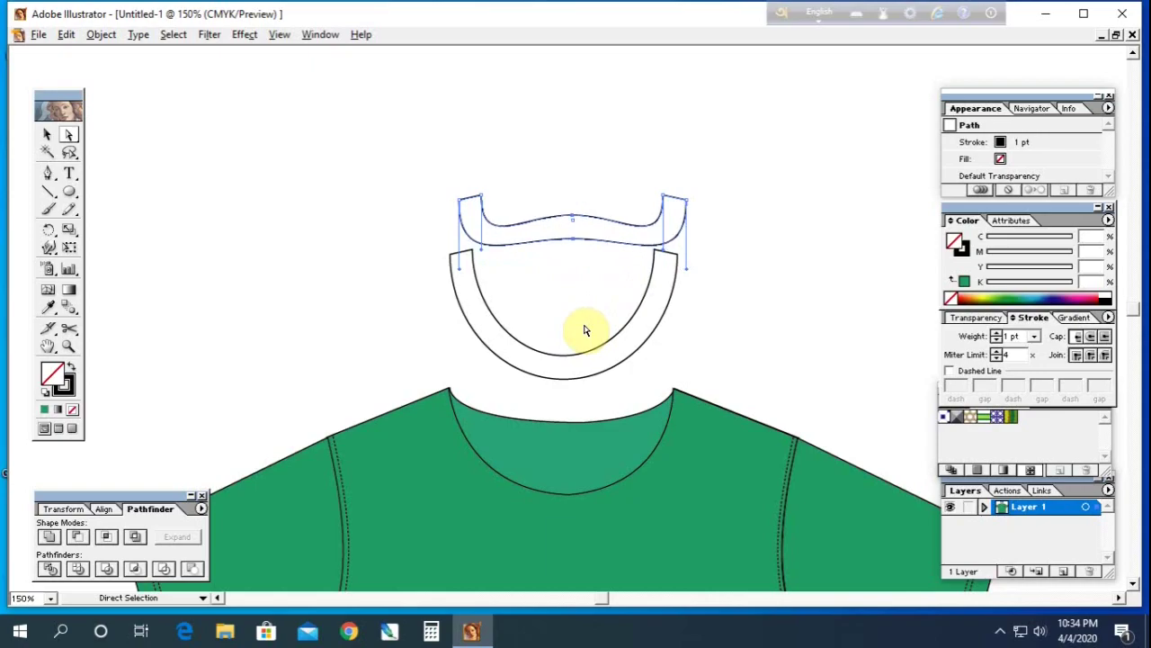
Step: Reshape the upper band's right-end curves so they sweep into its corner
key(z)
drag(642, 159, 707, 213)
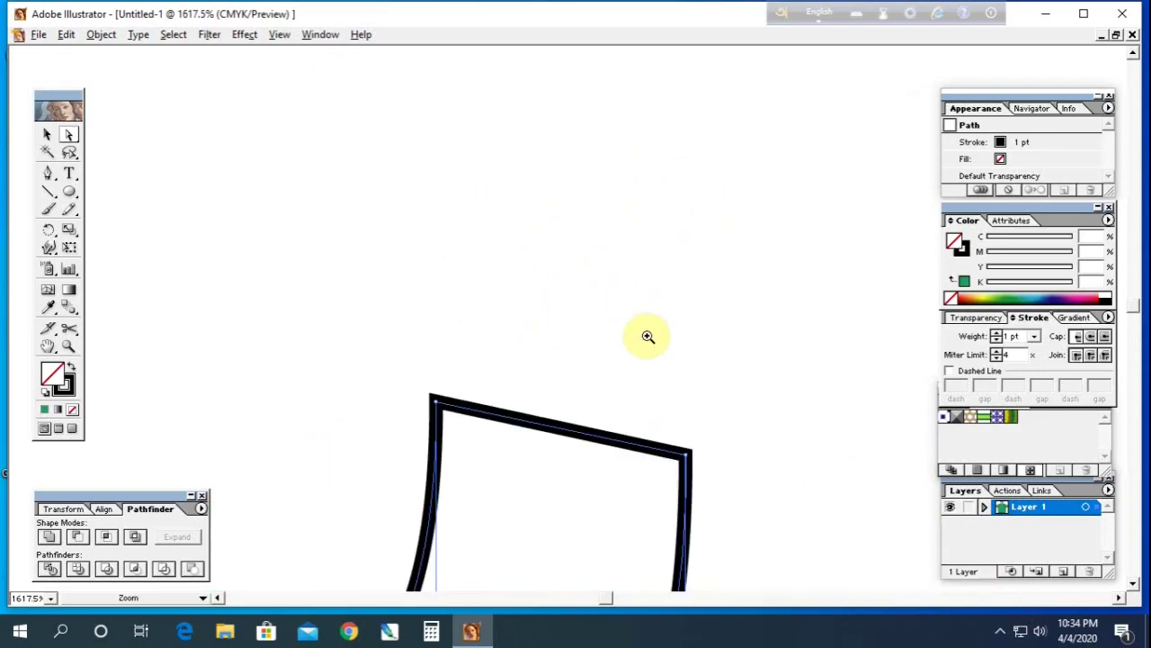
key(h)
drag(550, 477, 702, 147)
drag(637, 284, 677, 332)
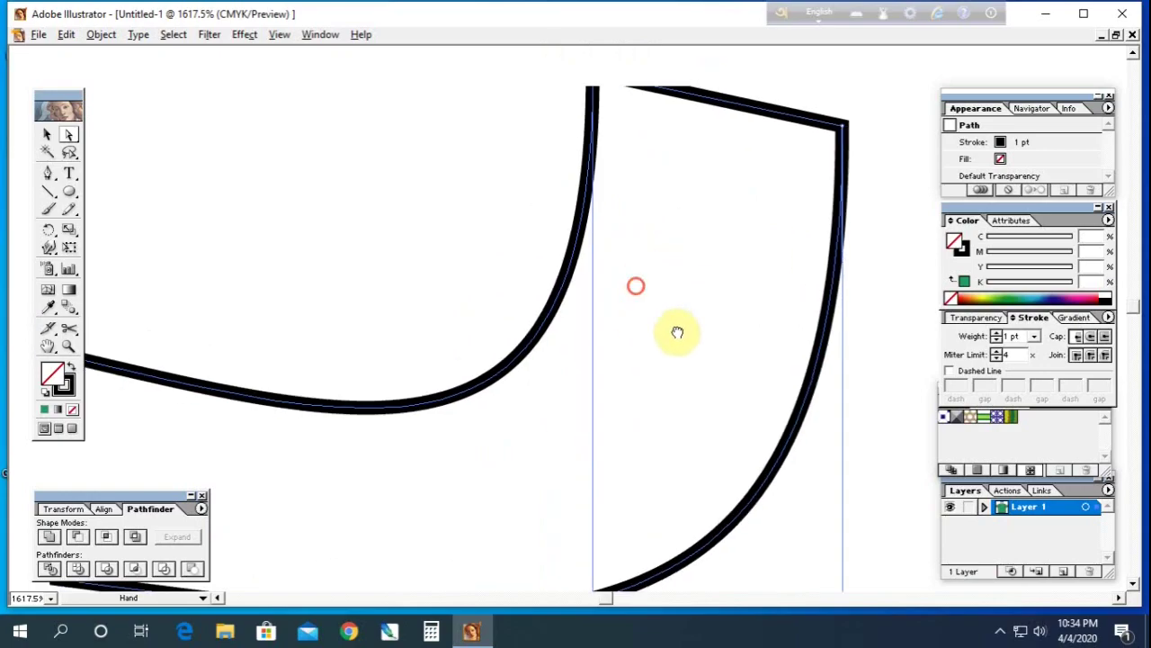
key(ctrl+minus)
key(ctrl+minus)
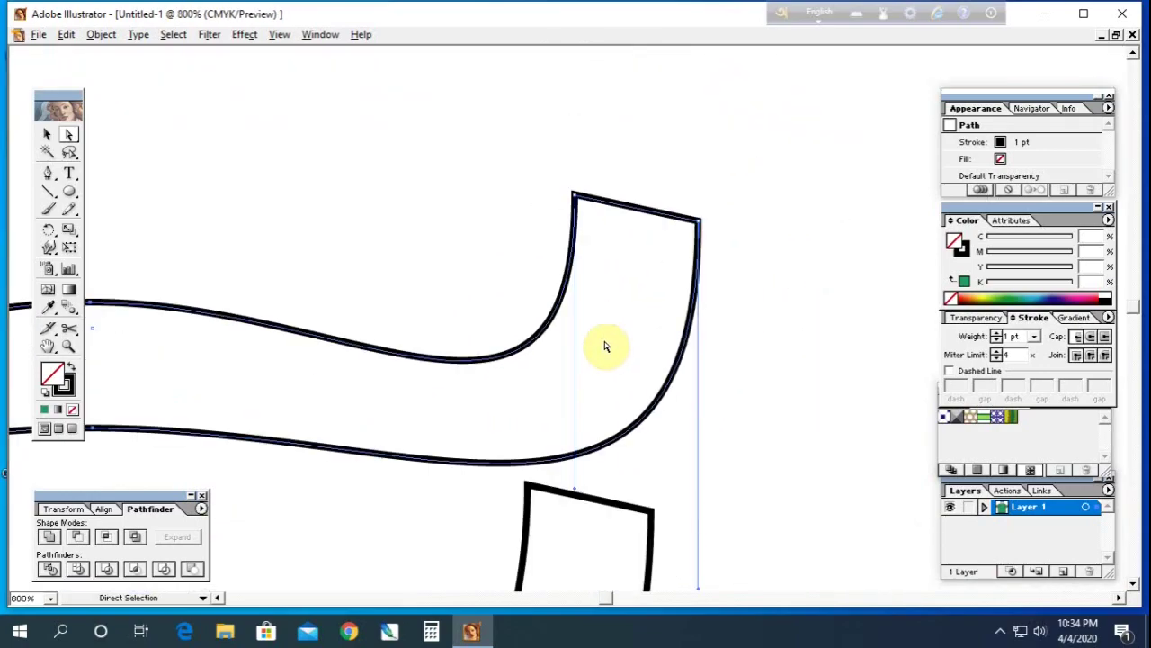
drag(575, 493, 534, 298)
click(609, 354)
click(698, 270)
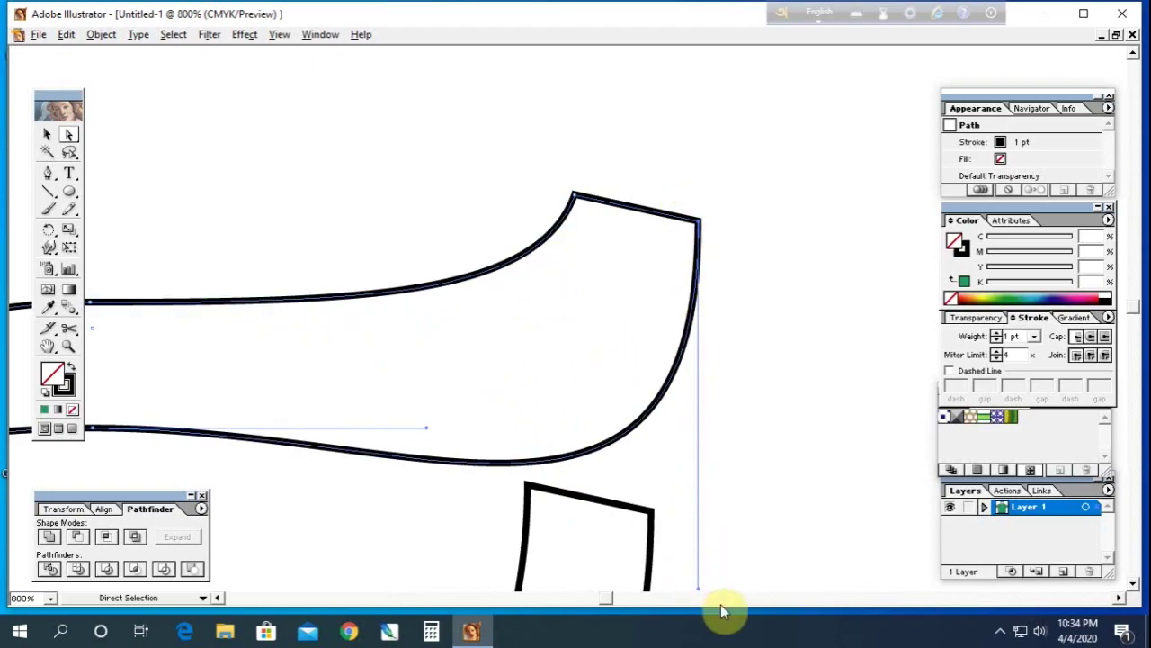
drag(700, 594, 640, 430)
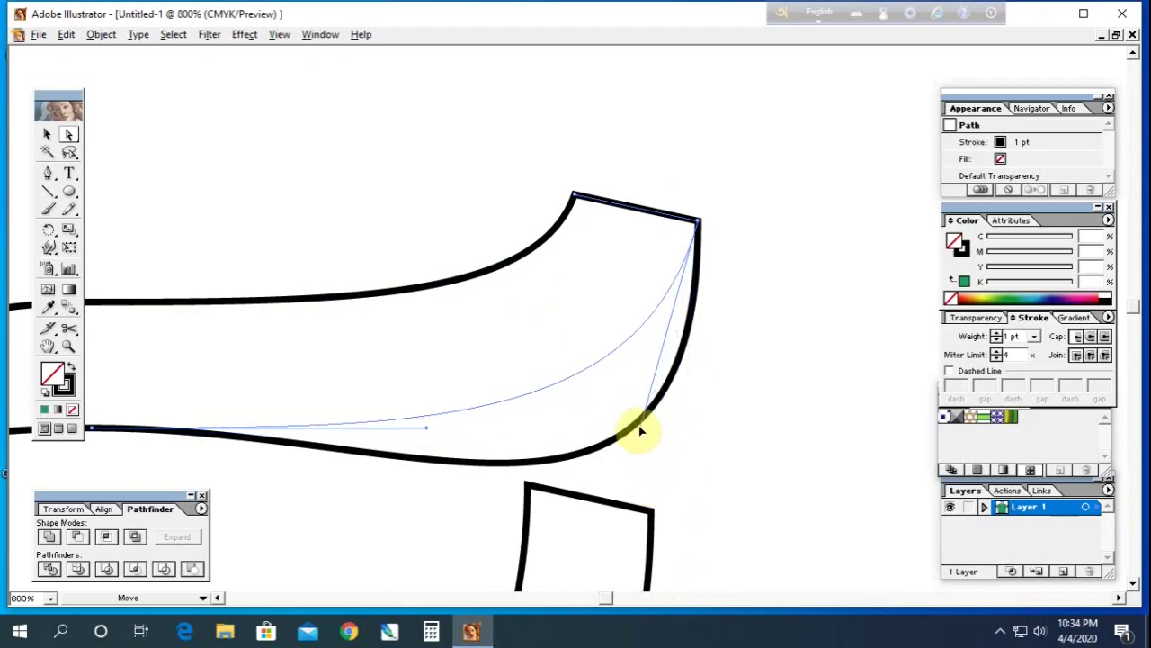
click(406, 355)
Step: Curve the band's inner and lower edges up into its top-left corner
mouse_move(406, 355)
mouse_down()
mouse_move(578, 309)
mouse_move(722, 290)
mouse_up()
drag(424, 264, 527, 283)
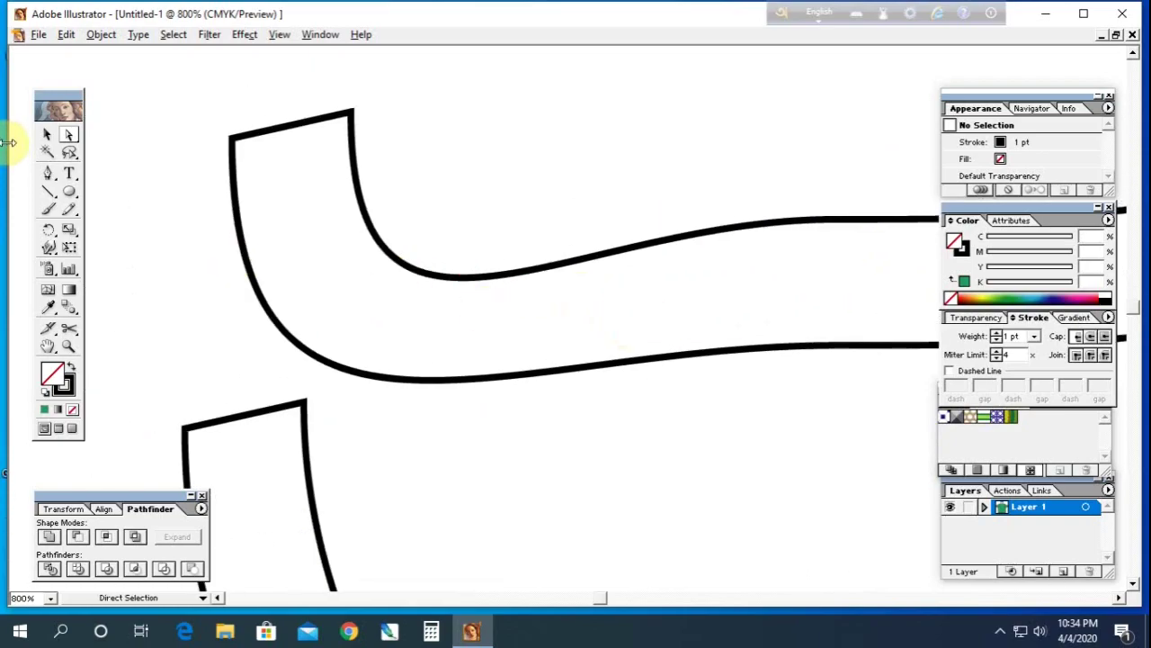
drag(315, 77, 368, 123)
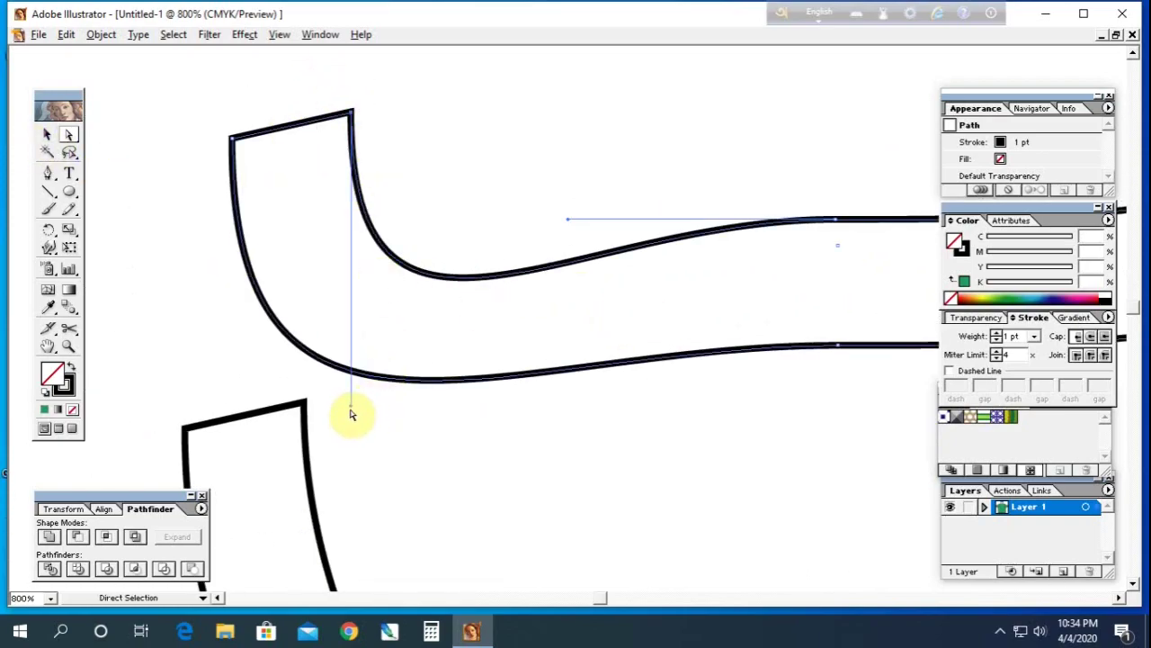
drag(350, 406, 443, 223)
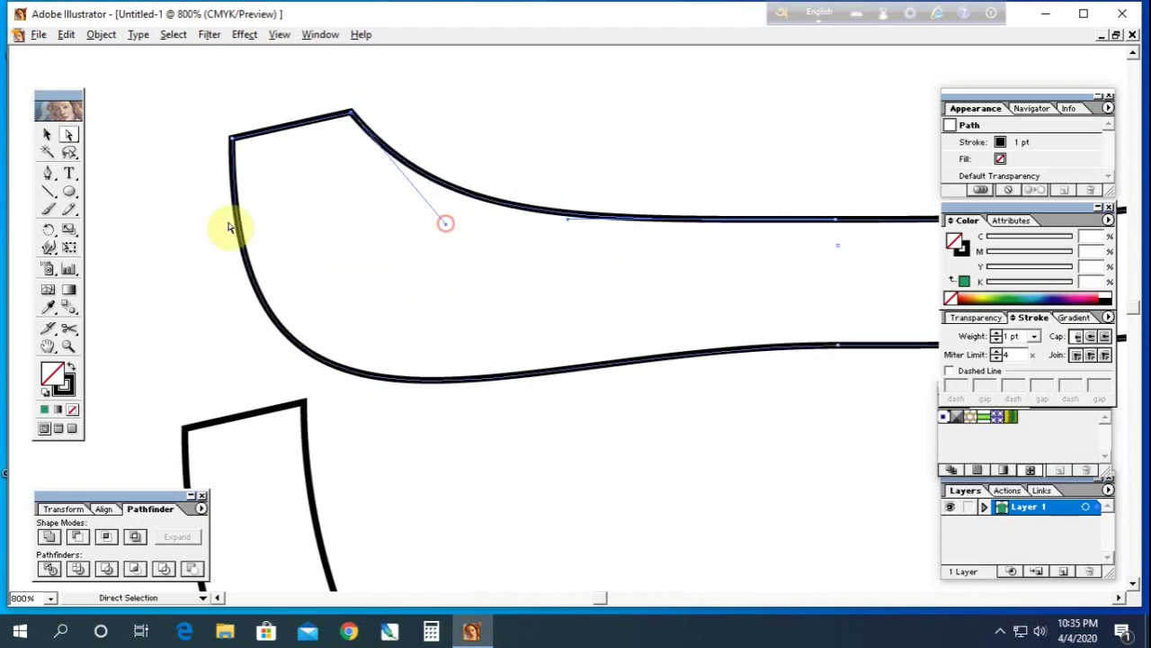
mouse_move(198, 111)
mouse_down()
mouse_move(233, 511)
mouse_move(309, 385)
mouse_up()
drag(206, 100, 293, 206)
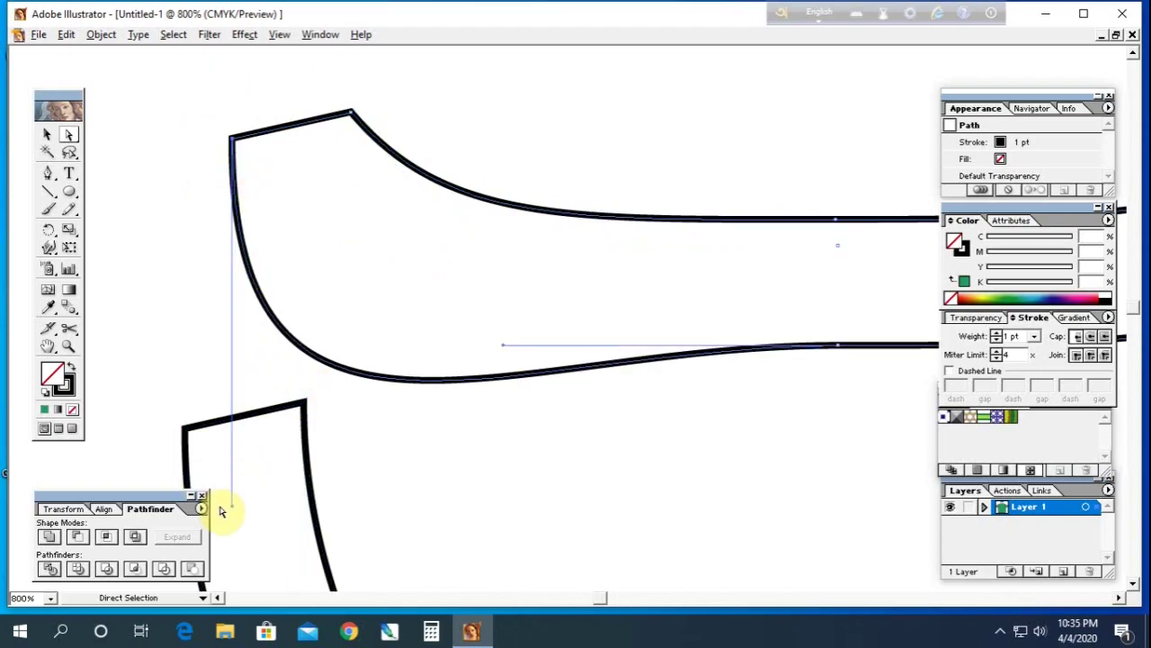
drag(231, 508, 308, 316)
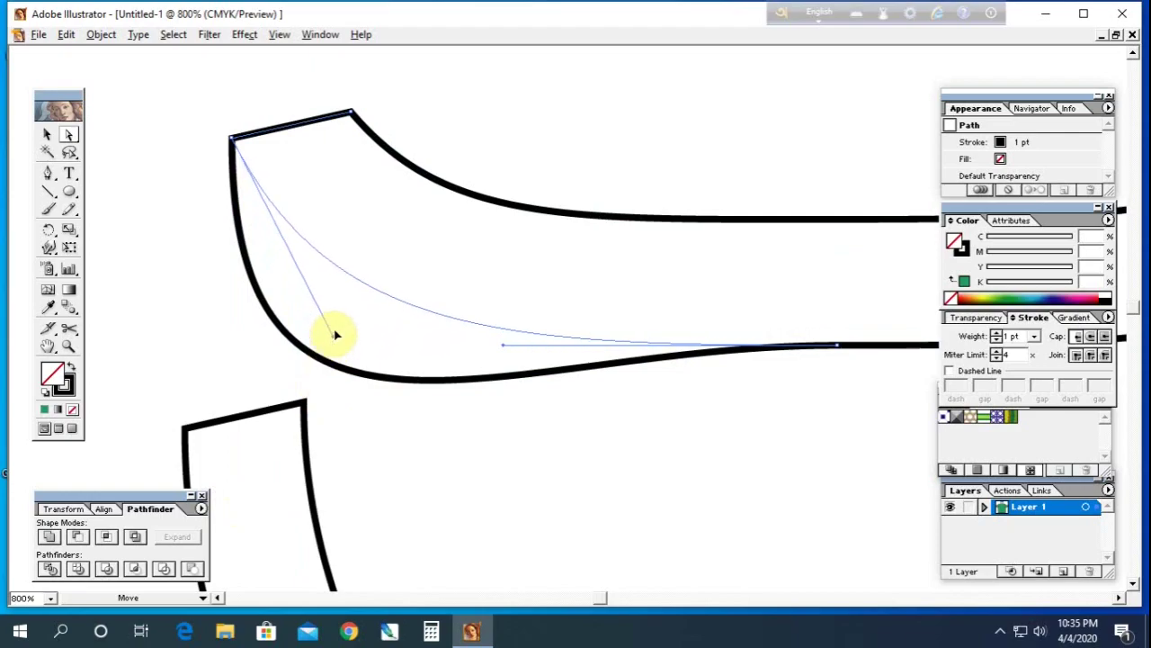
click(182, 285)
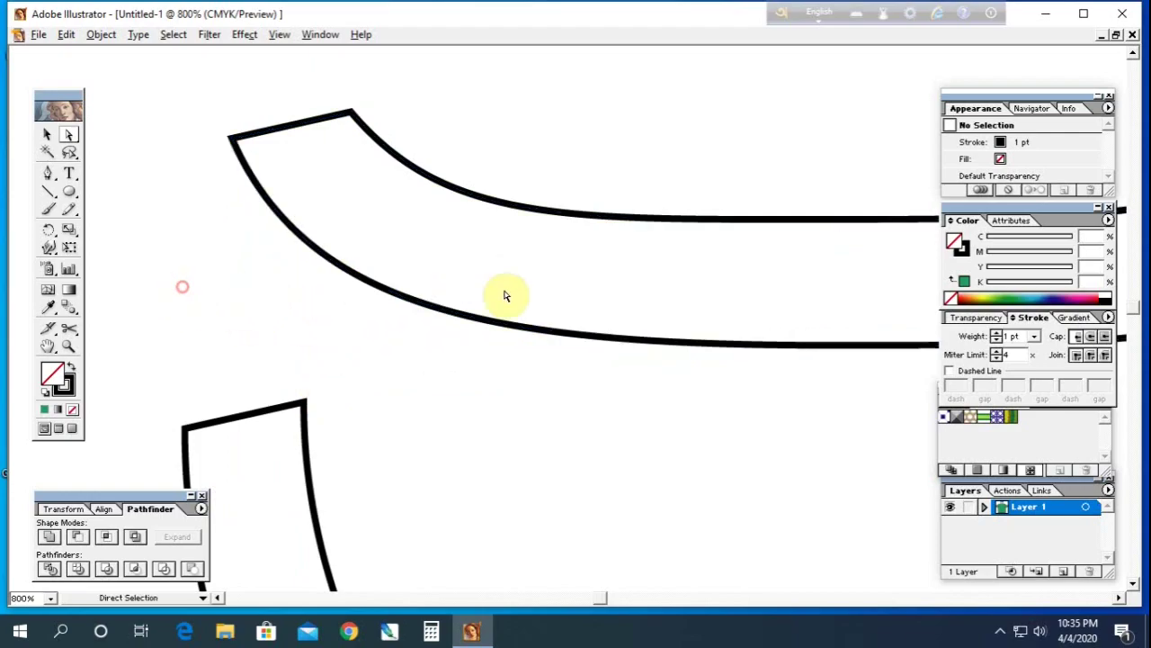
drag(668, 300, 467, 278)
Step: Zoom out to 300% and select the upper band, undoing an accidental corner move
key(ctrl+minus)
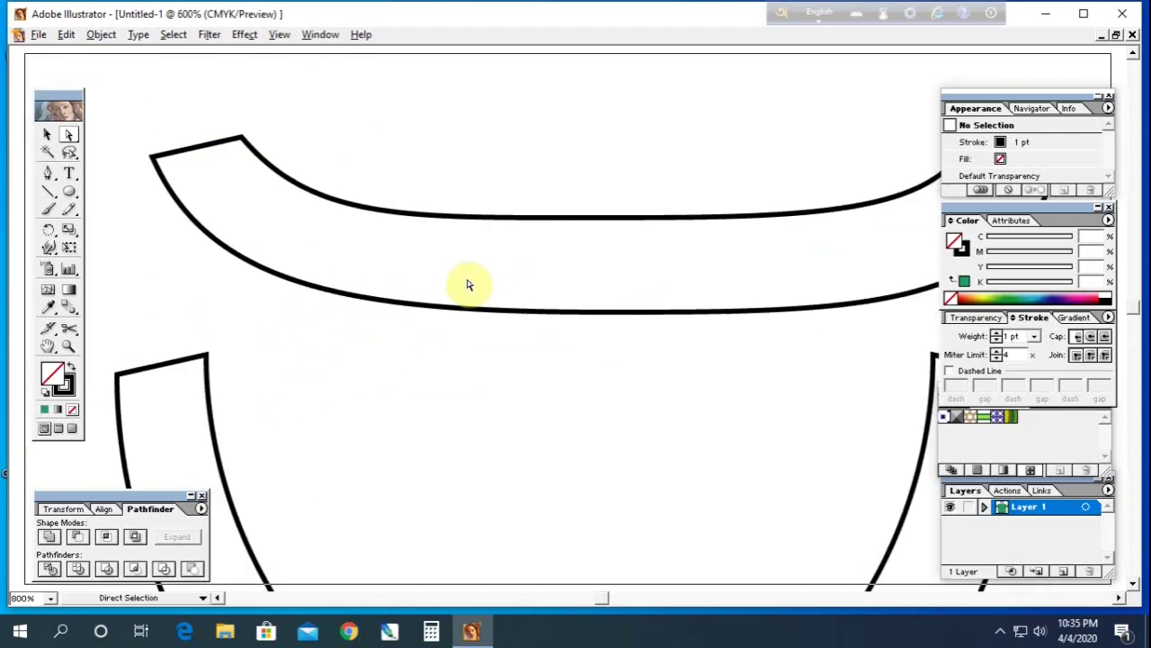
key(ctrl+minus)
key(ctrl+minus)
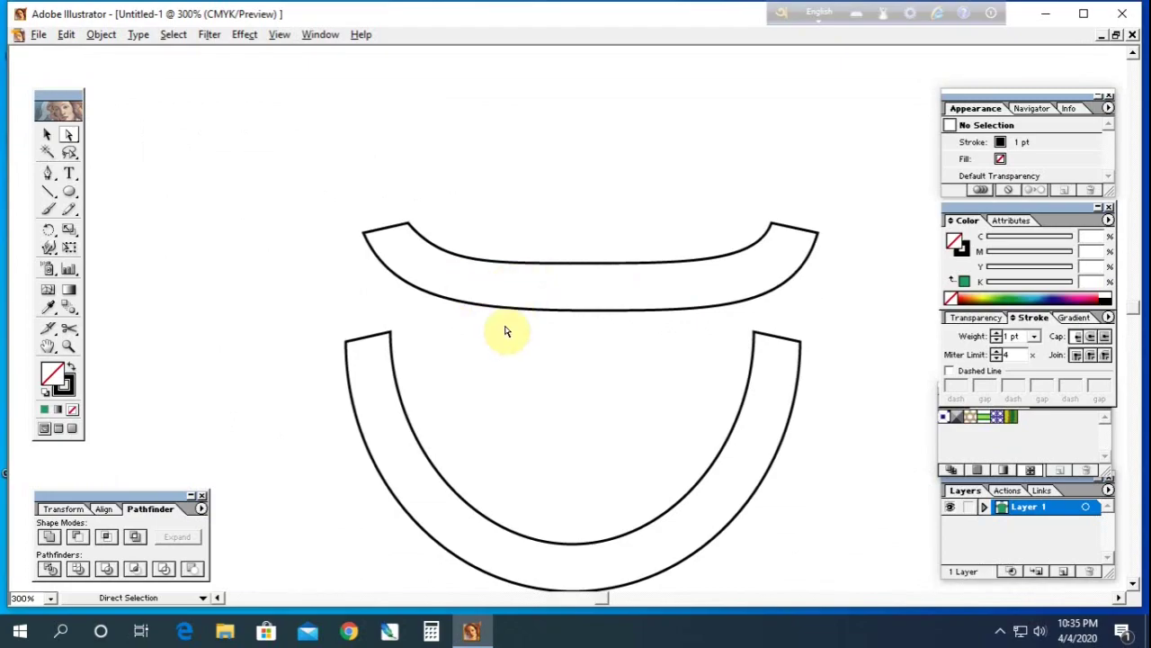
drag(335, 187, 809, 302)
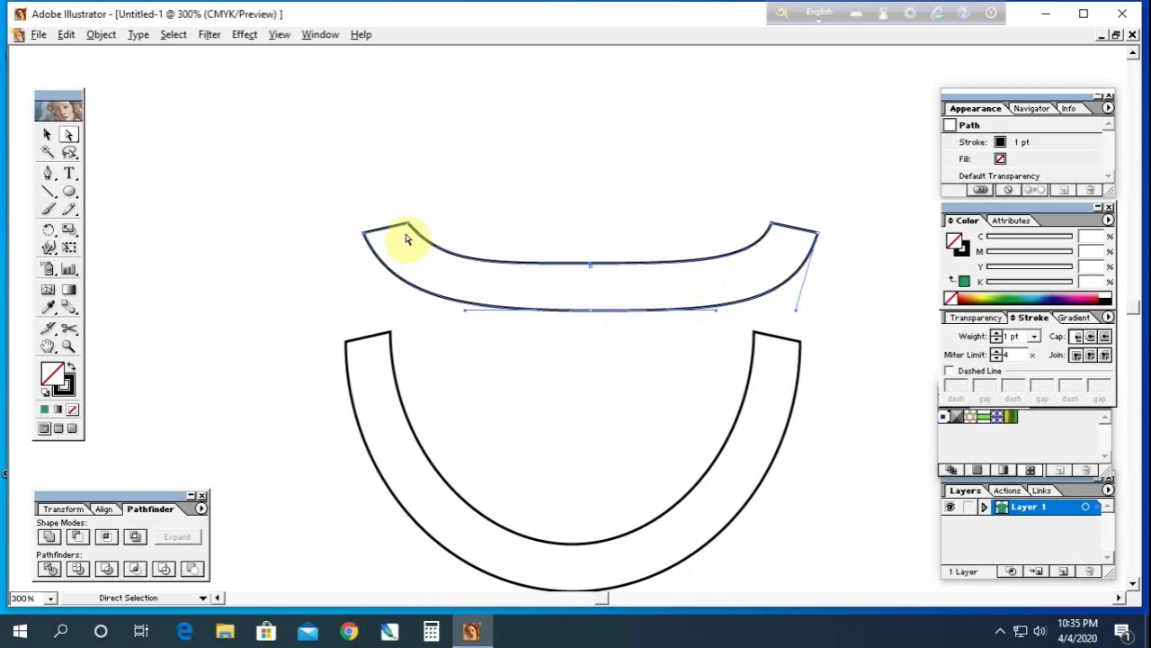
drag(408, 224, 383, 332)
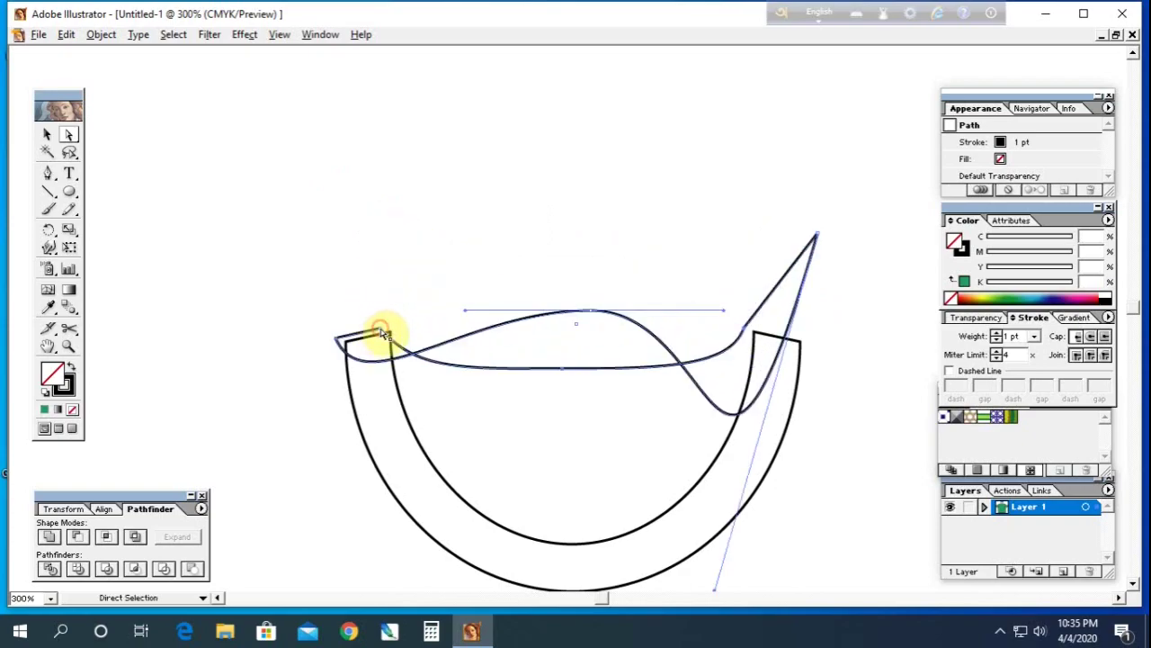
key(ctrl+z)
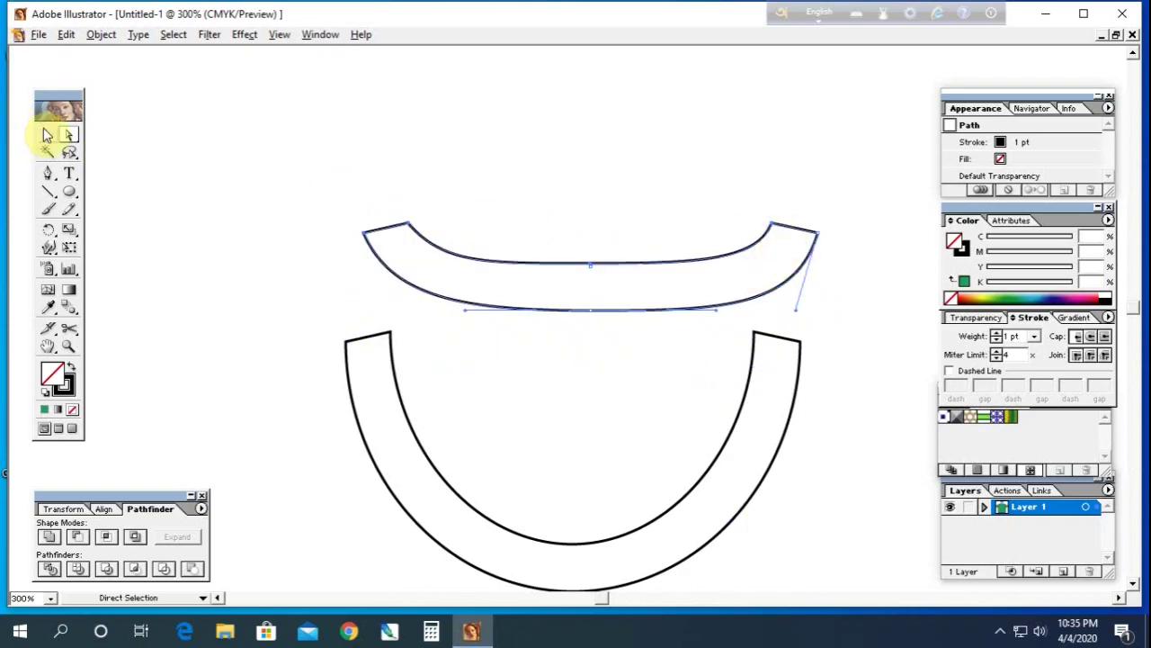
Step: Drag the whole upper band down so it overlaps the top of the U-shaped rib
click(47, 135)
click(387, 227)
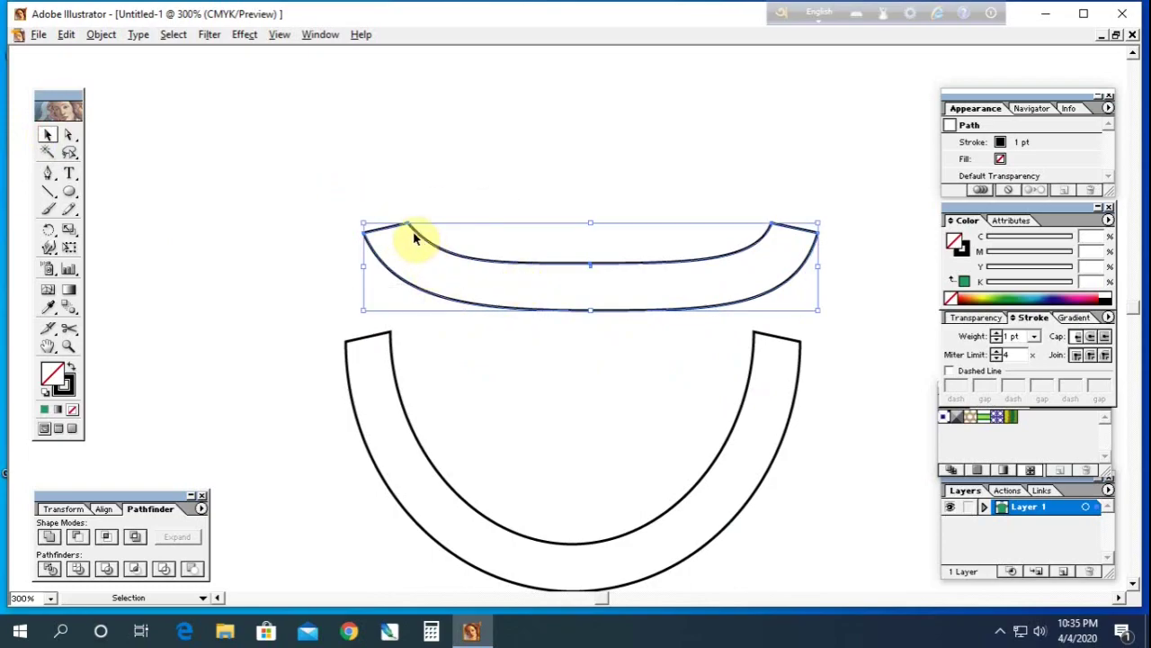
drag(409, 227, 390, 335)
click(303, 288)
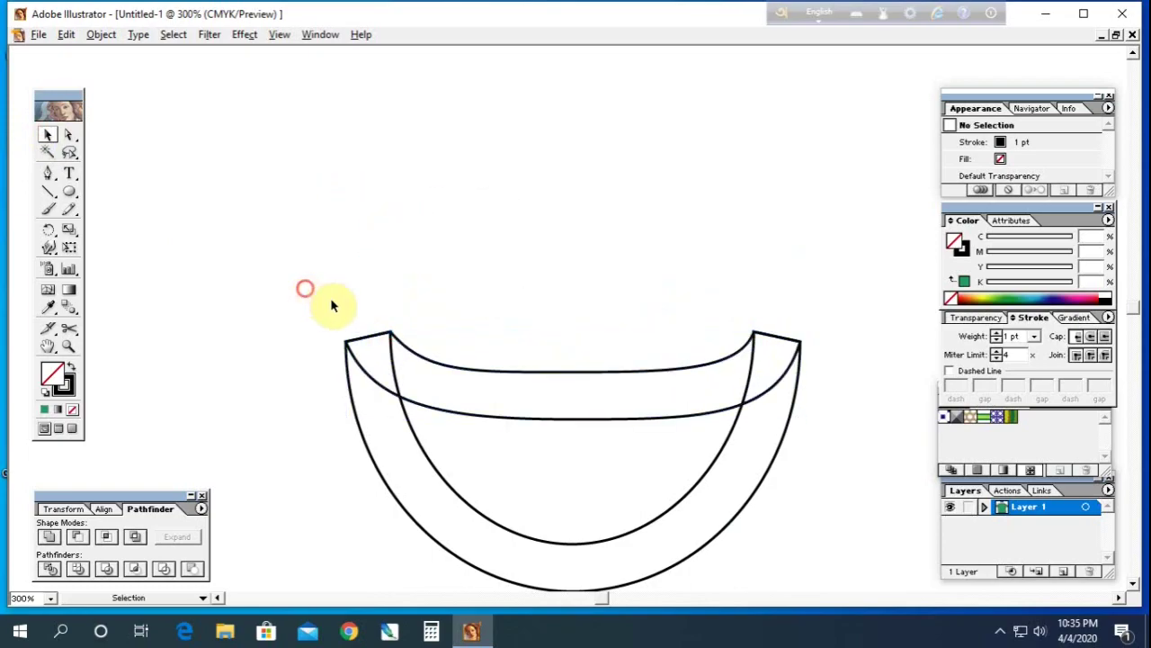
click(457, 274)
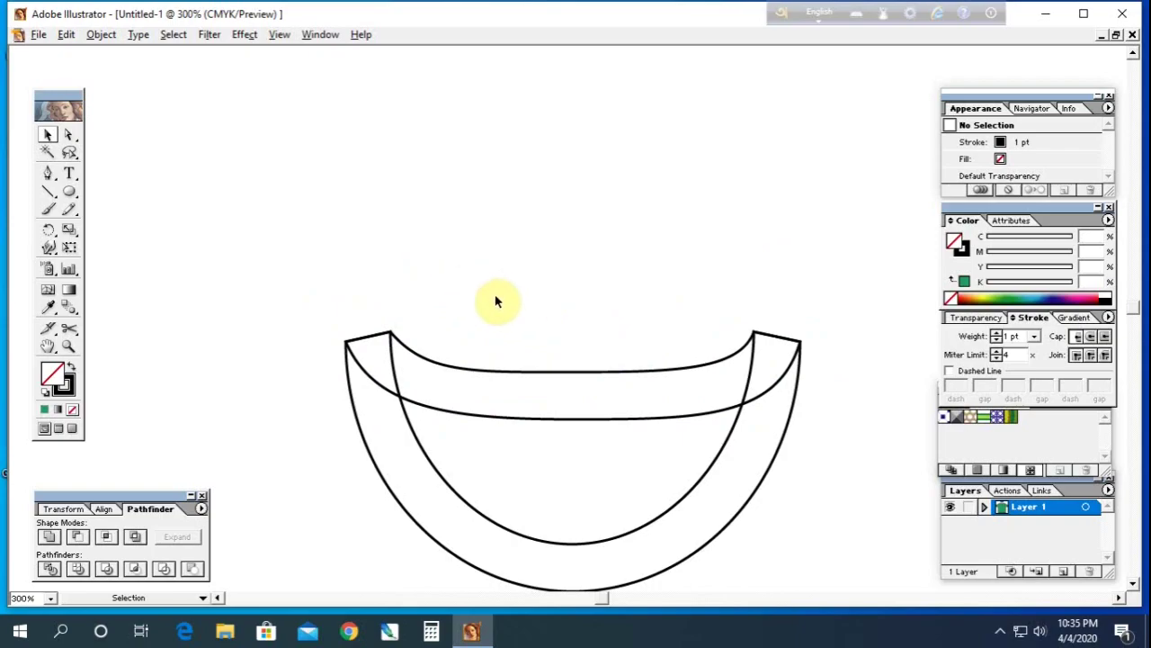
key(space)
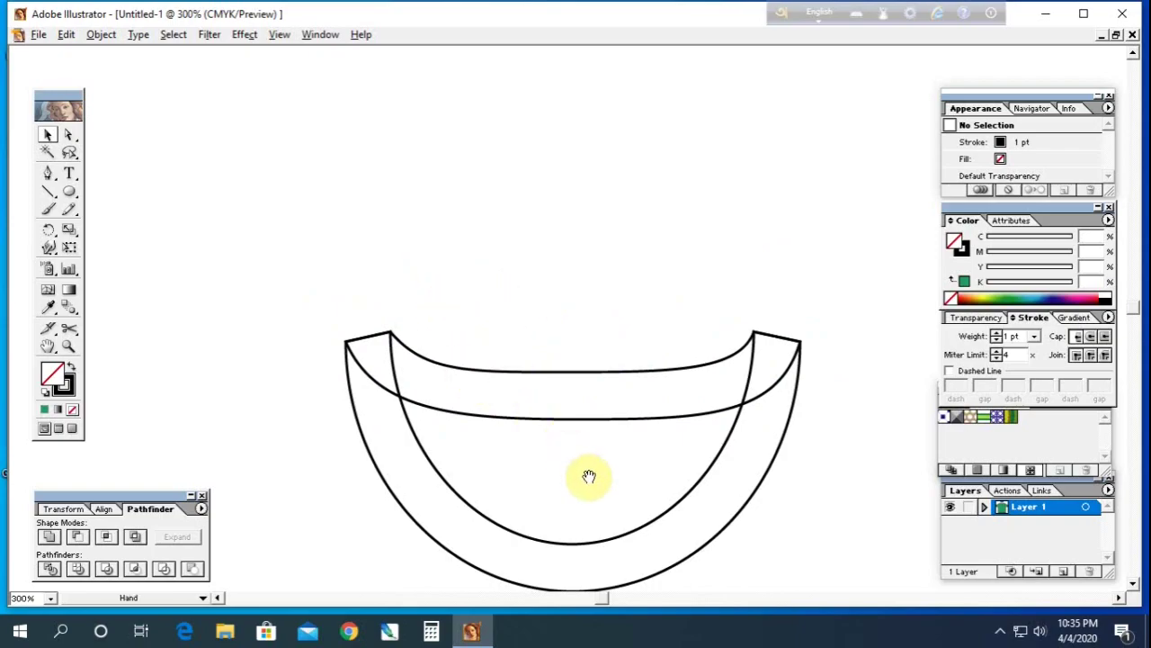
drag(590, 476, 531, 337)
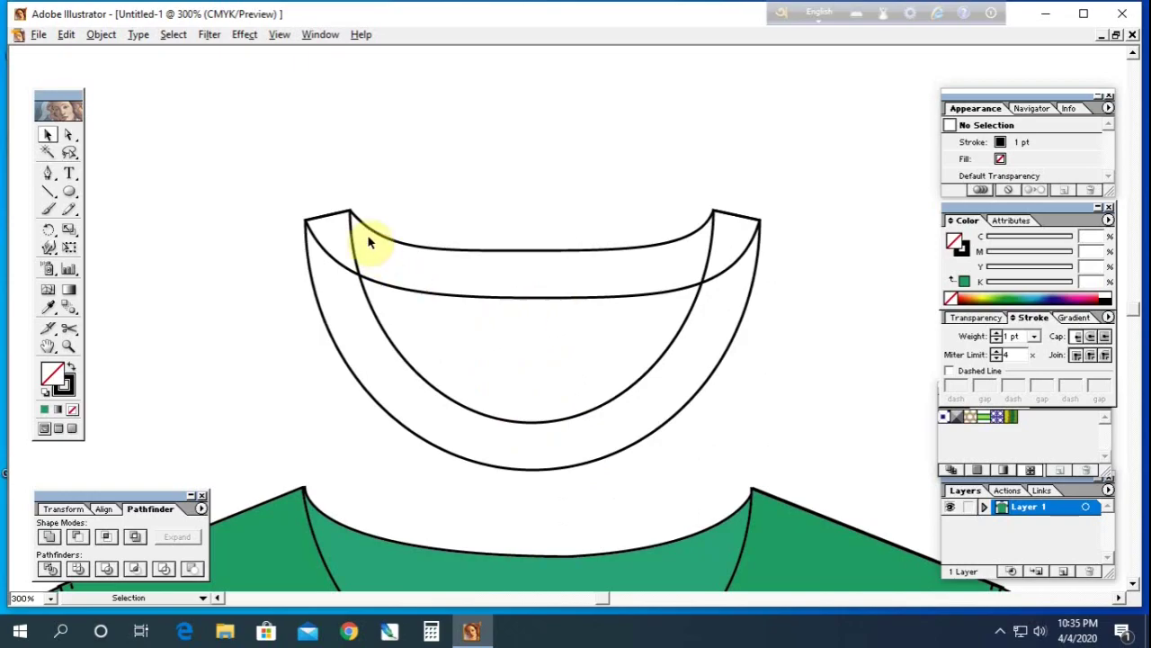
drag(269, 127, 763, 481)
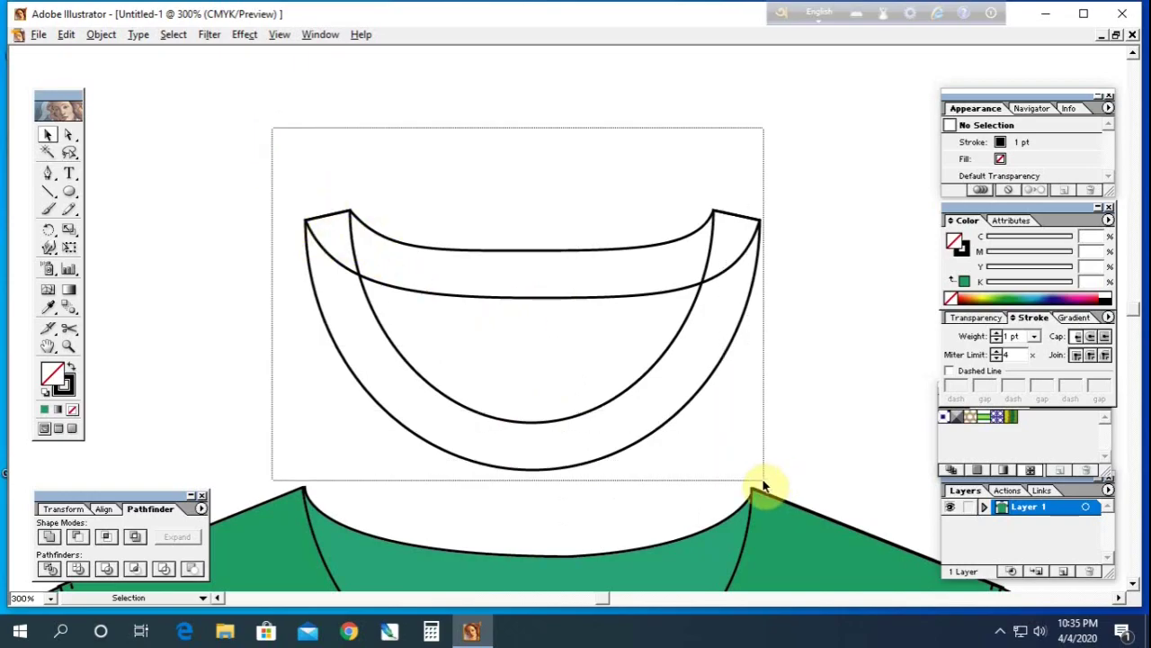
Step: Fill the selected collar paths with the shirt body's green using the Eyedropper
click(48, 308)
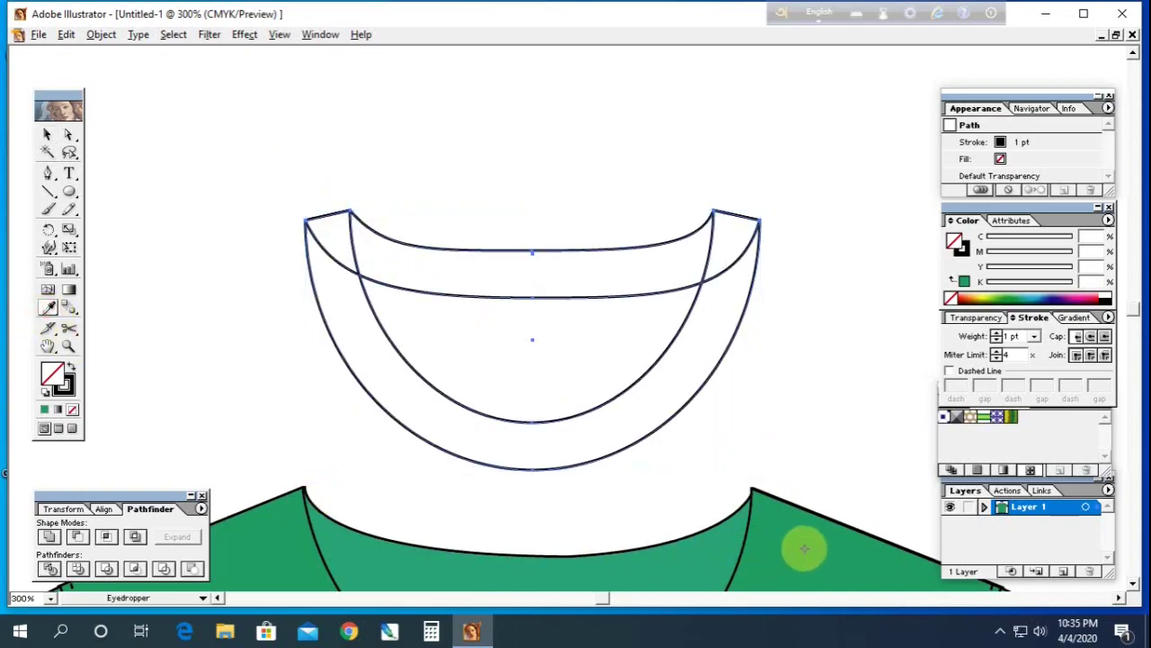
click(795, 550)
click(710, 555)
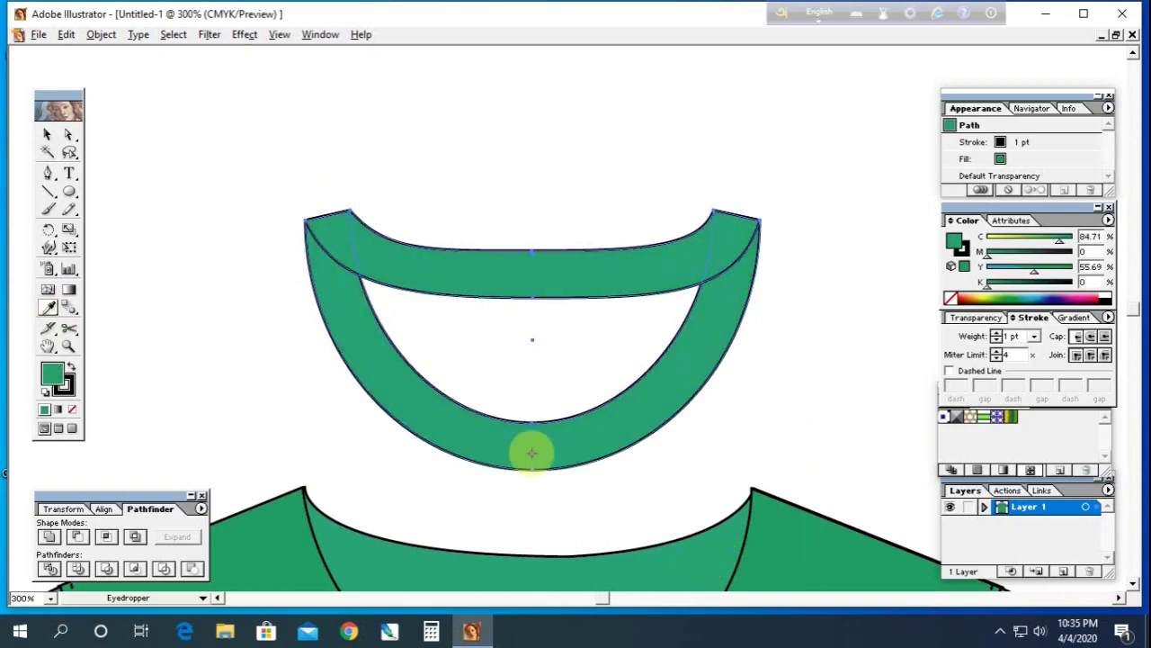
click(48, 134)
click(223, 128)
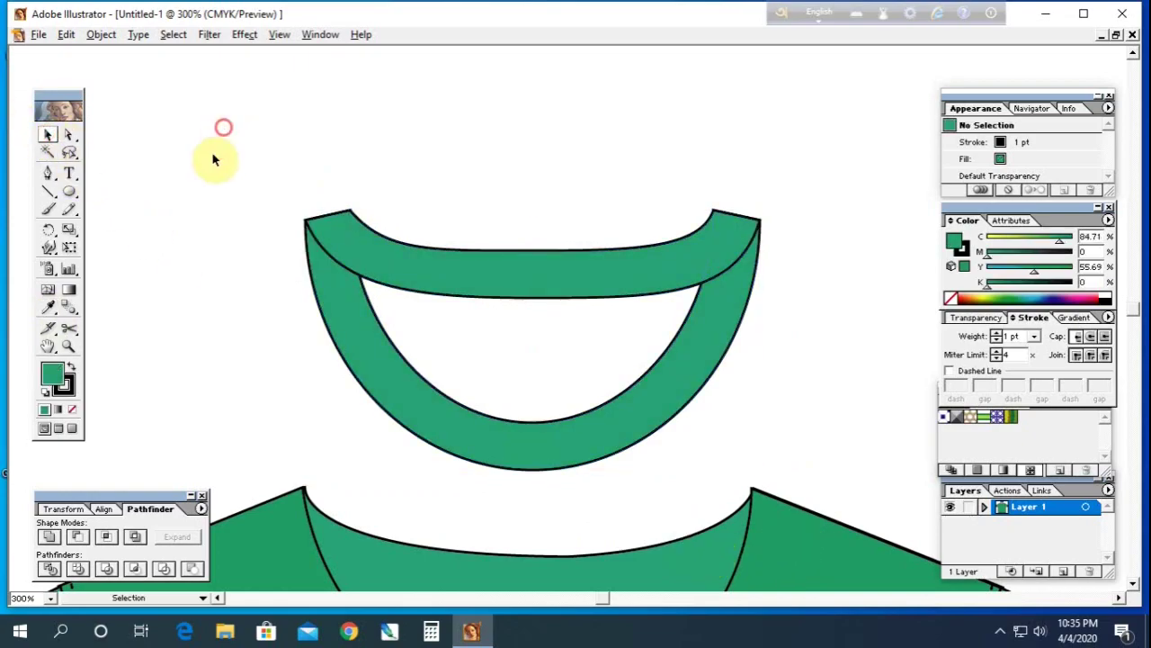
Step: Restore the U-shaped rib after deleting it and move it down and to the left
click(427, 271)
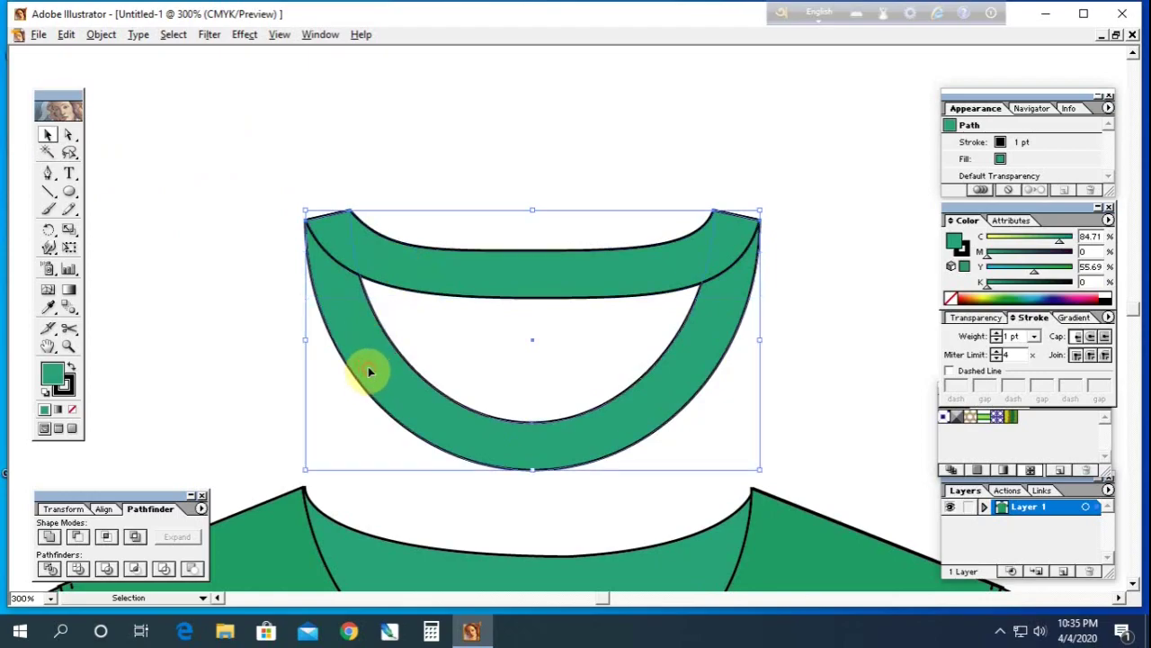
click(238, 288)
click(362, 333)
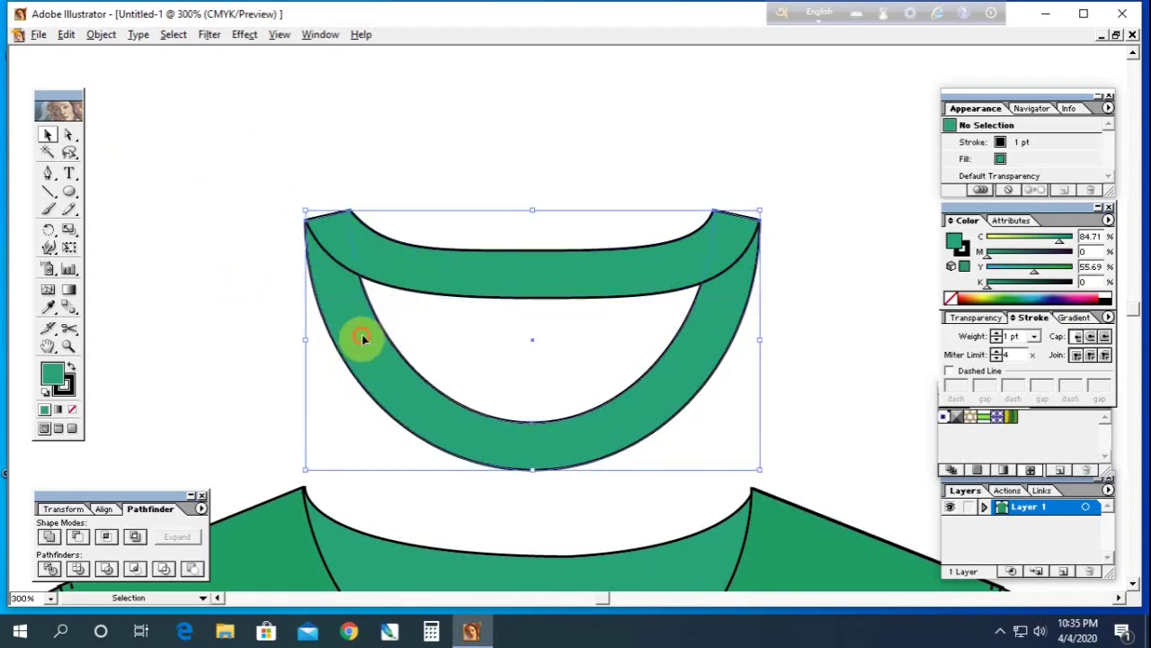
click(451, 271)
drag(219, 231, 345, 324)
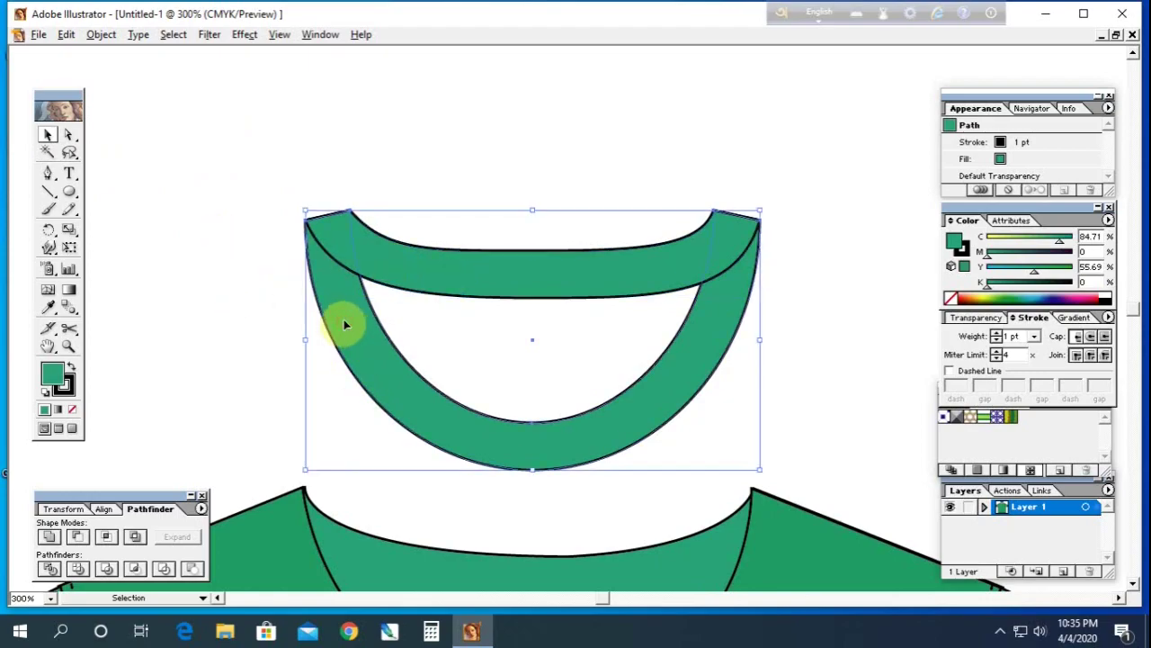
key(Delete)
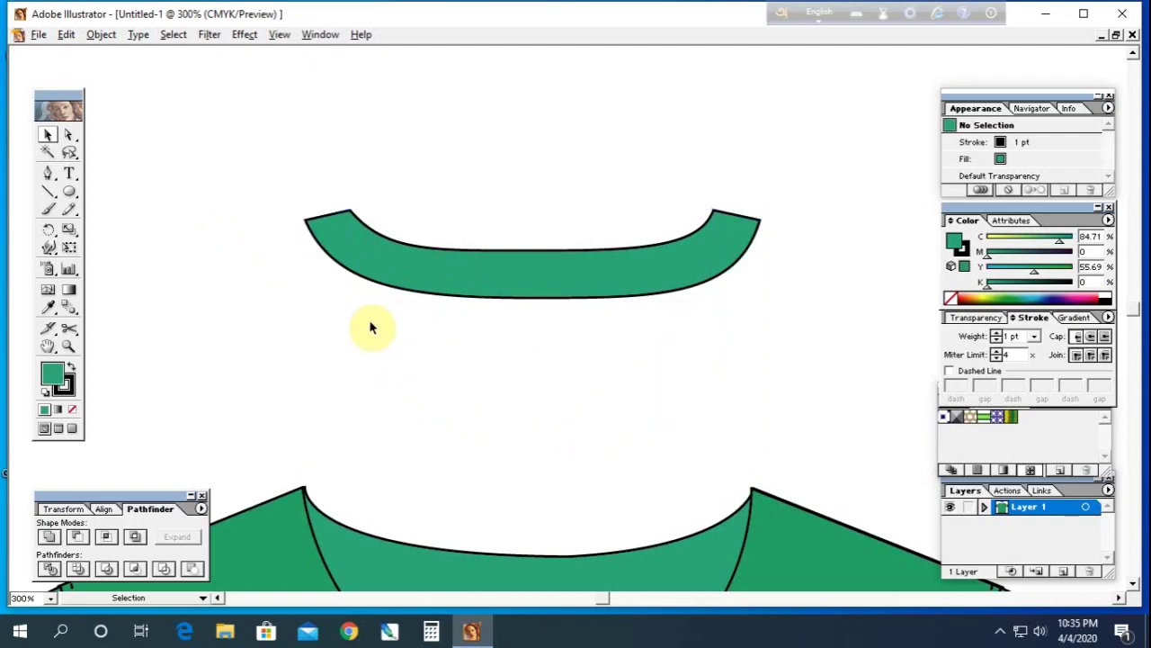
key(ctrl+z)
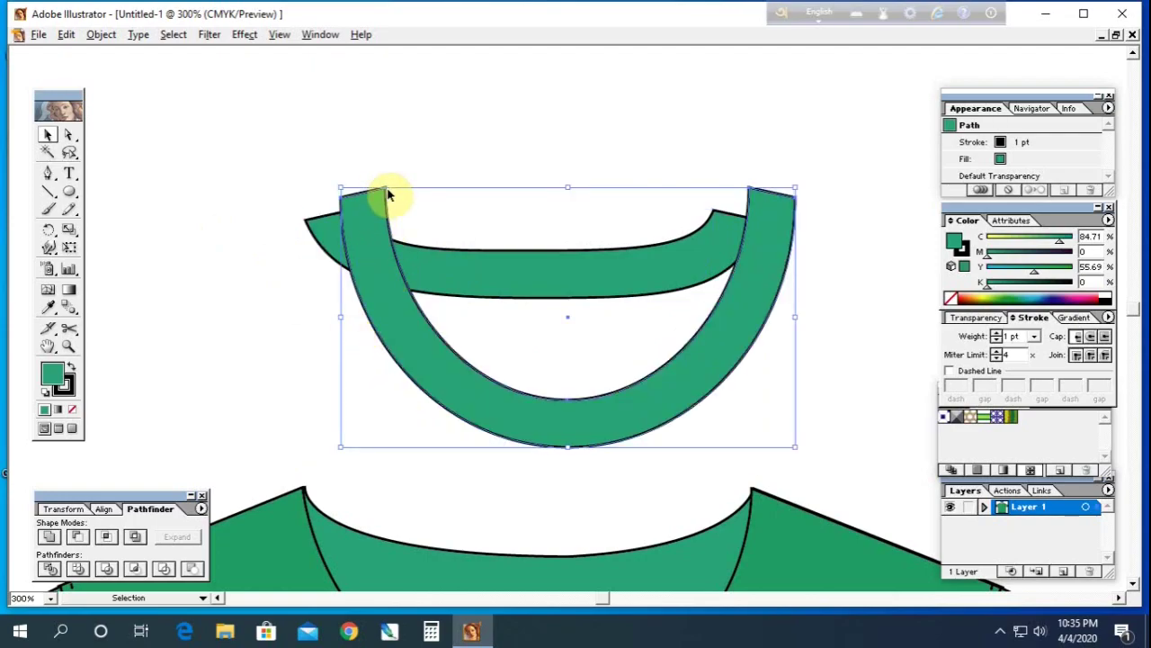
drag(387, 193, 347, 208)
click(251, 226)
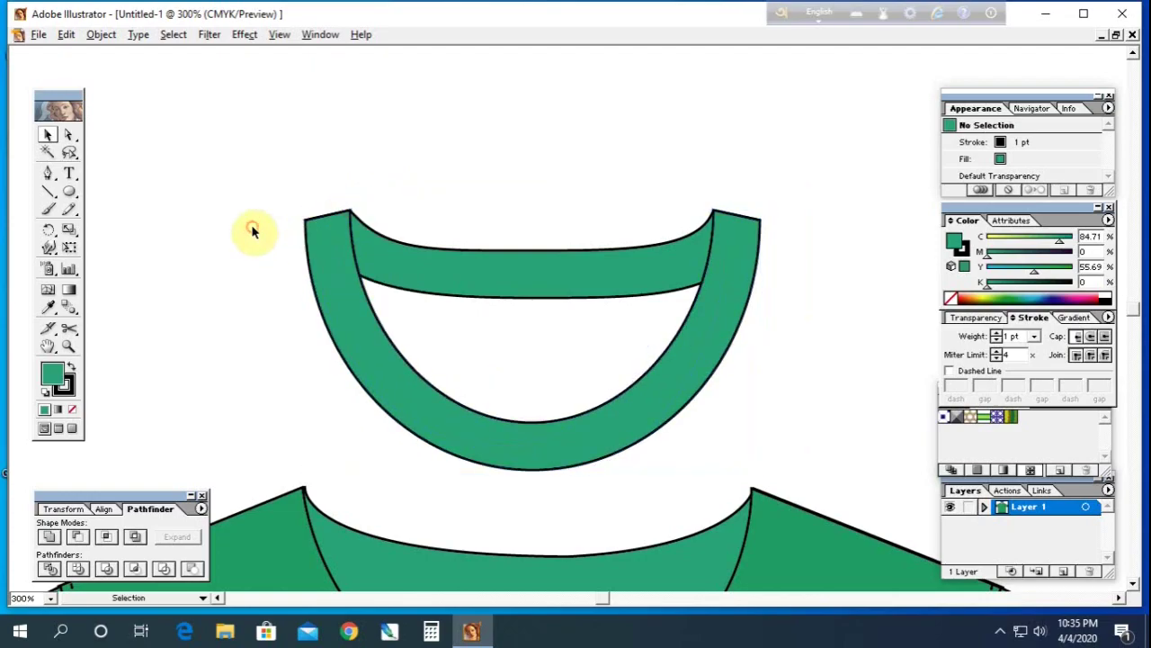
Step: Move the collar rib down onto the shirt's neckline and nudge it one step left
drag(553, 401, 513, 277)
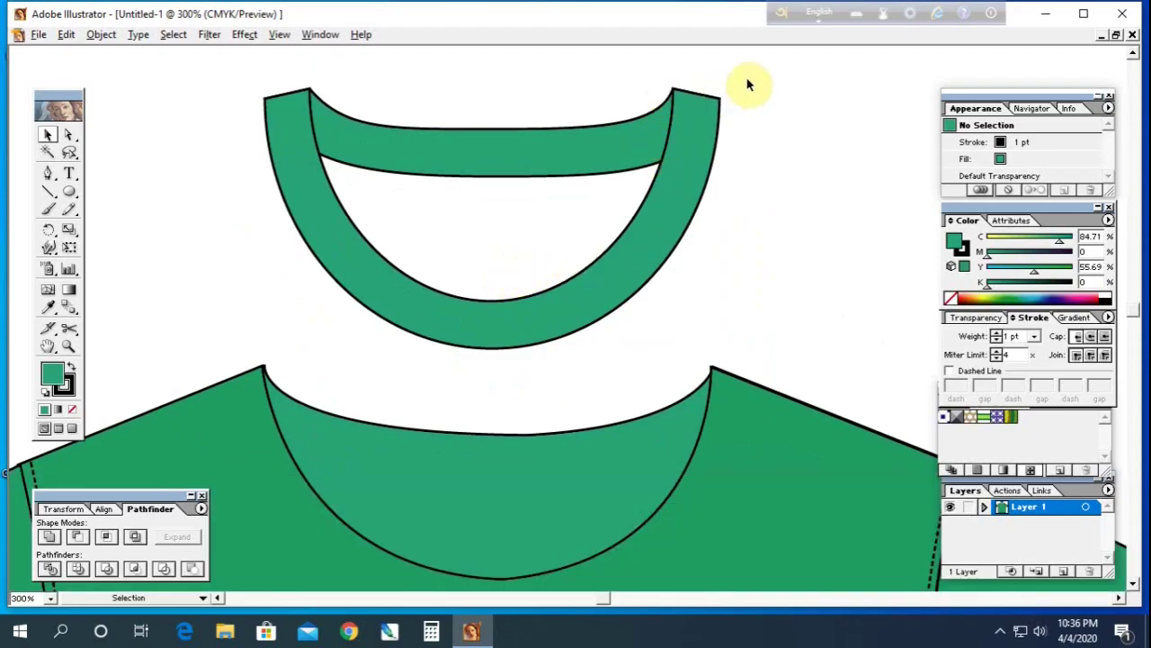
mouse_move(671, 203)
mouse_down()
mouse_move(659, 309)
mouse_move(668, 474)
mouse_up()
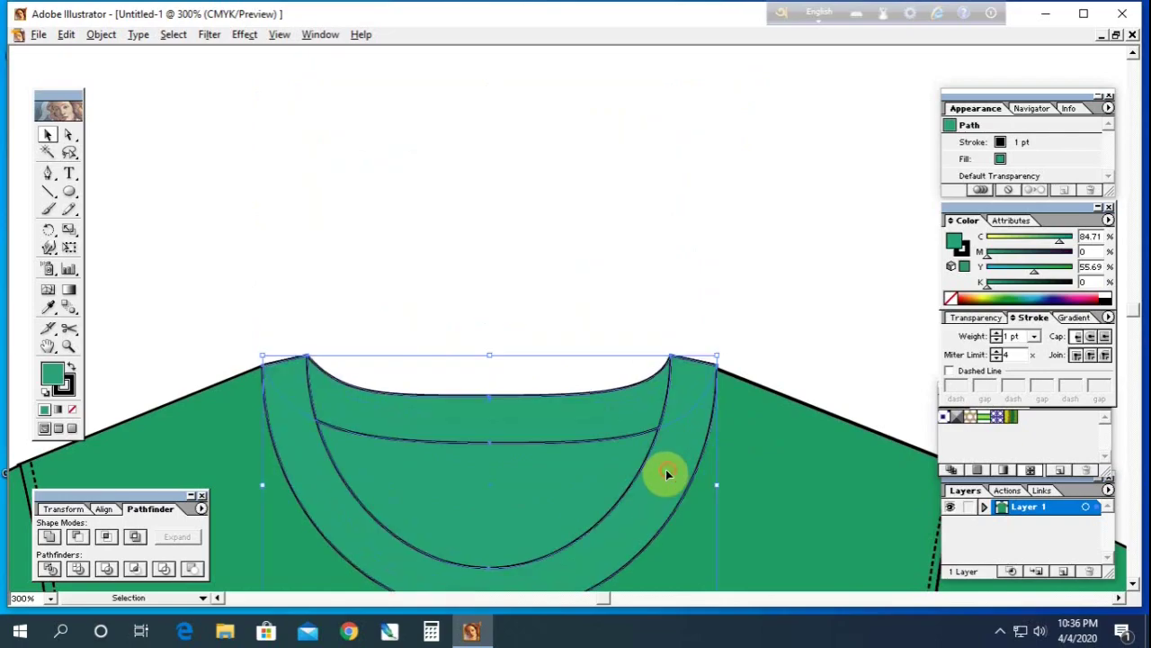
click(763, 488)
drag(764, 489, 751, 286)
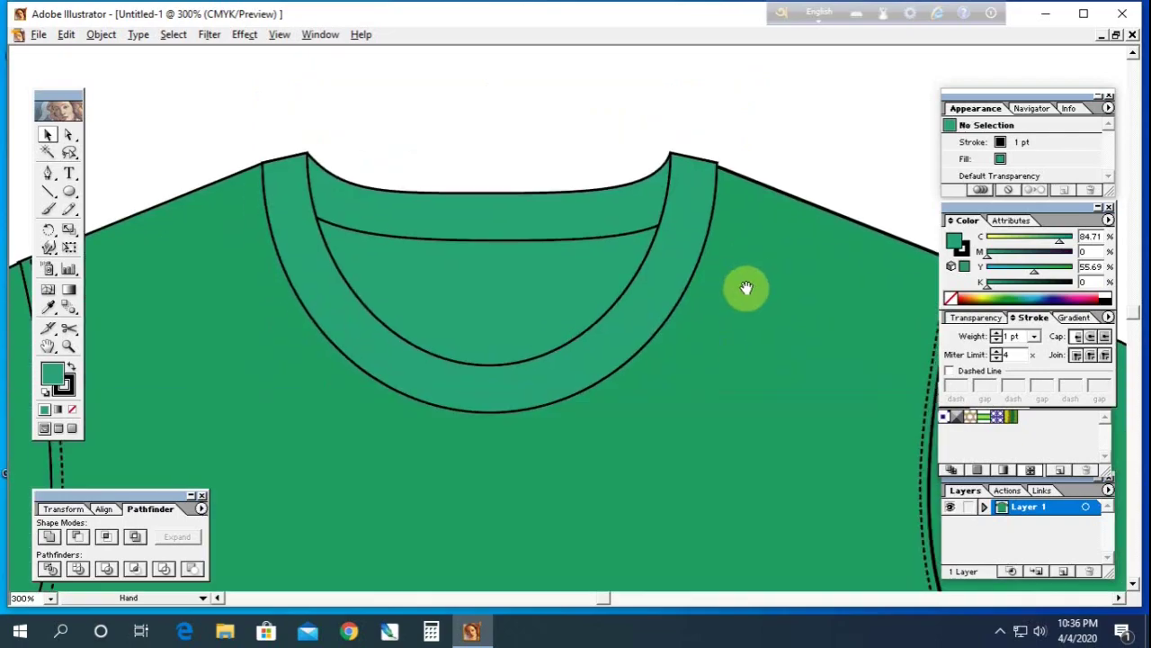
drag(360, 335, 360, 315)
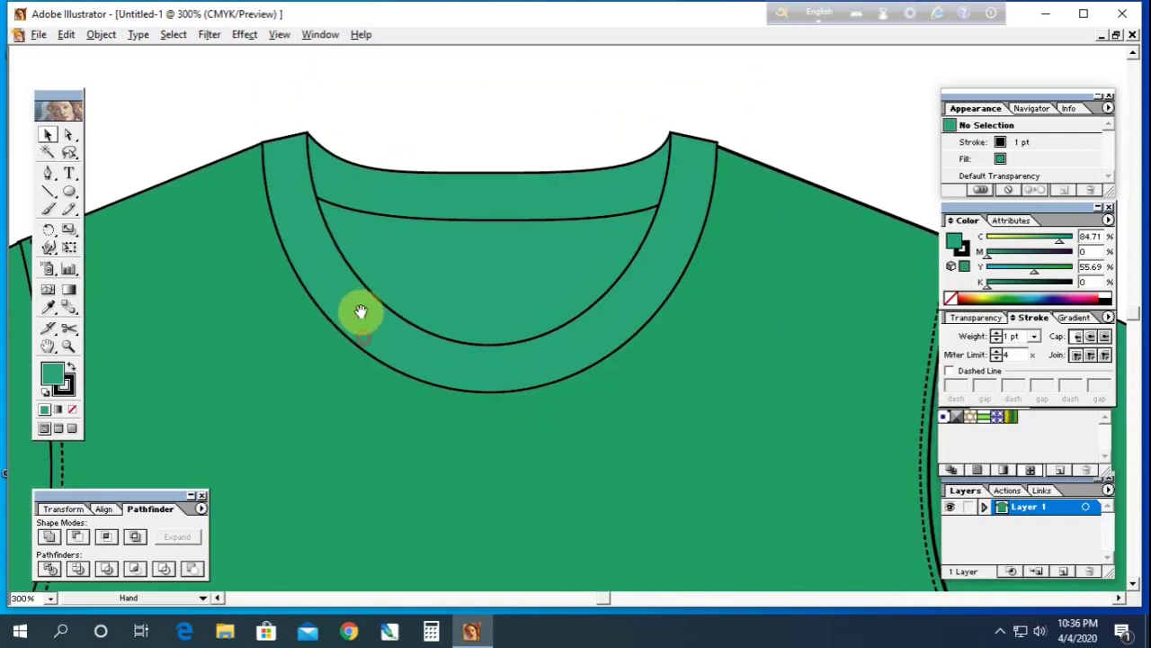
click(314, 154)
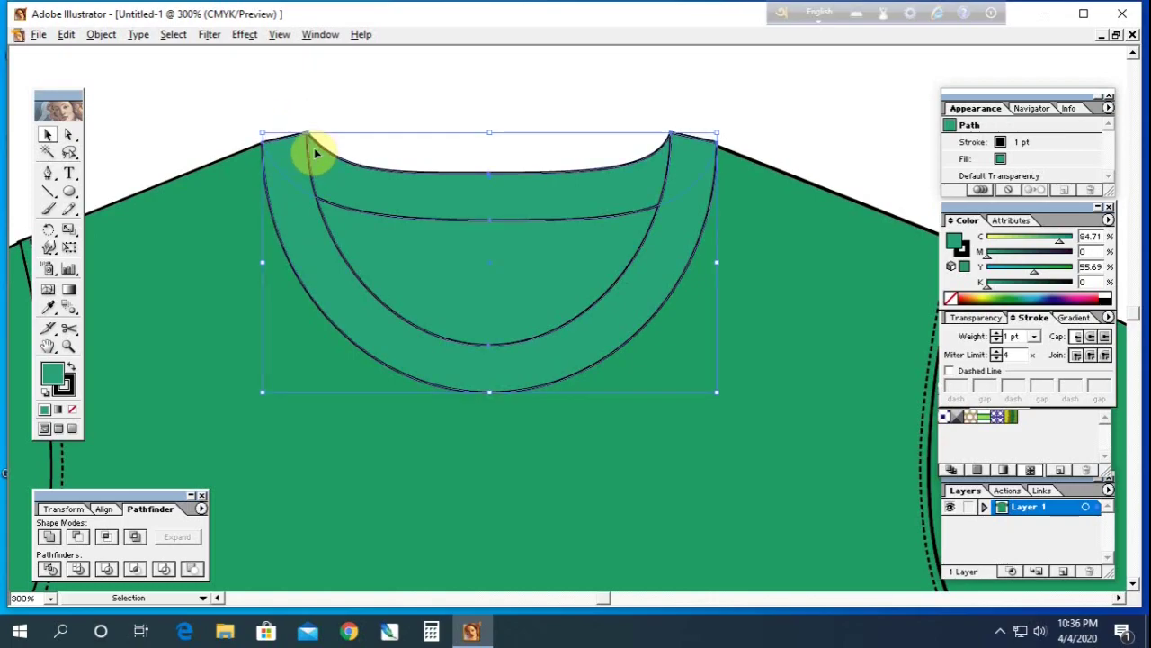
key(Left)
key(Left)
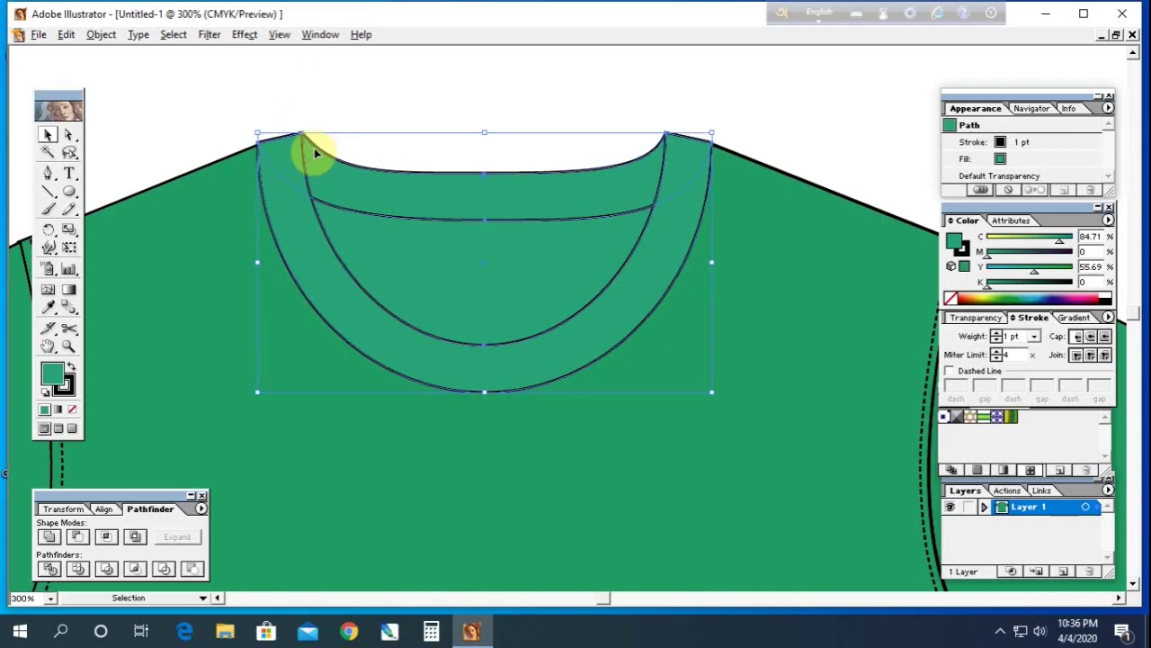
click(212, 112)
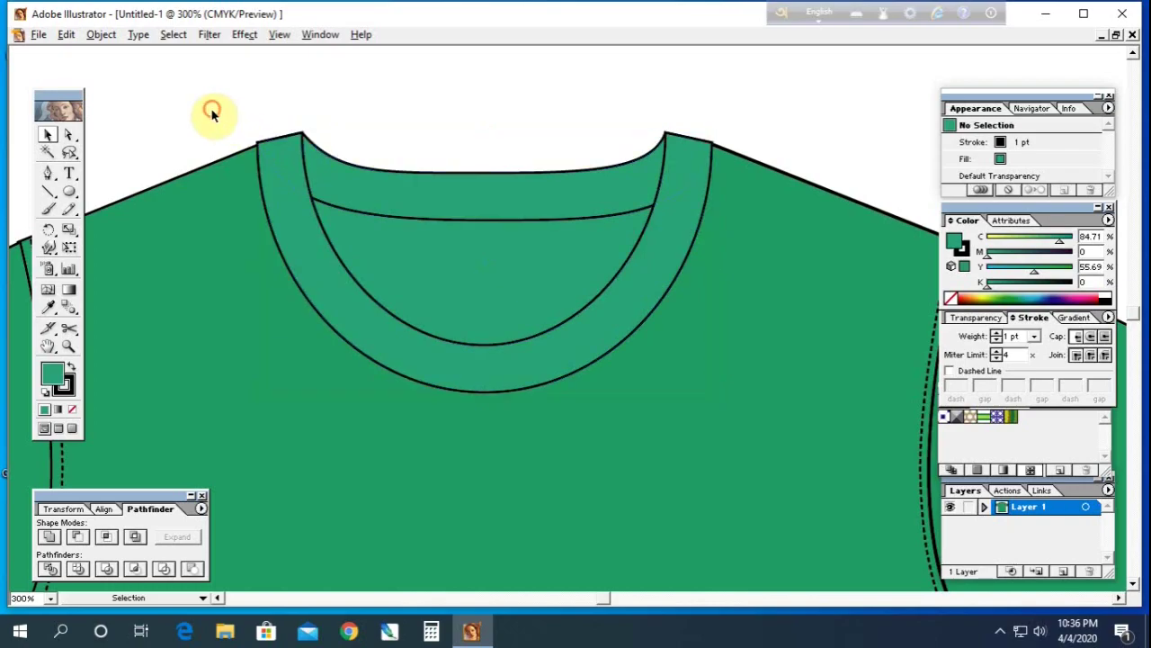
click(315, 149)
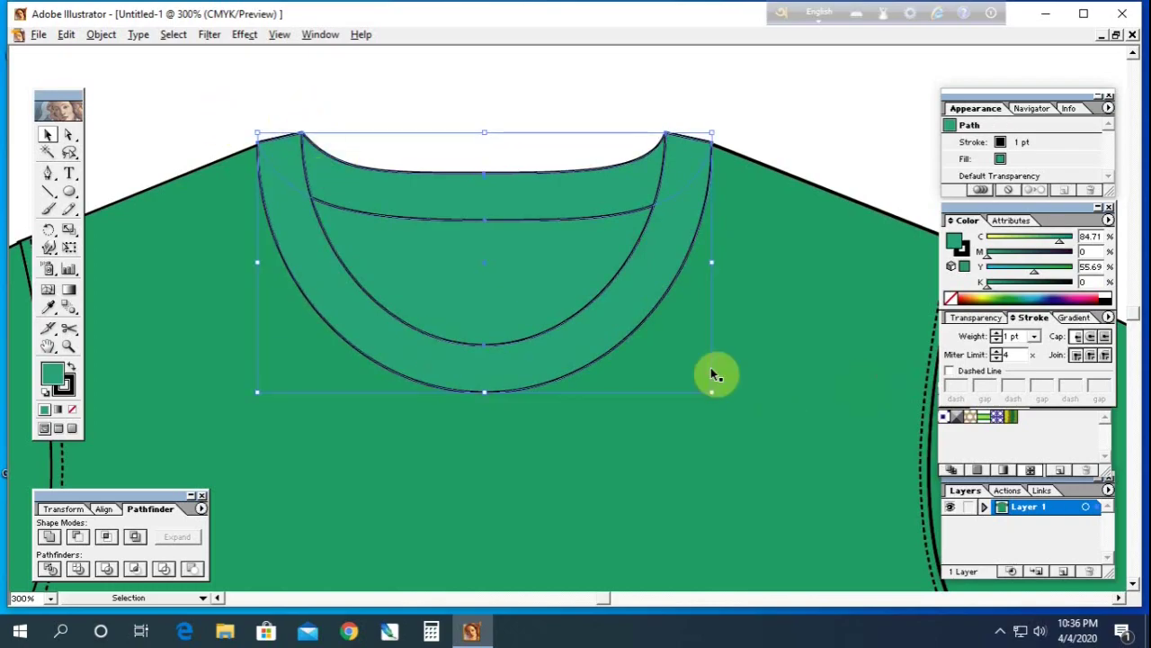
click(997, 417)
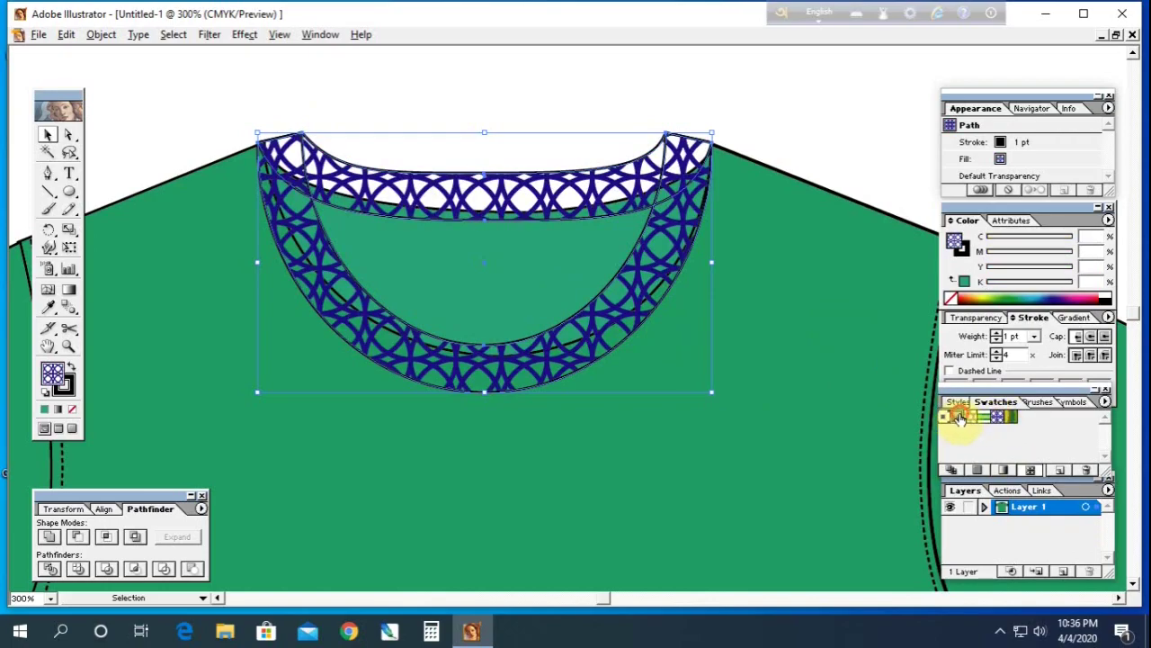
click(960, 418)
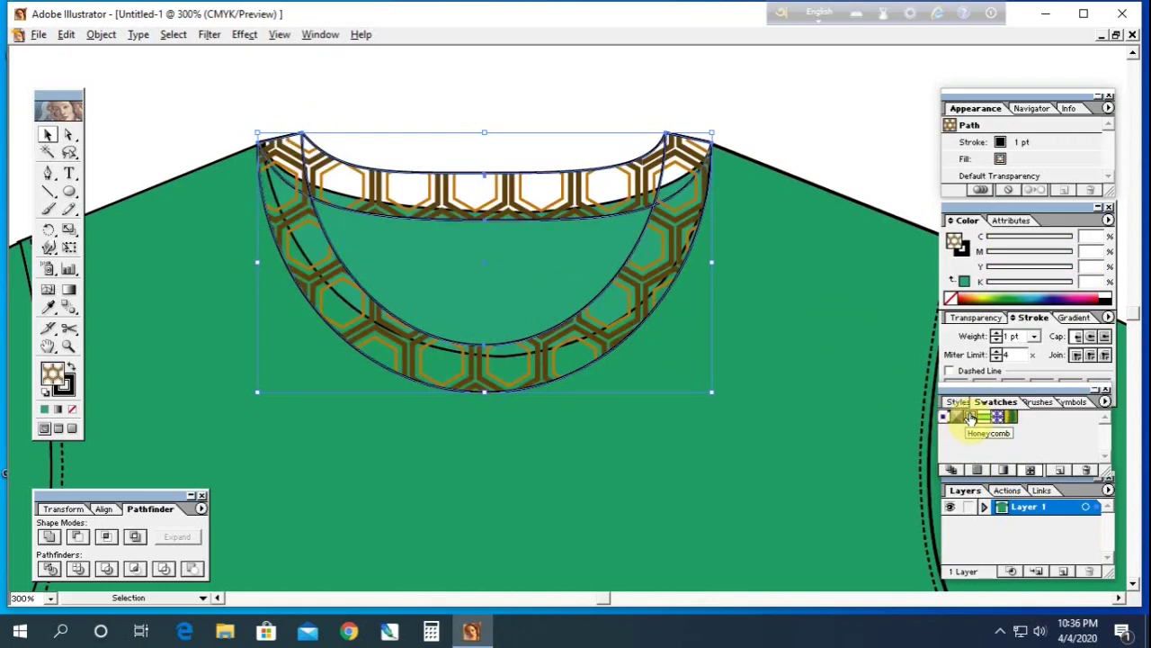
click(984, 418)
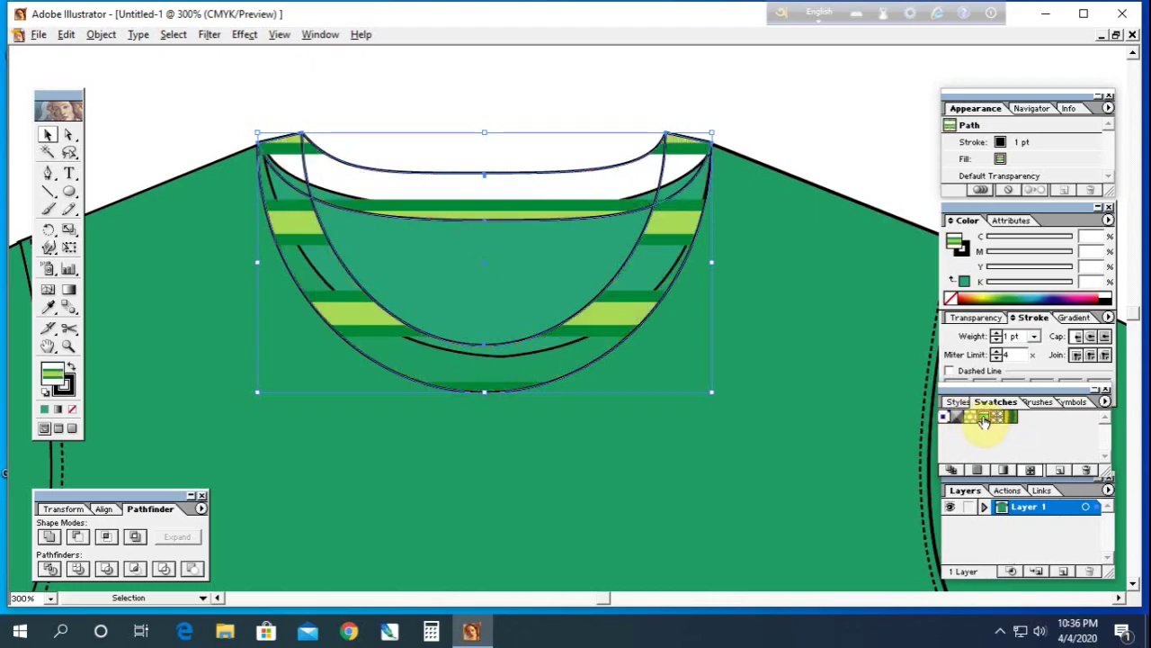
click(958, 418)
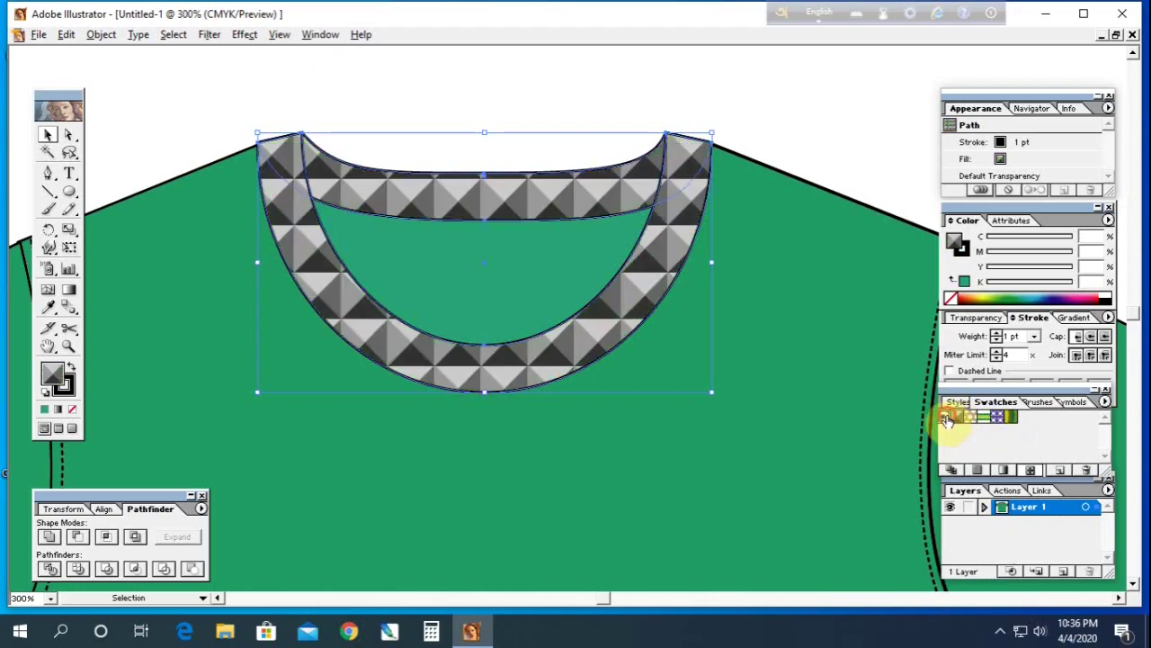
click(998, 418)
click(1038, 402)
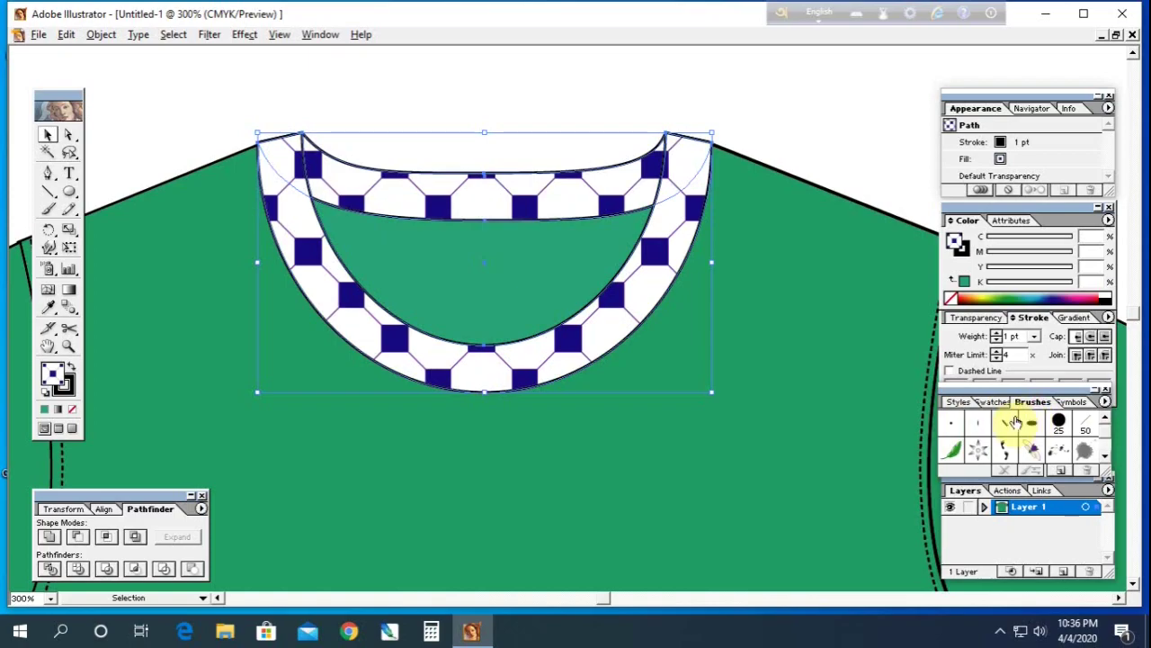
click(997, 402)
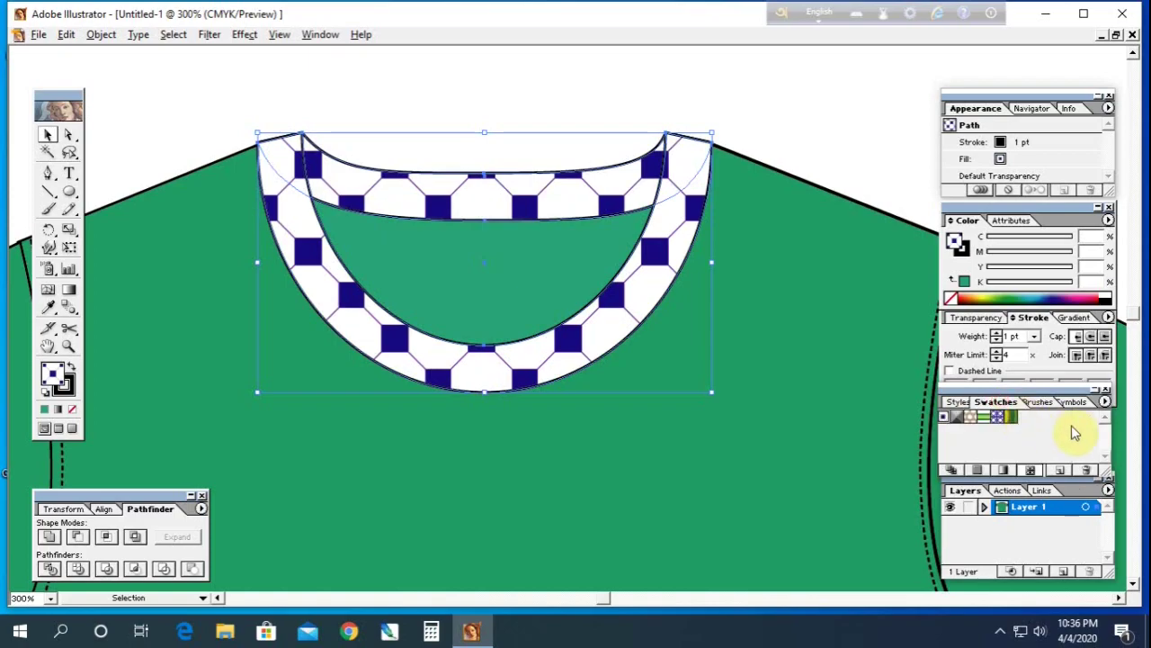
click(959, 402)
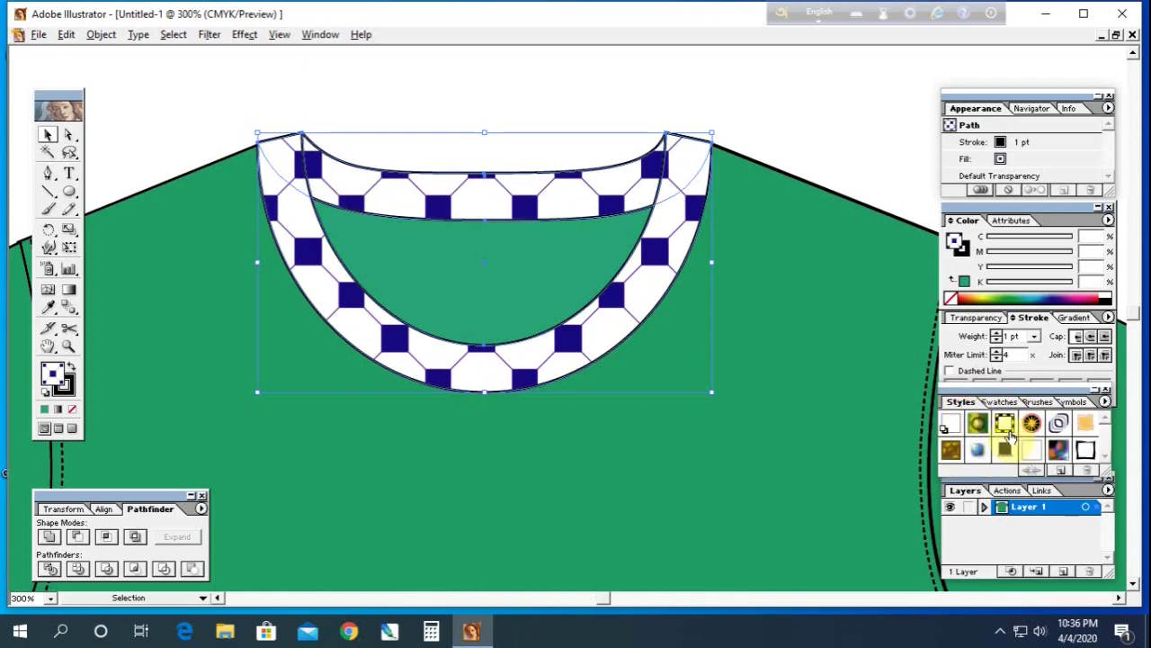
click(1008, 430)
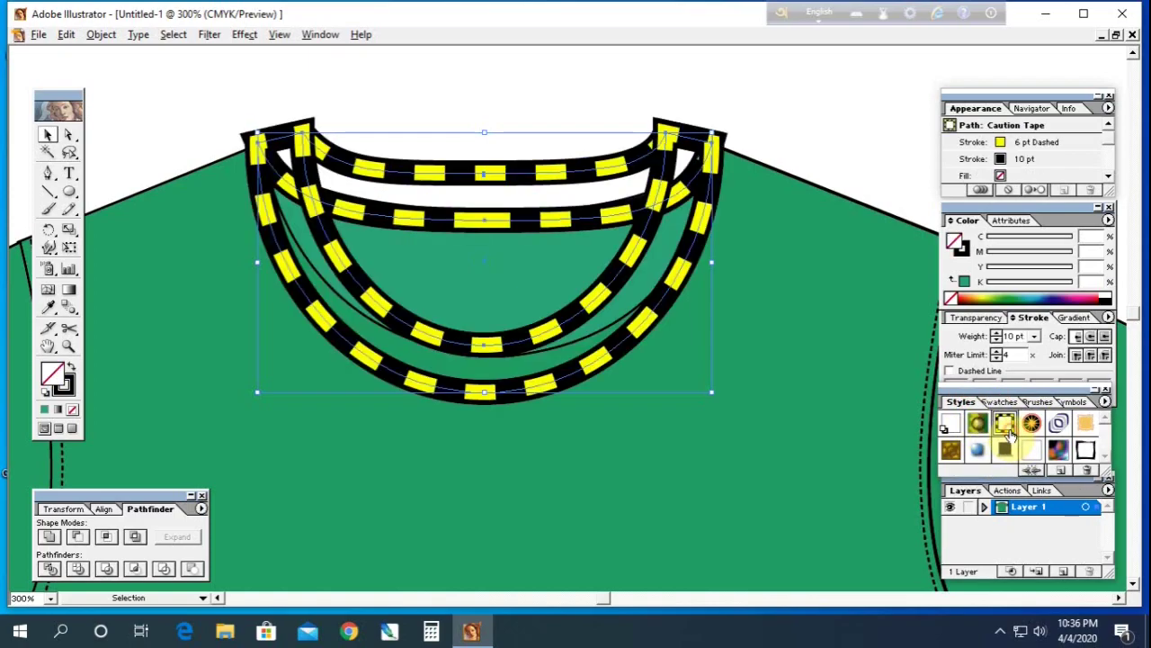
click(951, 423)
click(996, 402)
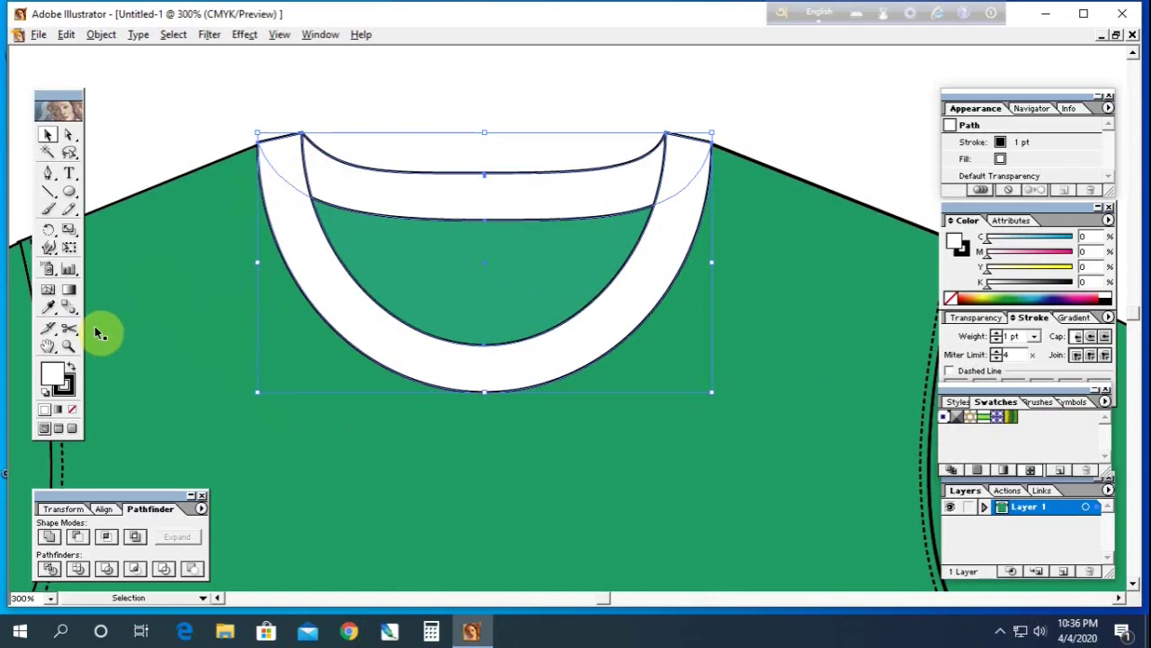
click(47, 307)
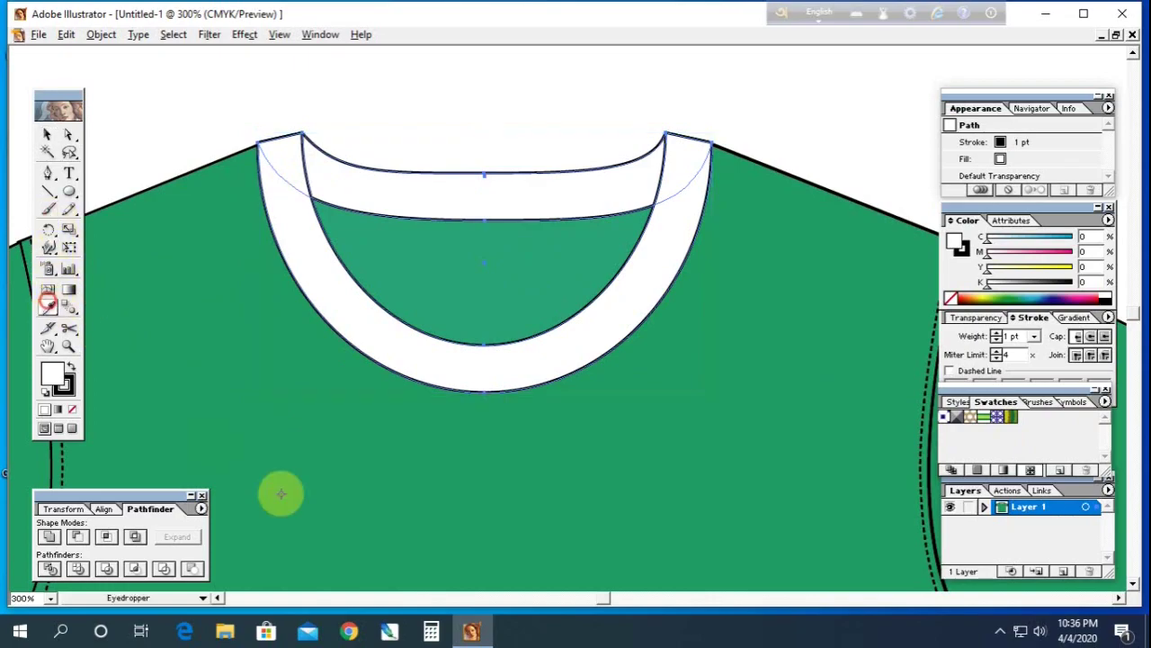
click(278, 493)
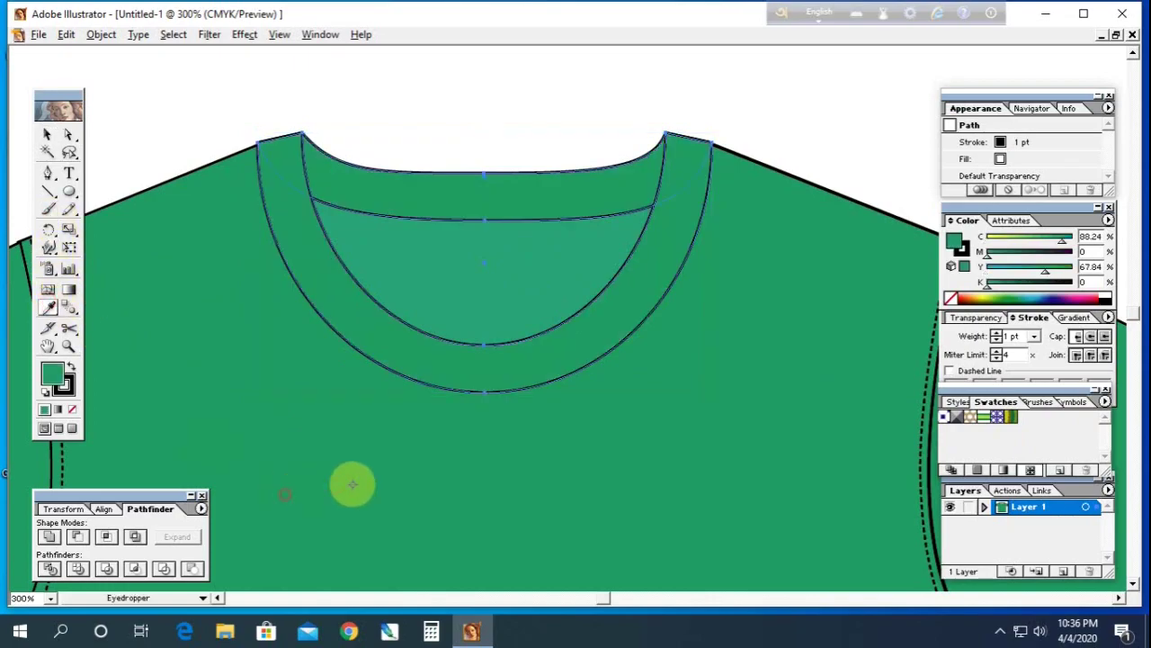
click(424, 265)
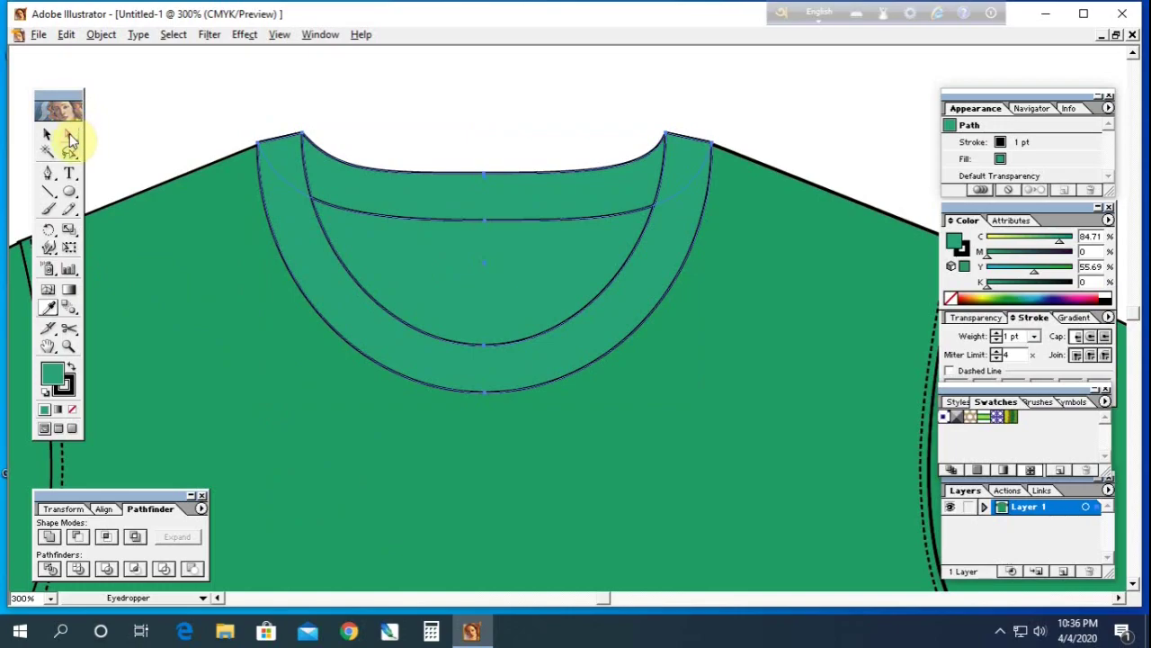
click(48, 180)
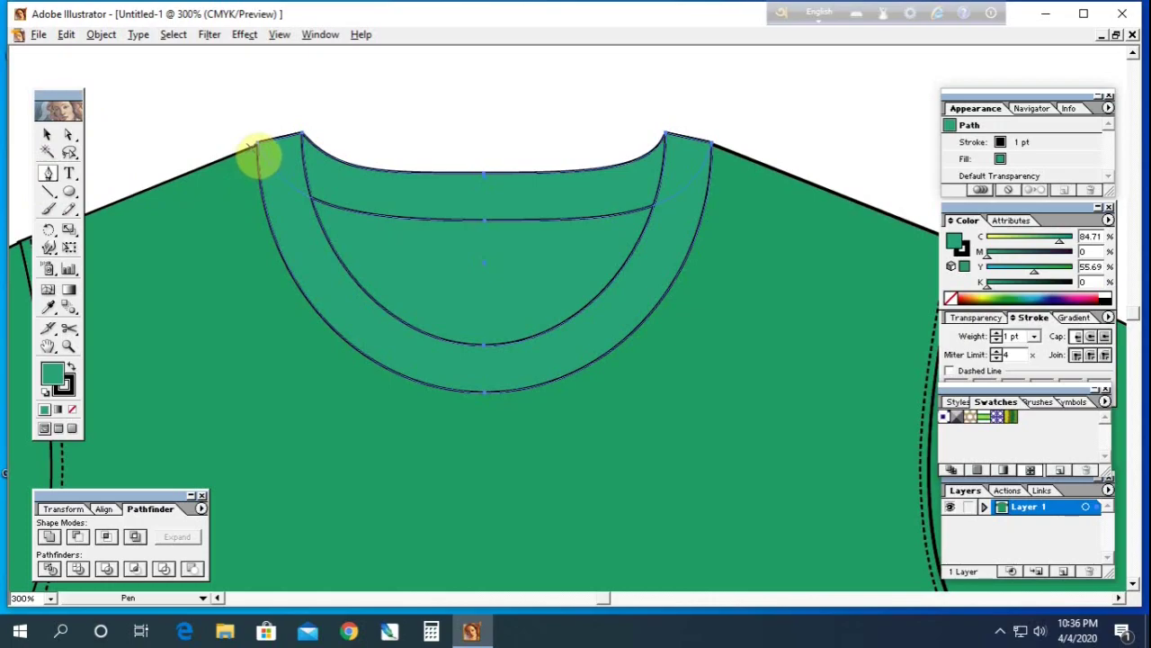
Step: Draw an unfilled Pen curve from the left collar corner around the rib bottom to the right corner
click(251, 144)
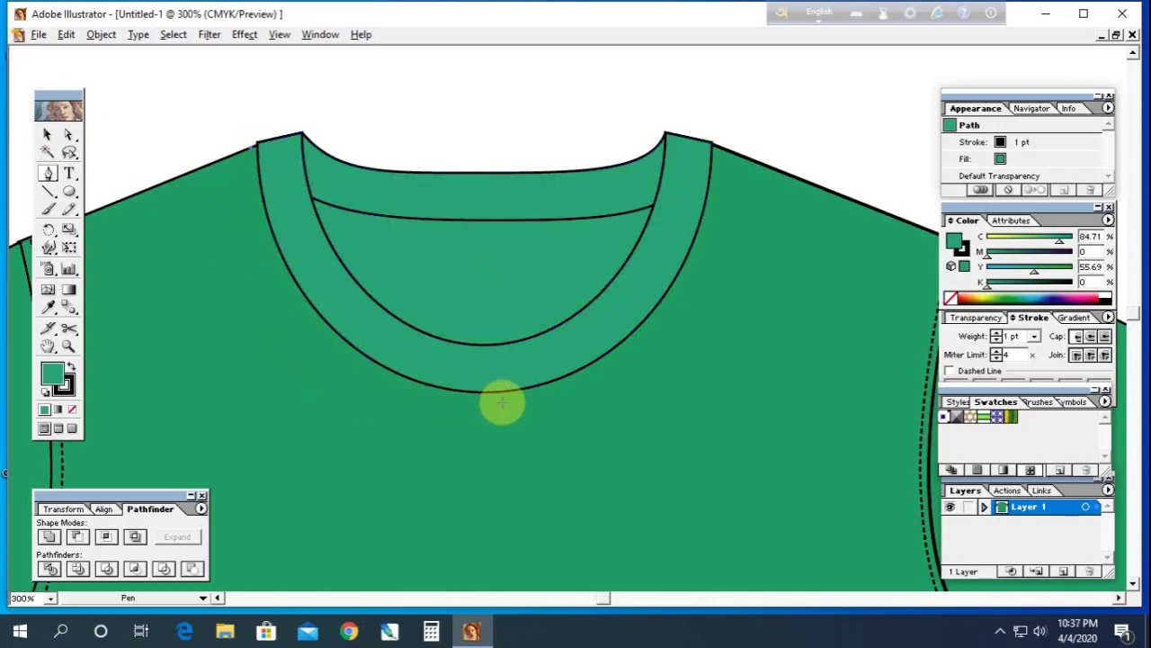
drag(485, 399, 627, 393)
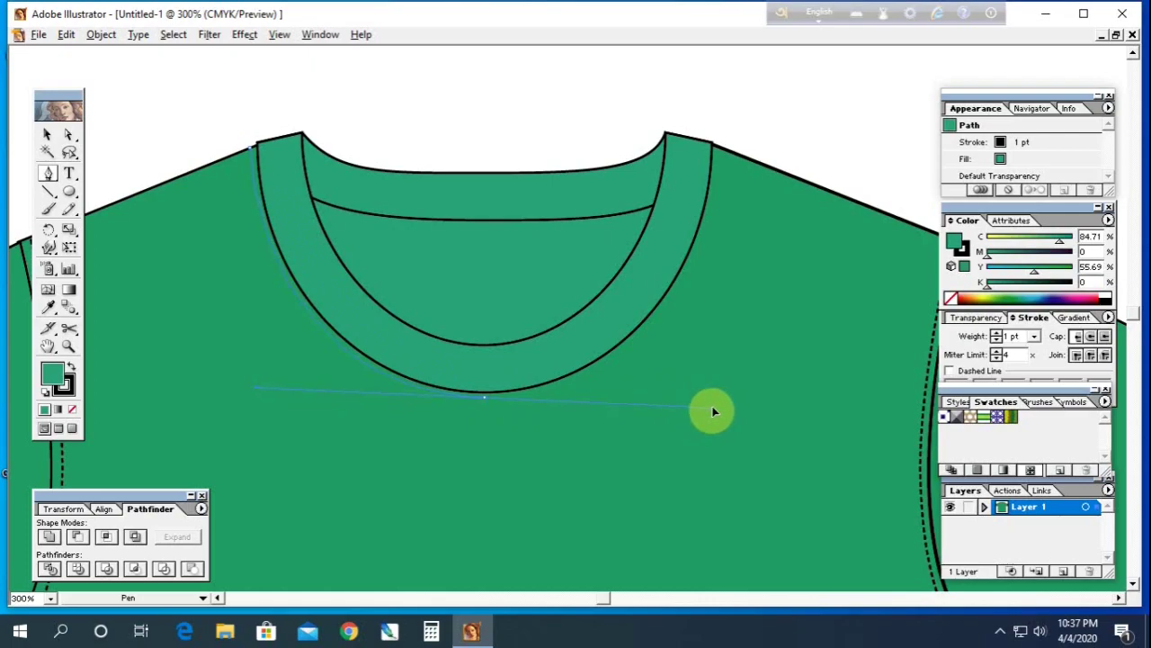
drag(713, 411, 713, 412)
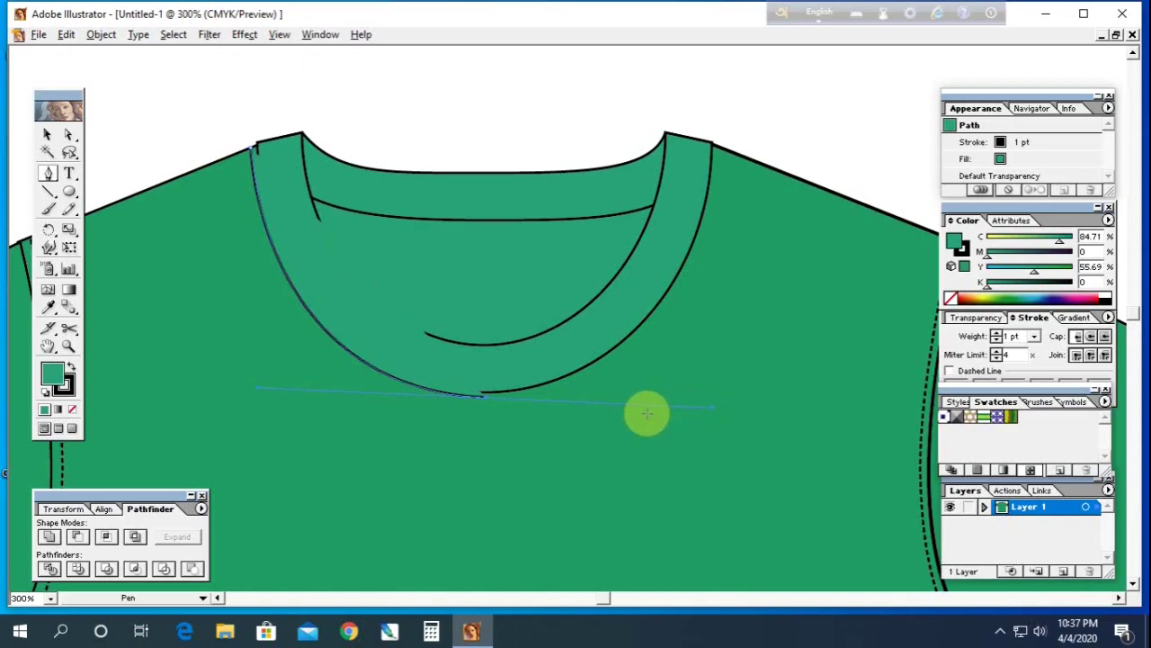
click(72, 410)
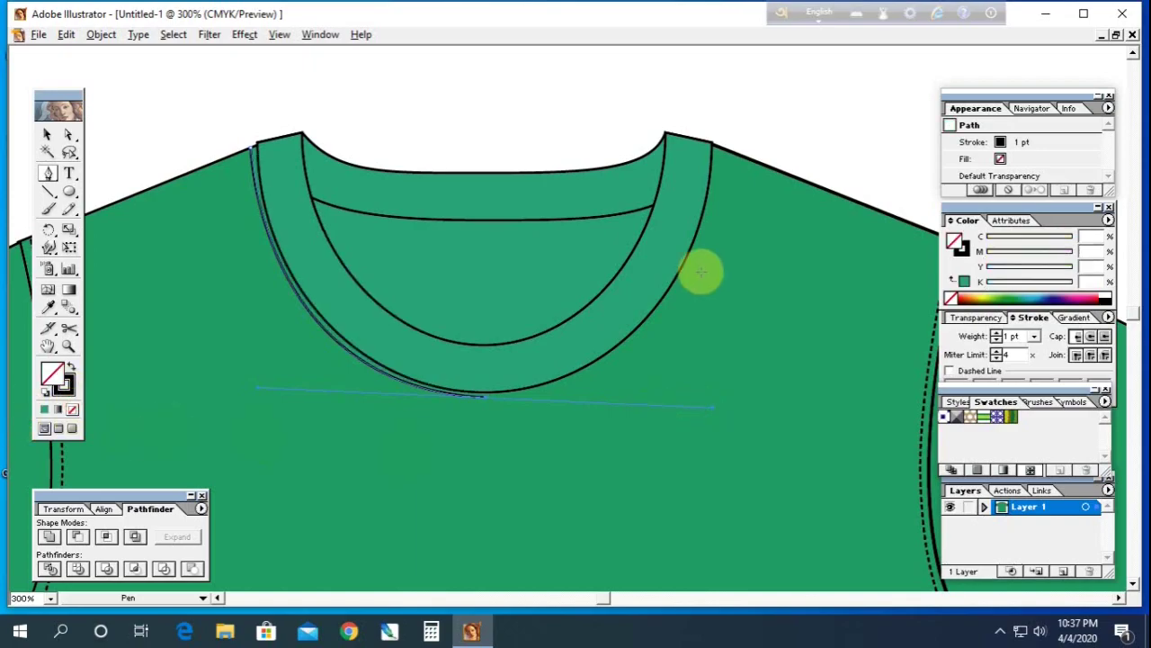
click(720, 150)
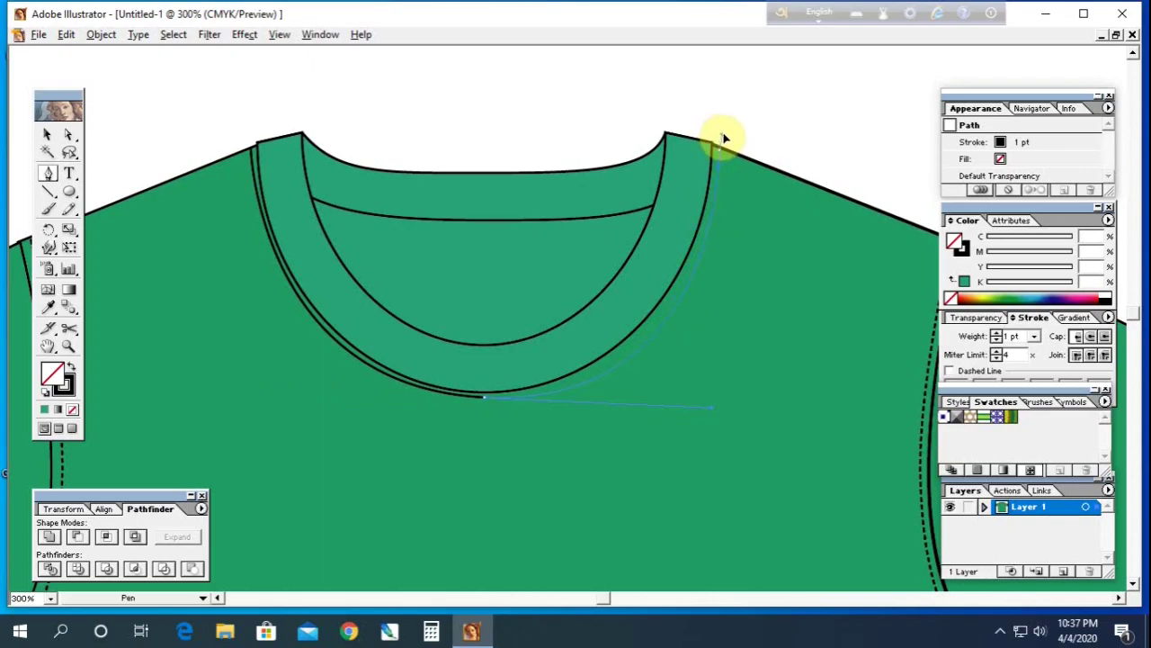
click(721, 137)
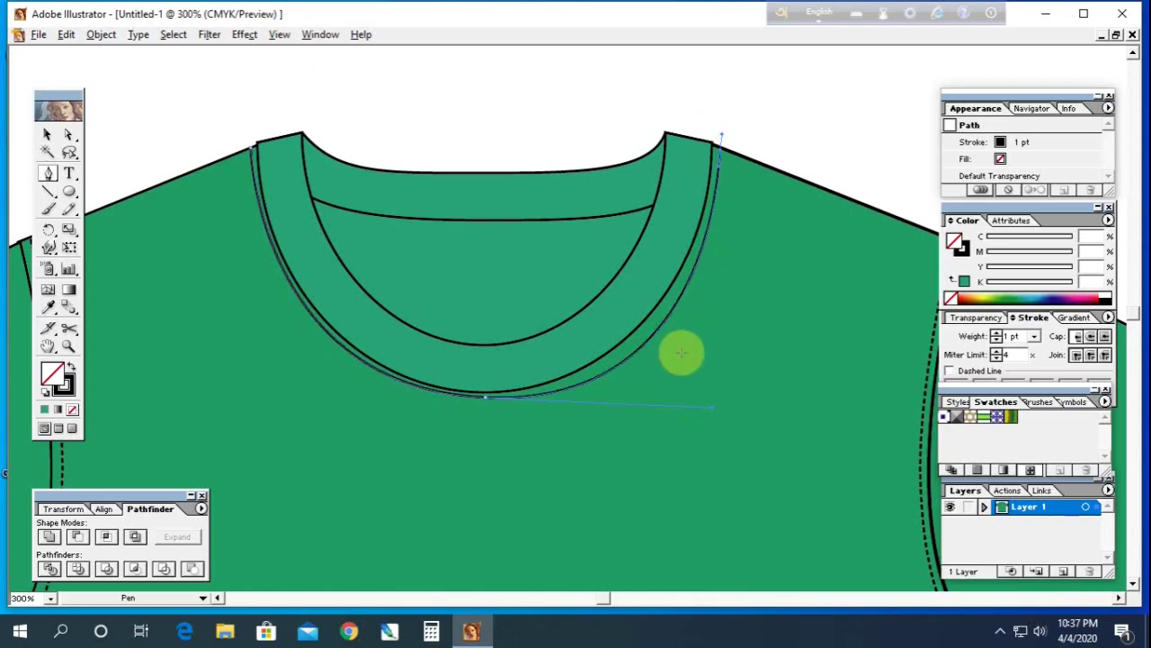
Step: Adjust the bottom anchor's direction handles to refine the collar curve
drag(711, 404, 700, 399)
alt+click(699, 399)
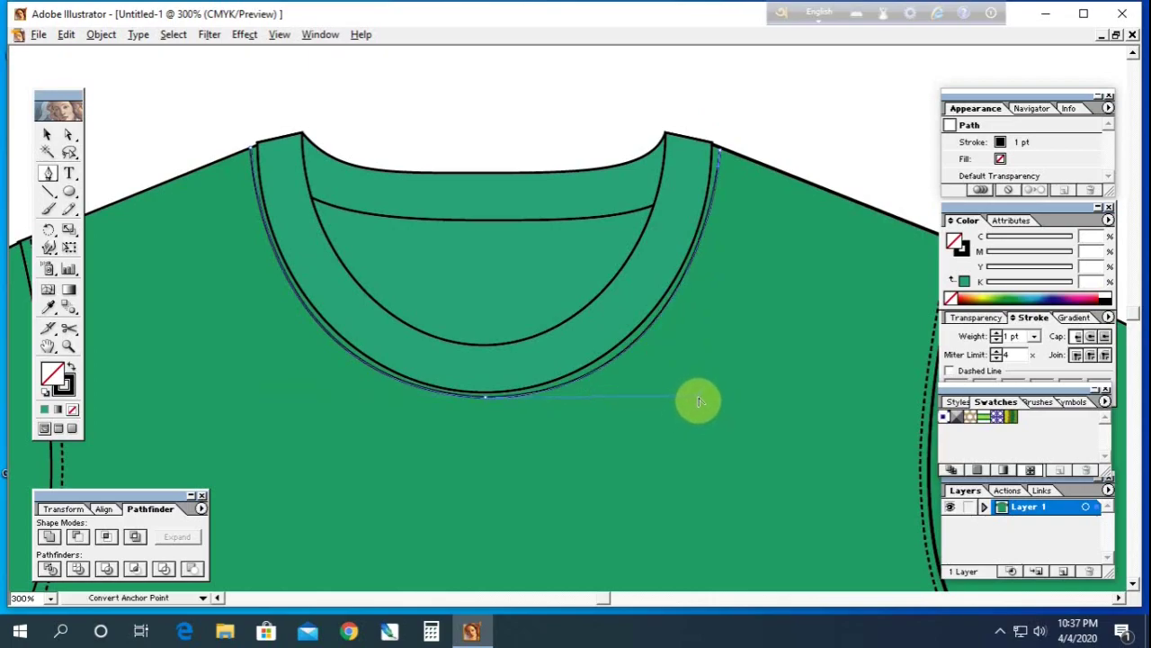
drag(699, 401, 702, 388)
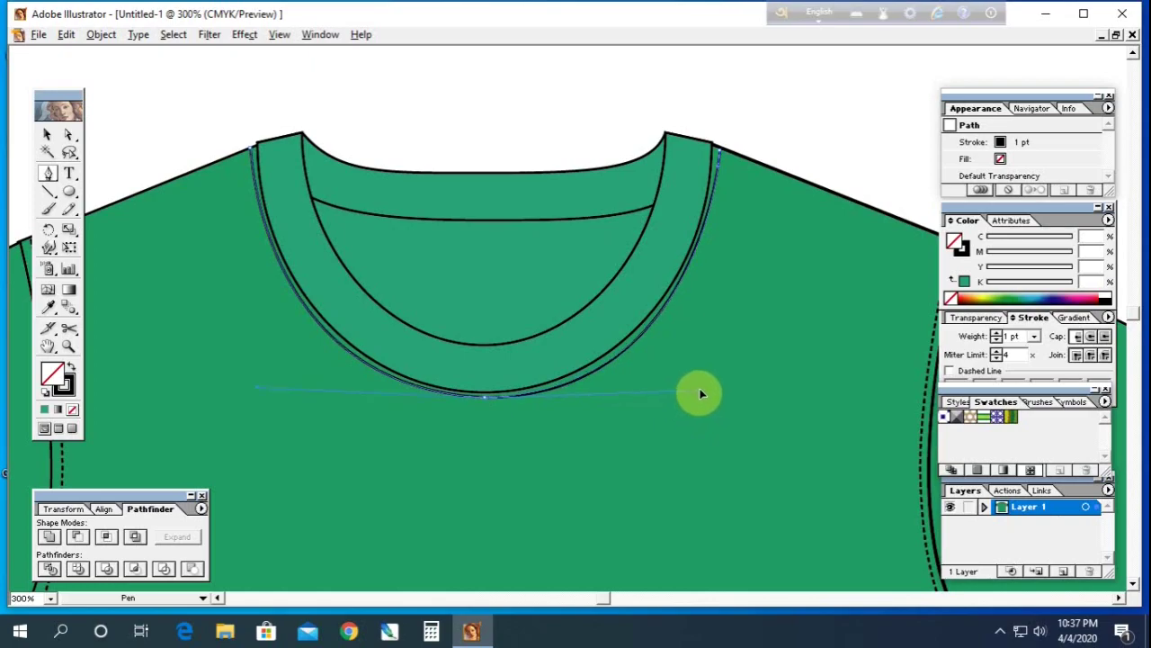
alt+click(703, 387)
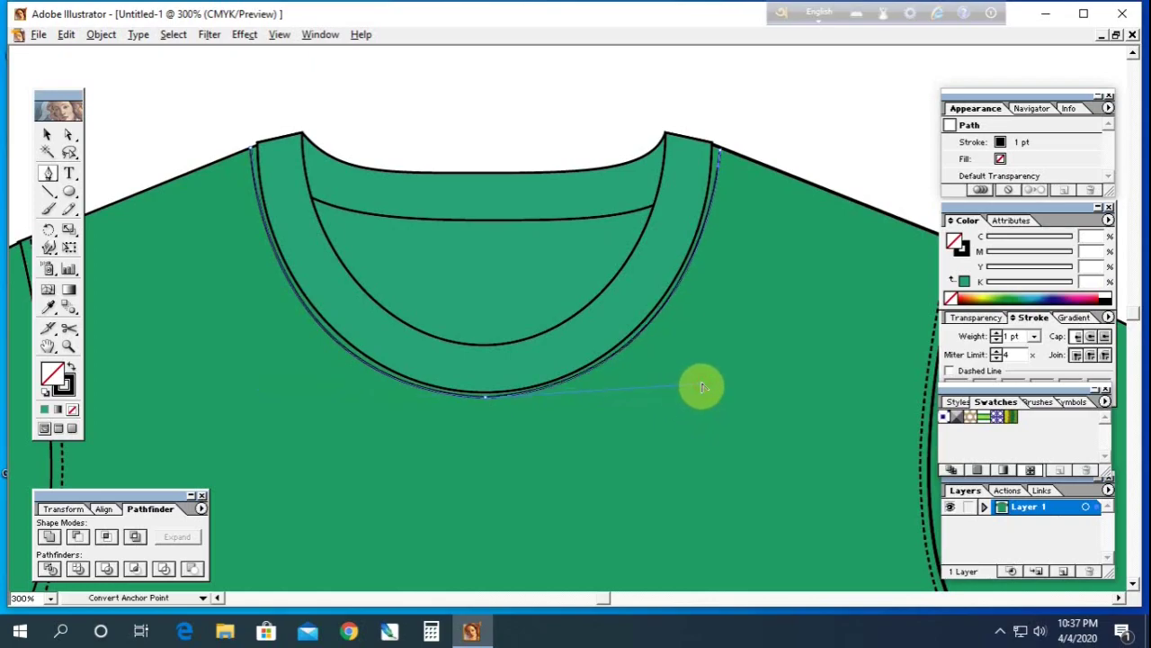
alt+click(703, 388)
click(581, 349)
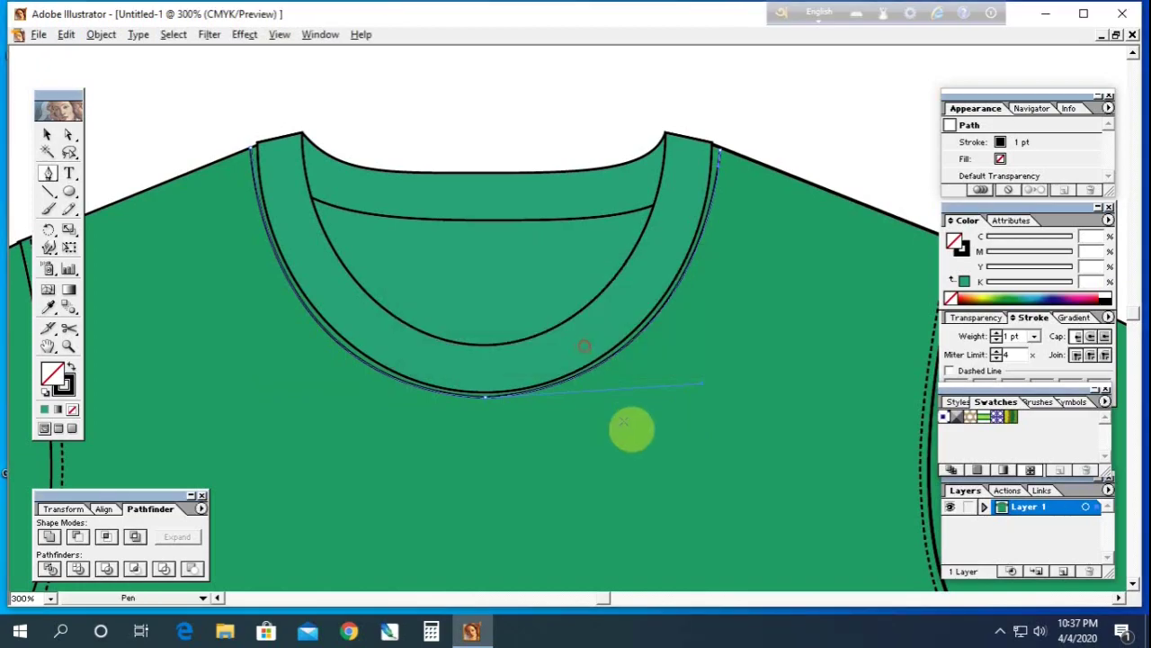
drag(702, 388, 700, 390)
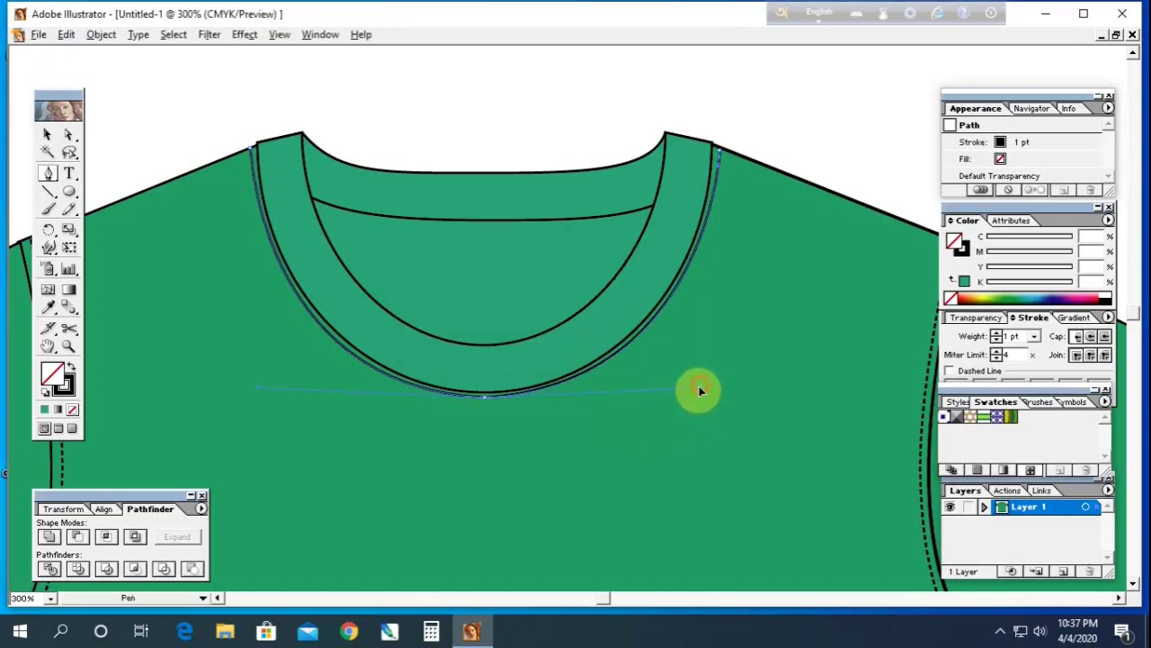
alt+click(700, 390)
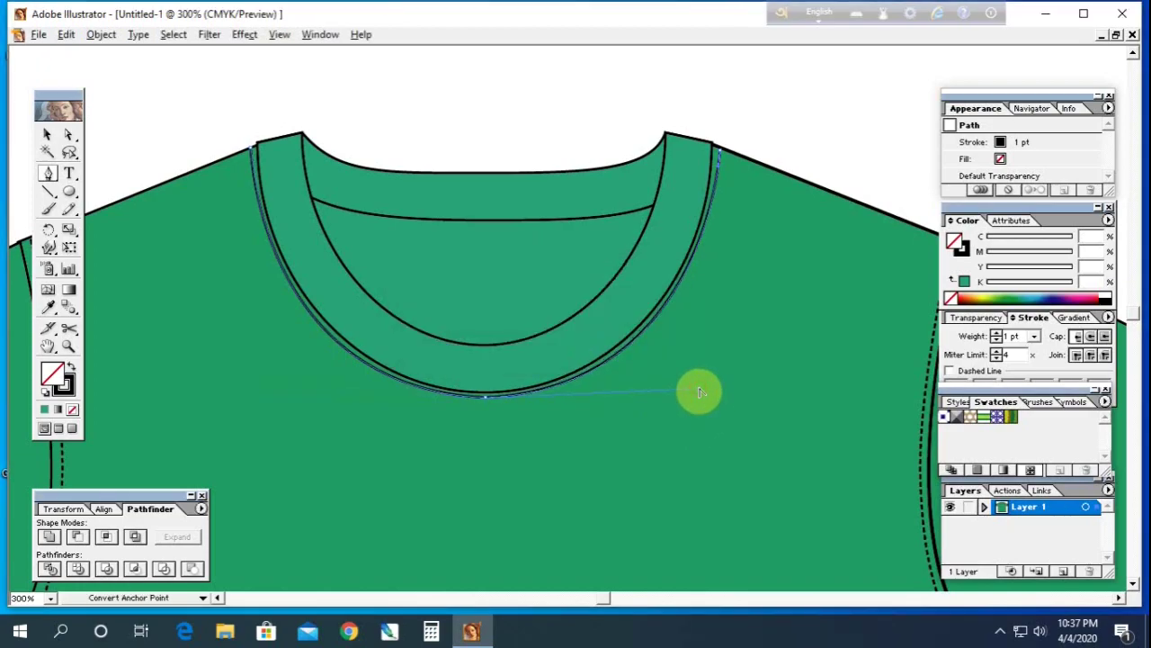
Step: Make the traced curve a 2 pt dash, 1 pt gap line and nudge it slightly down
click(950, 371)
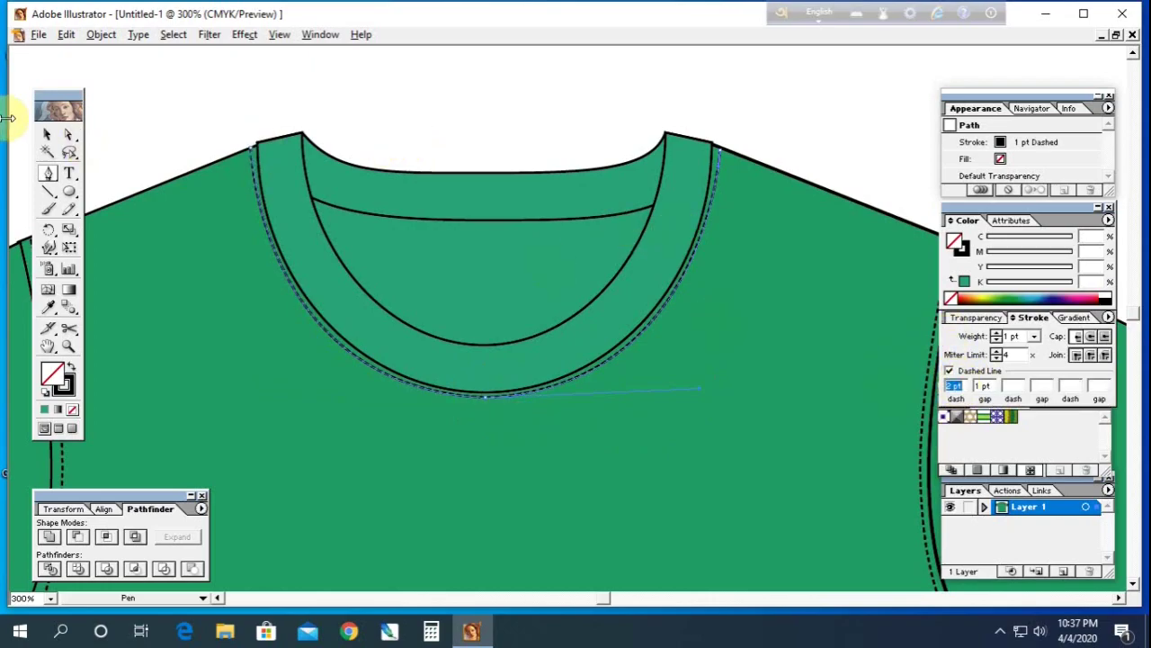
click(48, 134)
click(131, 110)
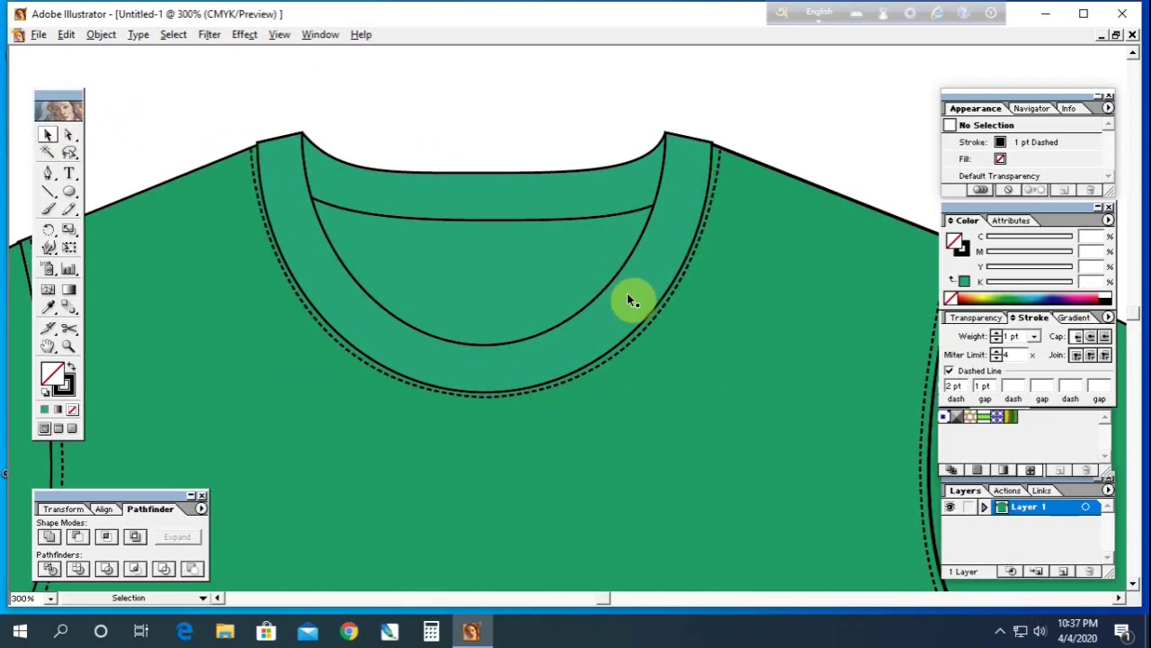
click(578, 381)
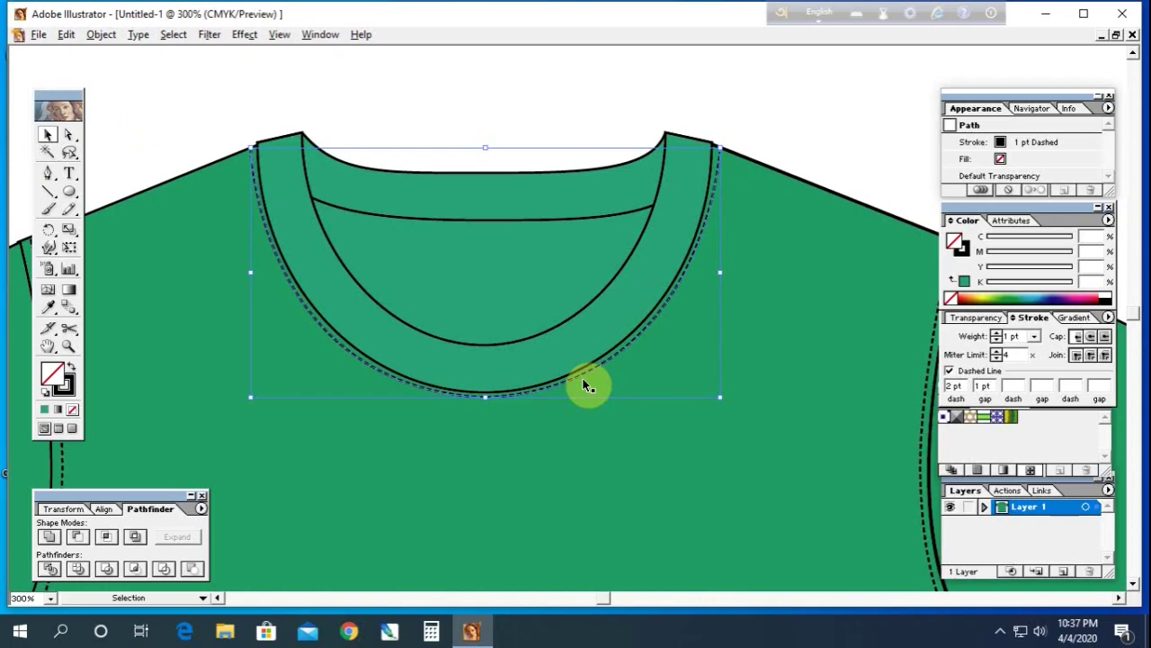
key(Down)
key(Down)
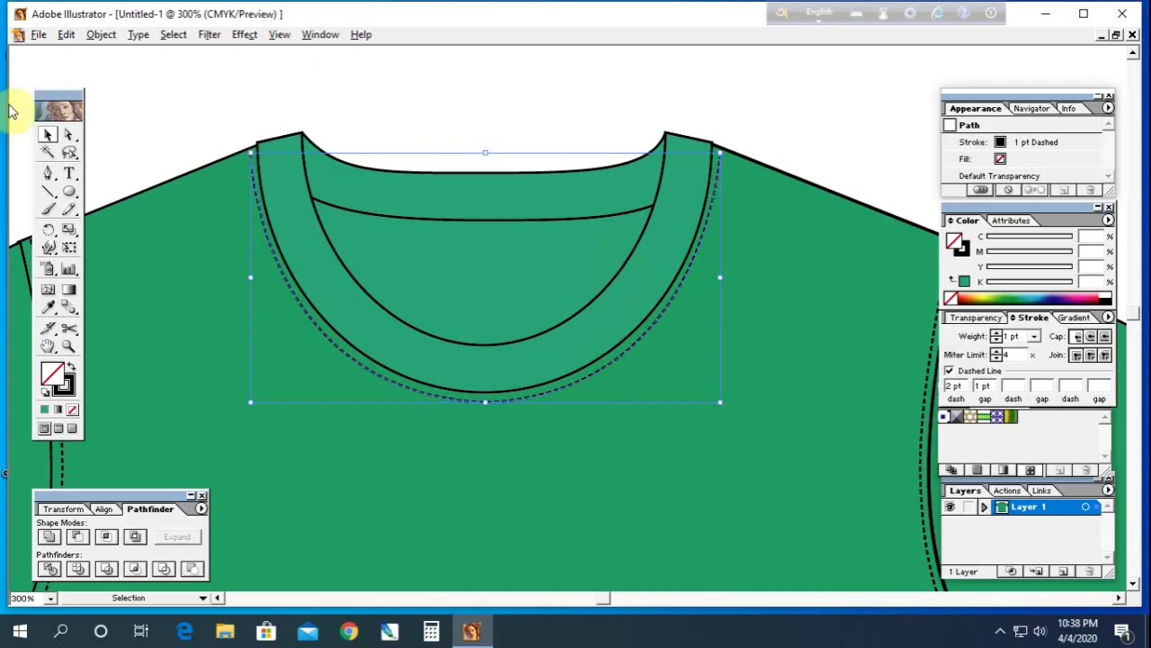
Step: Nudge the dashed line's top-right anchor slightly right to meet the collar end
click(68, 134)
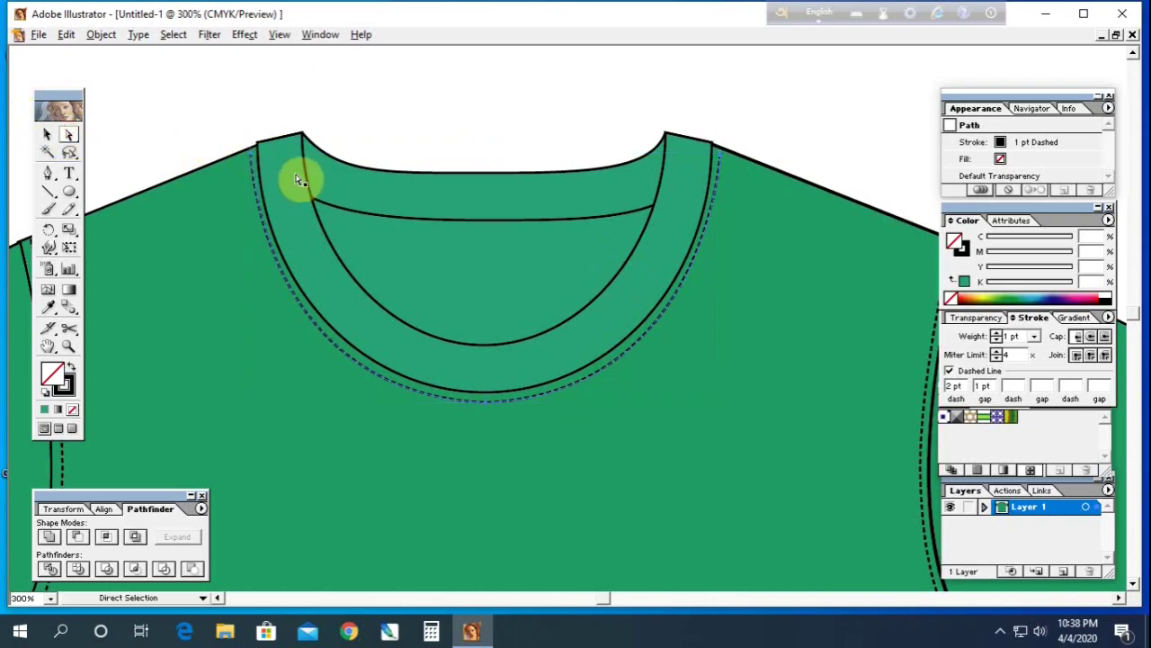
click(722, 159)
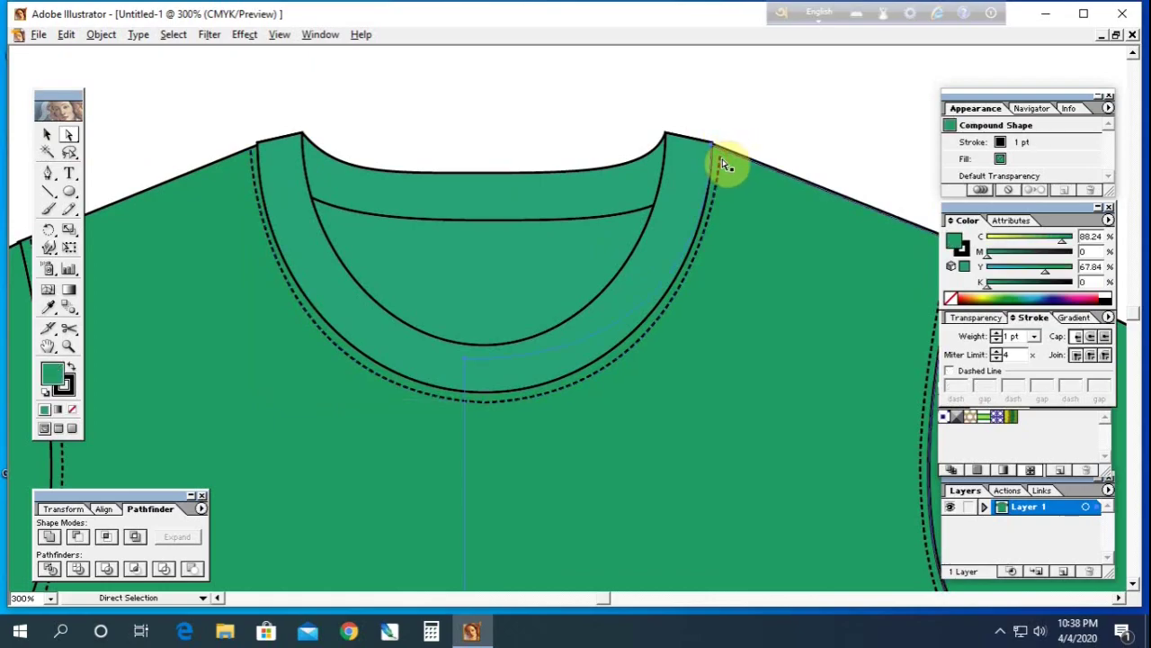
click(722, 163)
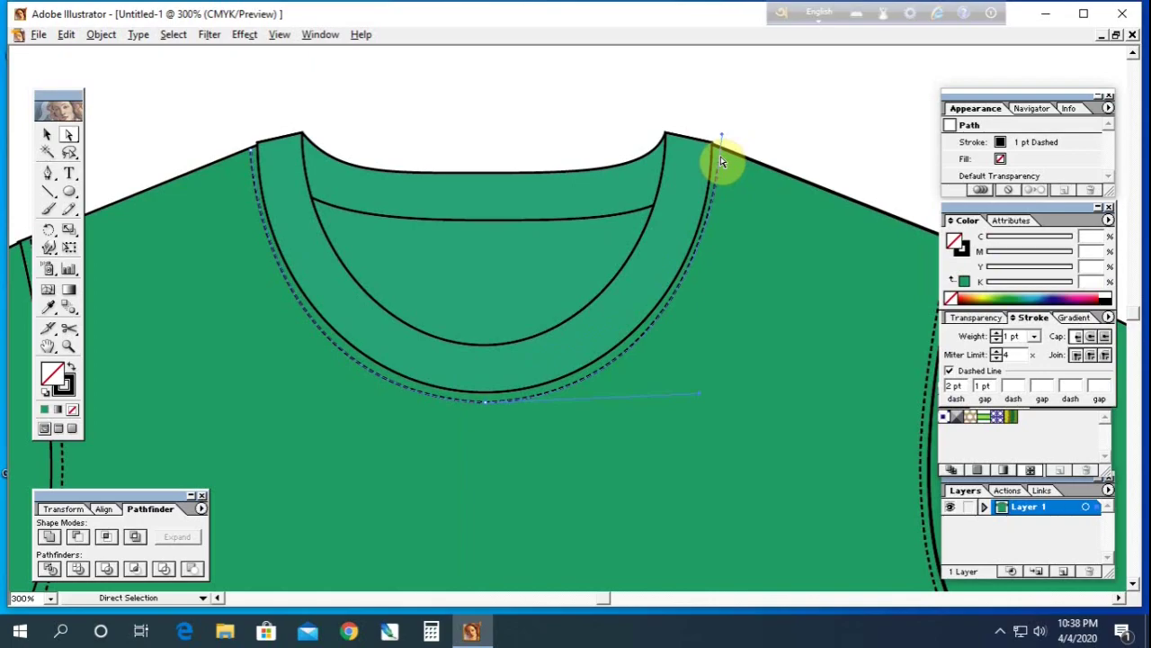
key(Right)
click(355, 133)
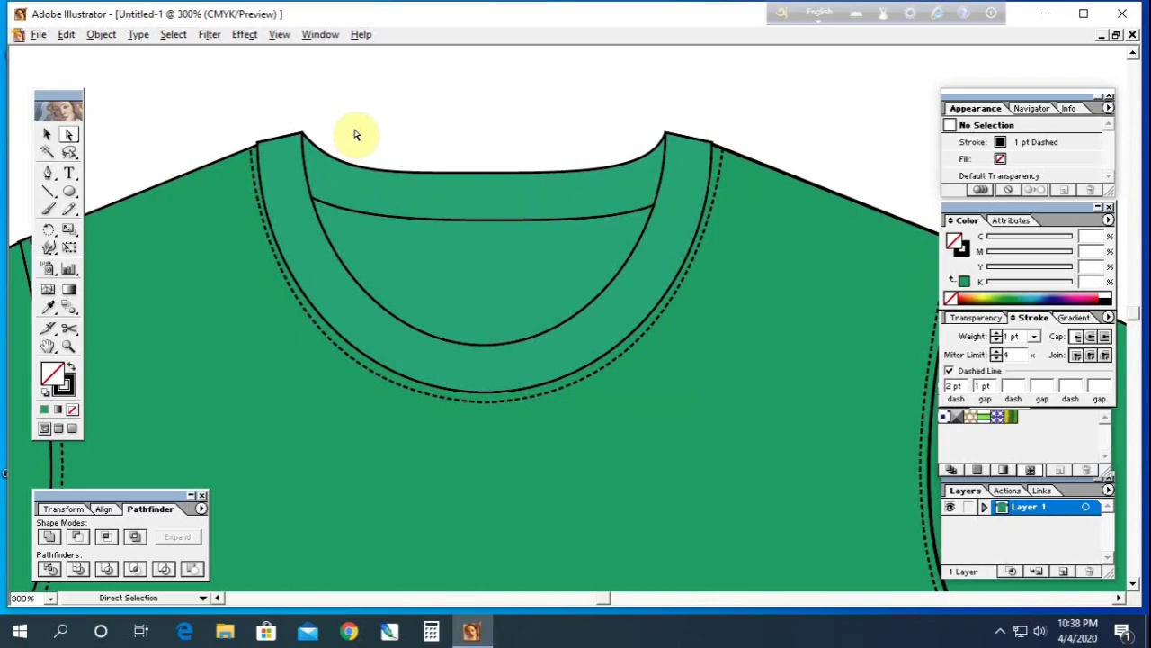
click(437, 123)
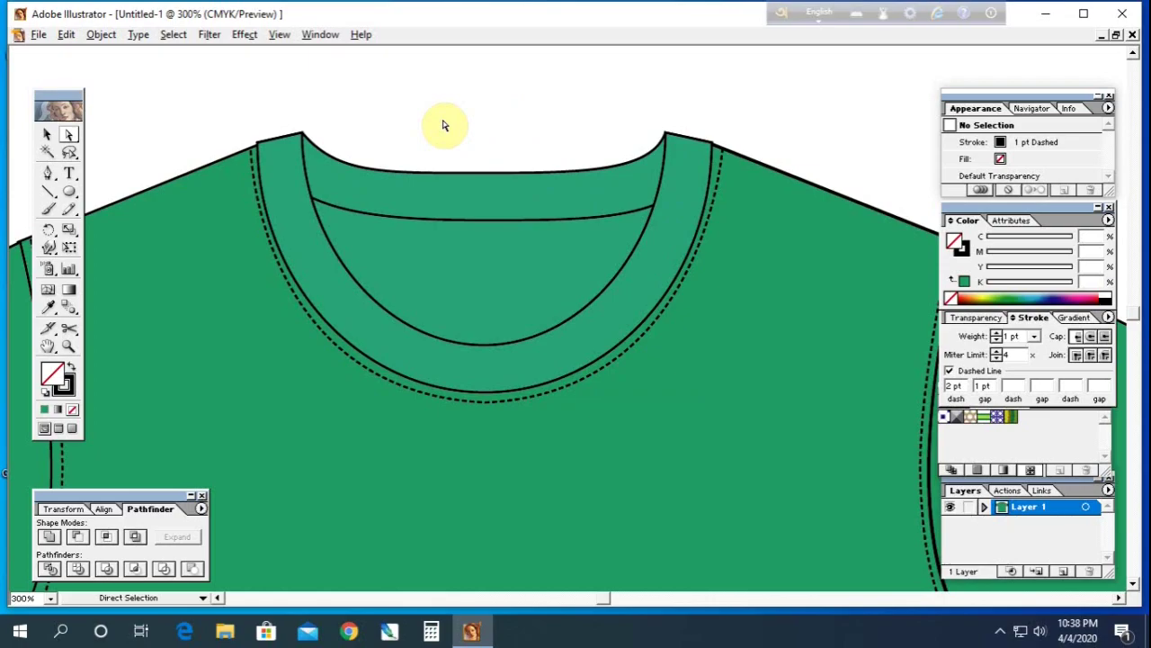
Step: Zoom out to 66.67% to view the whole T-shirt and flip through the Stroke panel group's tabs
key(ctrl+minus)
key(ctrl+minus)
key(ctrl+minus)
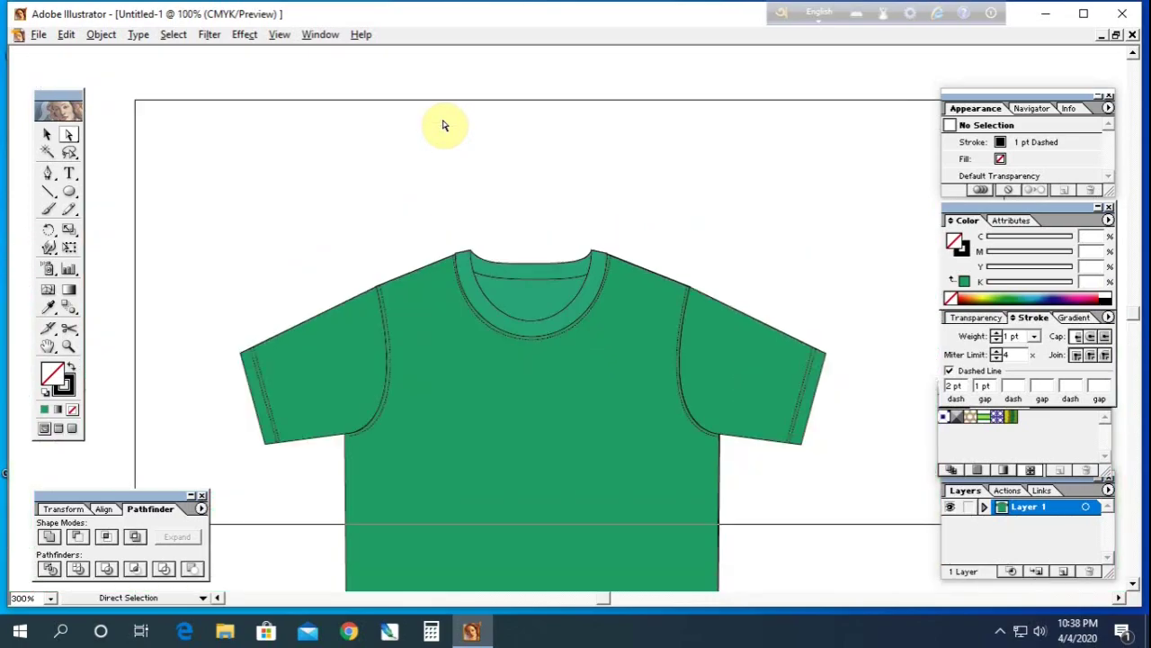
key(ctrl+minus)
drag(576, 387, 511, 295)
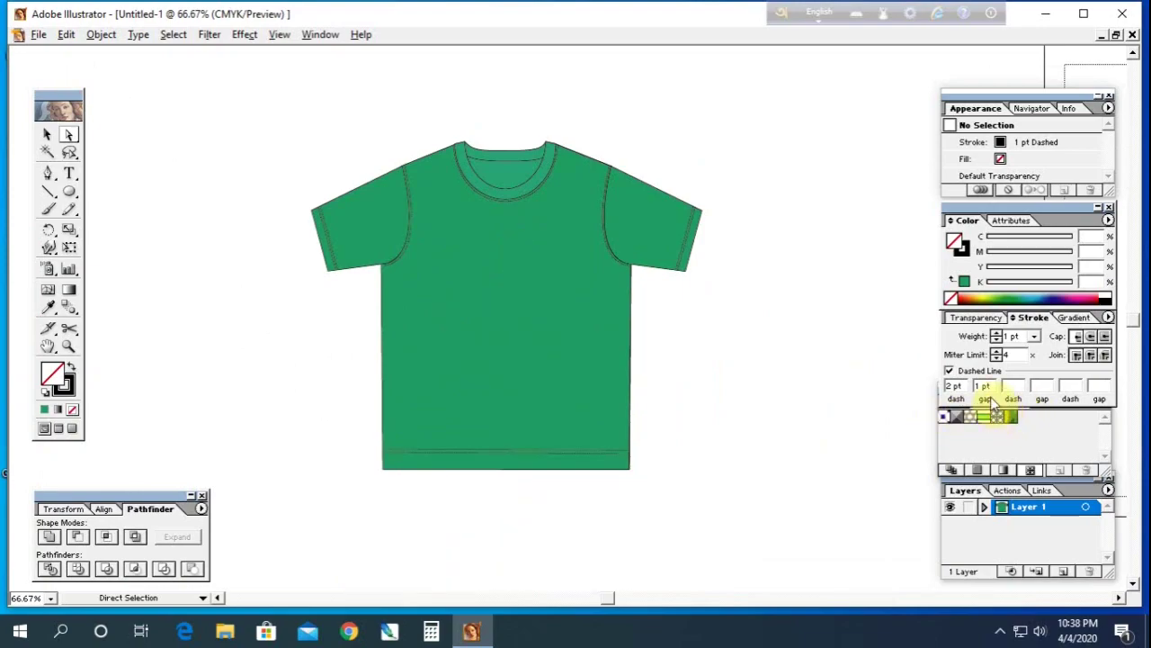
click(998, 318)
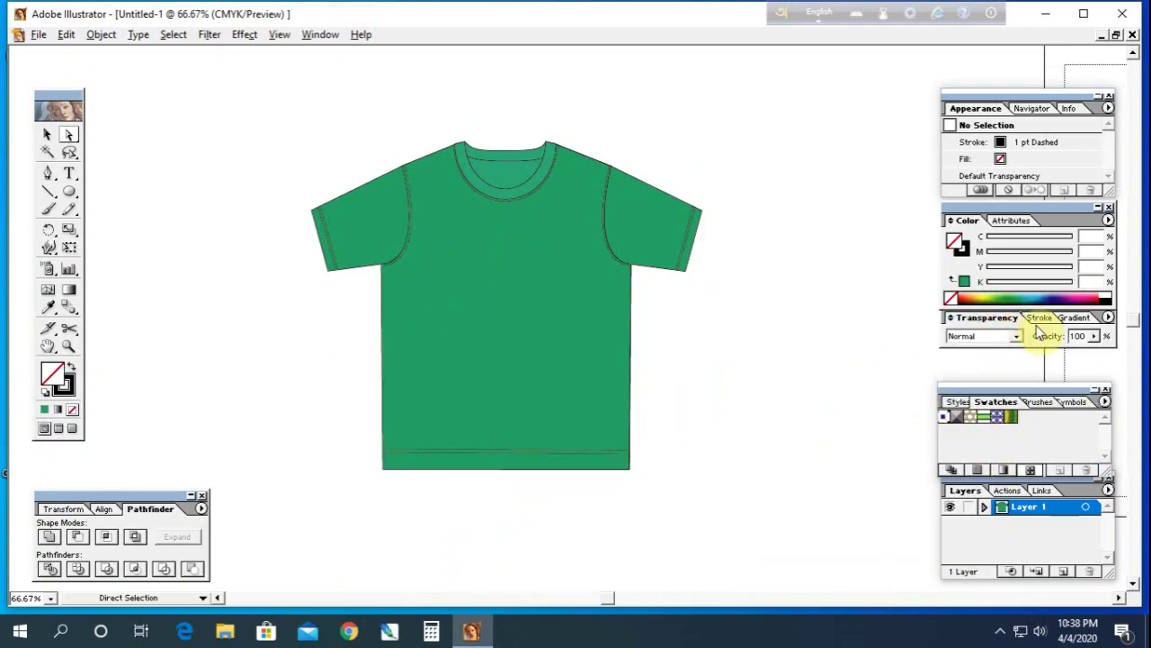
click(1037, 318)
click(989, 318)
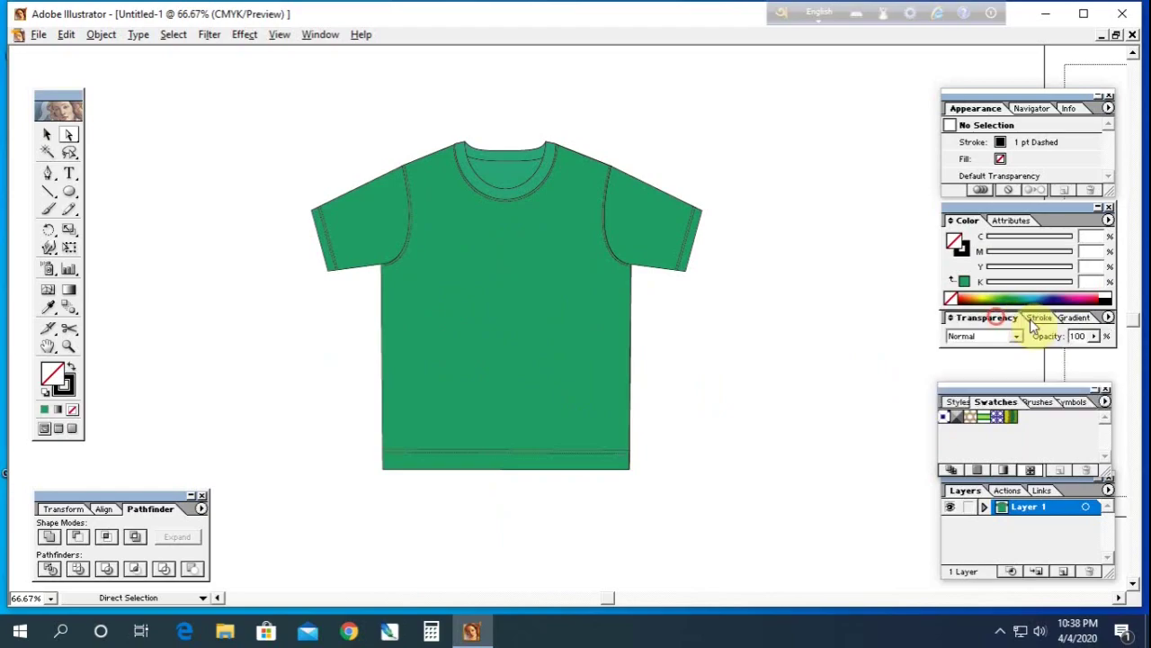
click(1034, 320)
click(1070, 319)
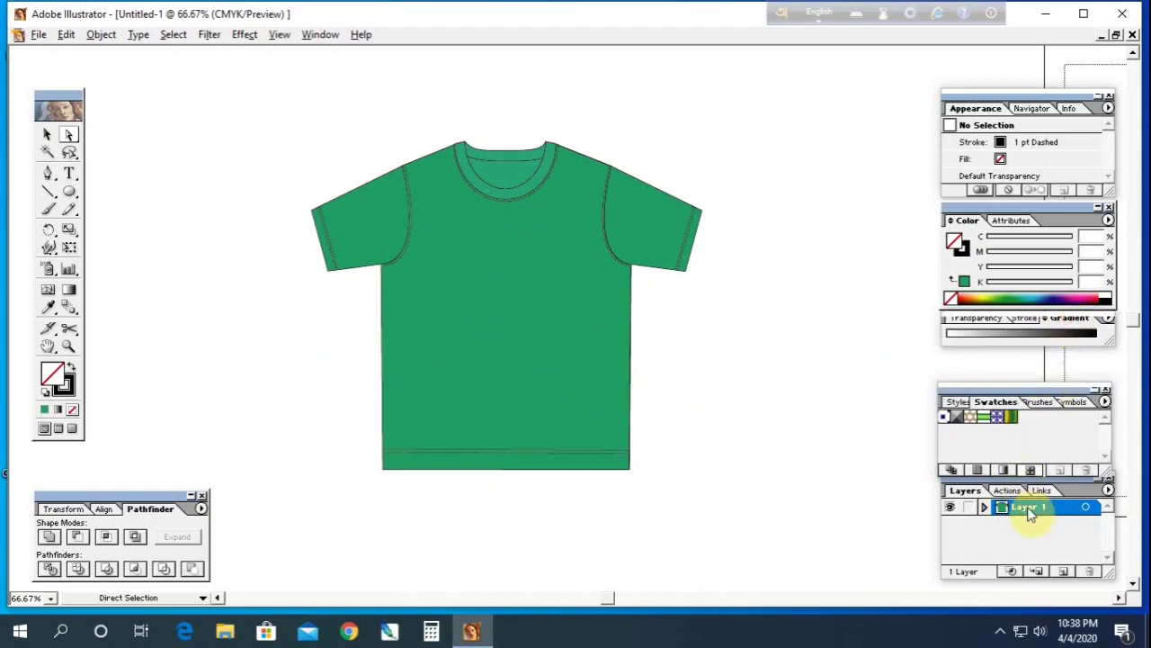
Step: Load the Flying Beetle brush from the brush library, leaving the shirt body unselected
click(1034, 402)
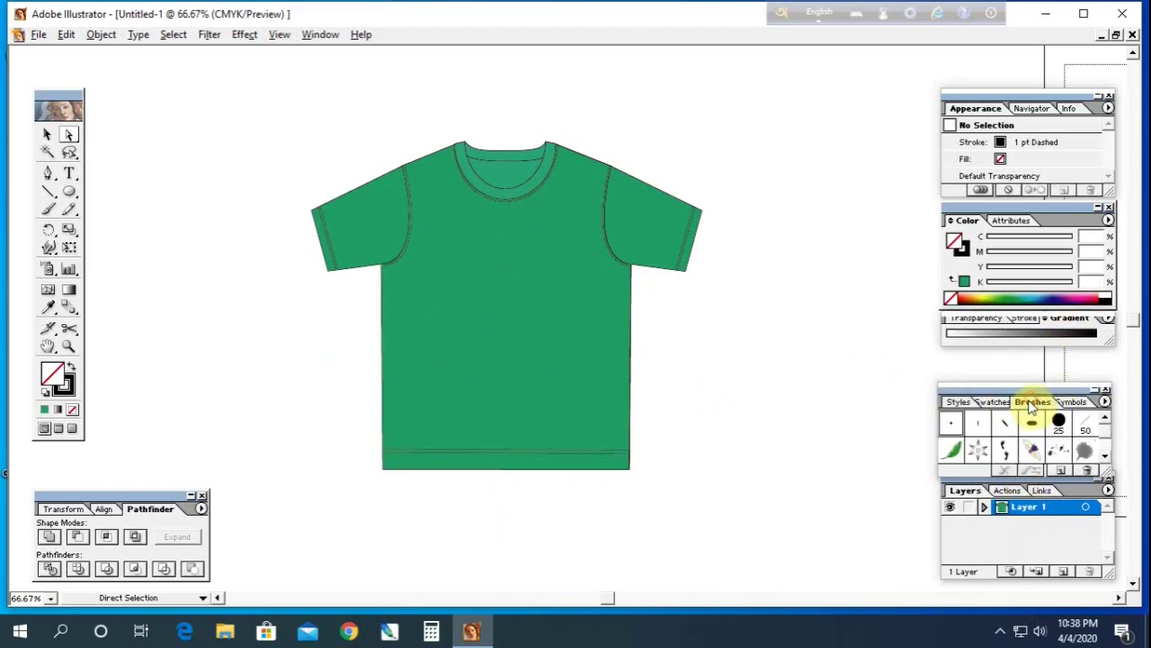
click(1032, 449)
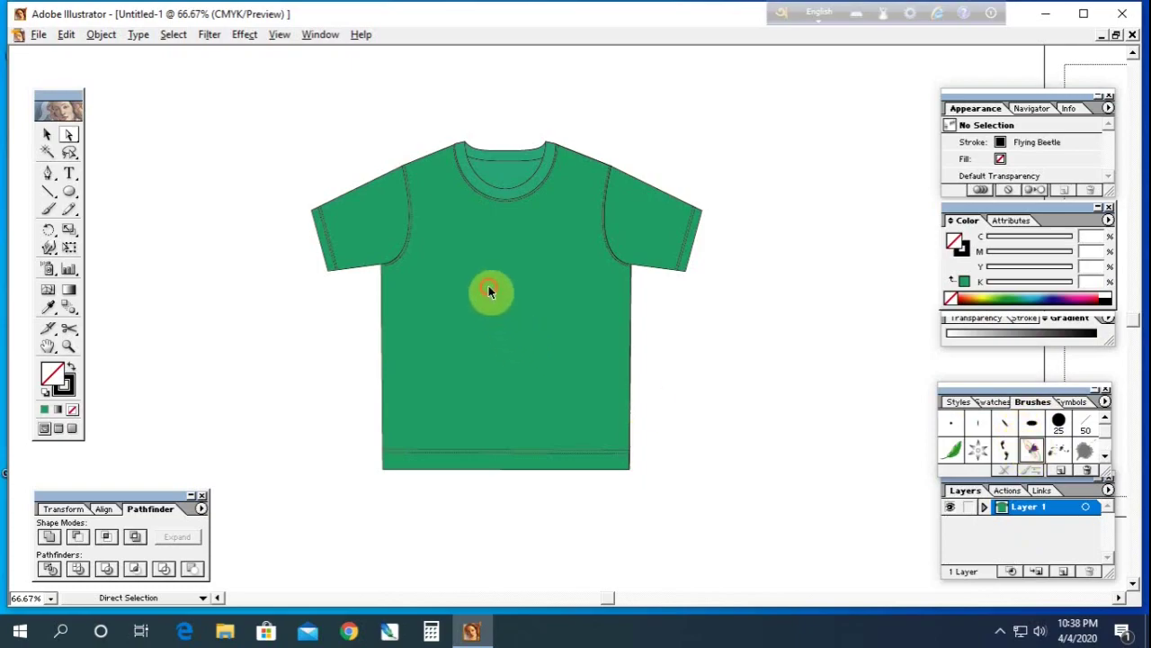
click(525, 346)
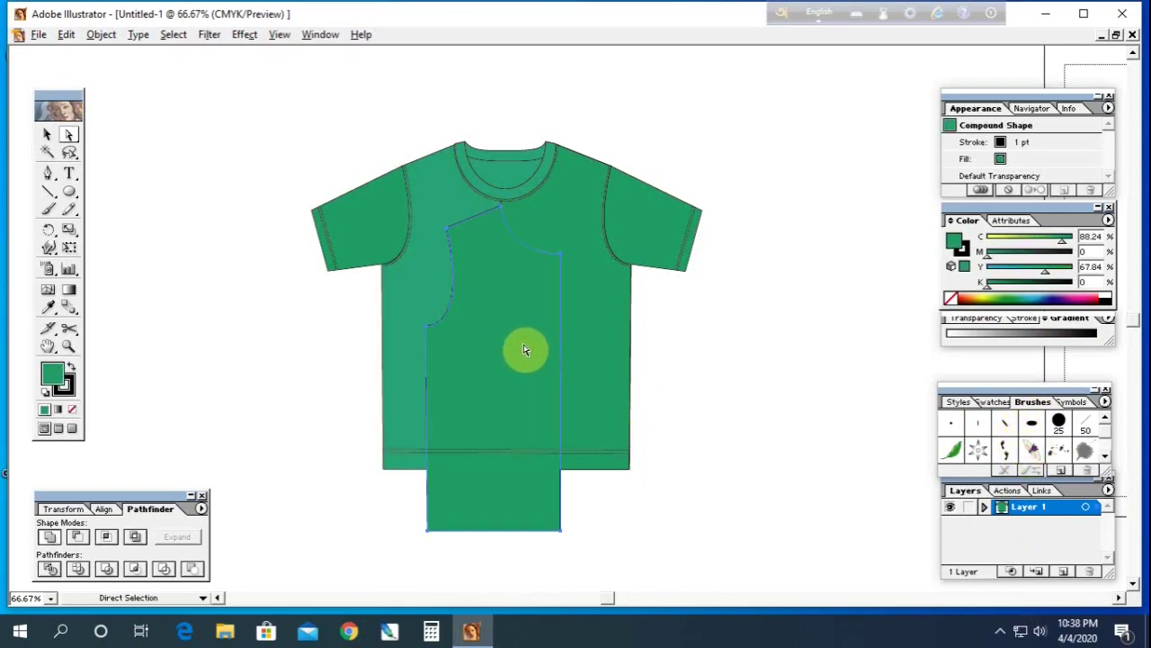
key(ctrl+z)
Step: Draw a small circle left of the shirt and stroke it with the Flying Beetle brush
click(69, 192)
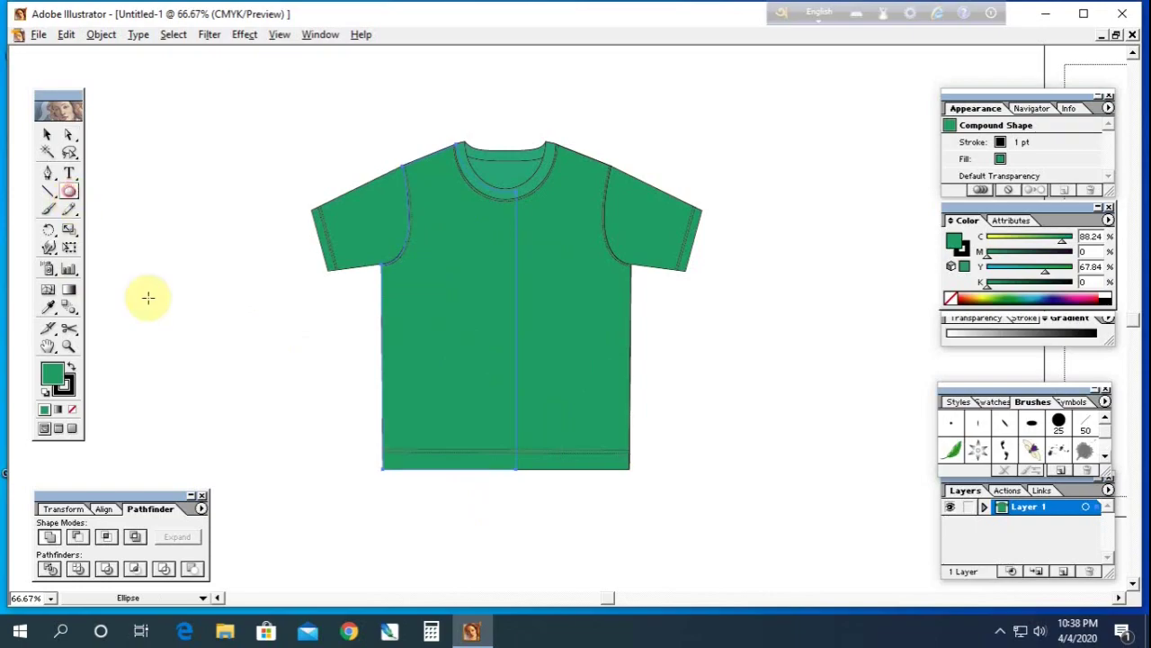
drag(167, 308, 238, 384)
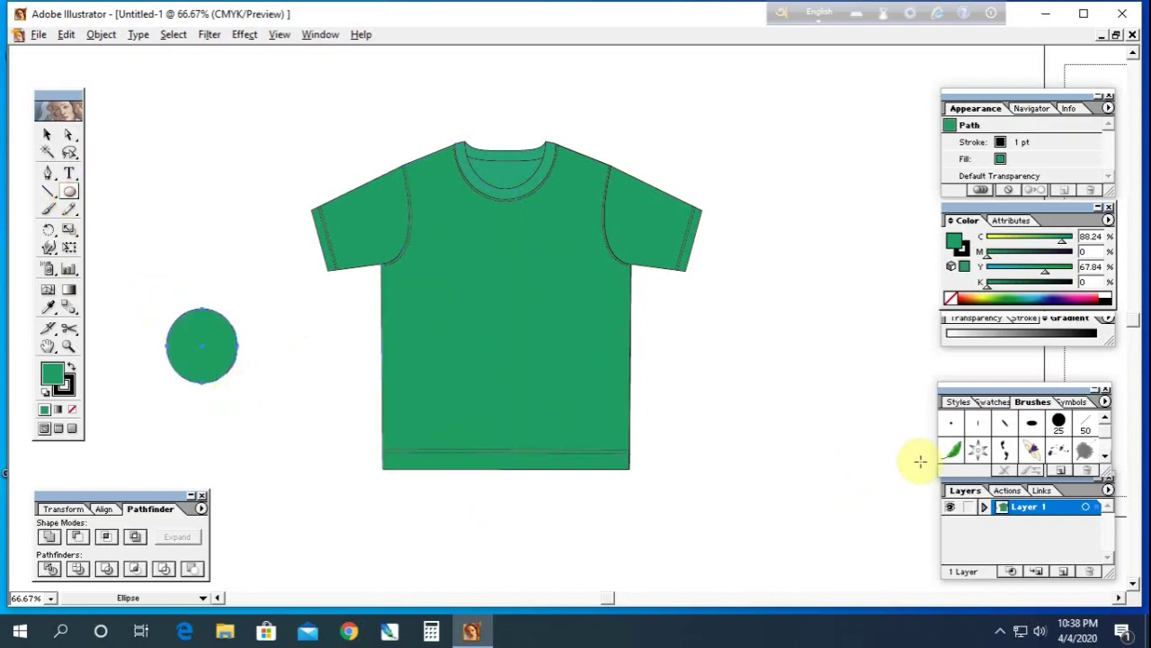
click(1032, 450)
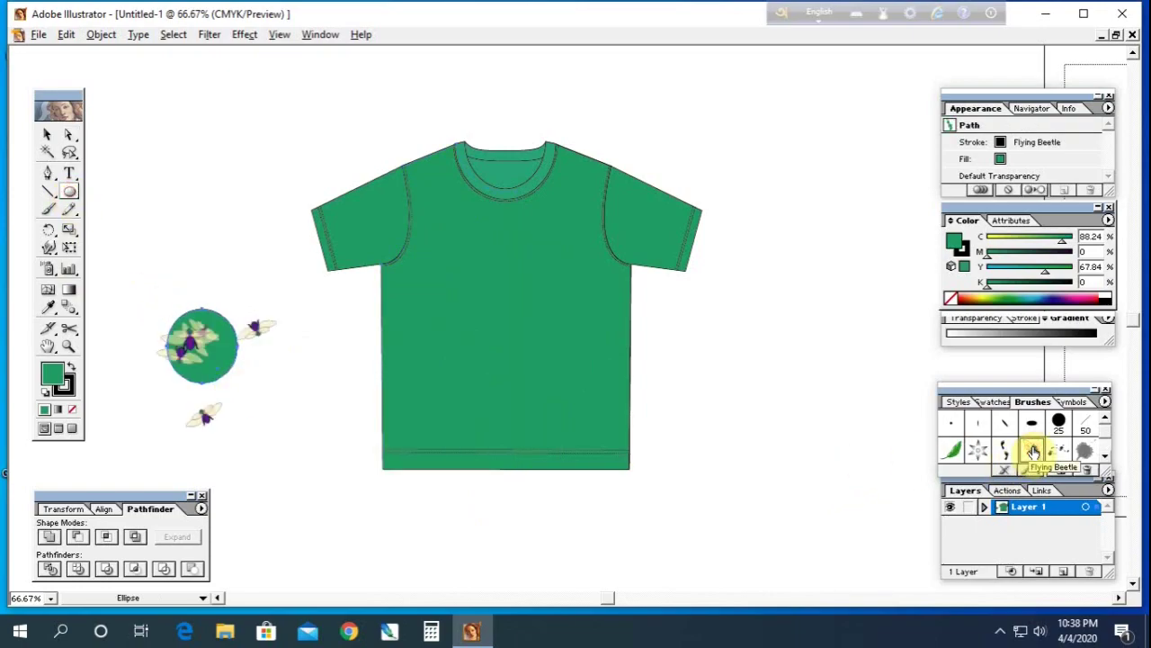
click(982, 451)
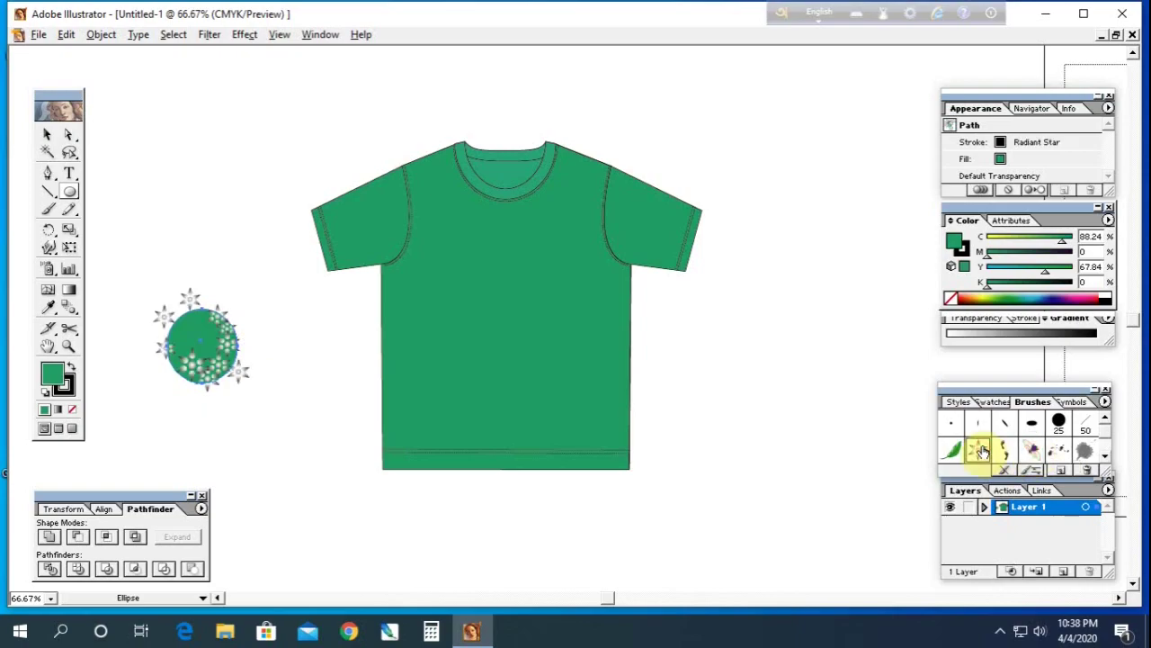
click(952, 450)
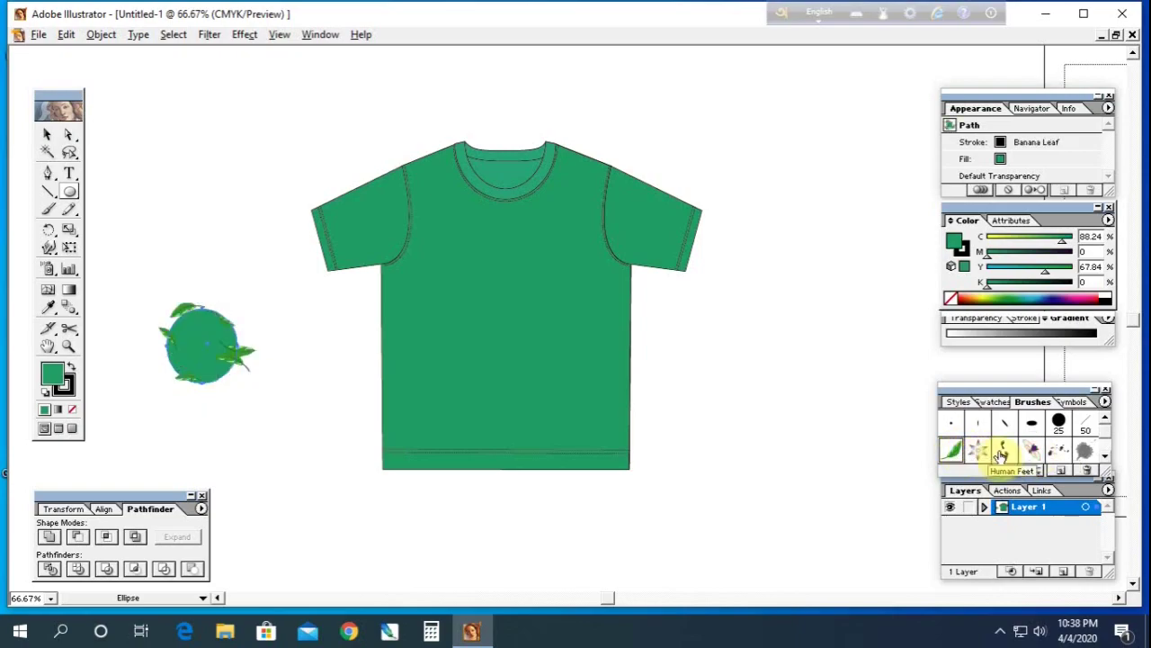
click(1032, 450)
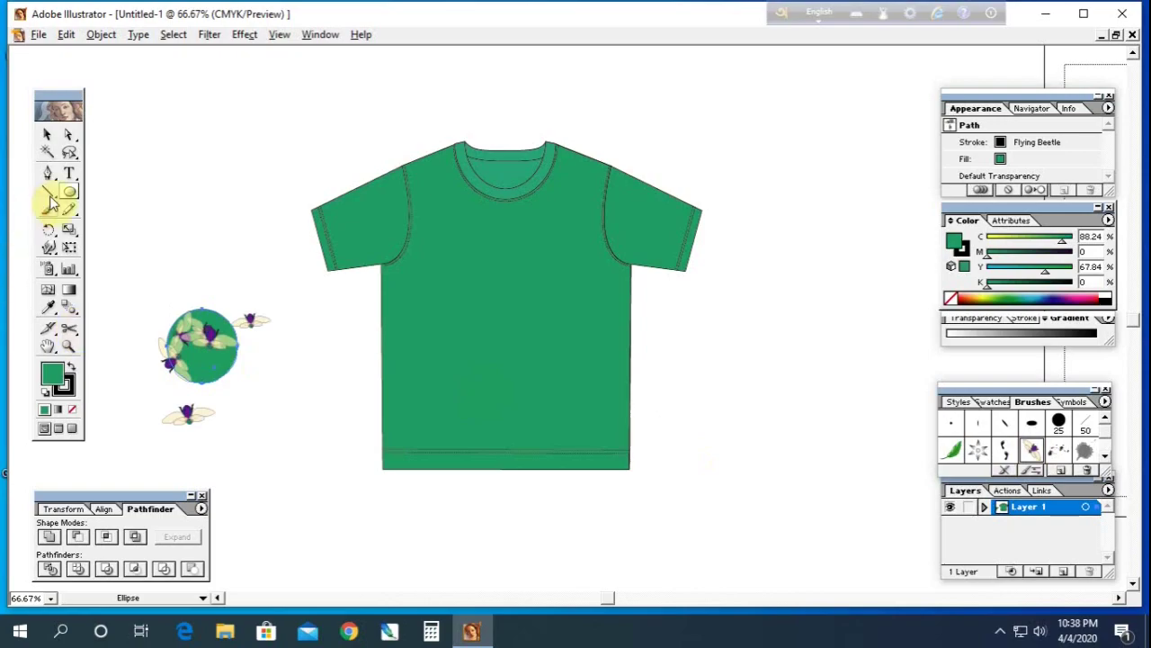
click(69, 134)
Step: Move the beetle circle onto the shirt front and zoom in on it
drag(210, 342, 511, 299)
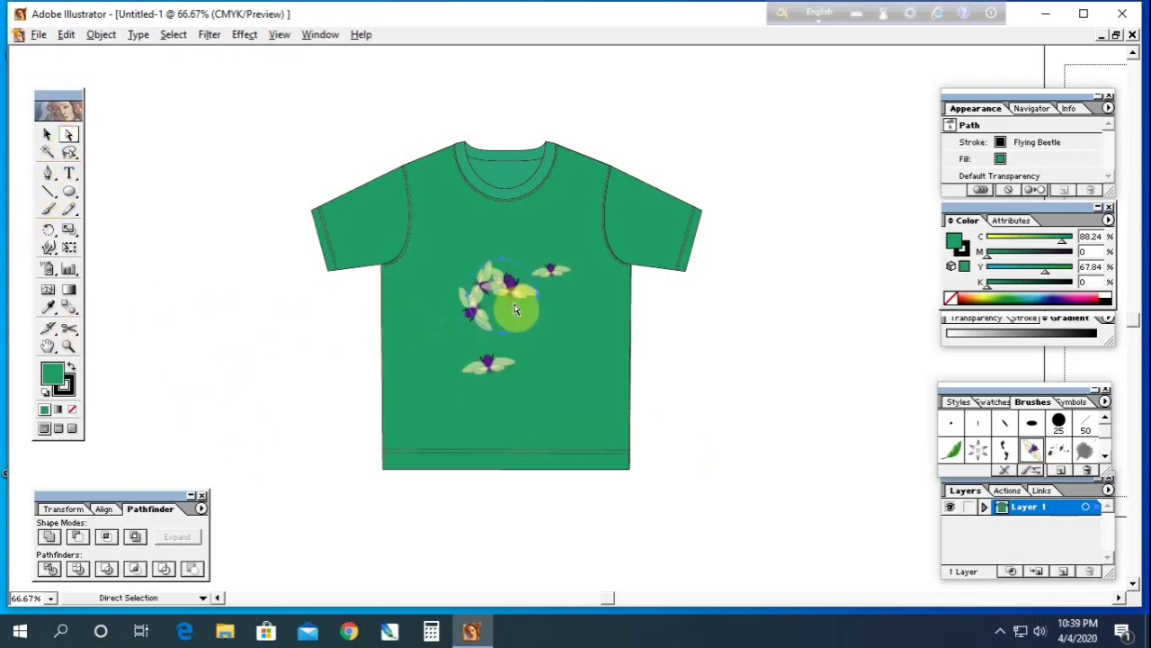
click(699, 333)
key(z)
drag(419, 224, 714, 468)
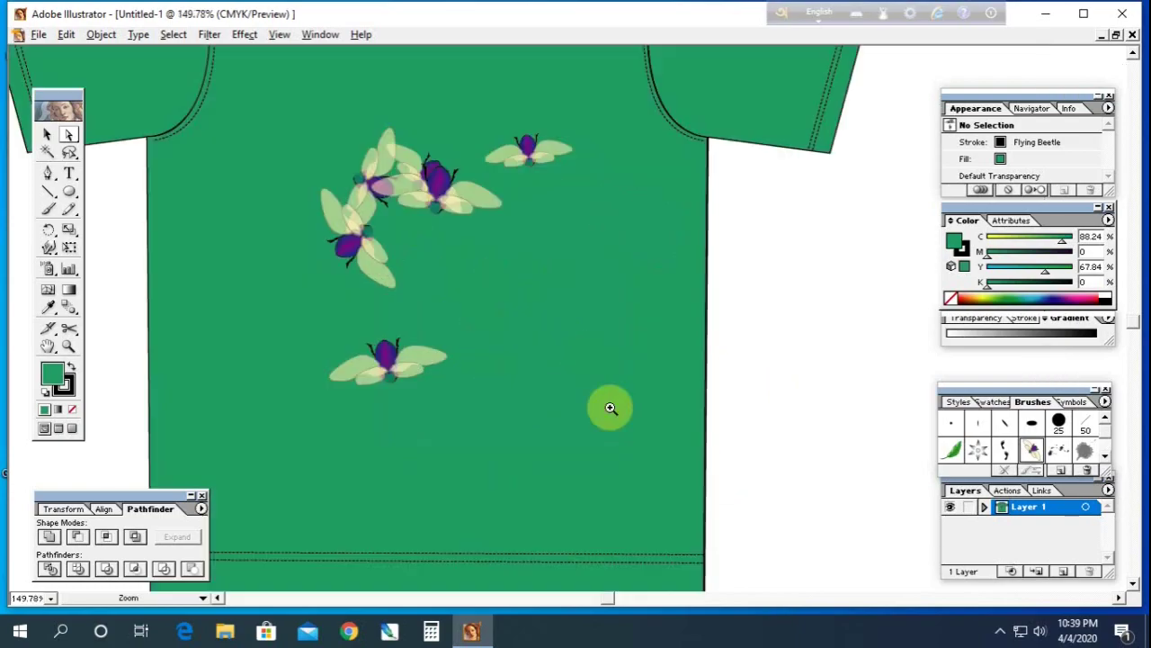
key(a)
click(437, 191)
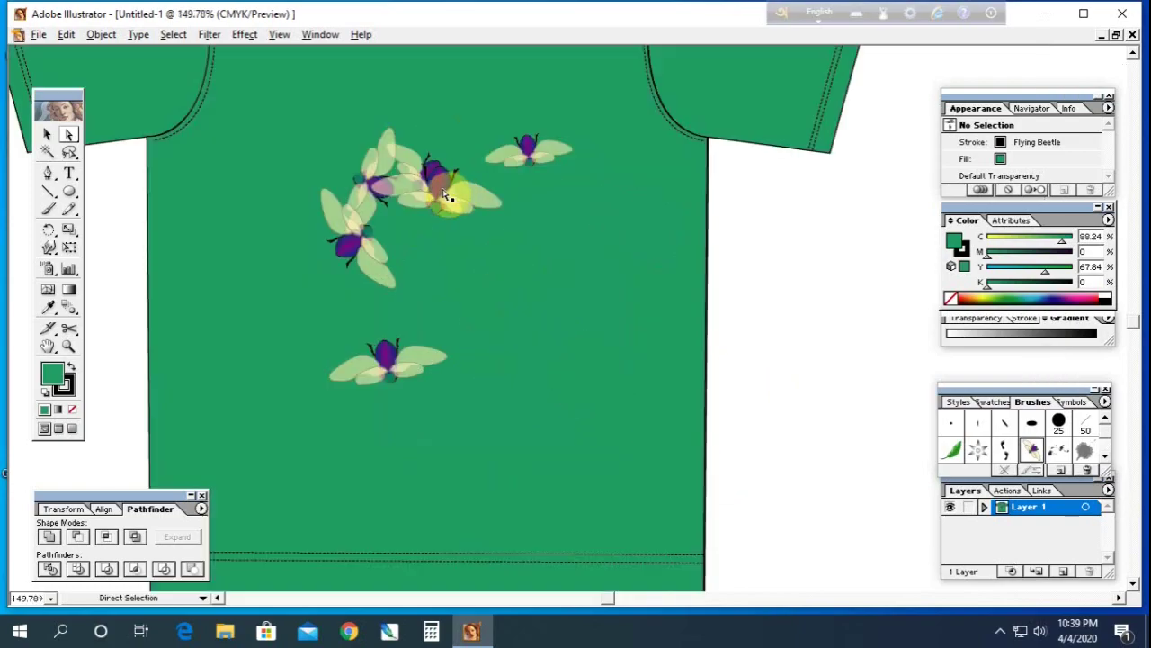
drag(439, 144, 439, 146)
Step: Rotate the beetle circle 180° via the context-menu Rotate dialog
right_click(439, 144)
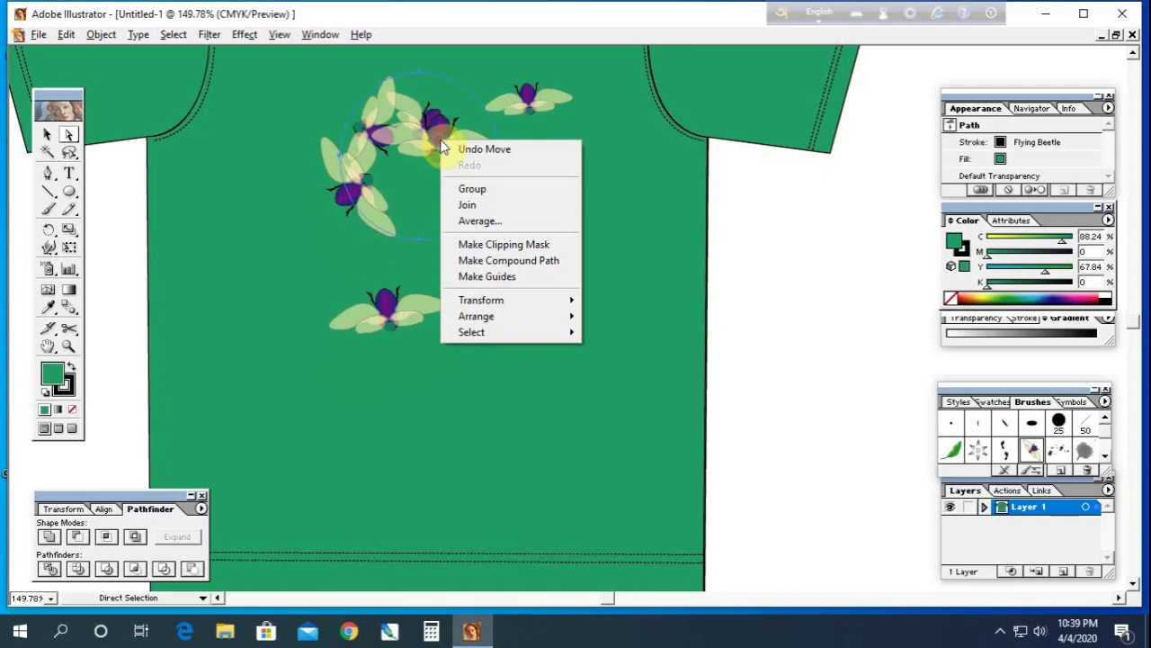
mouse_move(481, 300)
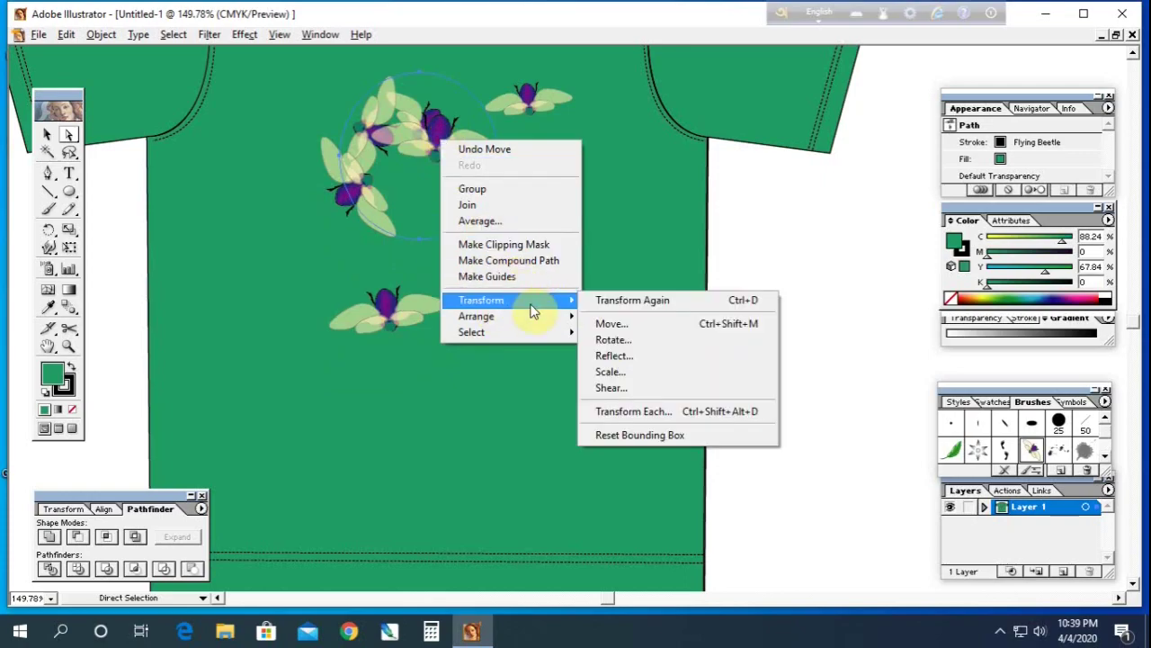
click(607, 340)
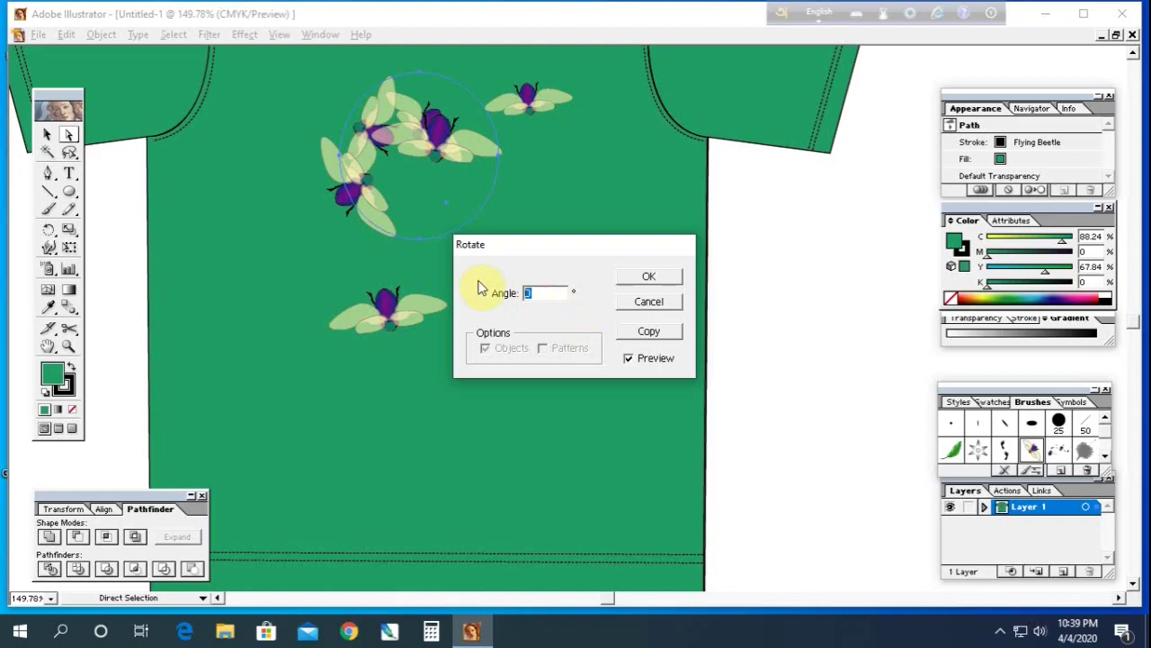
text(180)
key(Return)
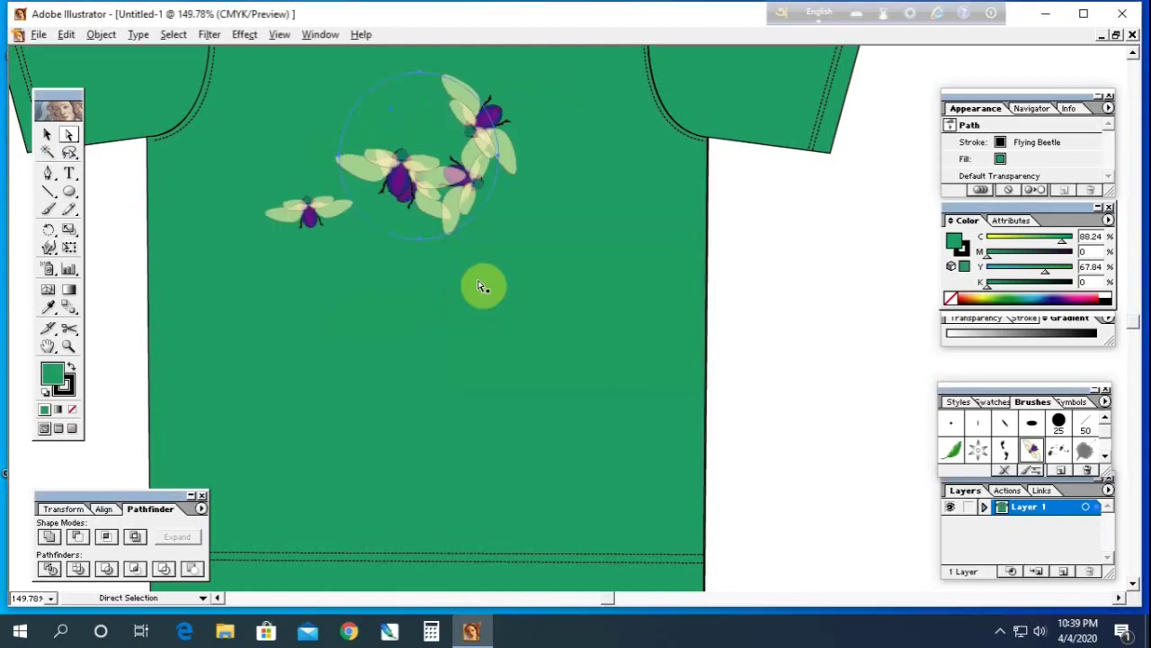
click(774, 311)
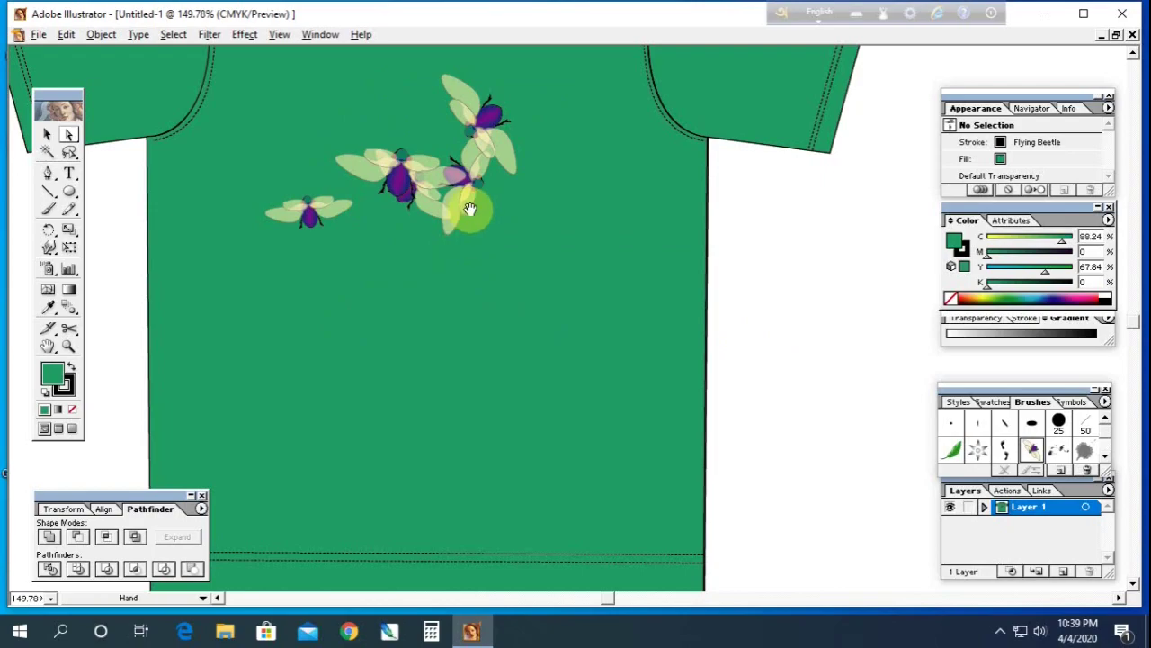
Step: Zoom out to the whole shirt and nudge the beetle group slightly lower
drag(470, 194, 491, 304)
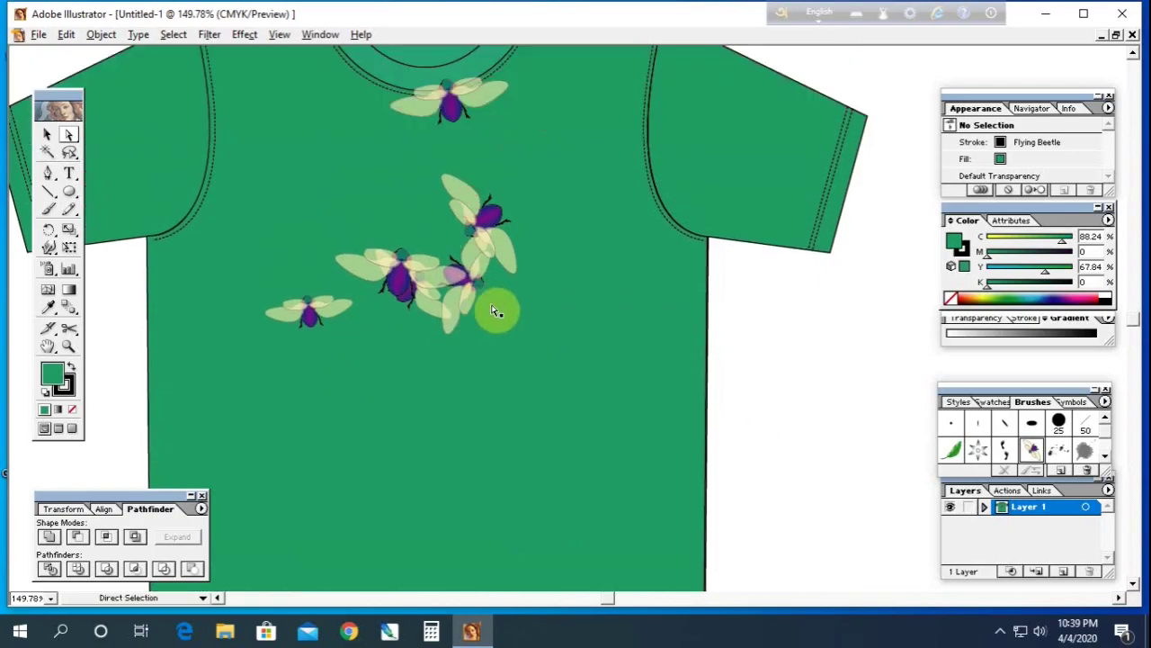
key(ctrl+minus)
key(ctrl+minus)
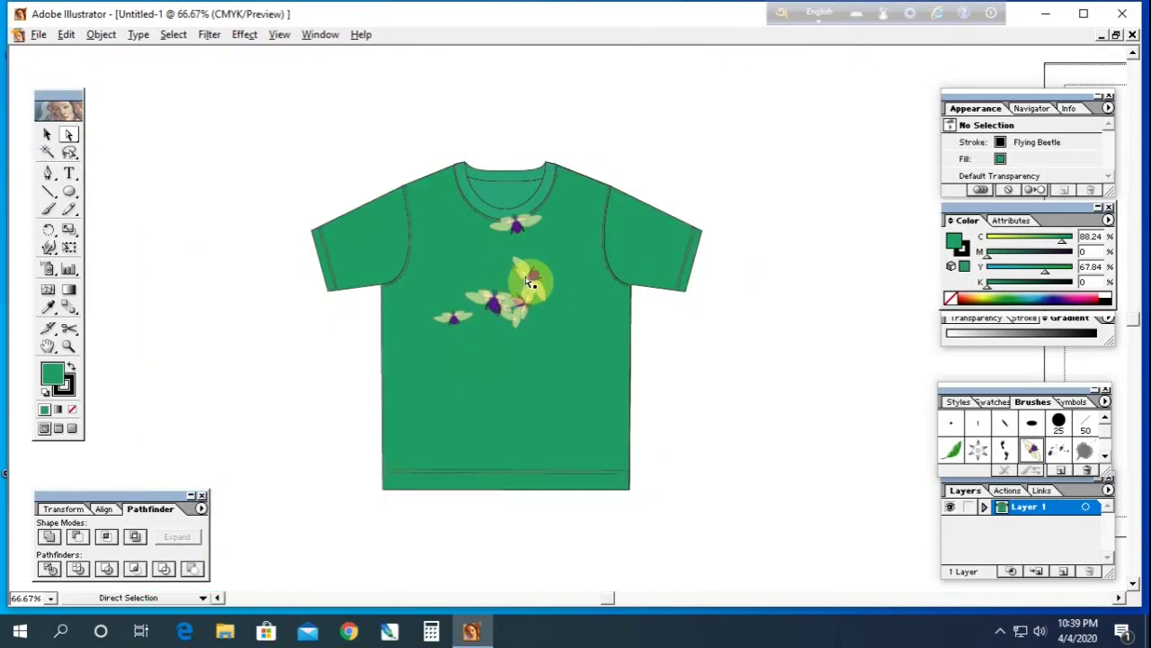
drag(530, 282, 530, 298)
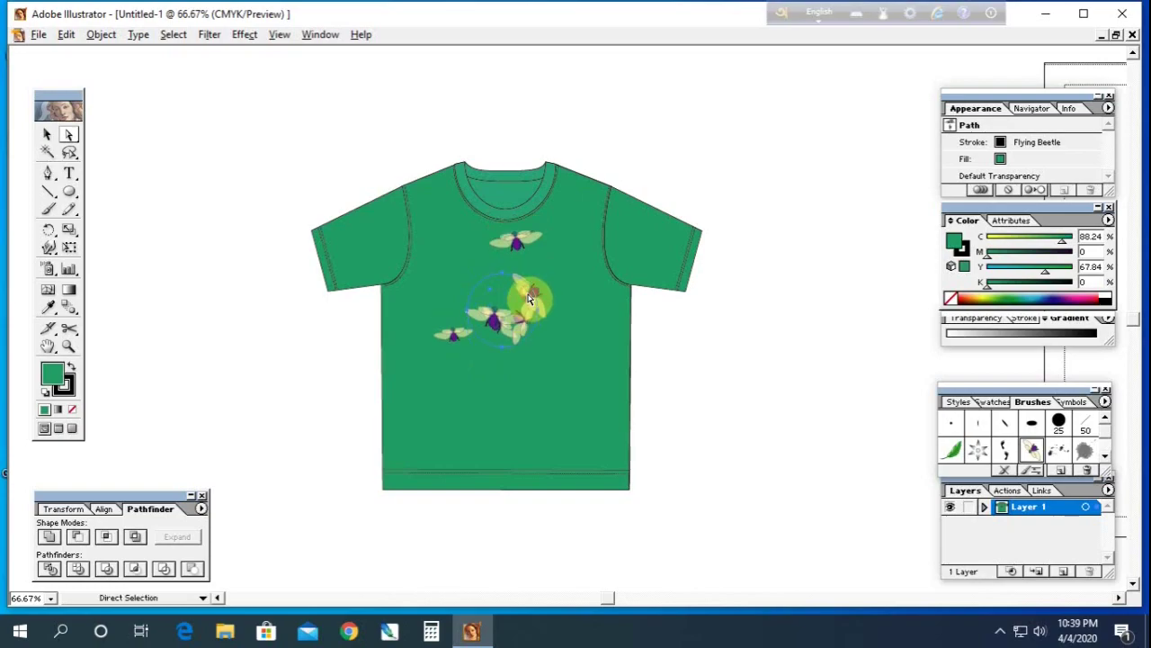
click(714, 340)
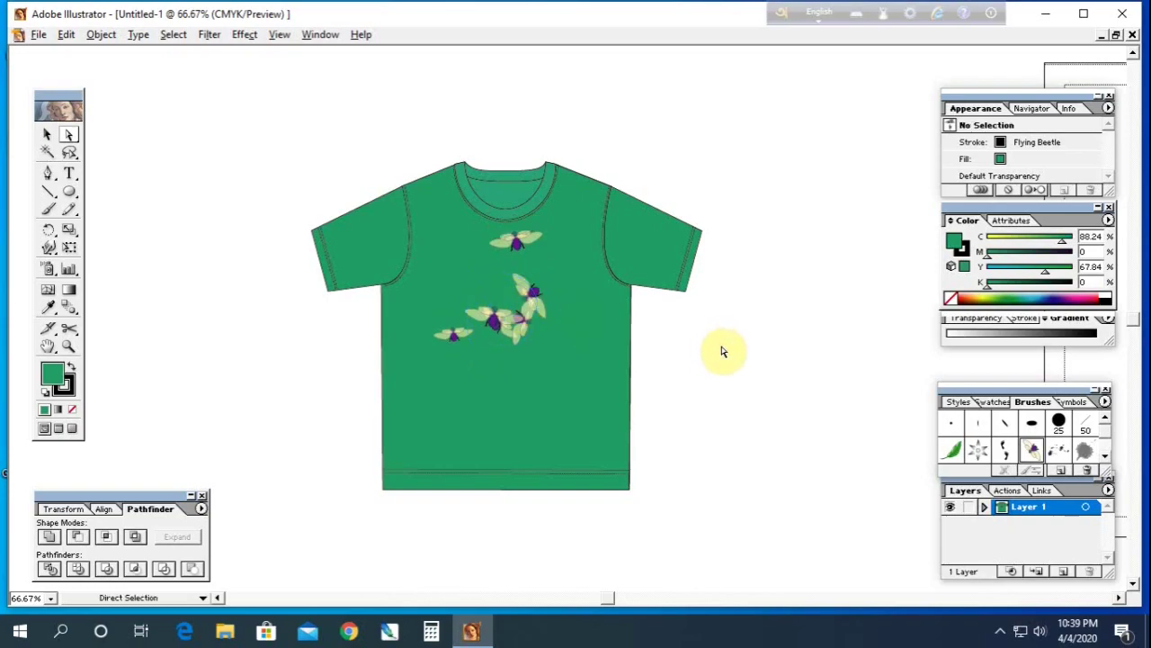
click(752, 337)
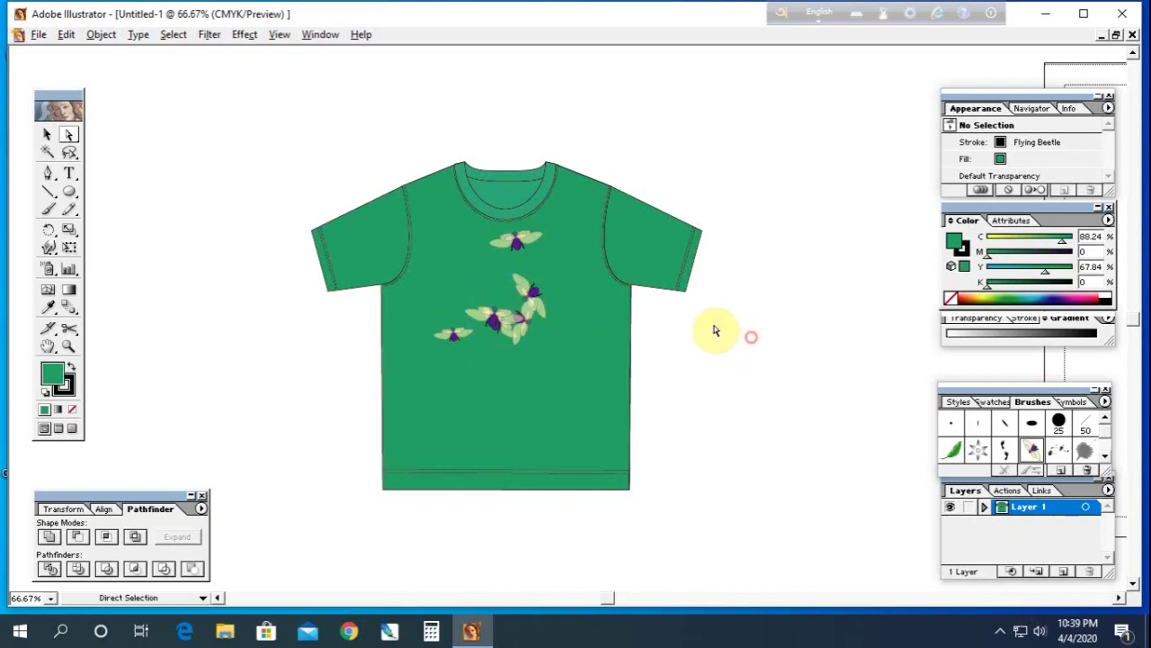
Step: Zoom into the back neckline and apply the default white-fill, black-stroke graphic style
key(z)
drag(434, 149, 591, 219)
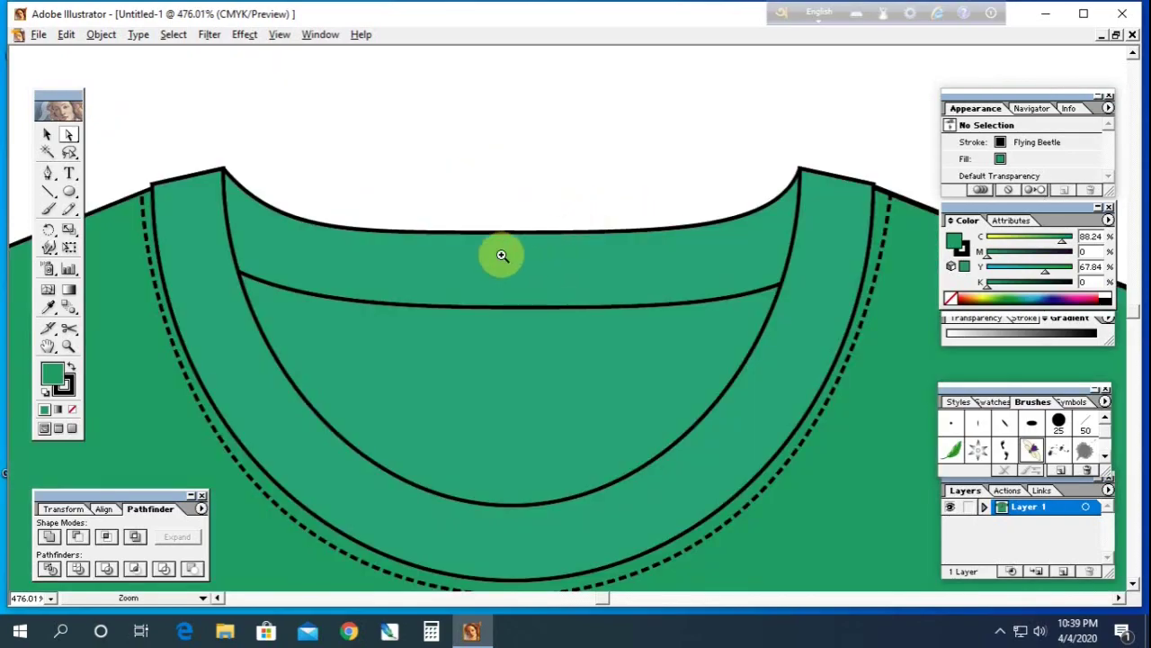
key(a)
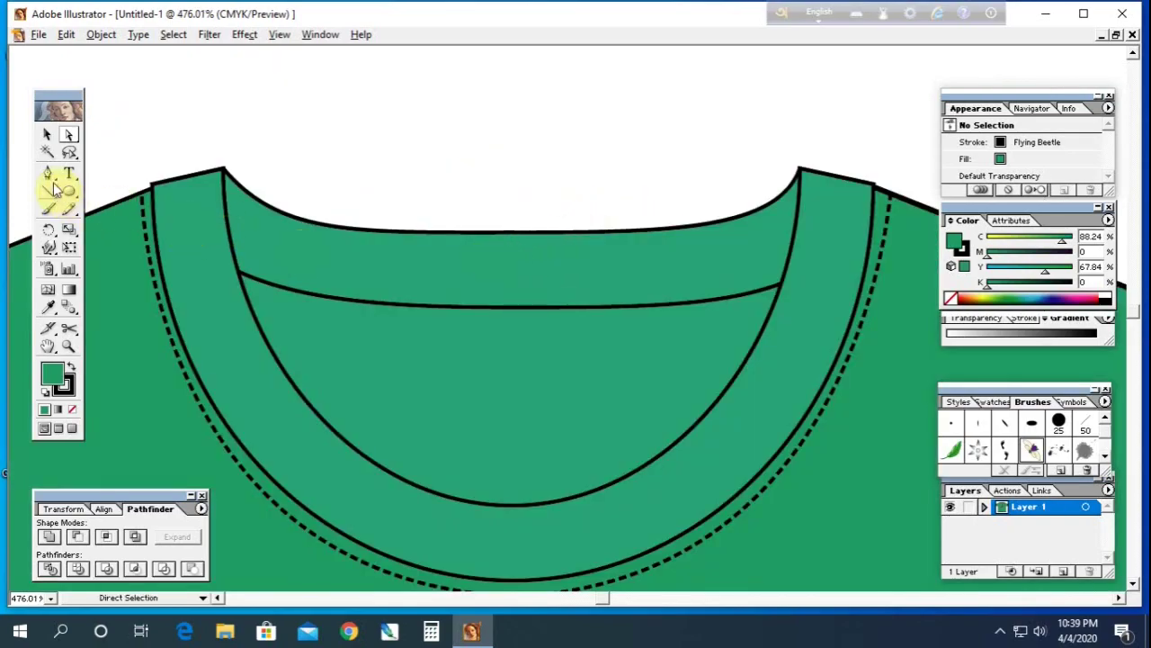
click(48, 174)
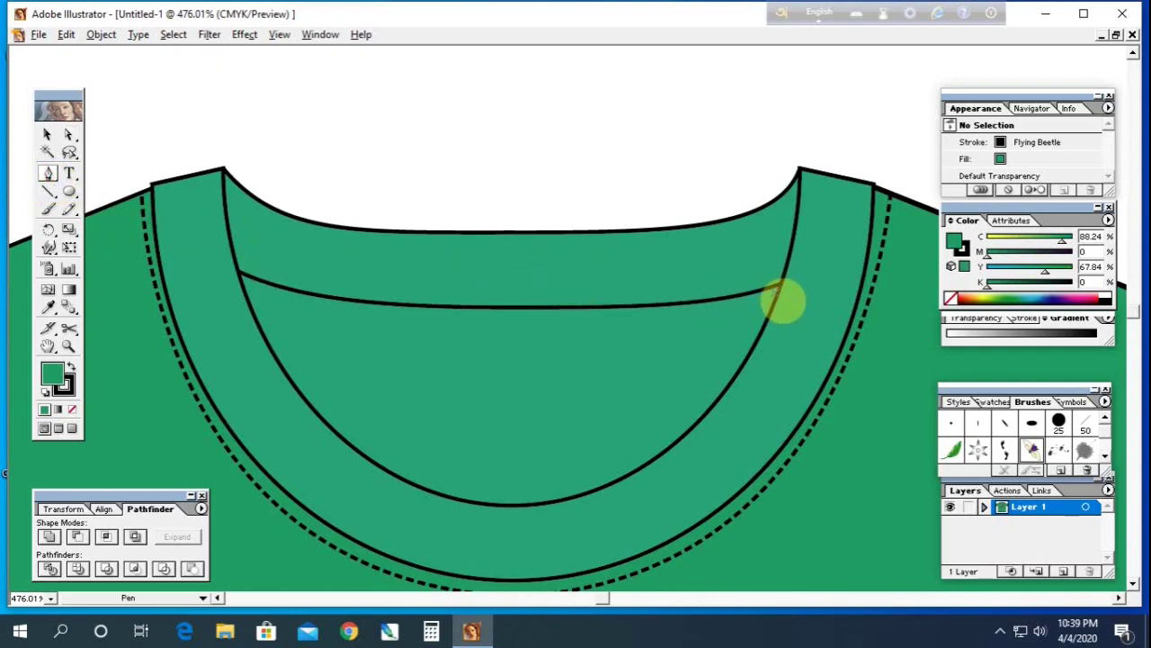
click(775, 295)
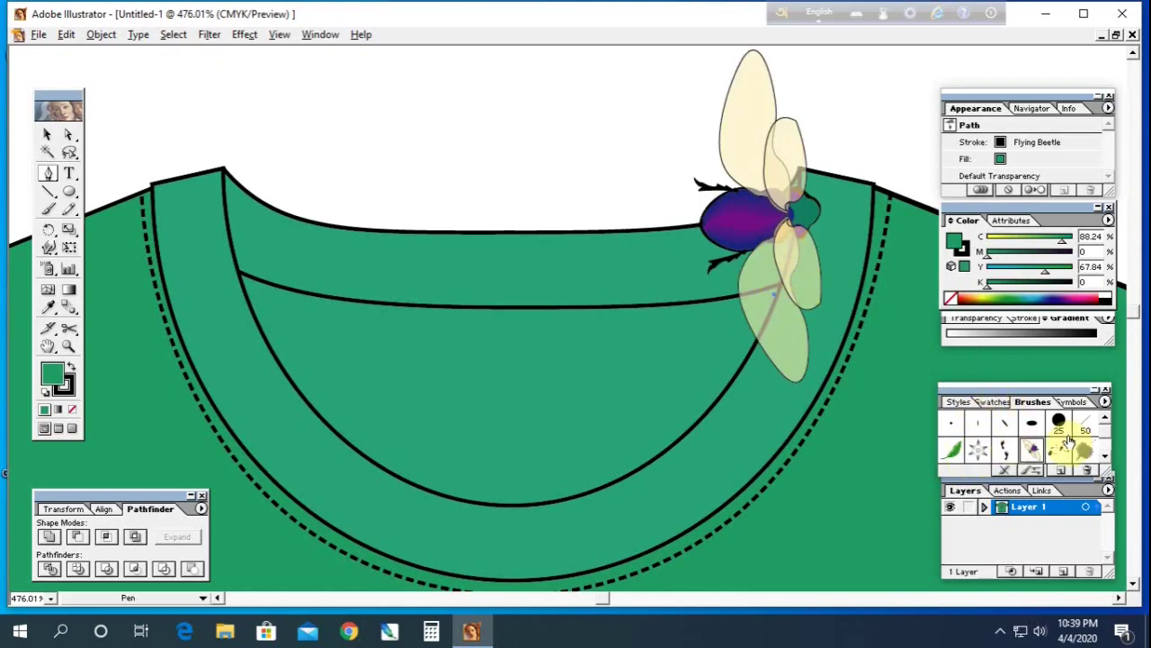
key(ctrl+z)
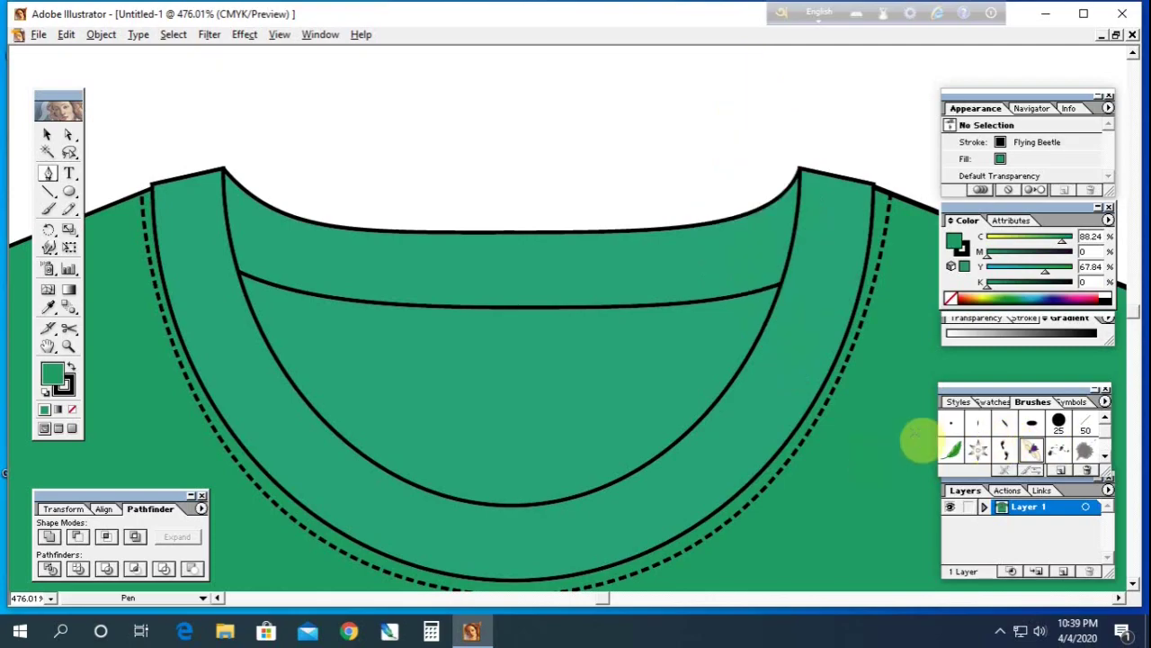
click(960, 401)
click(951, 423)
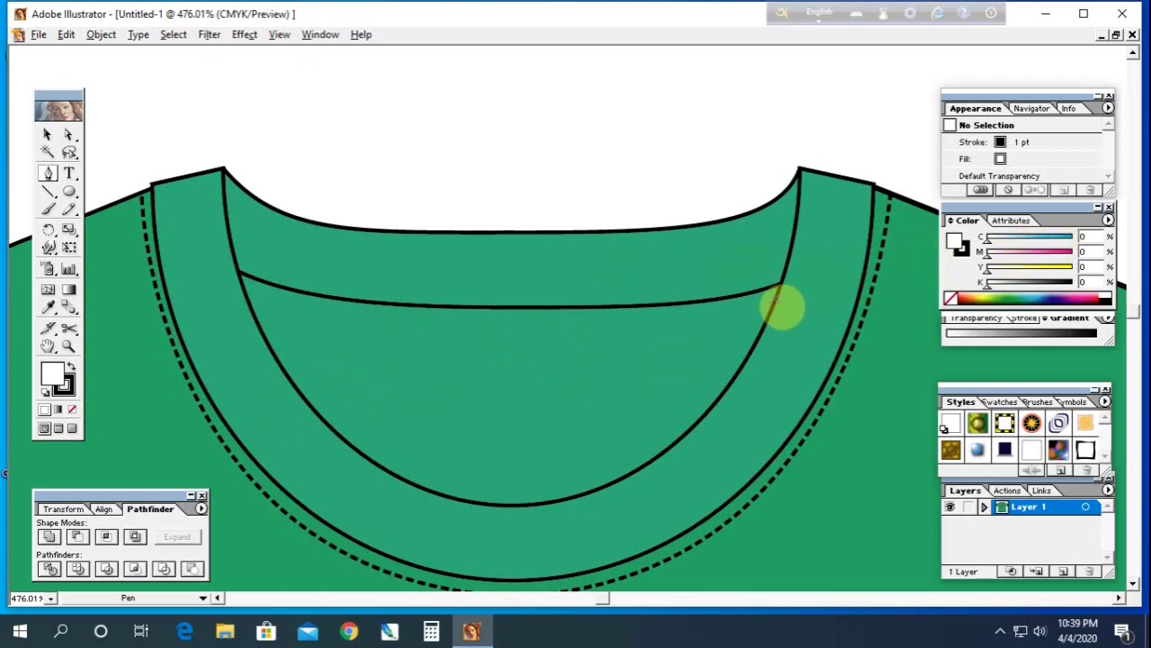
Step: Draw a closed, thin curved label shape along the inside of the back neckline
click(777, 286)
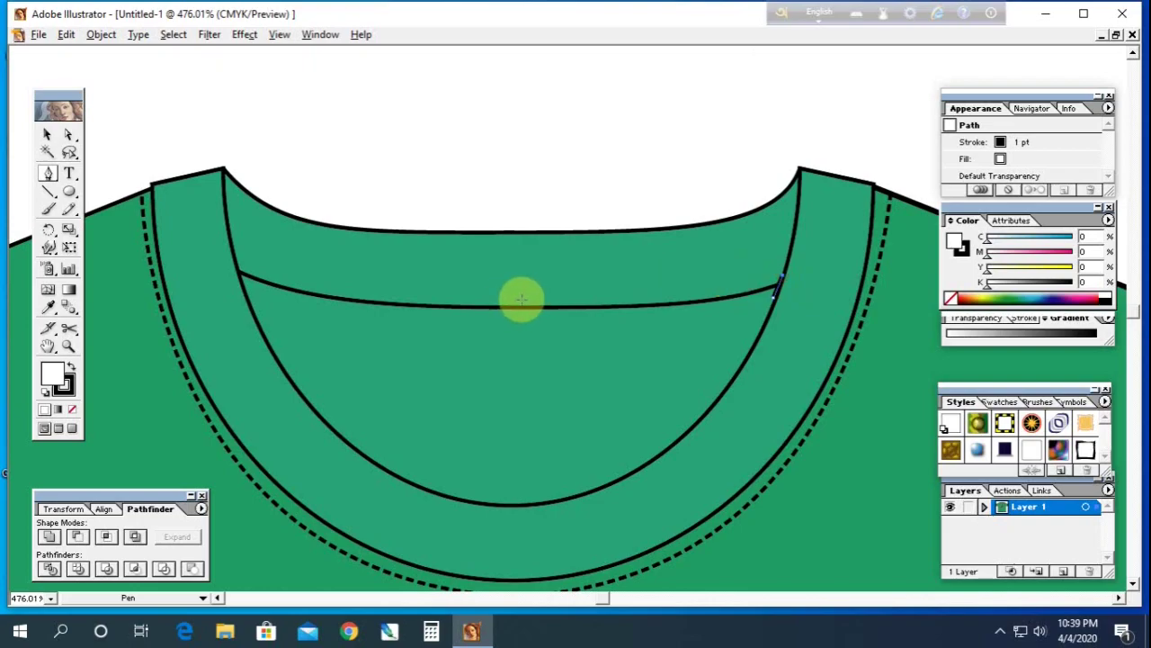
mouse_move(510, 297)
mouse_down()
mouse_move(359, 295)
mouse_move(232, 264)
mouse_up()
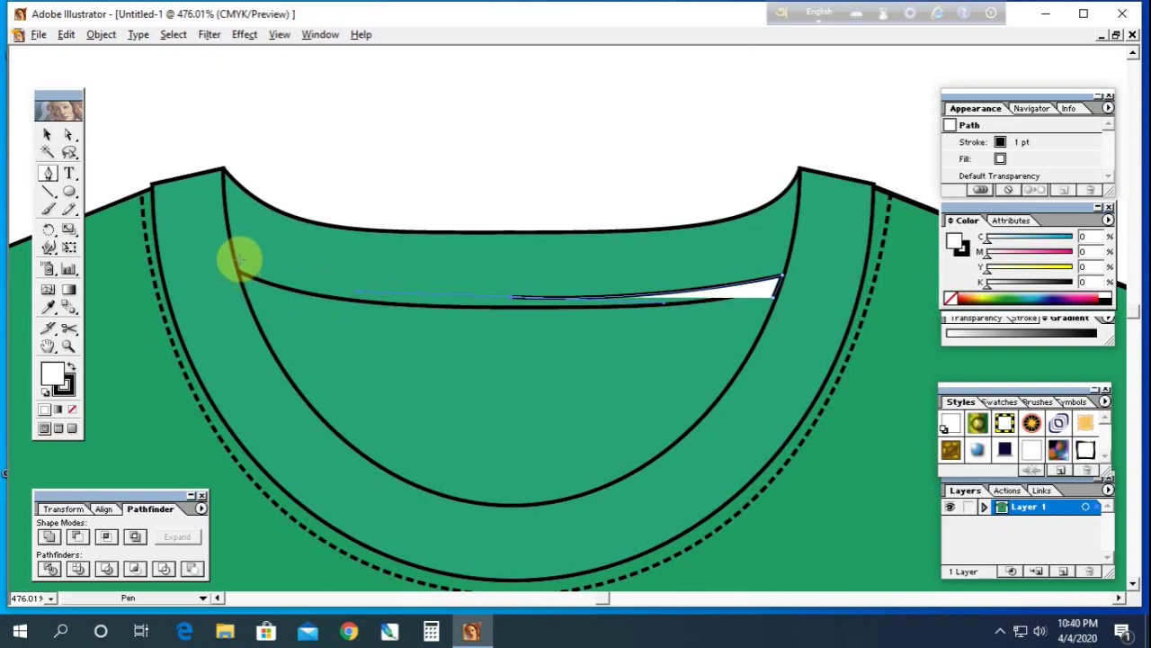
click(236, 259)
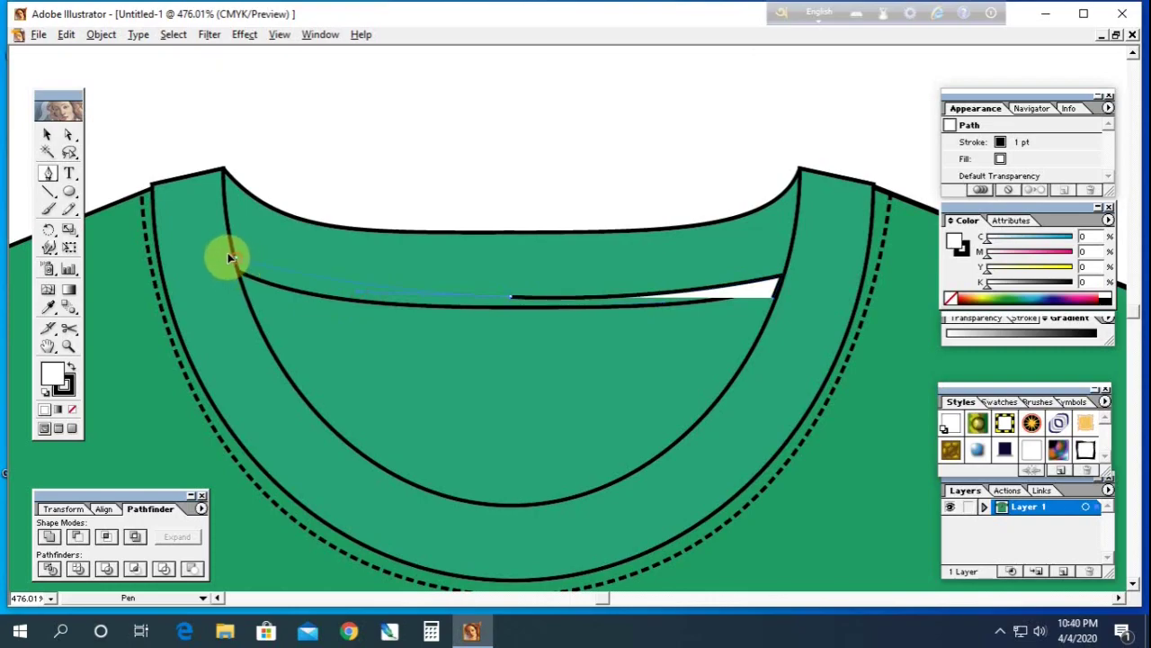
click(235, 268)
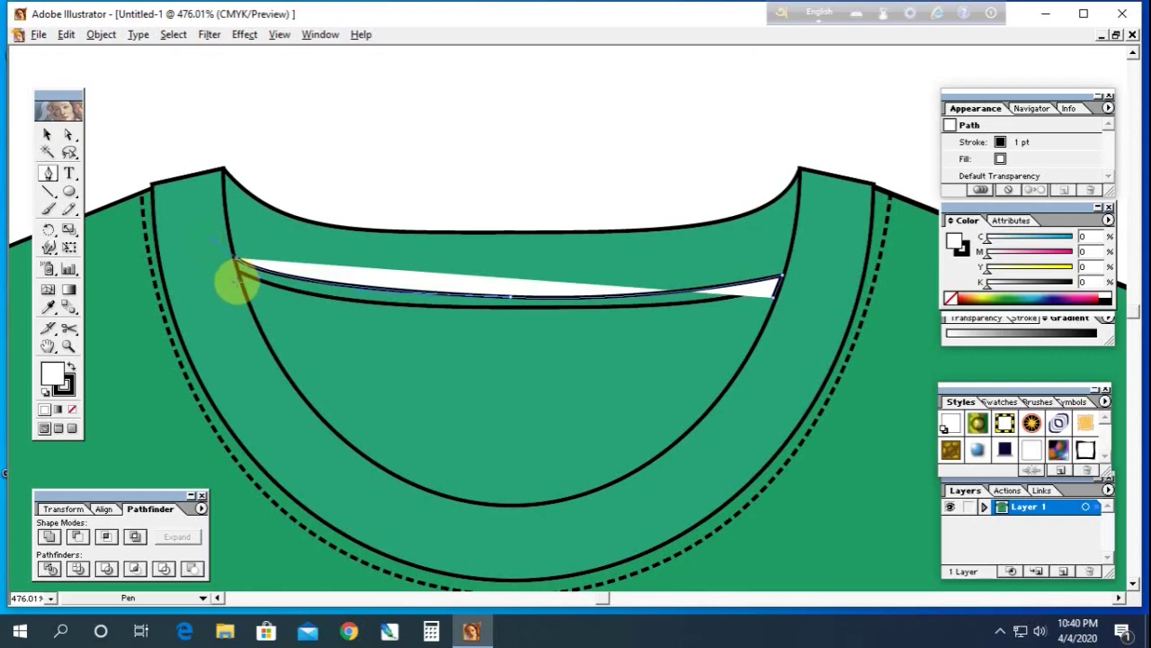
drag(239, 282, 239, 263)
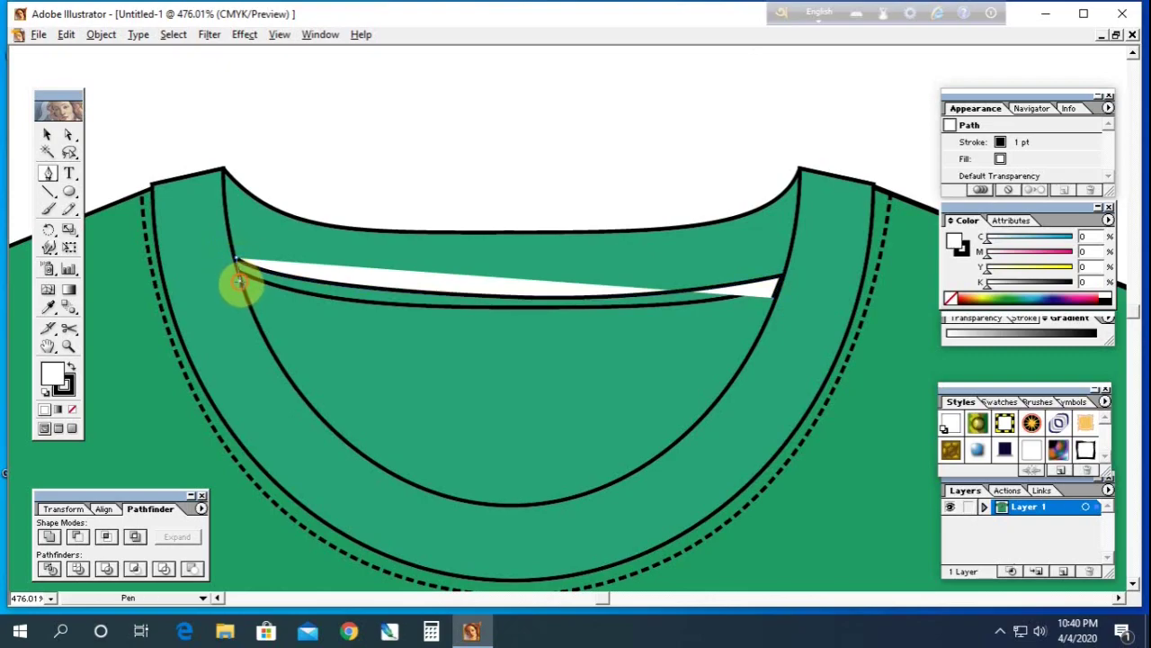
drag(239, 283, 239, 283)
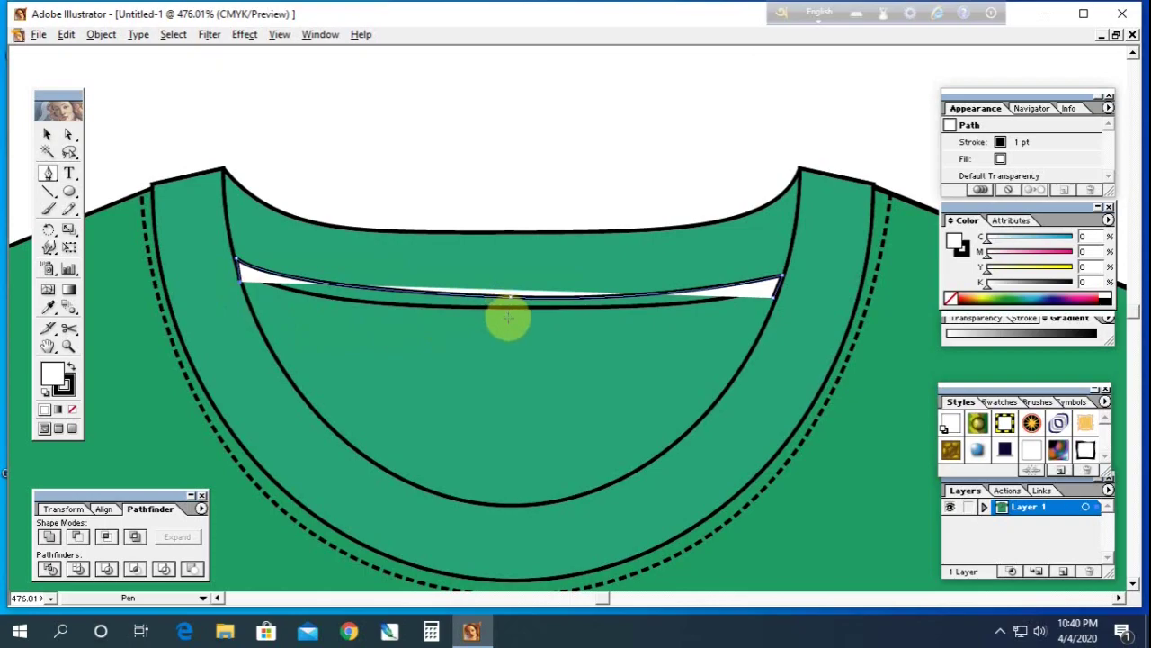
drag(506, 317, 571, 315)
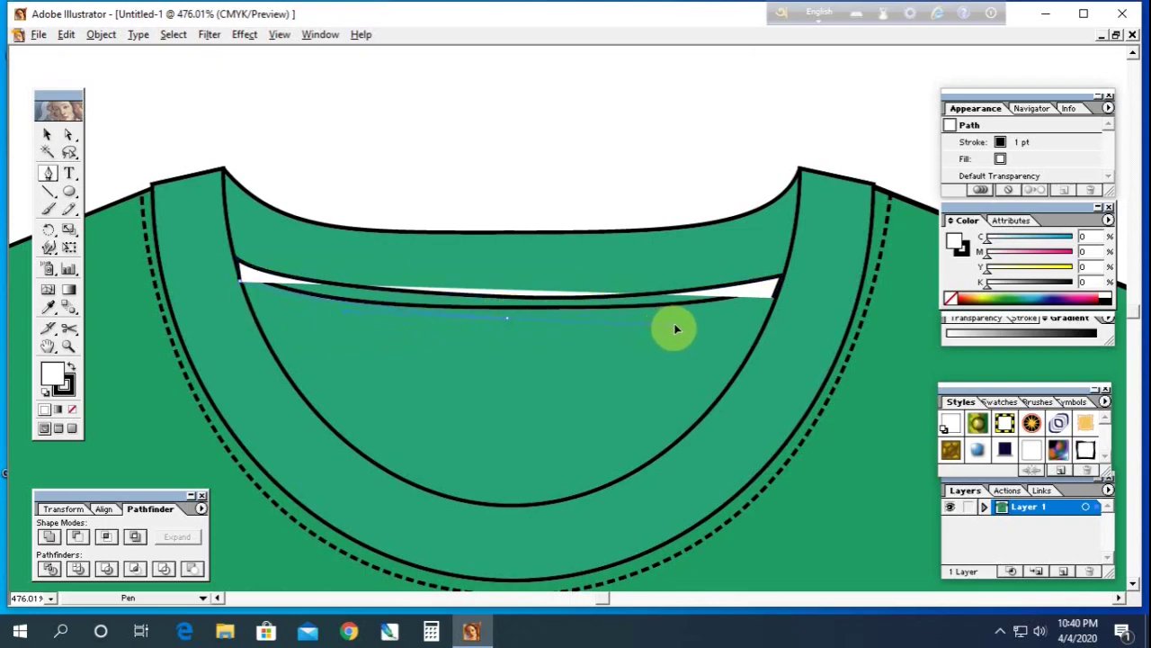
click(772, 298)
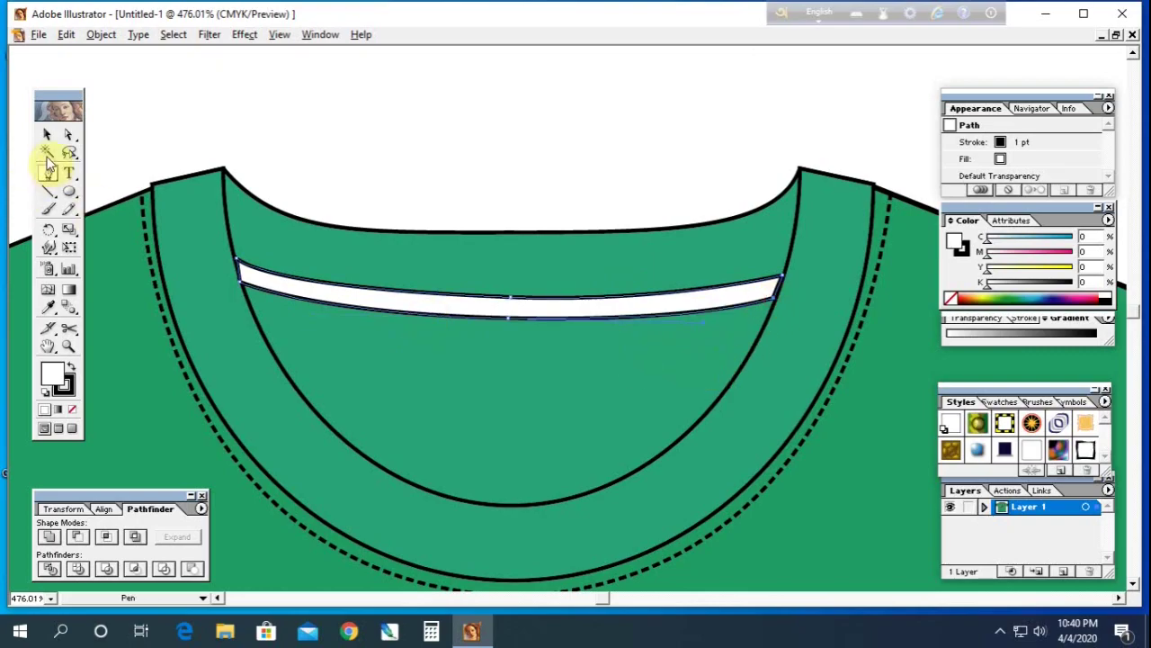
click(69, 135)
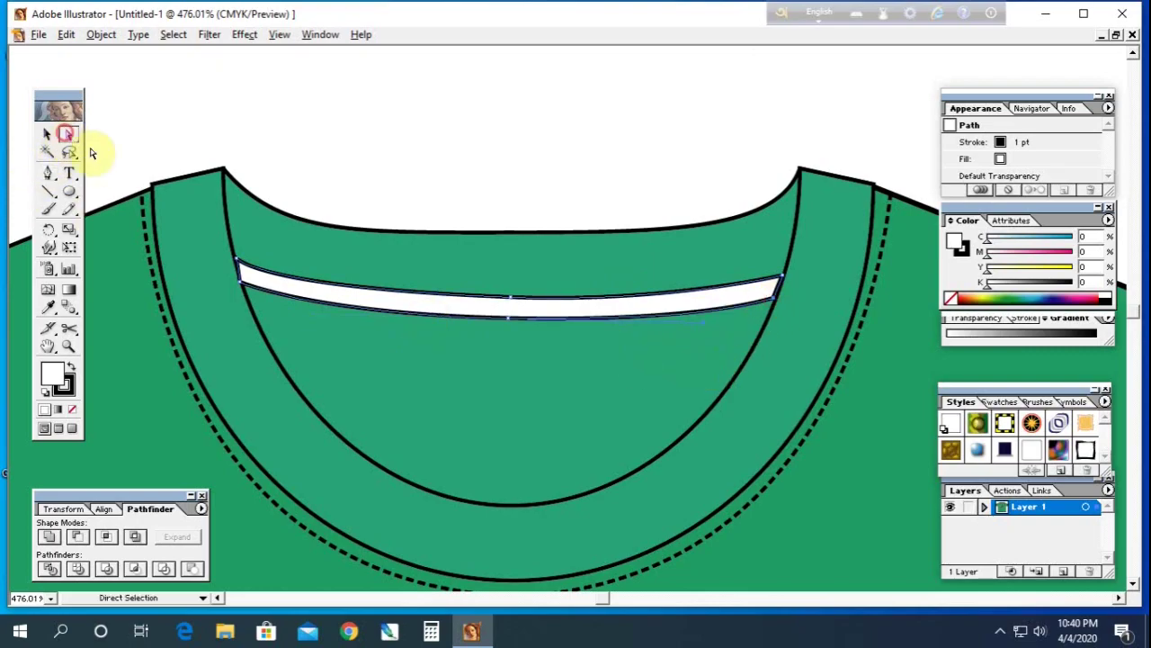
Step: Make the white label's 1 pt outline dashed with 2 pt dashes and 1 pt gaps
click(329, 124)
click(317, 287)
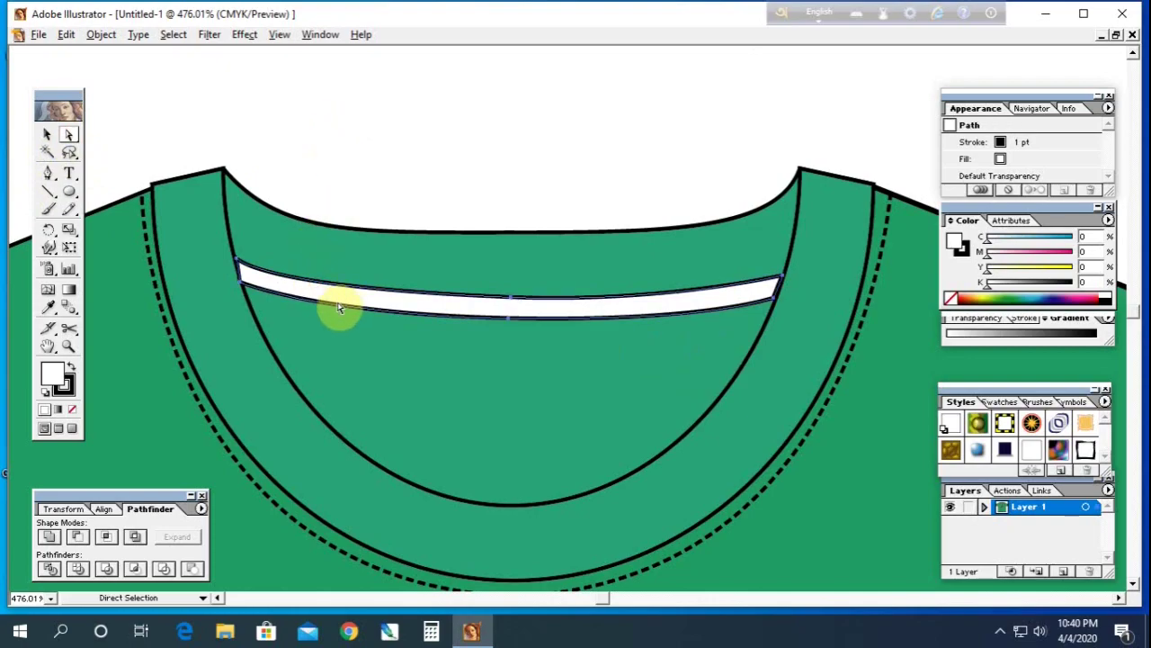
click(1010, 402)
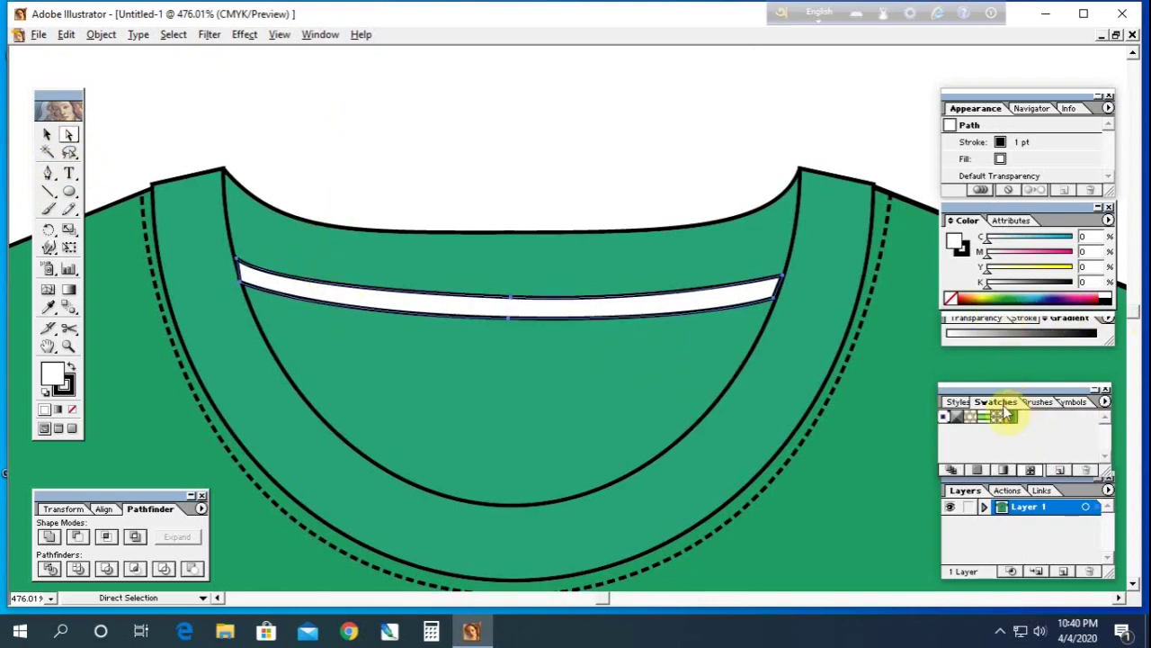
click(1026, 319)
click(949, 371)
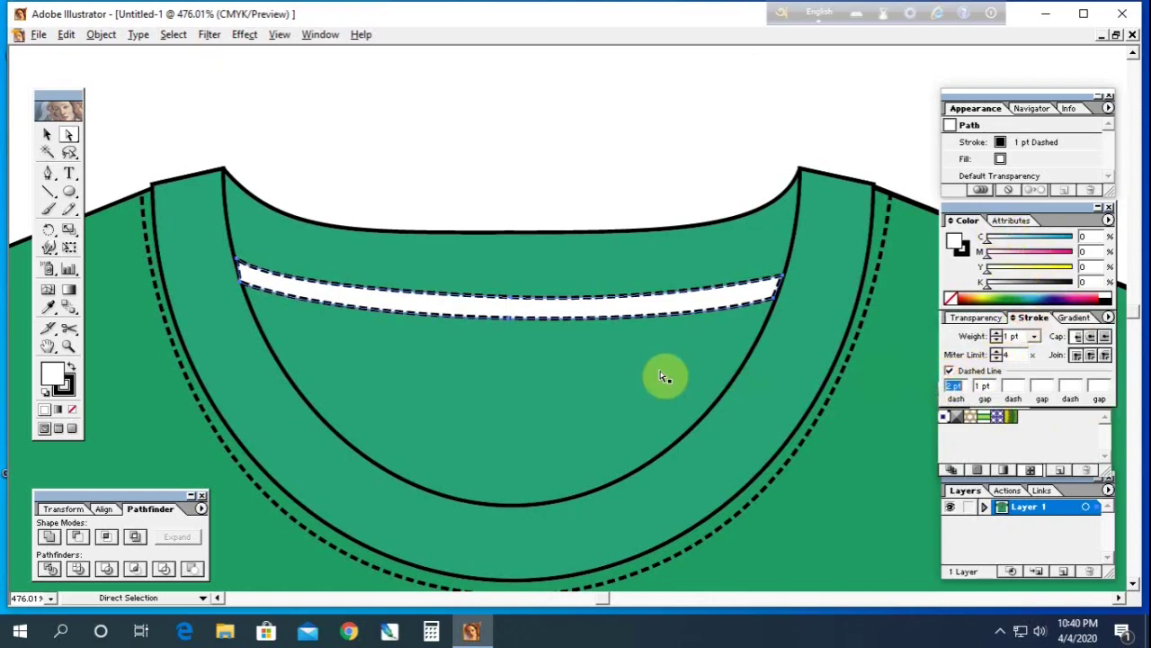
click(47, 134)
click(418, 115)
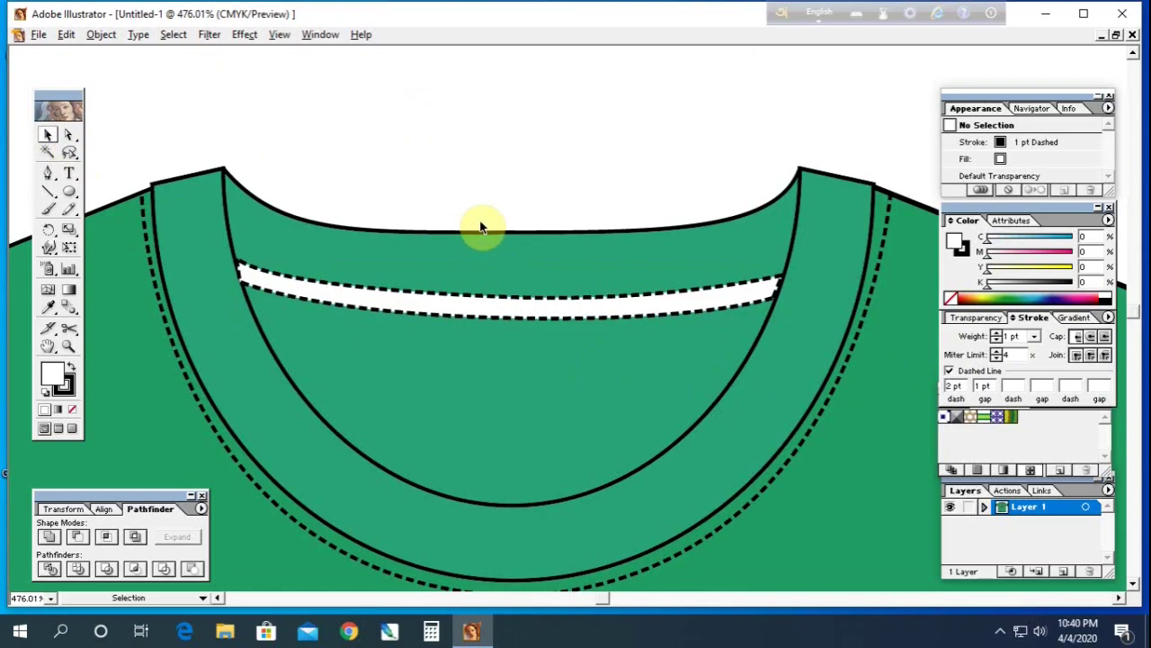
key(ctrl+minus)
Step: Zoom out to 50% and pan until the whole T-shirt is visible
key(ctrl+minus)
key(ctrl+minus)
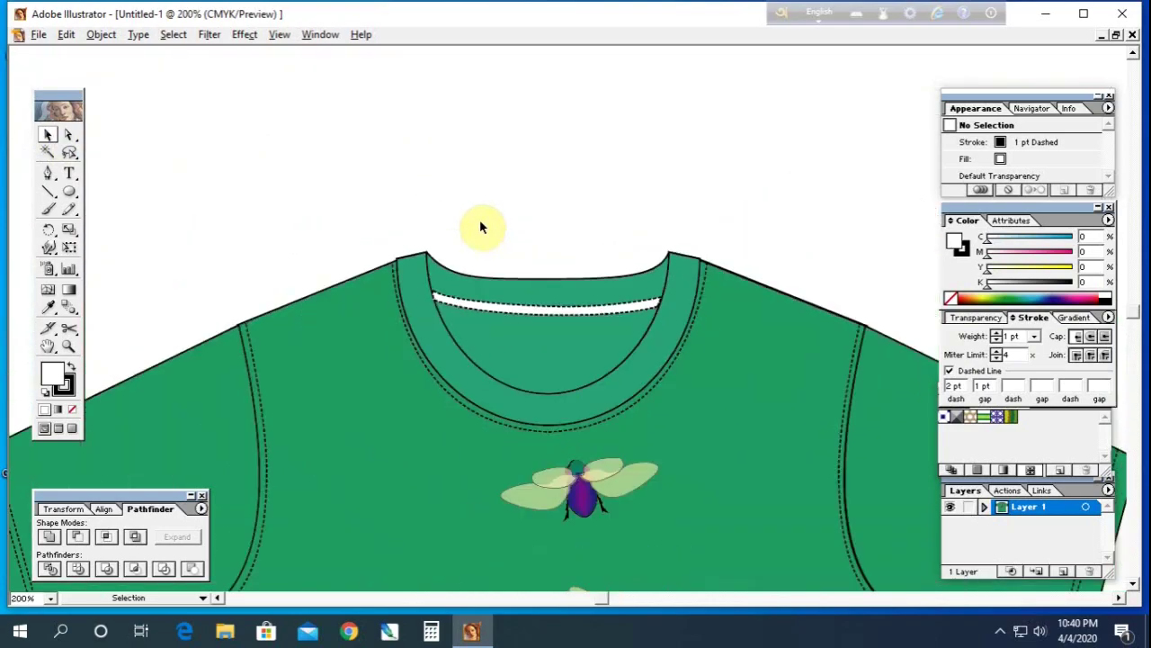
key(ctrl+minus)
mouse_move(489, 335)
mouse_down()
mouse_move(472, 295)
mouse_move(489, 279)
mouse_up()
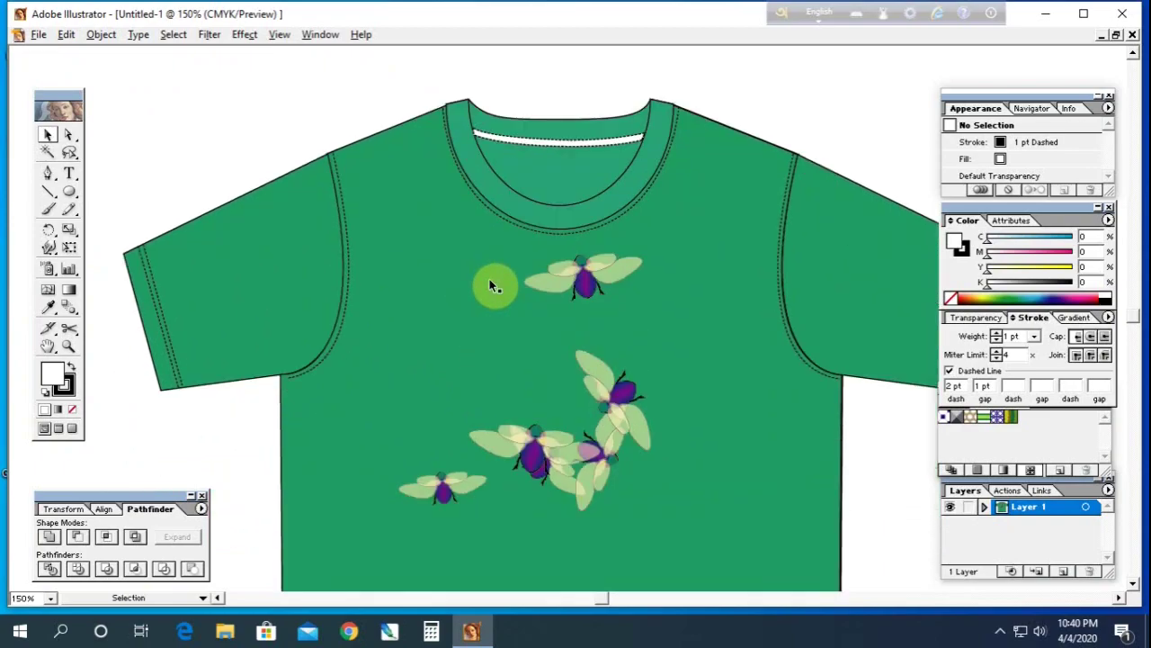
key(ctrl+minus)
key(ctrl+minus)
key(ctrl+minus)
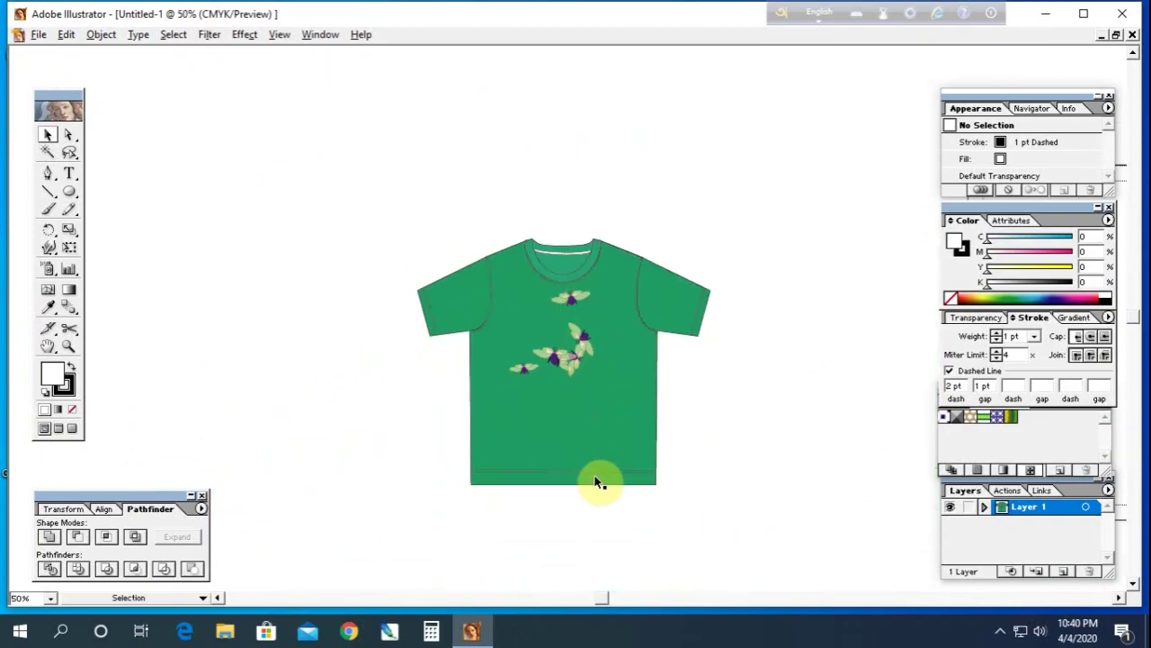